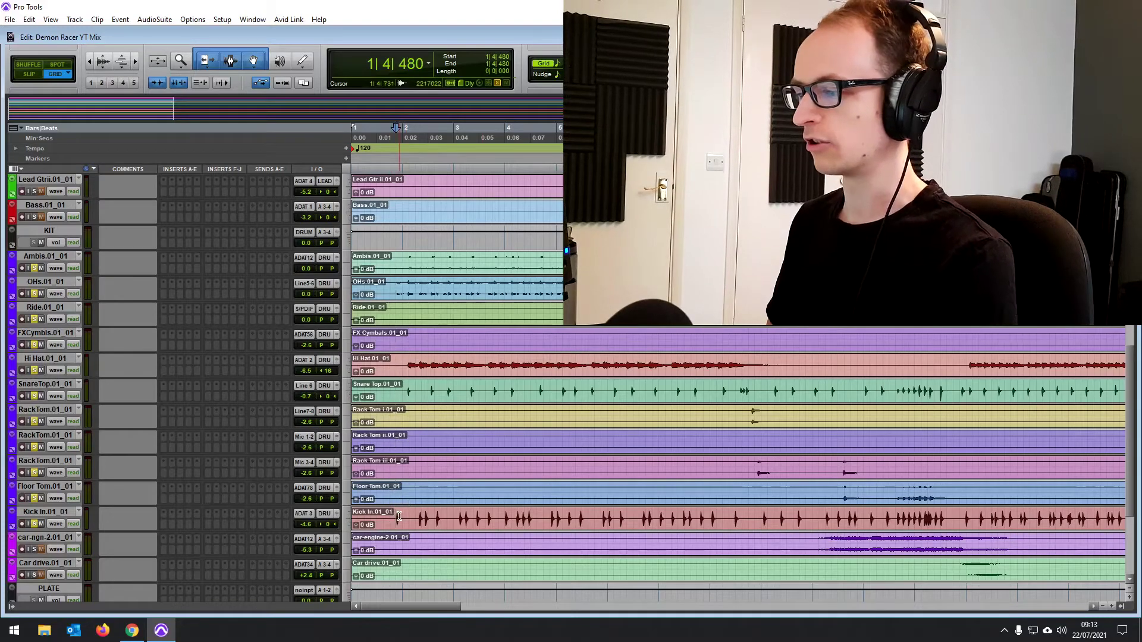
# Scroll through the Demon Racer track list to review the session
pyautogui.scroll(-5, 440, 455)
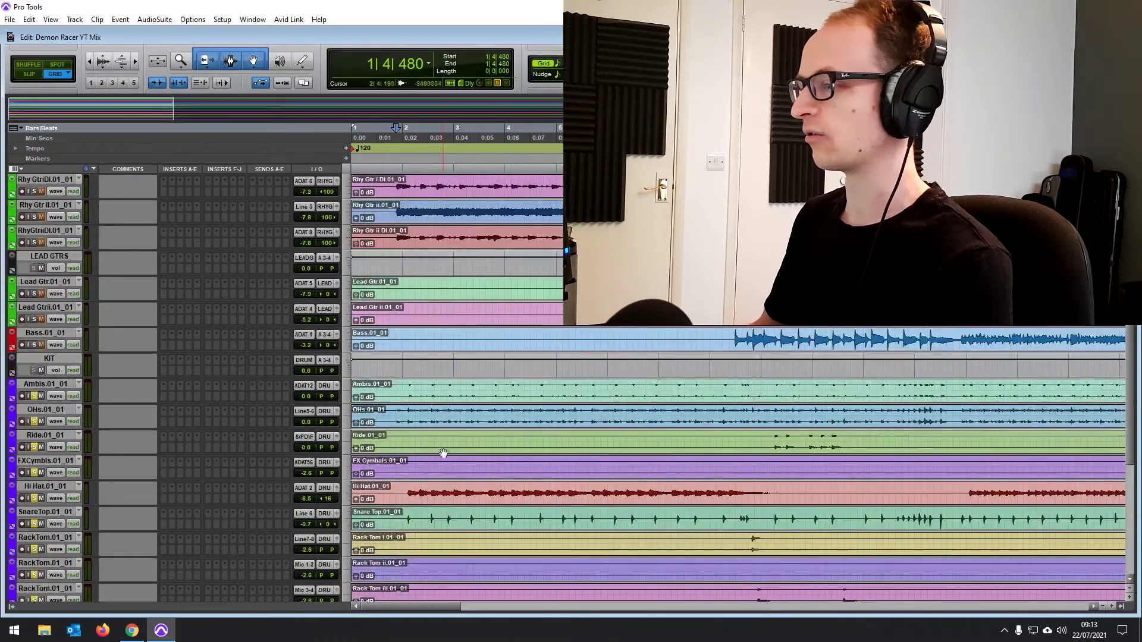
pyautogui.scroll(3, 416, 458)
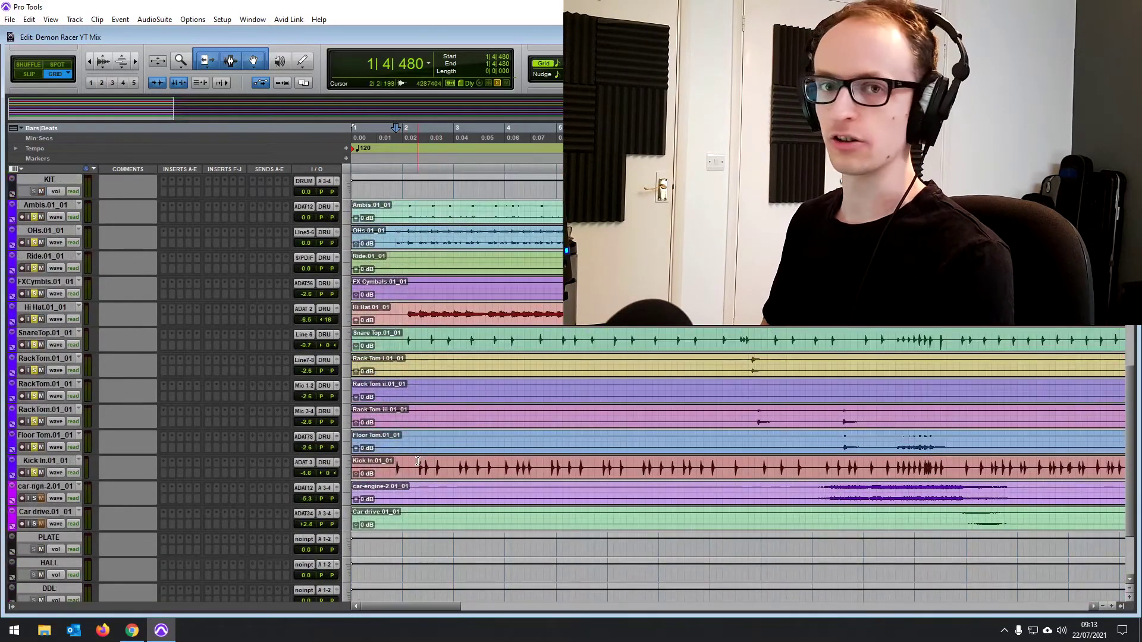
pyautogui.scroll(-2, 418, 461)
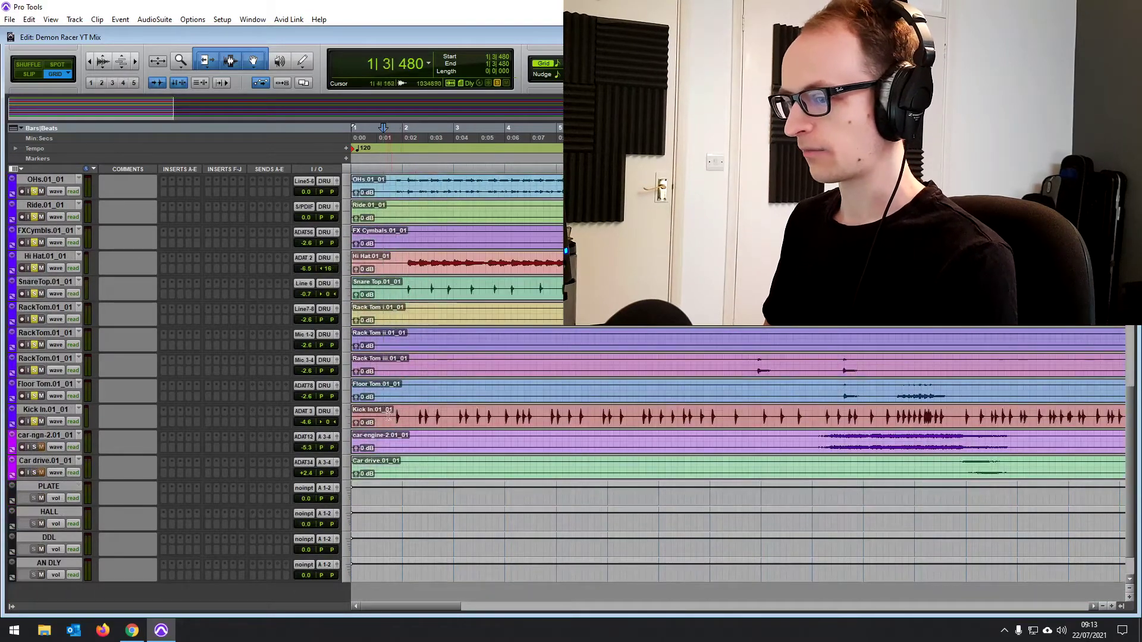
pyautogui.scroll(2, 389, 422)
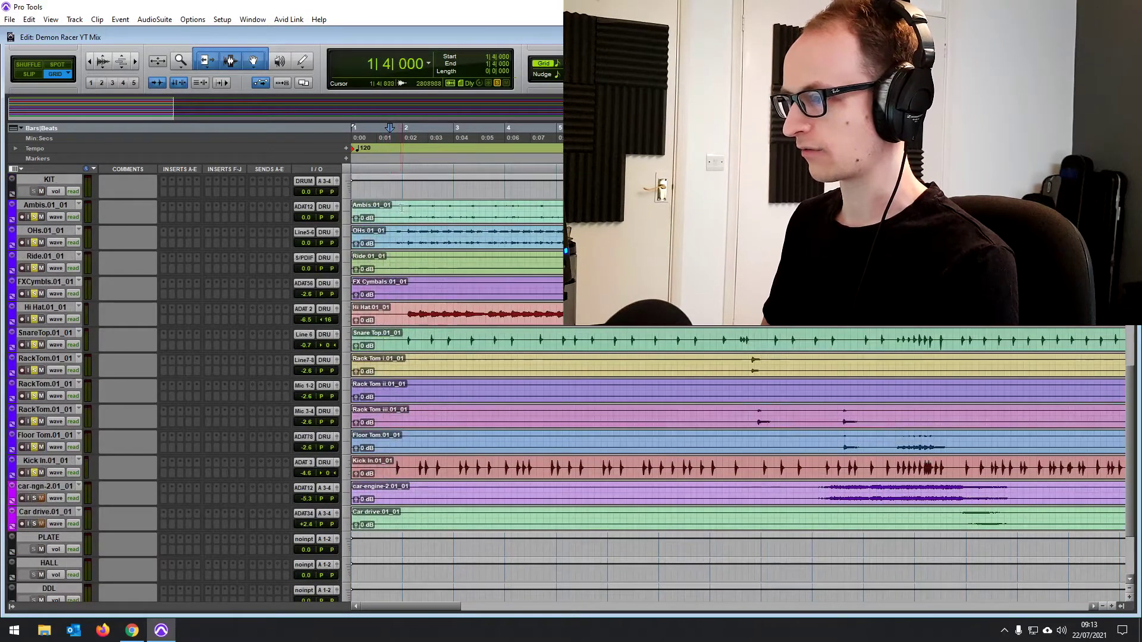
# Start playback of the unprocessed mix and zoom the timeline out, then back in one step
pyautogui.press('space')
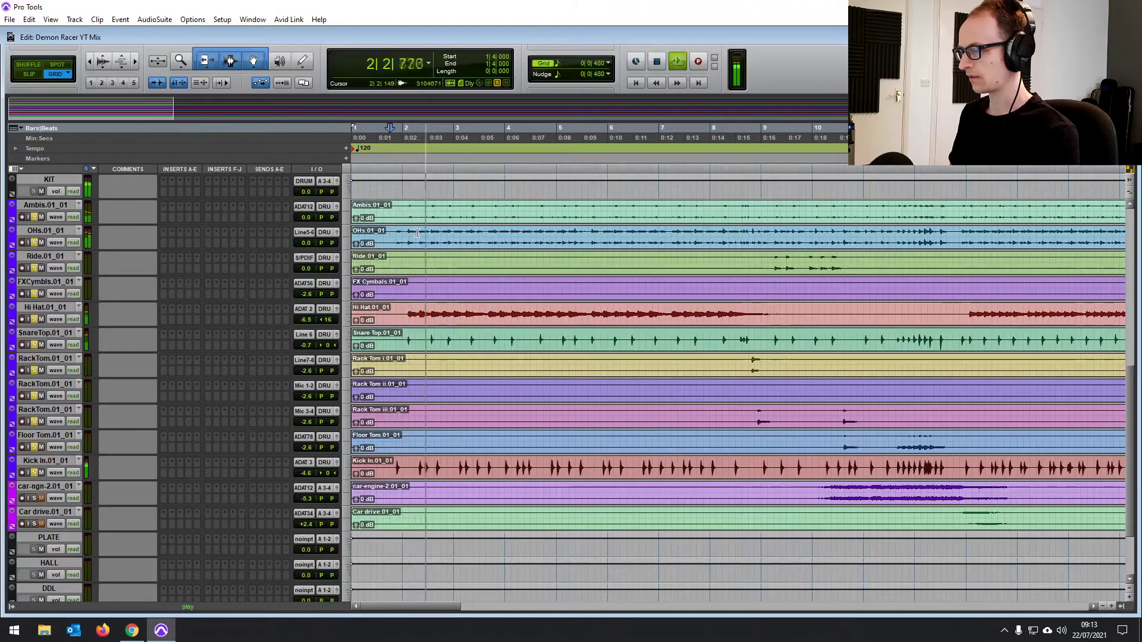
pyautogui.hotkey('ctrl', '[')
pyautogui.hotkey('ctrl', '[')
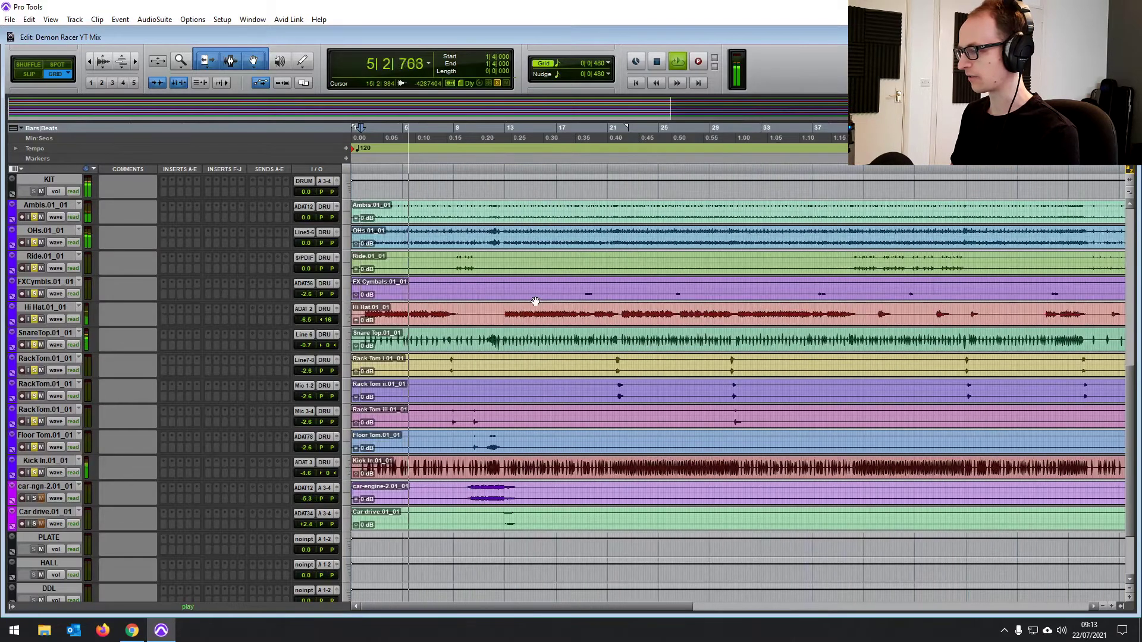
pyautogui.hotkey('ctrl', ']')
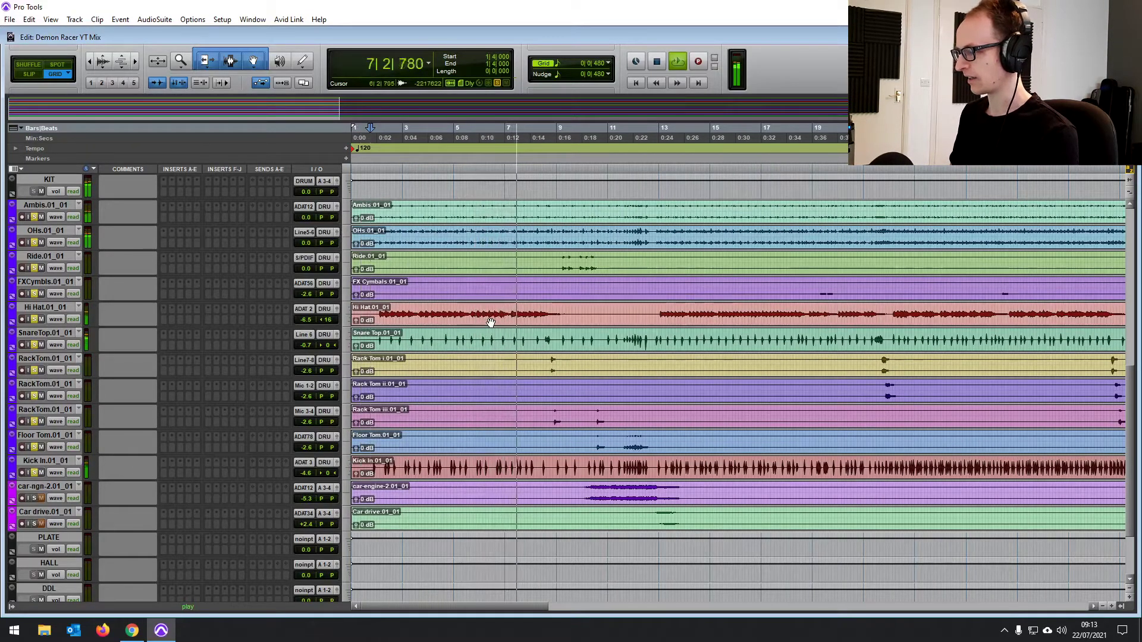
pyautogui.scroll(2, 126, 253)
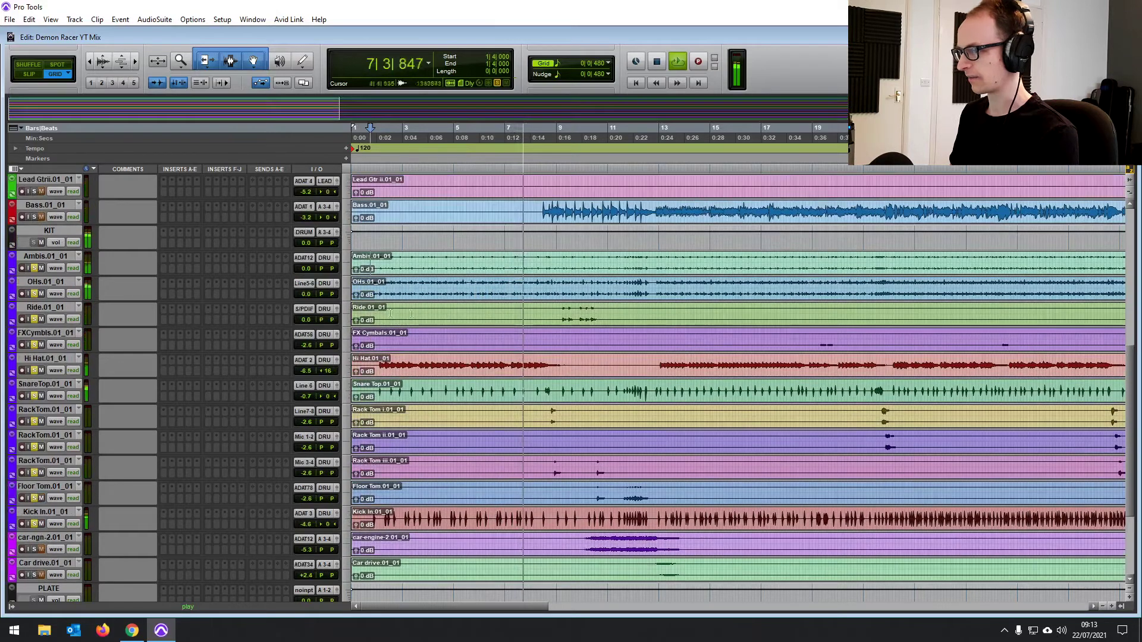
# Insert a multichannel dbx-160 compressor on the KIT bus and lower Threshold L to about 0.76
pyautogui.click(166, 249)
pyautogui.moveTo(219, 277)
pyautogui.moveTo(316, 321)
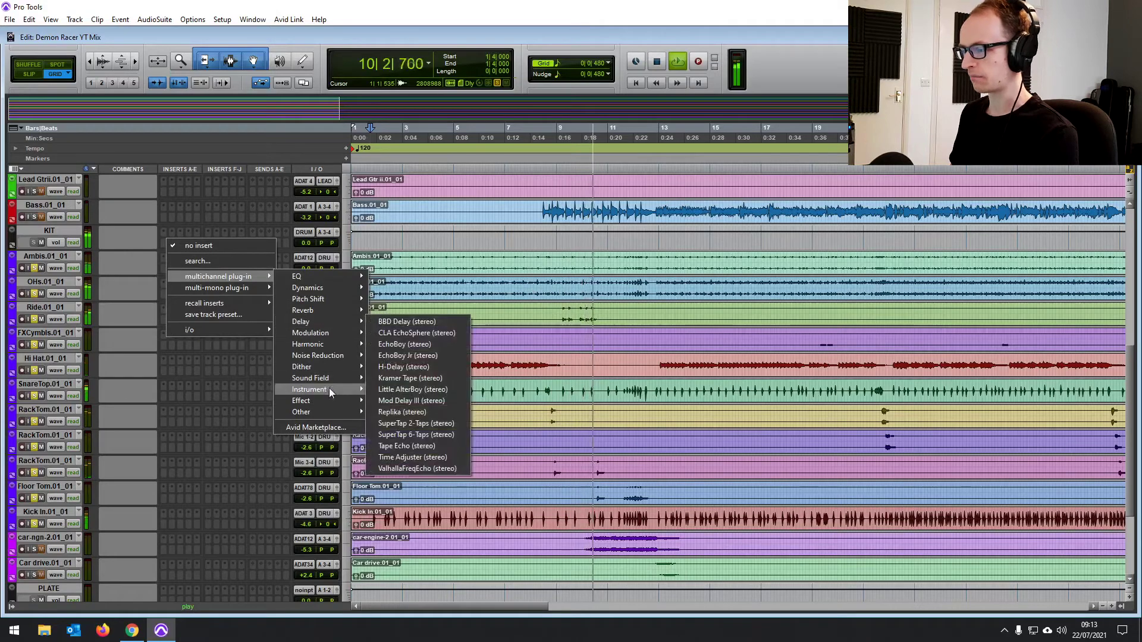
pyautogui.moveTo(330, 402)
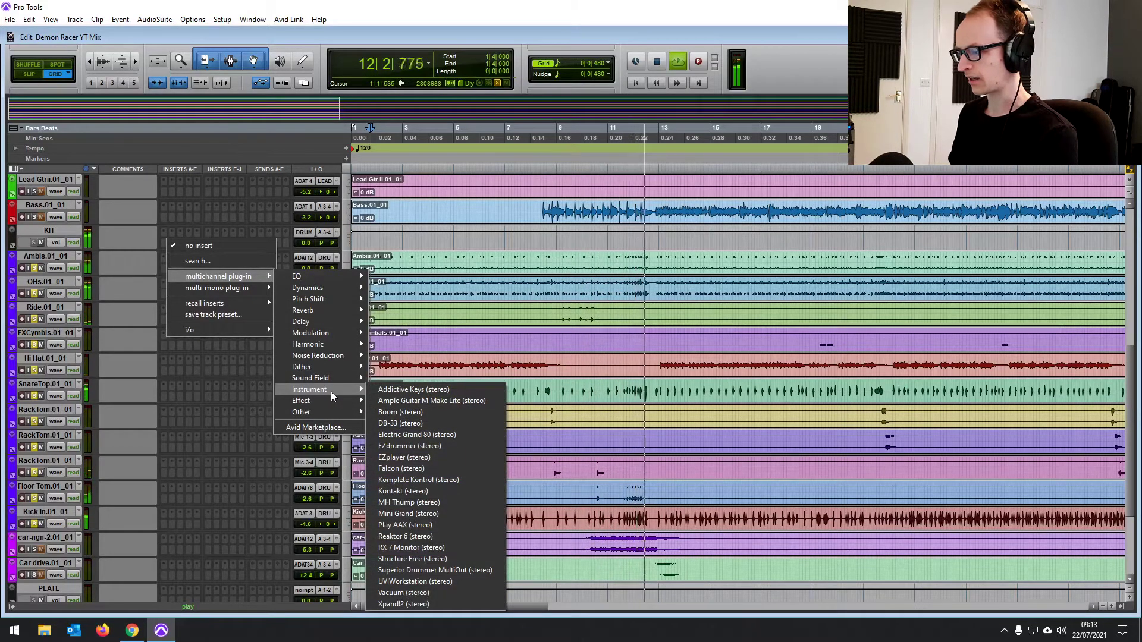
pyautogui.moveTo(315, 287)
pyautogui.click(403, 330)
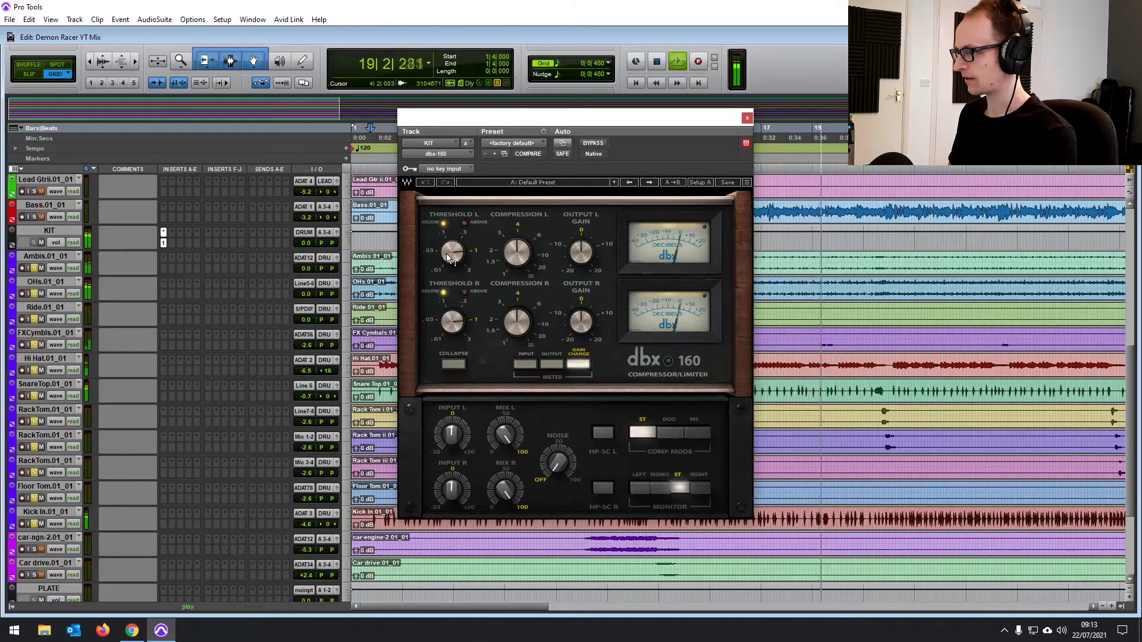
pyautogui.moveTo(448, 257)
pyautogui.moveTo(448, 257)
pyautogui.mouseDown()
pyautogui.moveTo(448, 269)
pyautogui.moveTo(448, 256)
pyautogui.mouseUp()
# Stop playback, show the mixer and enable the Kit mix group
pyautogui.moveTo(515, 256)
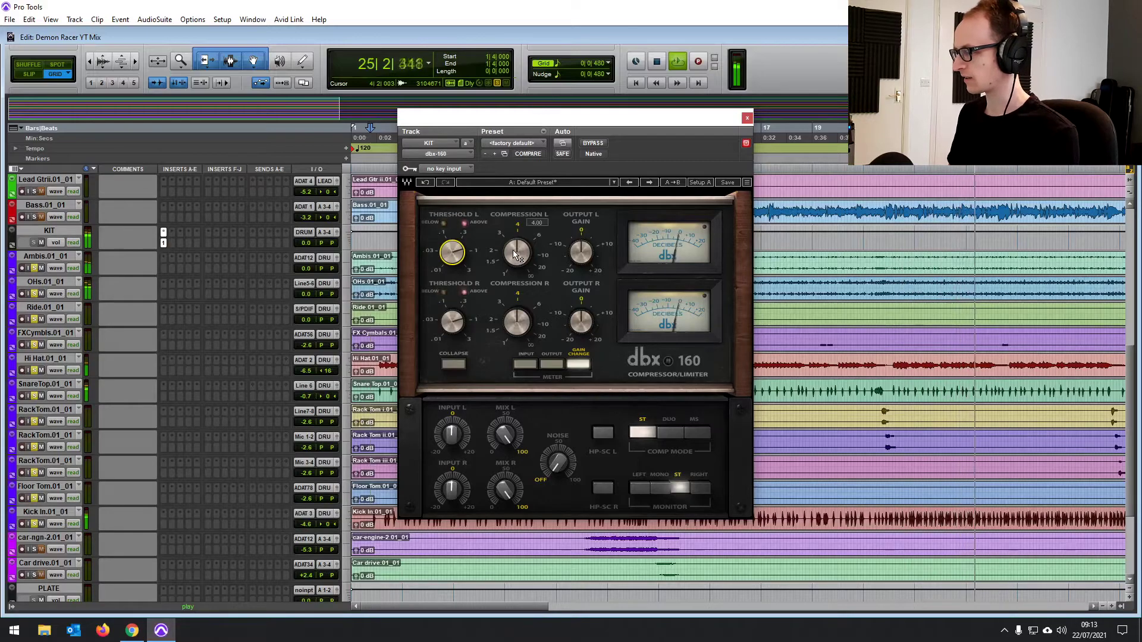
pyautogui.press('space')
pyautogui.hotkey('ctrl', '=')
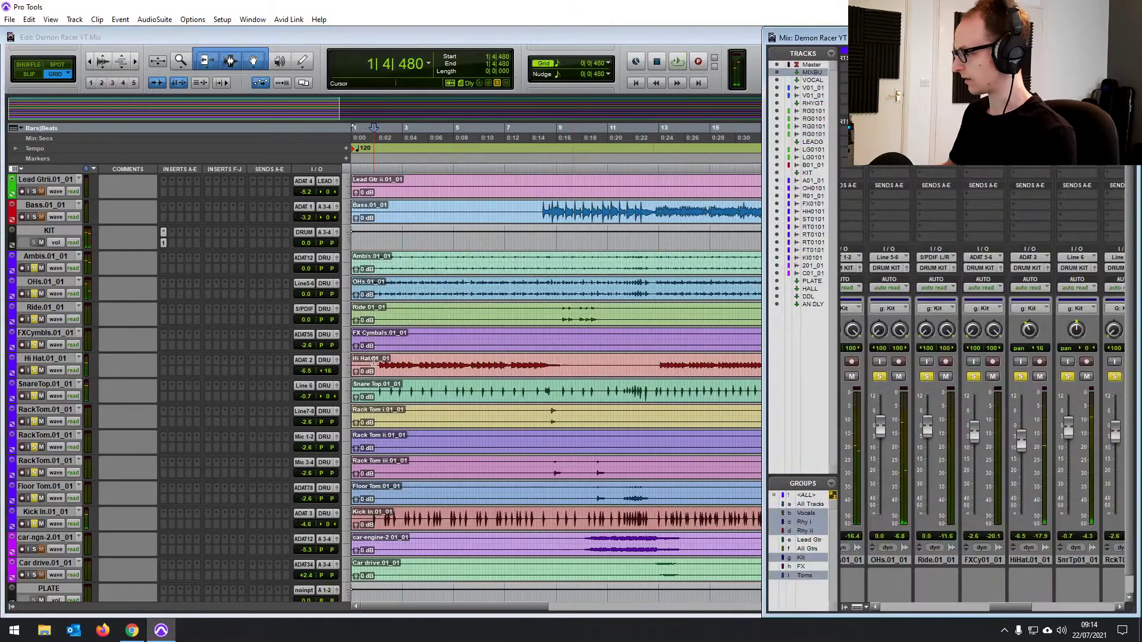
pyautogui.click(803, 558)
# Insert an EQ3 7-Band on the Kick In track by searching the plug-in list for 'eq'
pyautogui.click(236, 412)
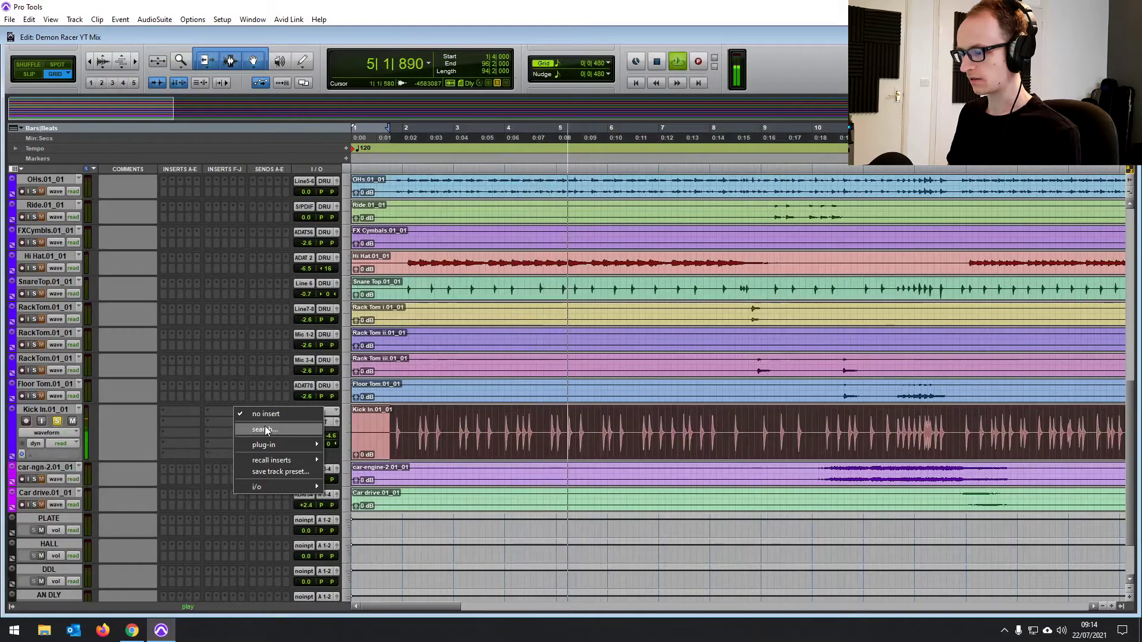
pyautogui.click(266, 430)
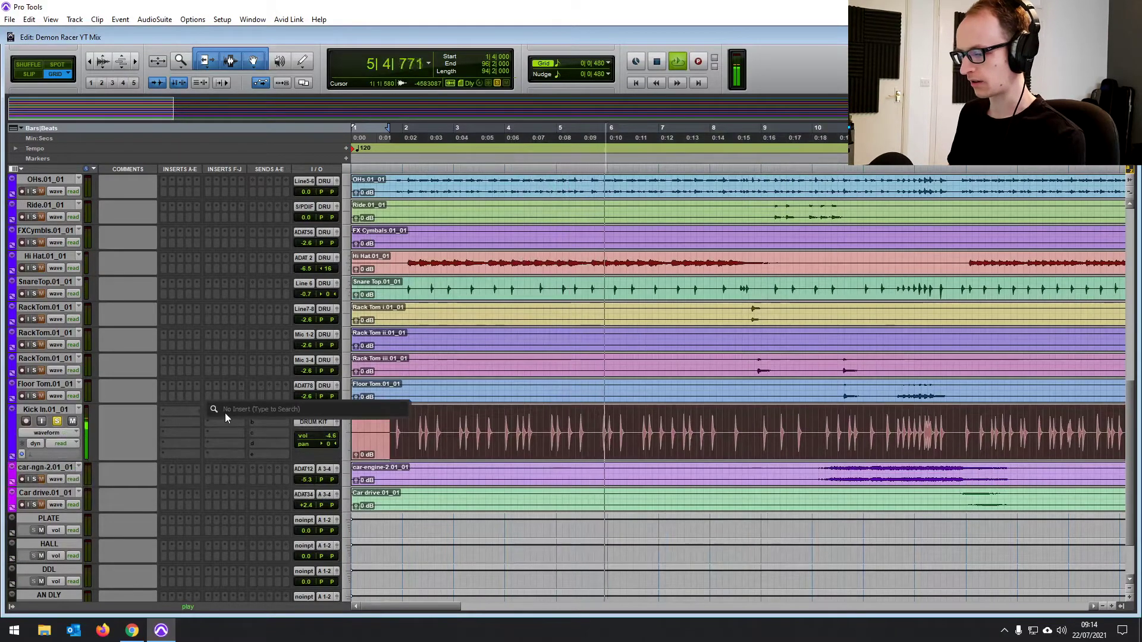
pyautogui.write('eq')
pyautogui.click(275, 425)
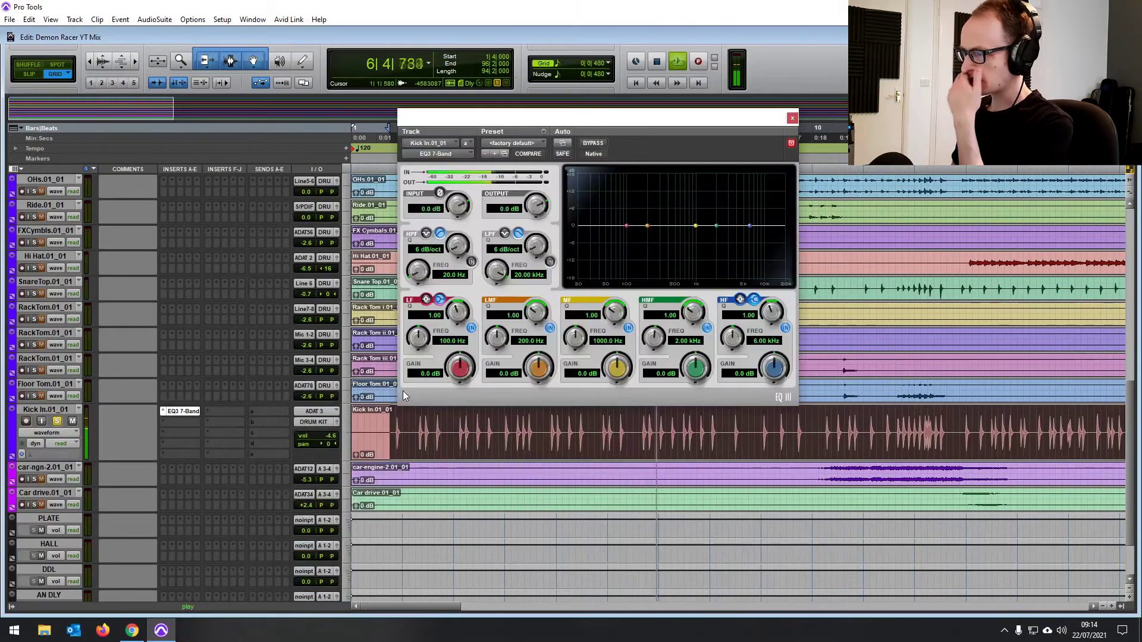
pyautogui.moveTo(603, 123); pyautogui.dragTo(572, 107)
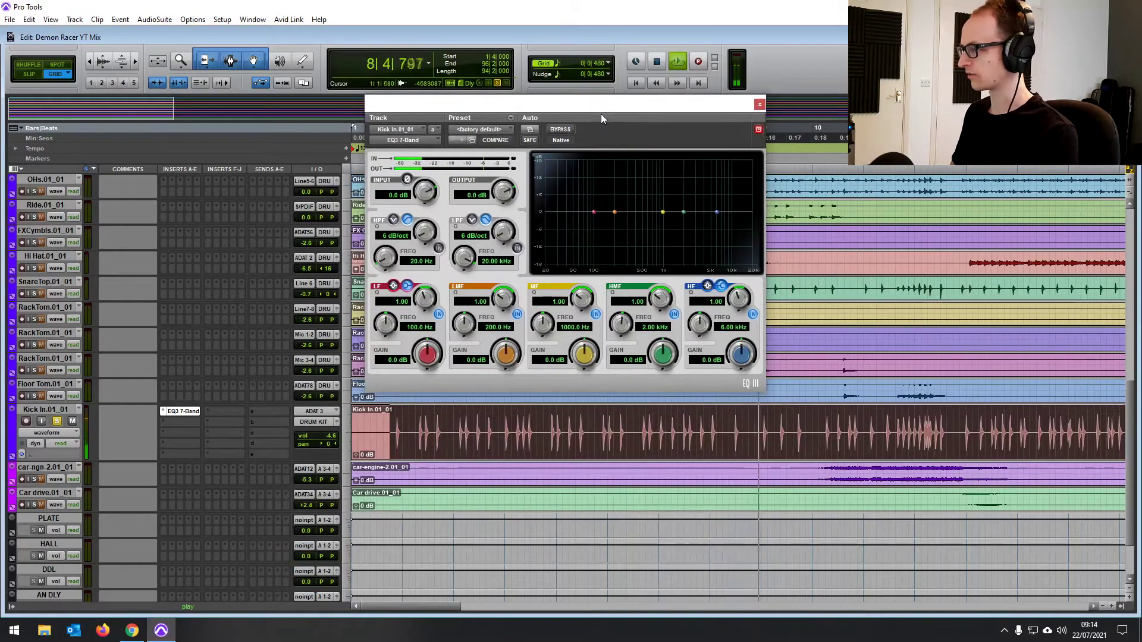
pyautogui.moveTo(600, 109); pyautogui.dragTo(604, 112)
pyautogui.hotkey('ctrl', '[')
pyautogui.hotkey('ctrl', '[')
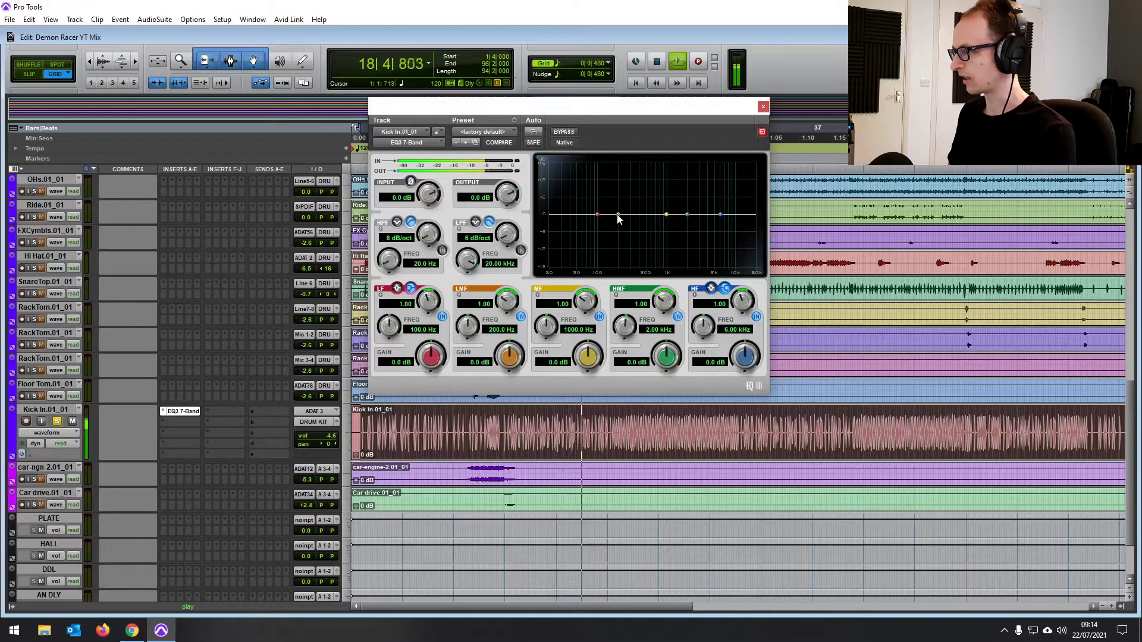
# Set the kick EQ to a -3.8 dB cut near 573 Hz and a 7.4 dB bell boost at 60.8 Hz
pyautogui.moveTo(650, 217); pyautogui.dragTo(593, 201)
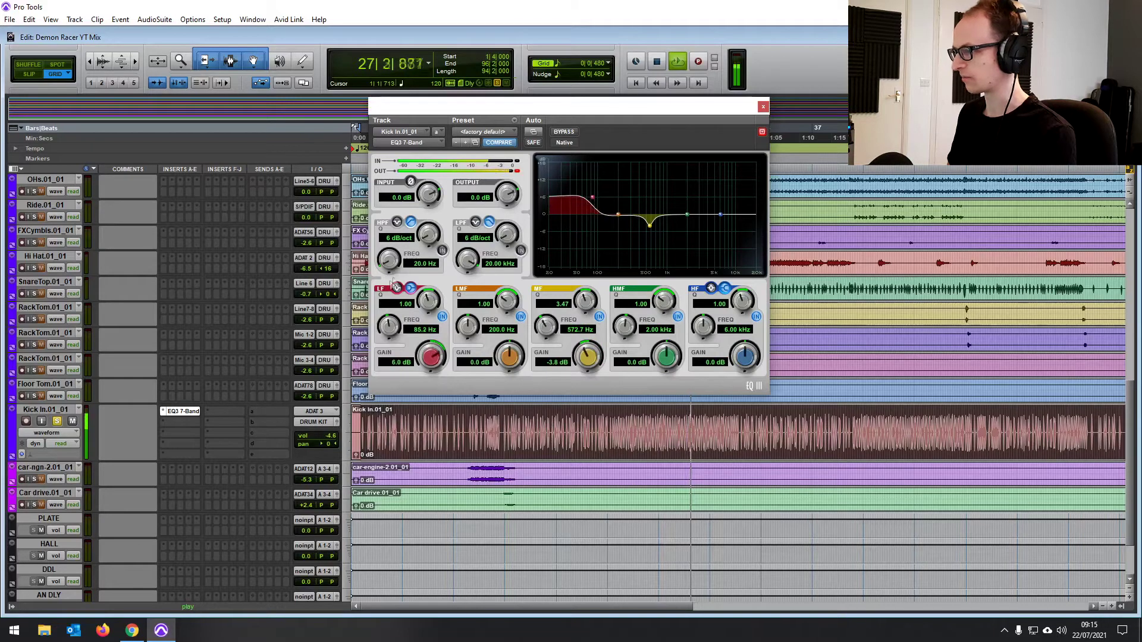
pyautogui.click(410, 288)
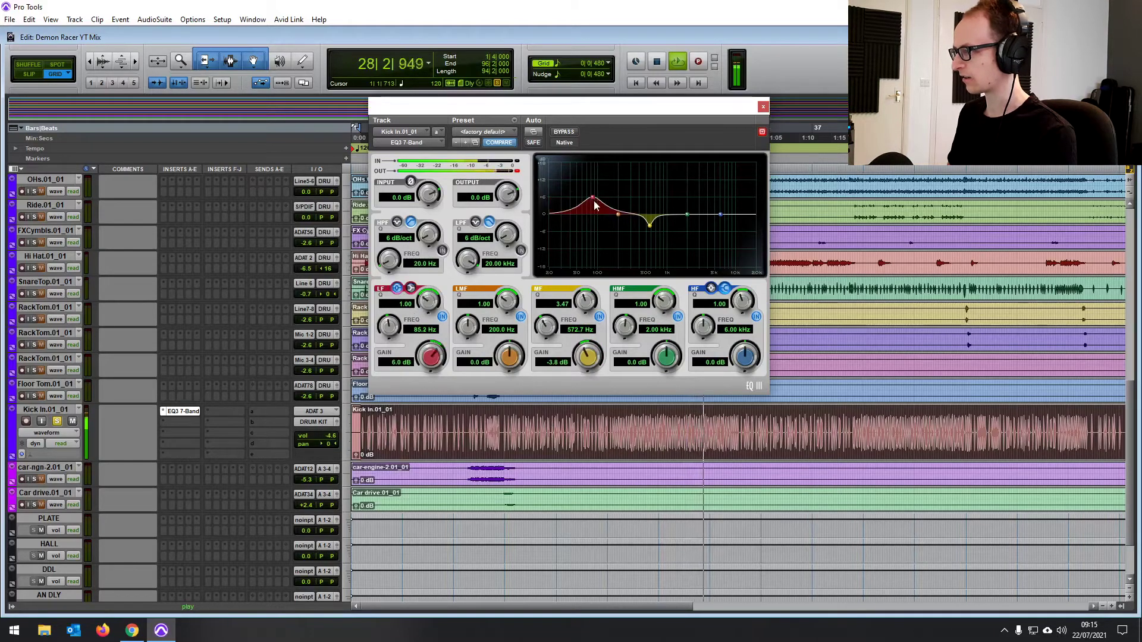
pyautogui.moveTo(594, 205)
pyautogui.mouseDown()
pyautogui.moveTo(563, 173)
pyautogui.moveTo(583, 162)
pyautogui.moveTo(584, 191)
pyautogui.mouseUp()
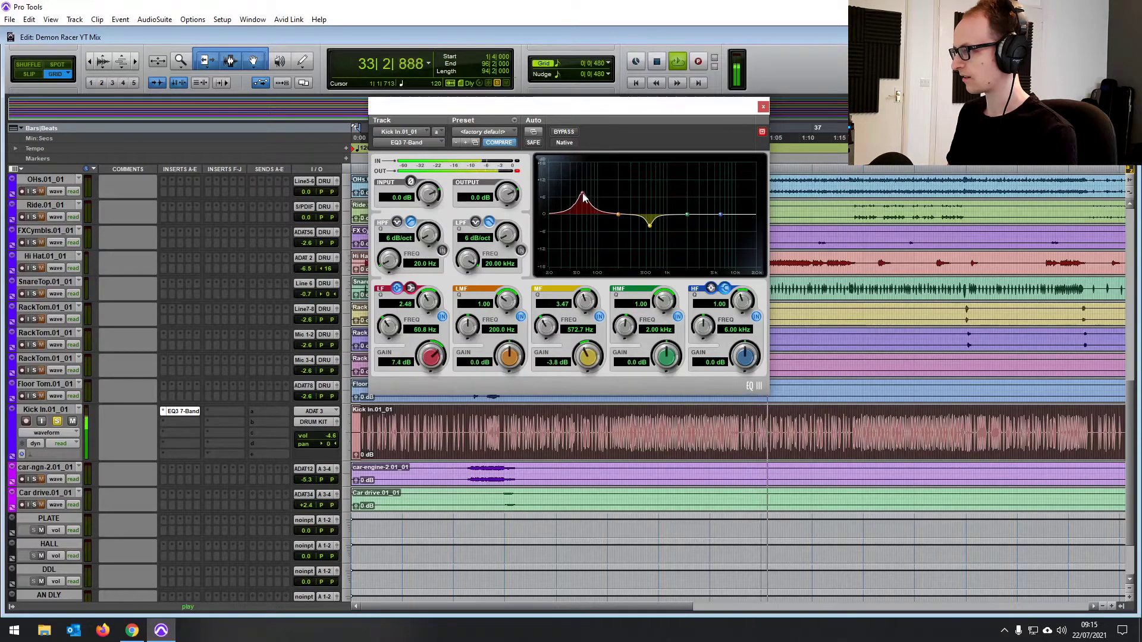
pyautogui.scroll(3, 583, 198)
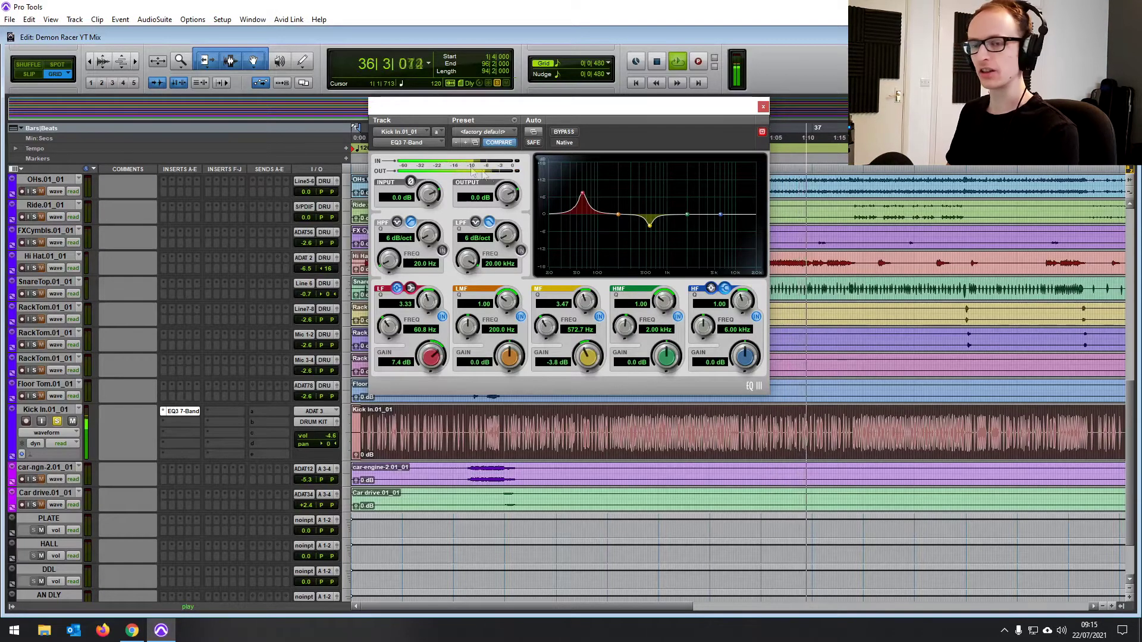
# A/B the kick EQ, lower its output gain and add an 18 dB/oct low-pass filter
pyautogui.click(558, 132)
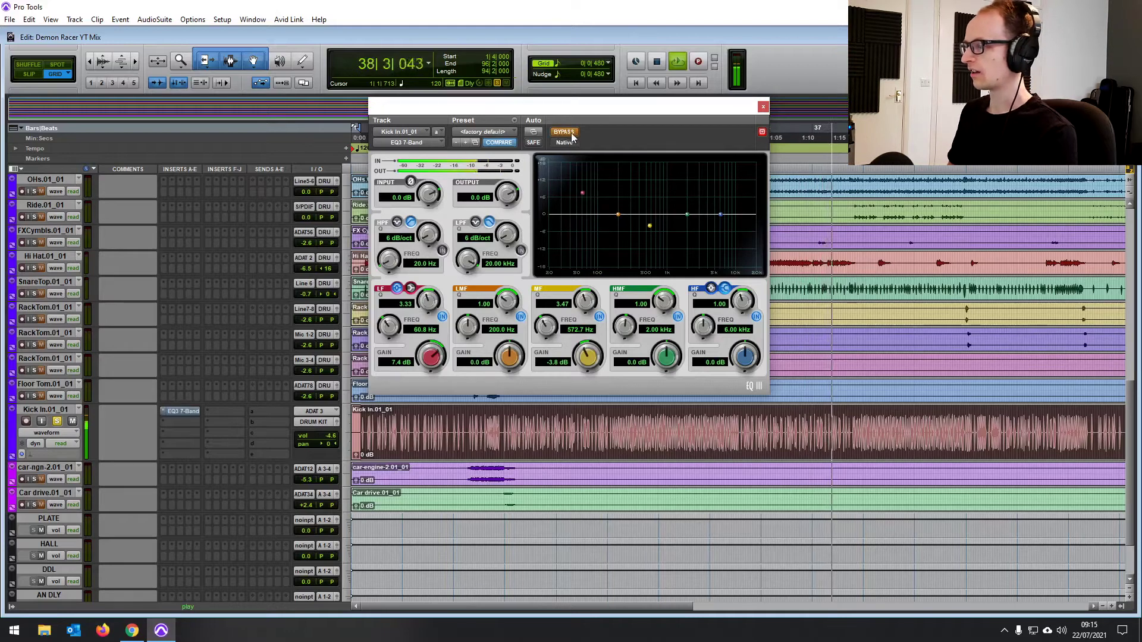
pyautogui.click(567, 134)
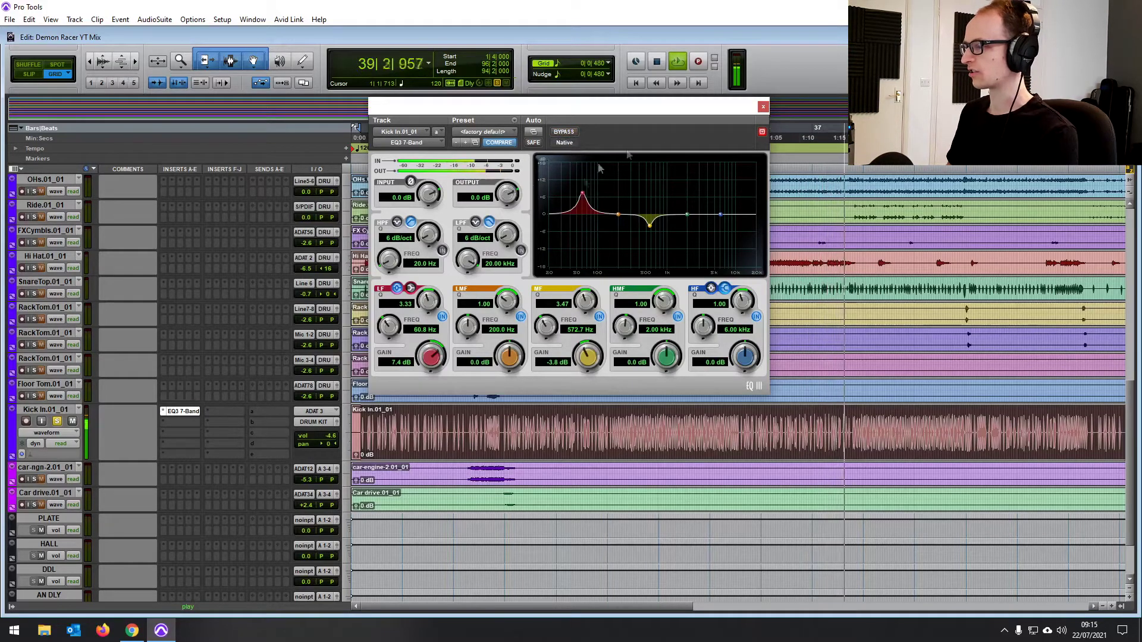
pyautogui.moveTo(506, 195); pyautogui.dragTo(493, 206)
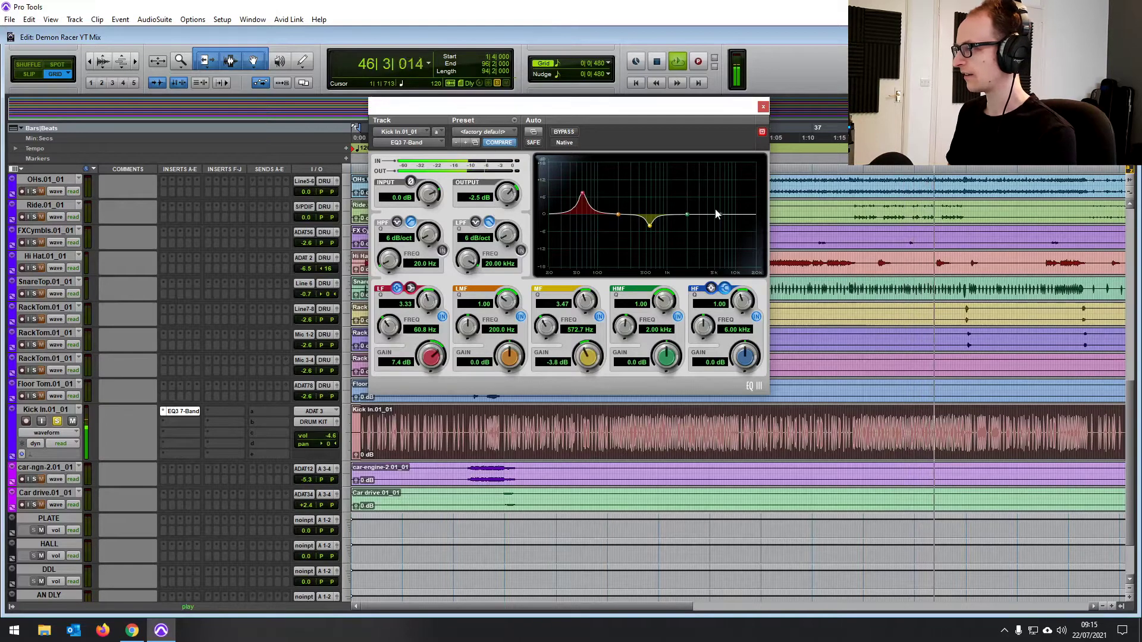
pyautogui.click(520, 250)
pyautogui.moveTo(506, 234); pyautogui.dragTo(507, 226)
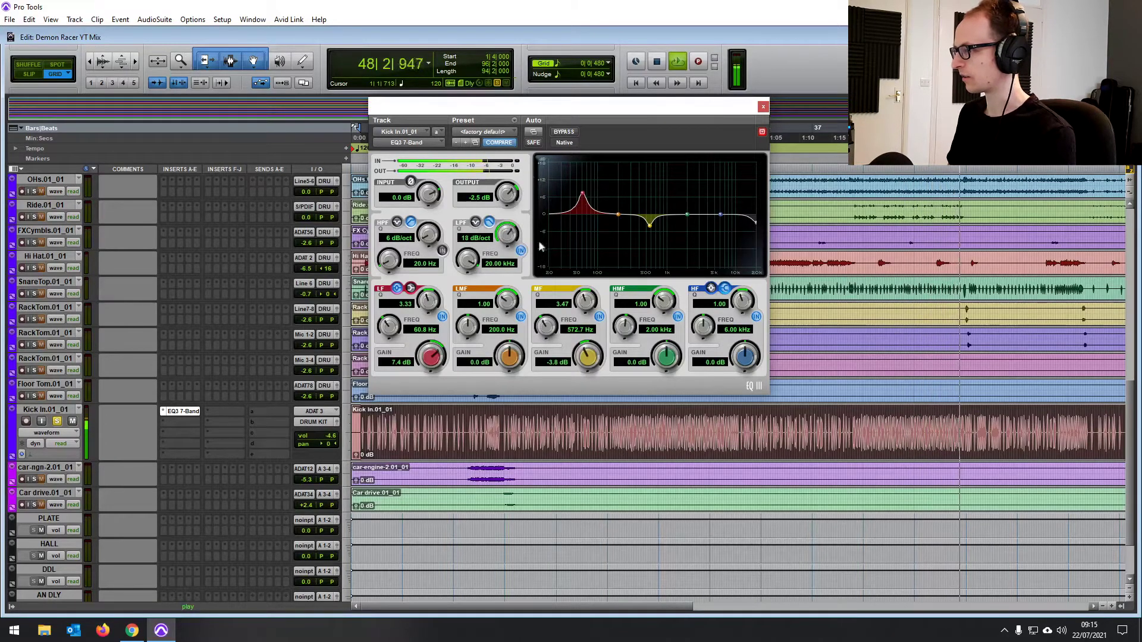
pyautogui.moveTo(757, 223); pyautogui.dragTo(744, 223)
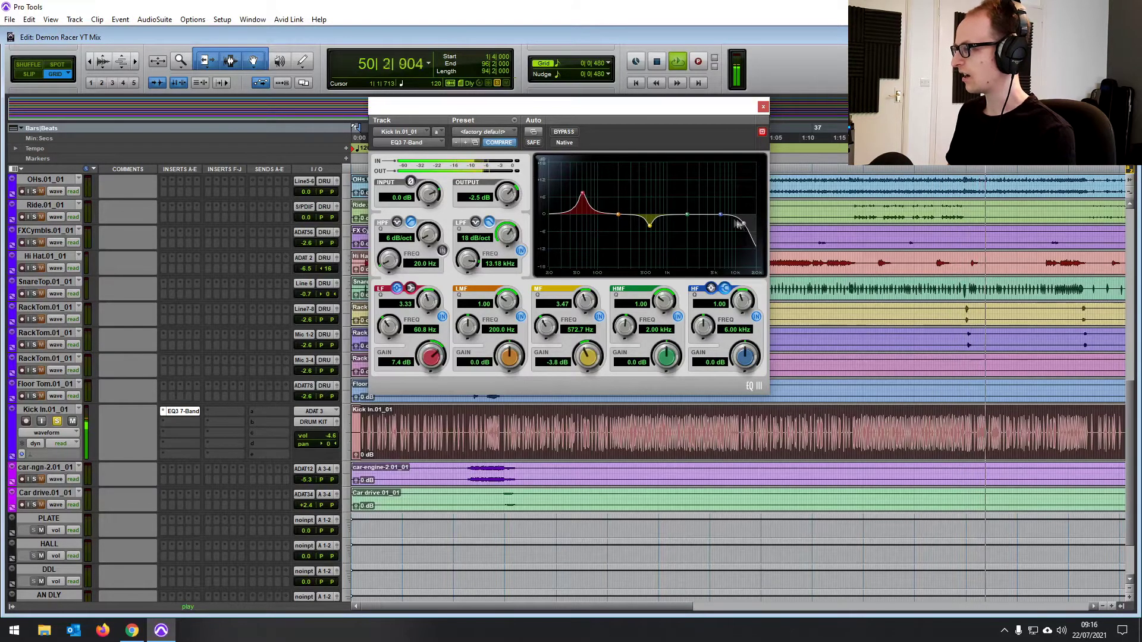
# Boost the kick EQ's high band to about 6.4 dB at 7.27 kHz, with the Kit group on
pyautogui.moveTo(721, 215)
pyautogui.mouseDown()
pyautogui.moveTo(705, 166)
pyautogui.moveTo(722, 166)
pyautogui.moveTo(723, 201)
pyautogui.mouseUp()
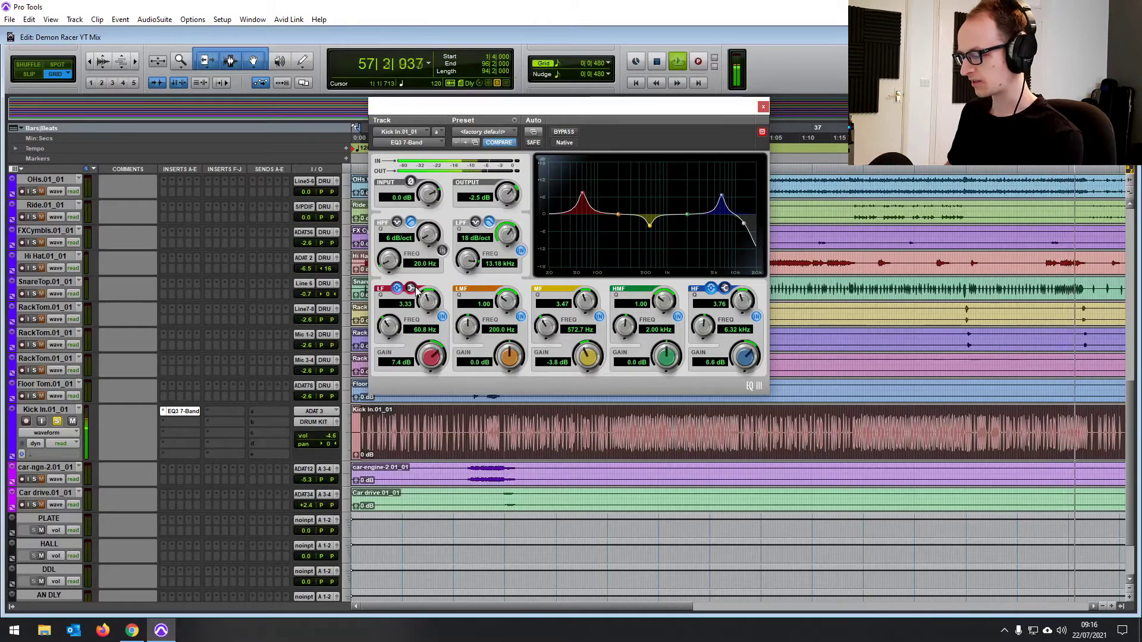
pyautogui.hotkey('ctrl', '=')
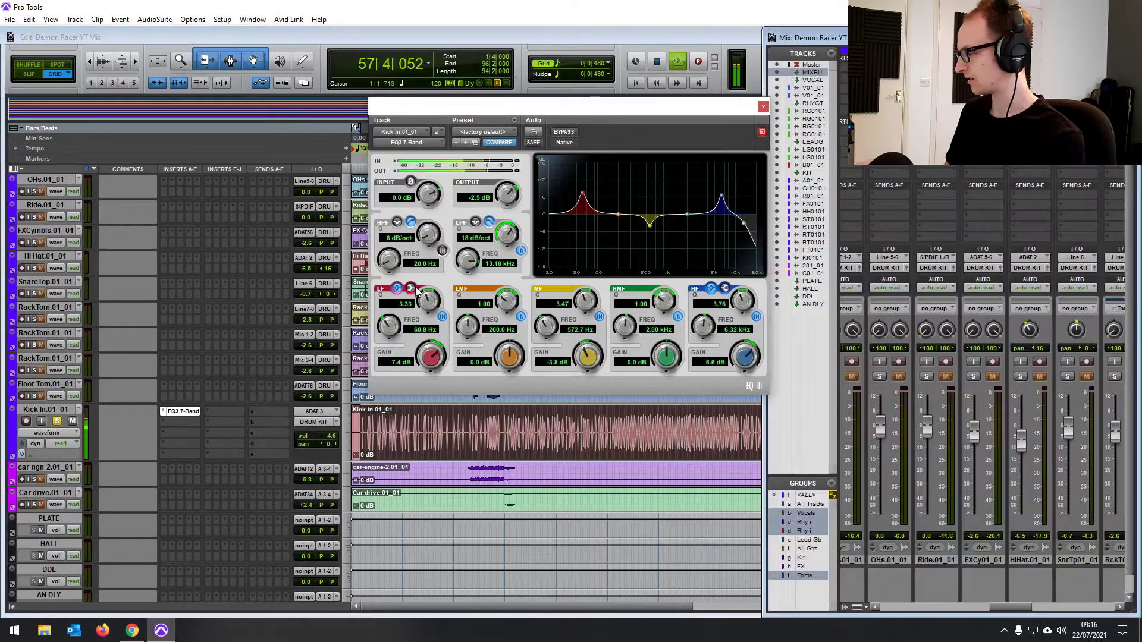
pyautogui.click(803, 558)
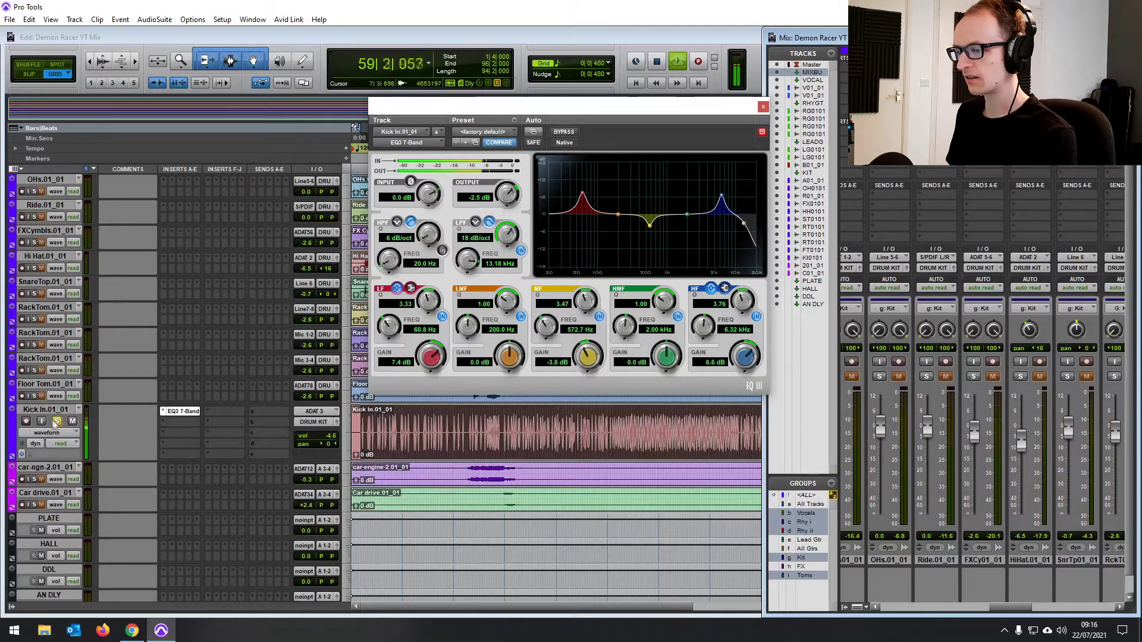
pyautogui.hotkey('ctrl', '=')
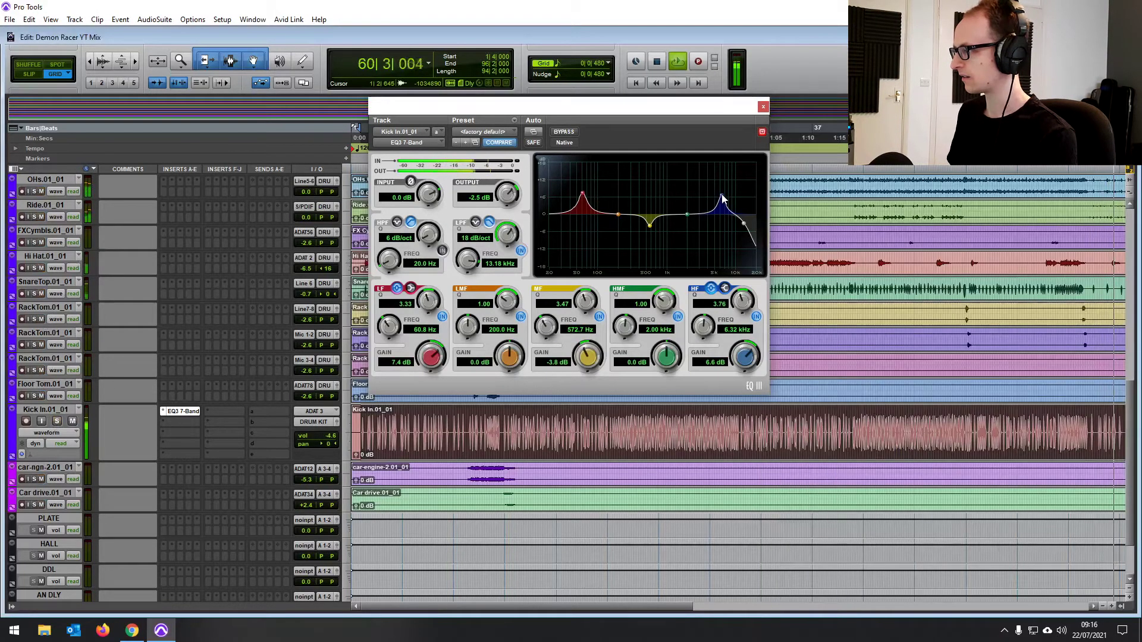
pyautogui.moveTo(723, 198)
pyautogui.mouseDown()
pyautogui.moveTo(725, 165)
pyautogui.moveTo(727, 196)
pyautogui.mouseUp()
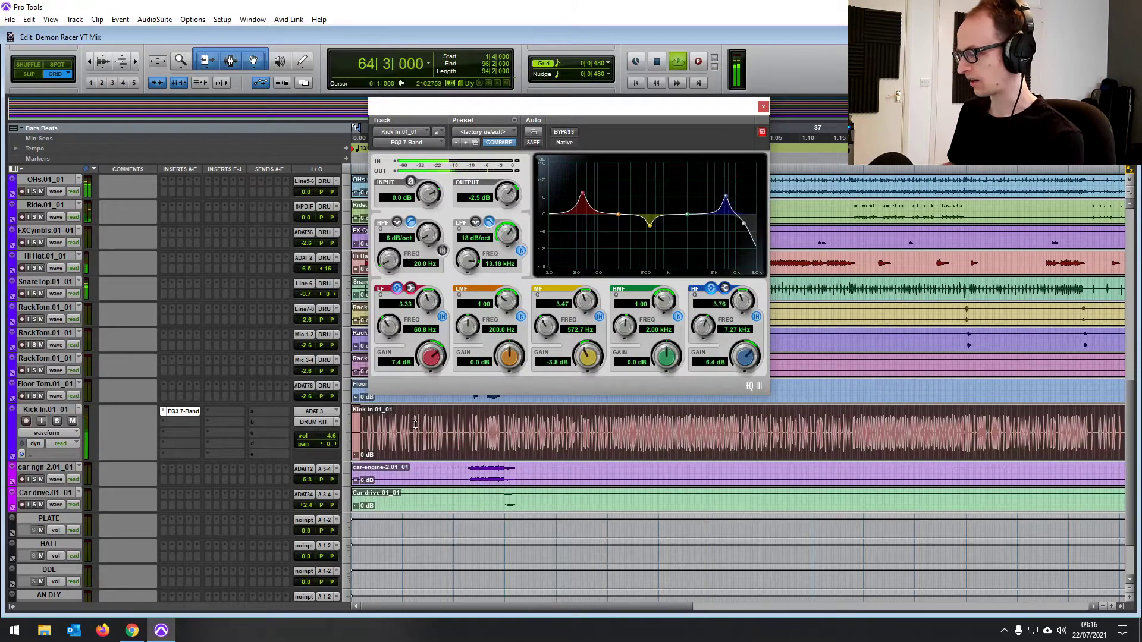
# Bring up the Kick In volume control to lower it to 2.0
pyautogui.hotkey('ctrl', '=')
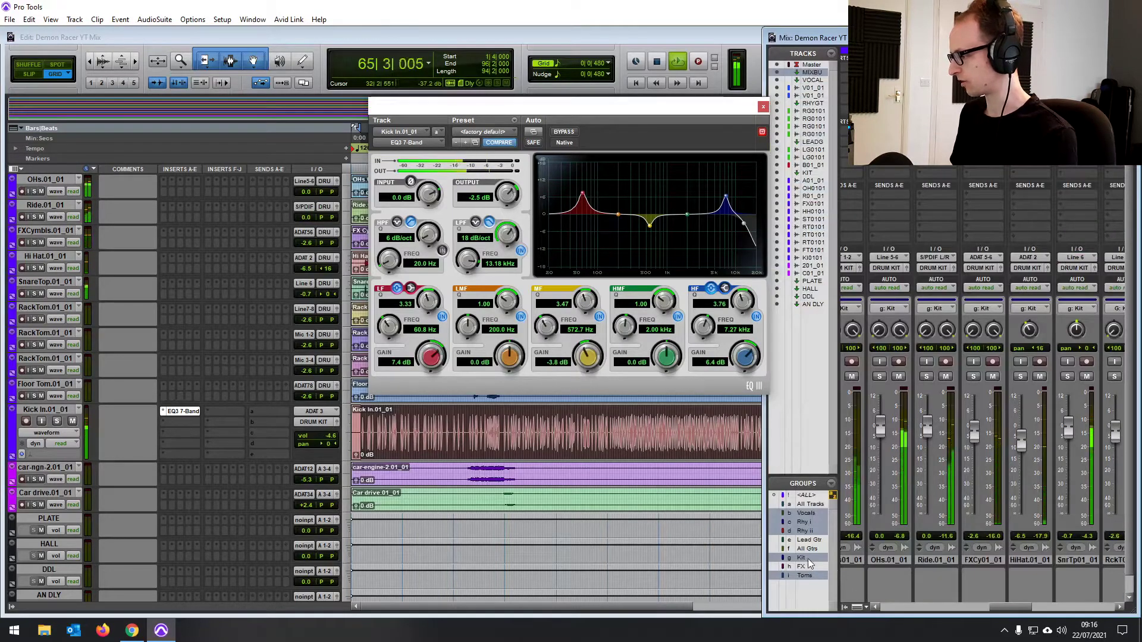
pyautogui.hotkey('ctrl', '=')
pyautogui.click(333, 438)
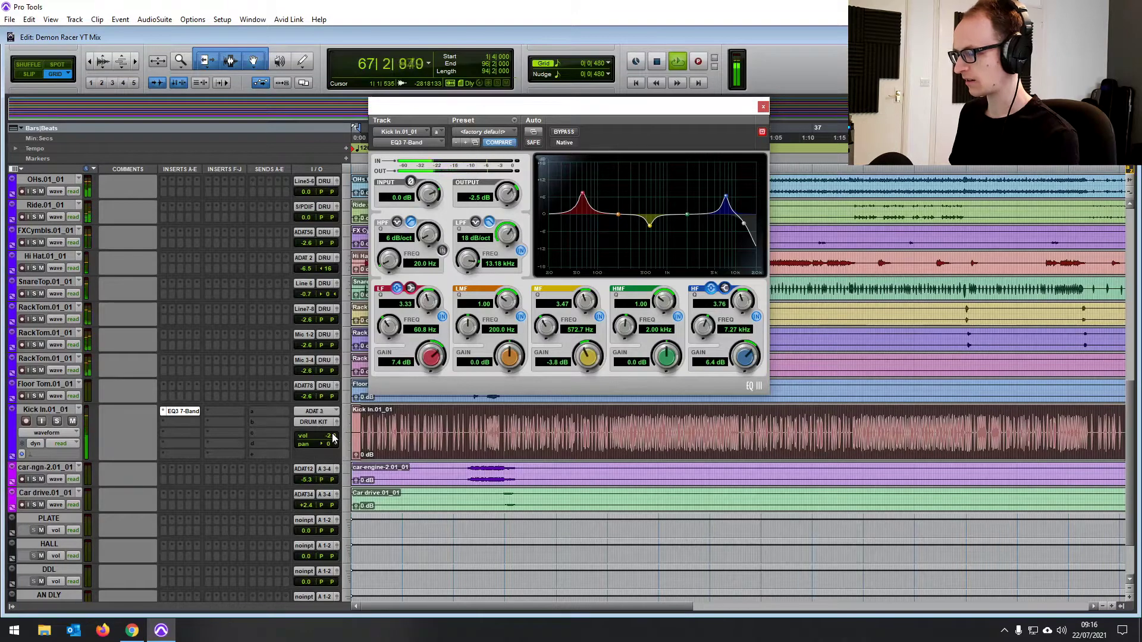
# Stop playback, close the EQ and insert a mono BF-76 limiter in Kick In's second slot
pyautogui.press('space')
pyautogui.hotkey('ctrl', 'w')
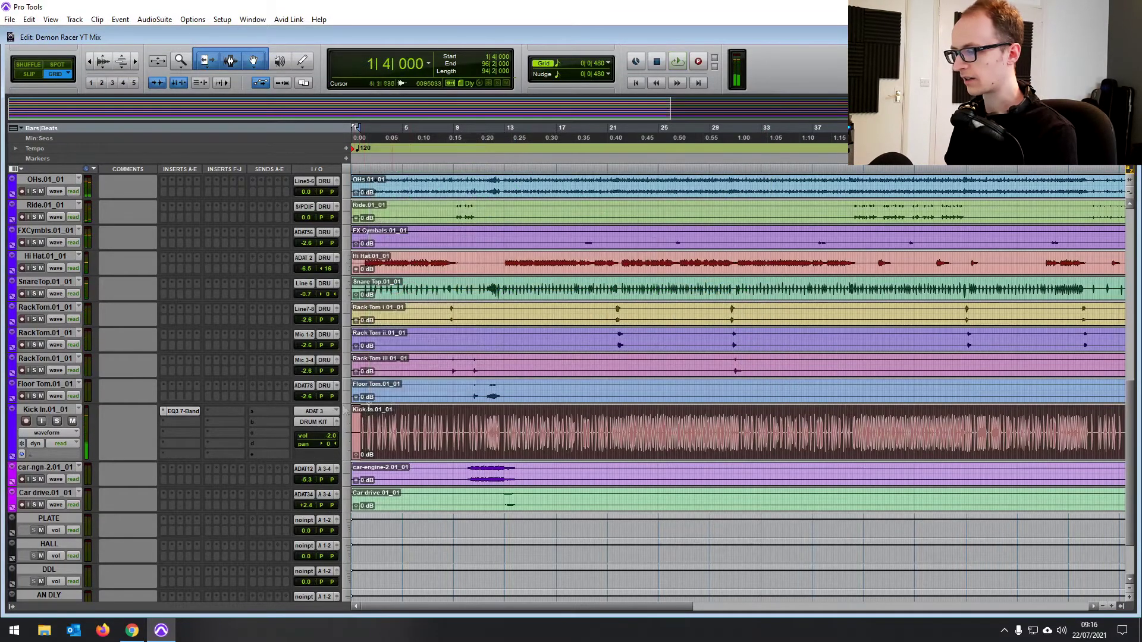
pyautogui.click(182, 426)
pyautogui.moveTo(226, 455)
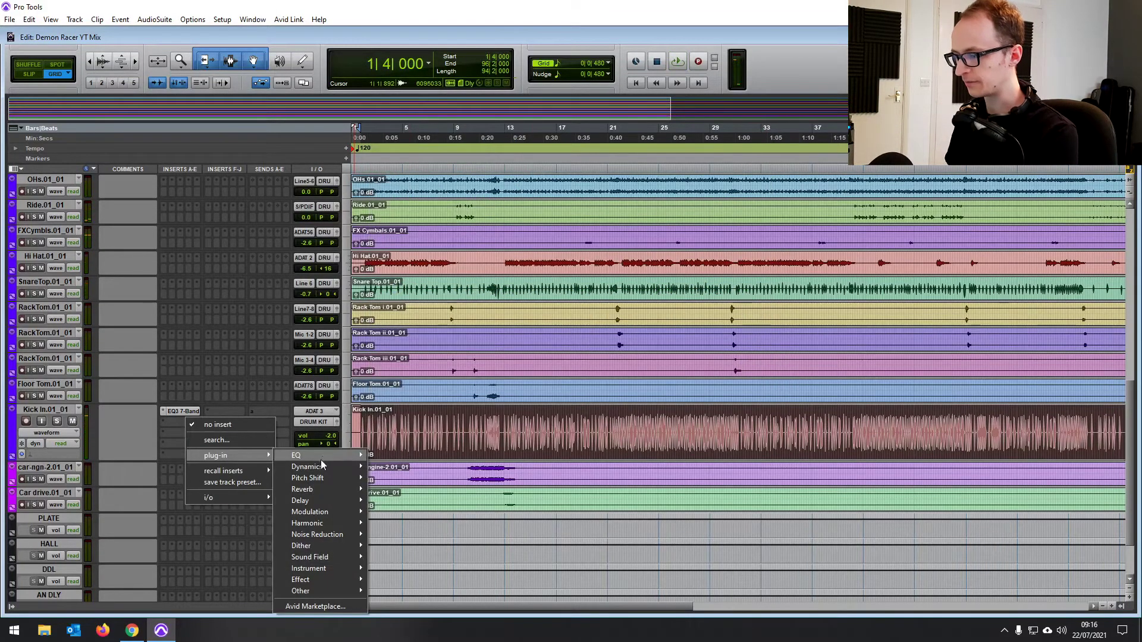
pyautogui.moveTo(319, 468)
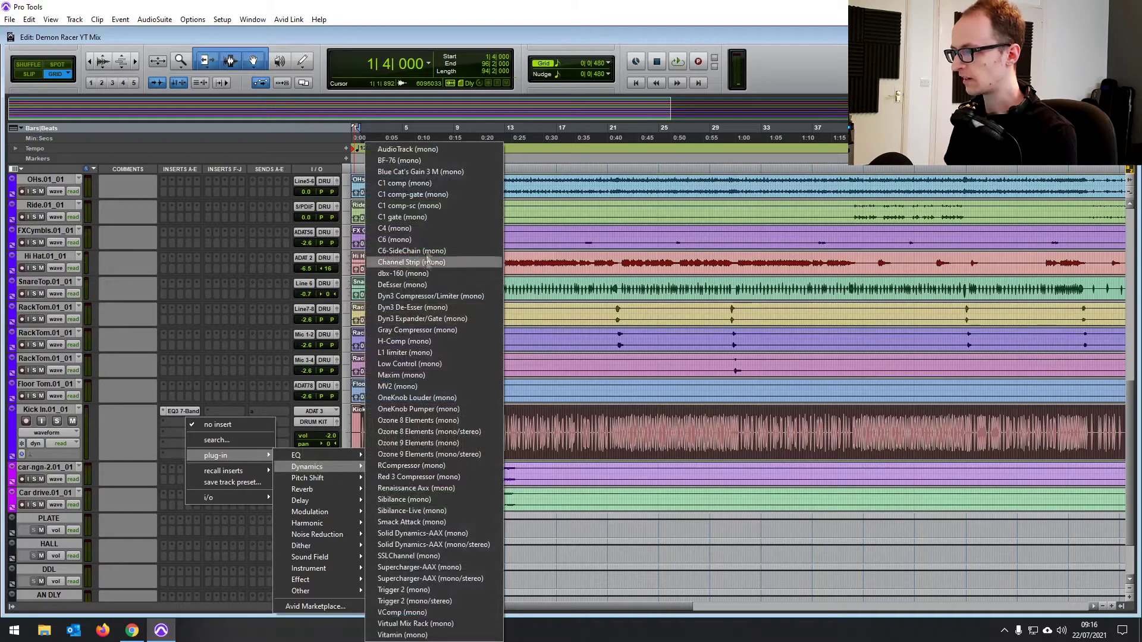
pyautogui.click(418, 161)
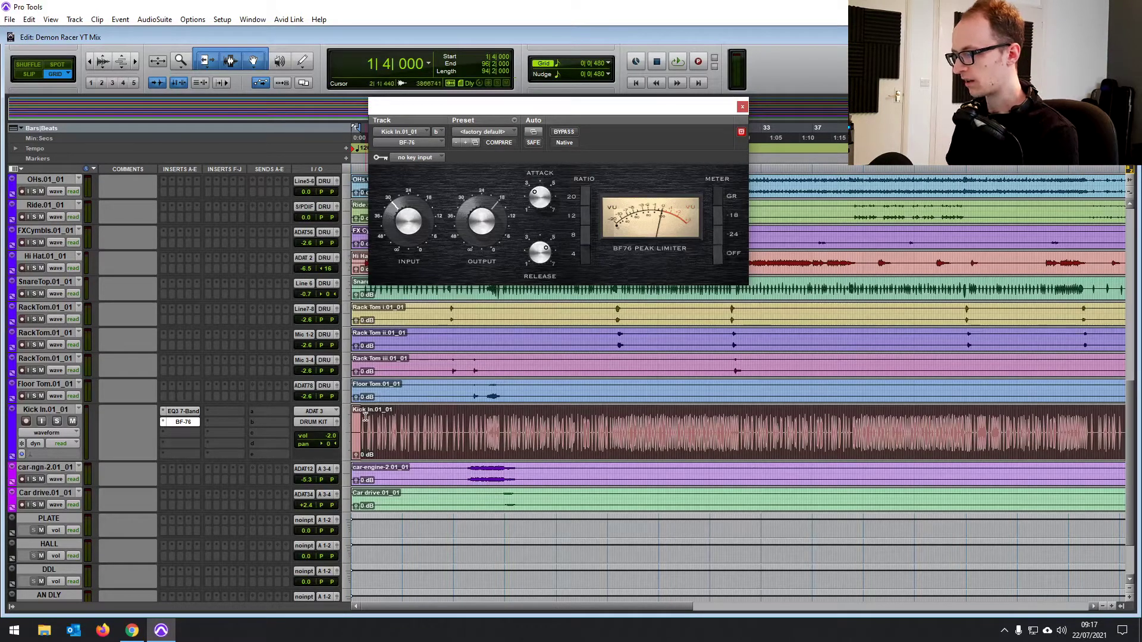
# Audition the limited kick, then select the Kick In clip from bar 8 onward
pyautogui.press('space')
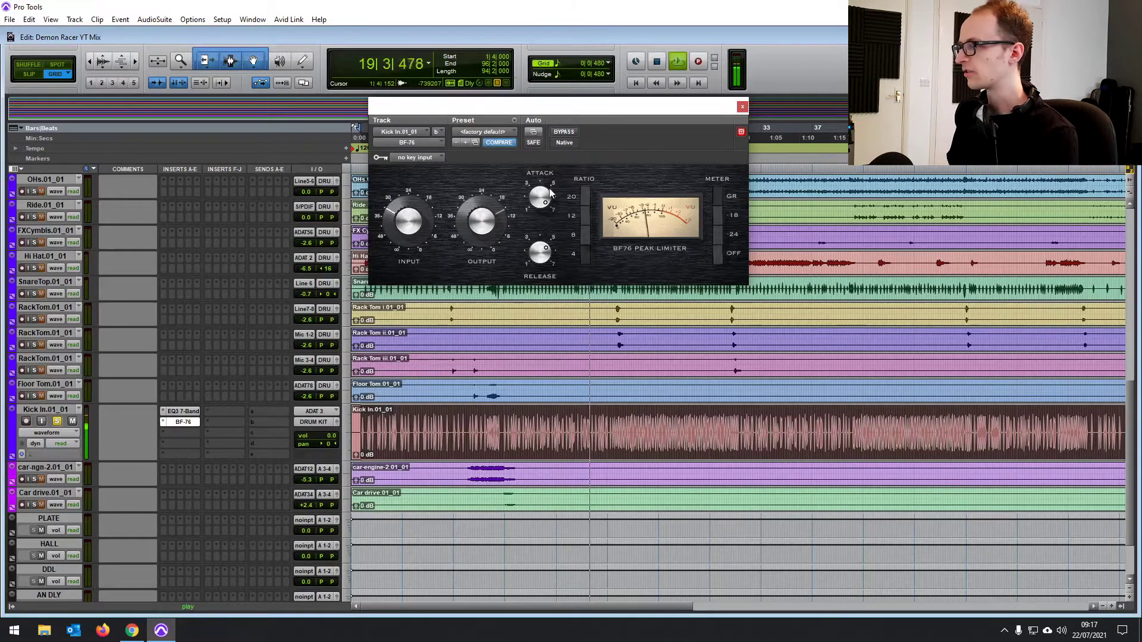
pyautogui.press('space')
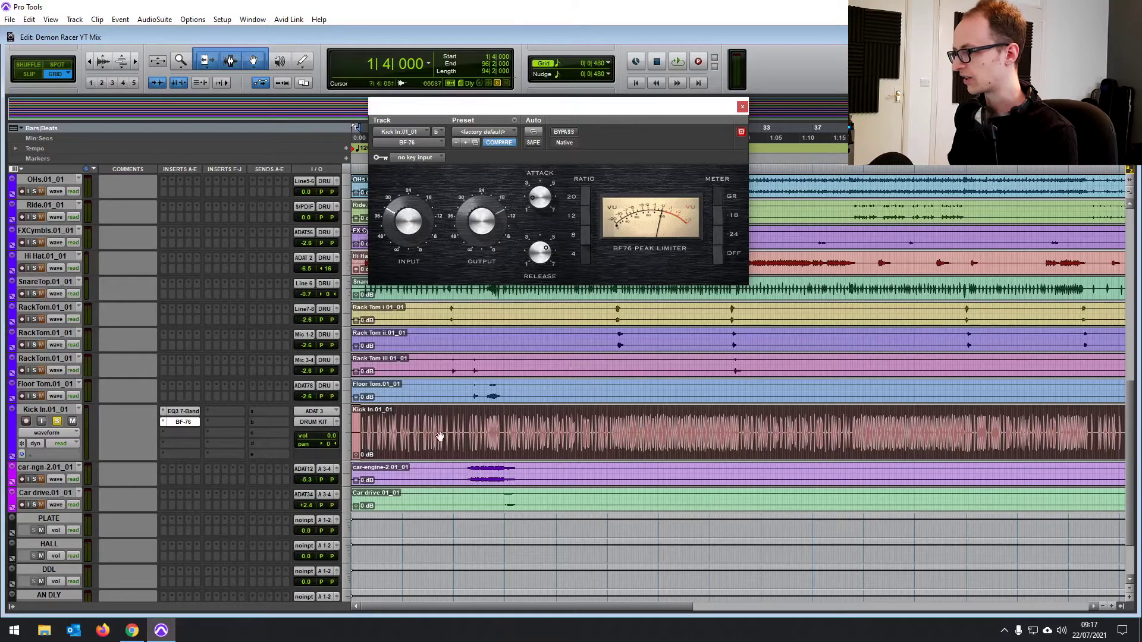
pyautogui.moveTo(451, 415); pyautogui.dragTo(1091, 417)
# Close the BF-76 window and insert mono Renaissance Bass in Kick In's third slot
pyautogui.click(184, 421)
pyautogui.click(183, 432)
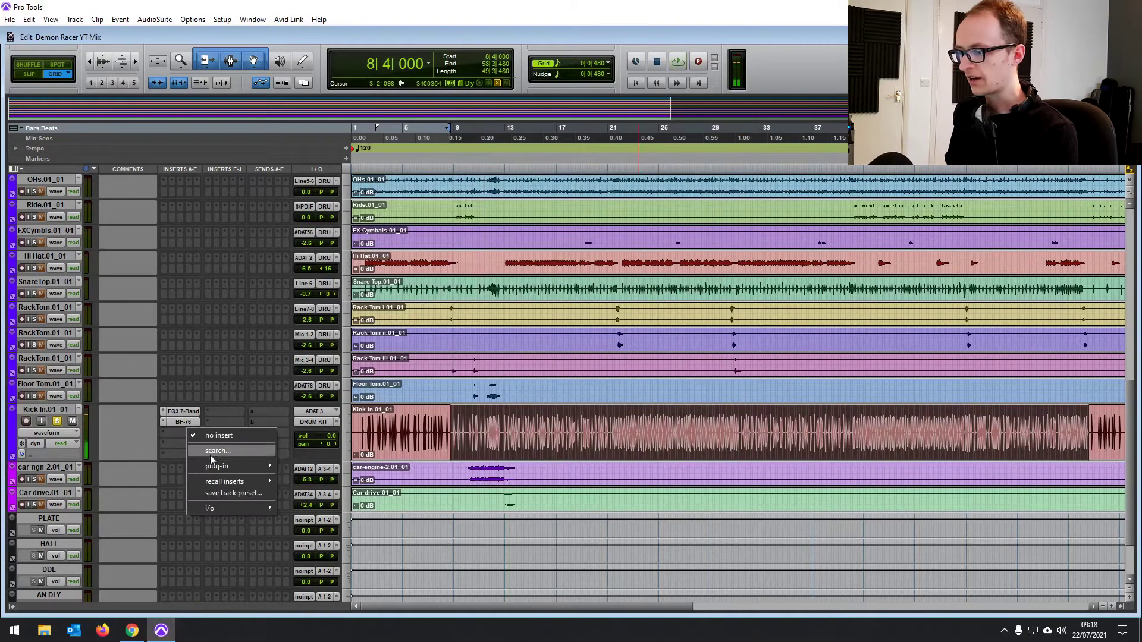
pyautogui.moveTo(238, 466)
pyautogui.moveTo(356, 590)
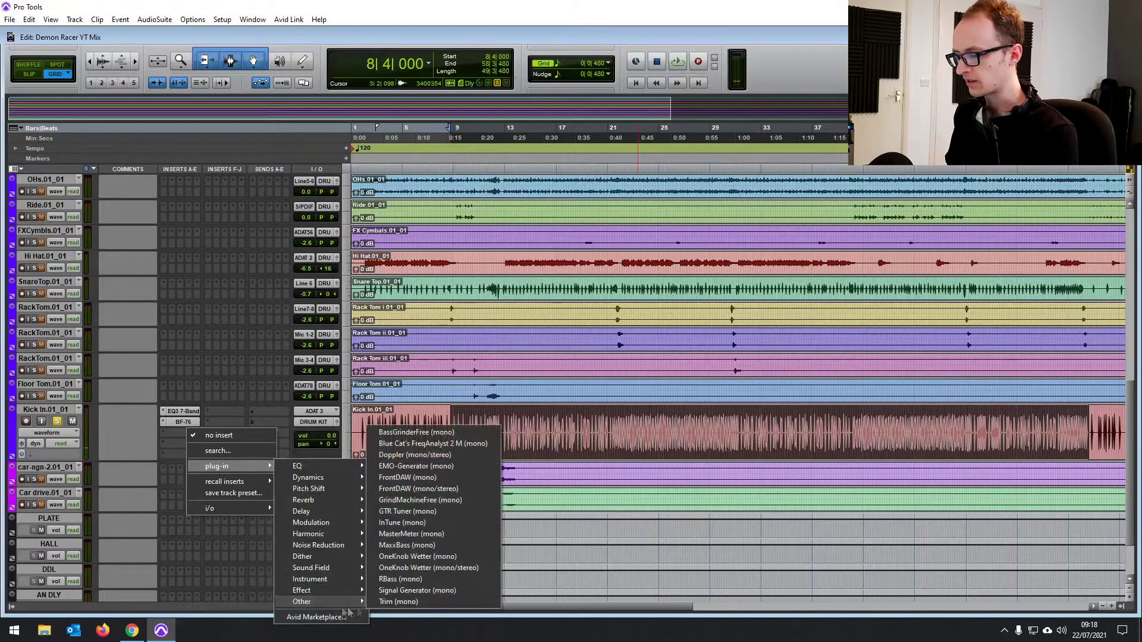
pyautogui.click(393, 580)
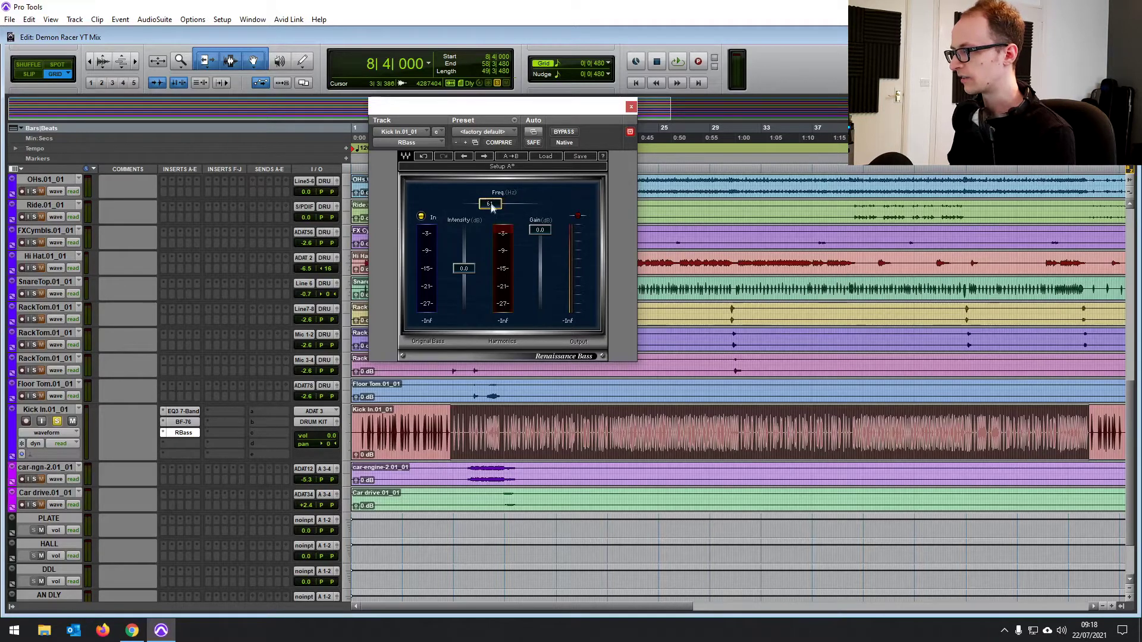
# Play back, raise RBass intensity to 14.4 dB and toggle bypass to compare
pyautogui.press('space')
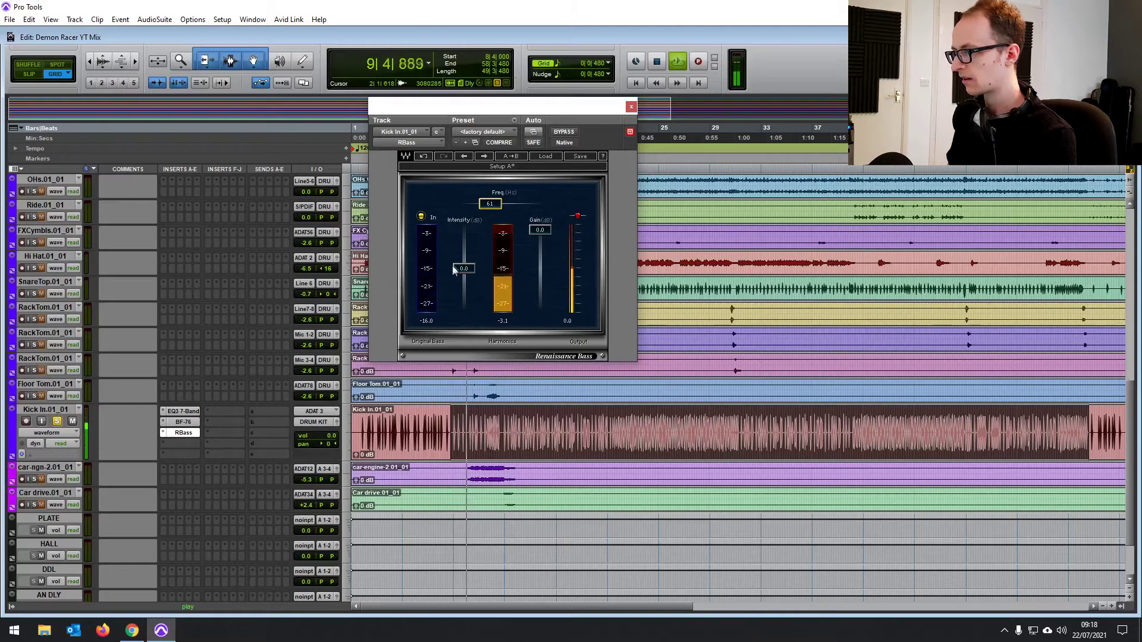
pyautogui.moveTo(464, 268)
pyautogui.mouseDown()
pyautogui.moveTo(463, 244)
pyautogui.moveTo(463, 272)
pyautogui.mouseUp()
pyautogui.click(555, 133)
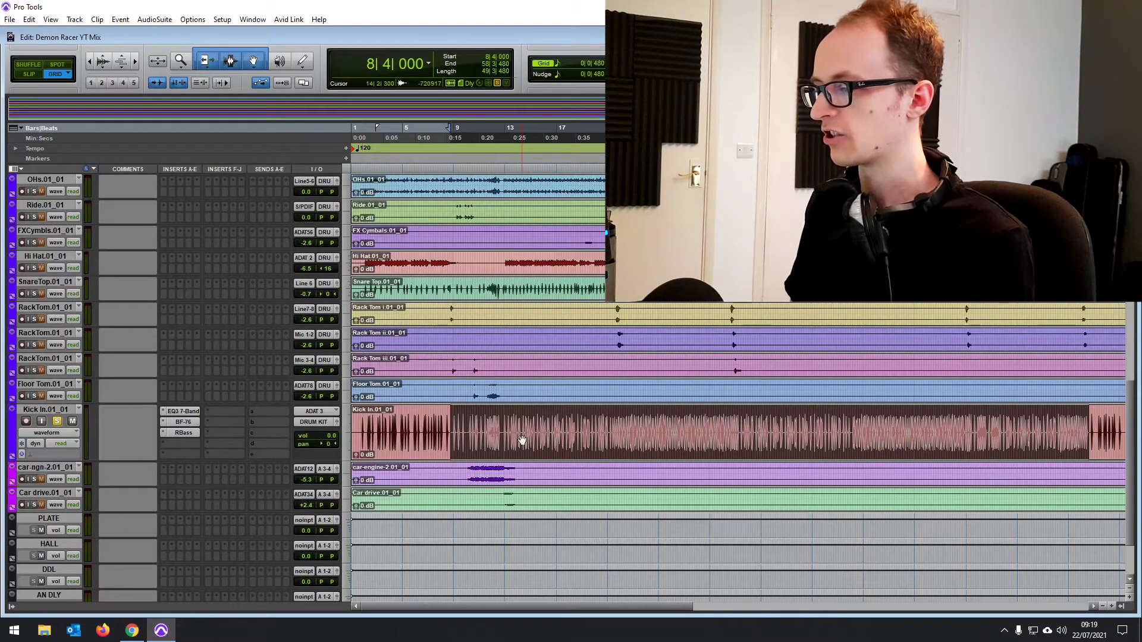
pyautogui.click(449, 415)
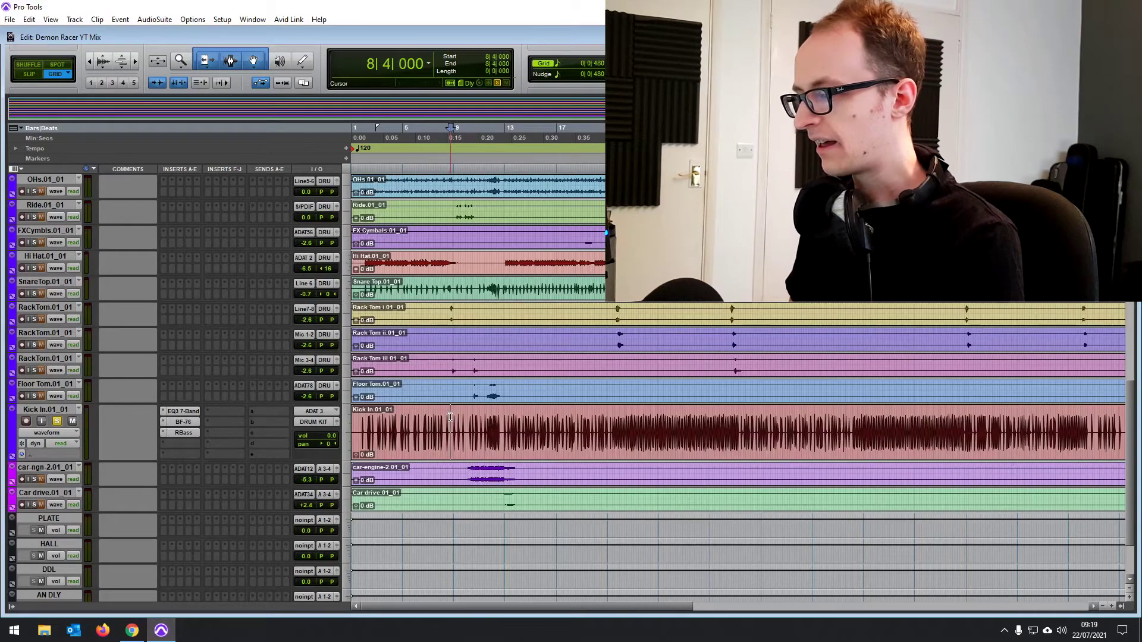
pyautogui.scroll(10, 426, 330)
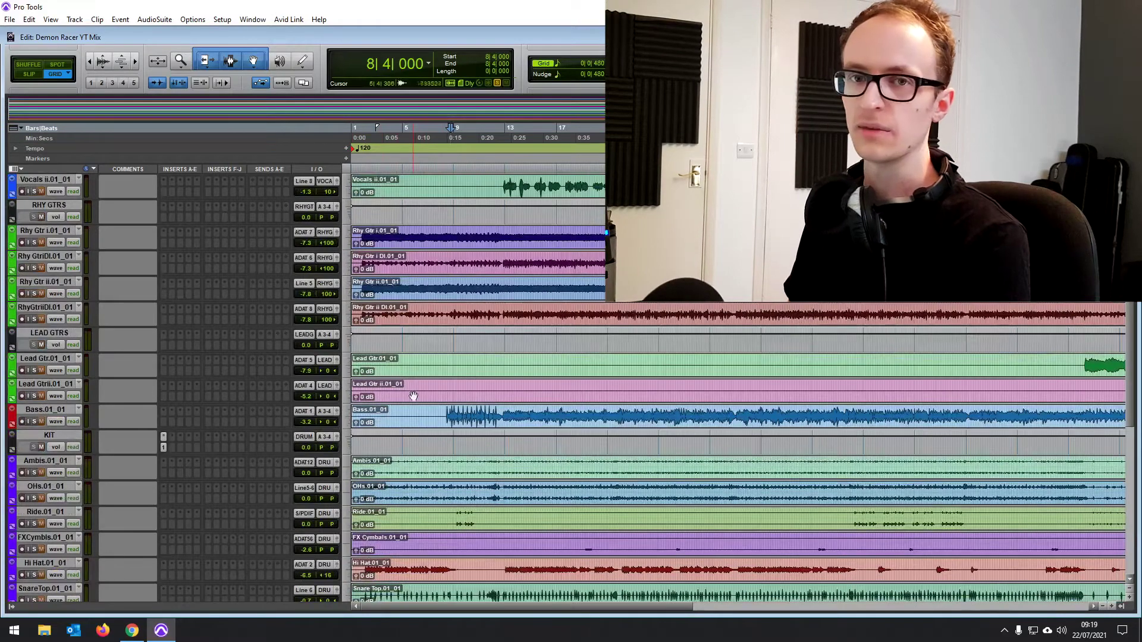
pyautogui.scroll(-6, 439, 433)
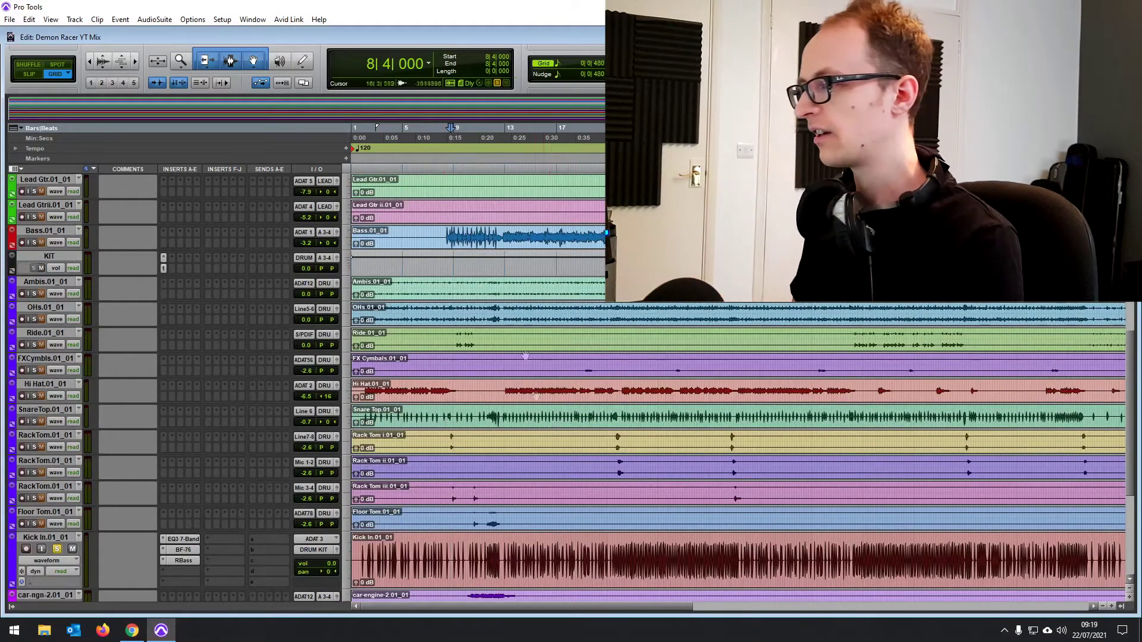
pyautogui.moveTo(445, 232); pyautogui.dragTo(537, 238)
pyautogui.click(574, 562)
pyautogui.click(483, 548)
pyautogui.scroll(-6, 483, 548)
pyautogui.scroll(3, 470, 458)
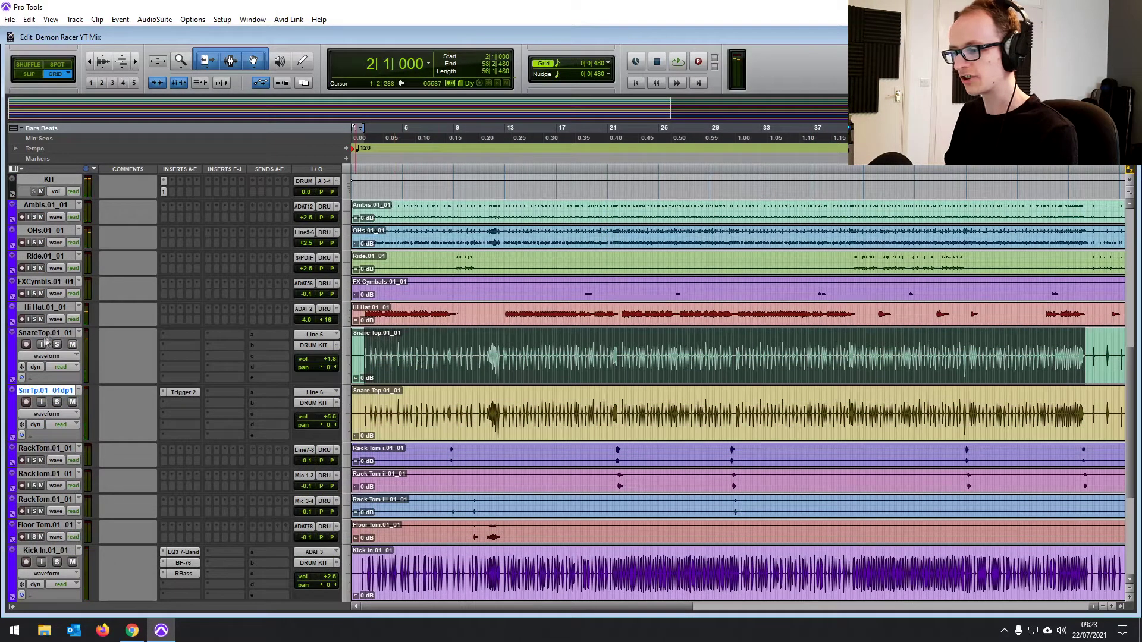
# Solo and play Snare Top, then check the Trigger 2 plug-in on the duplicate snare track
pyautogui.click(46, 334)
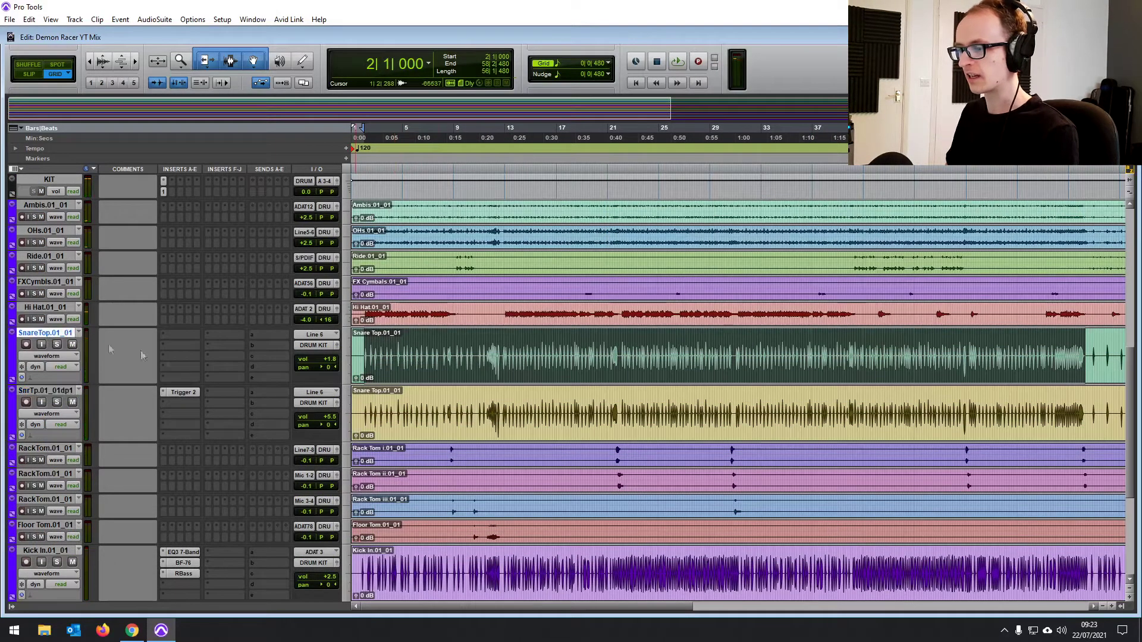
pyautogui.click(42, 392)
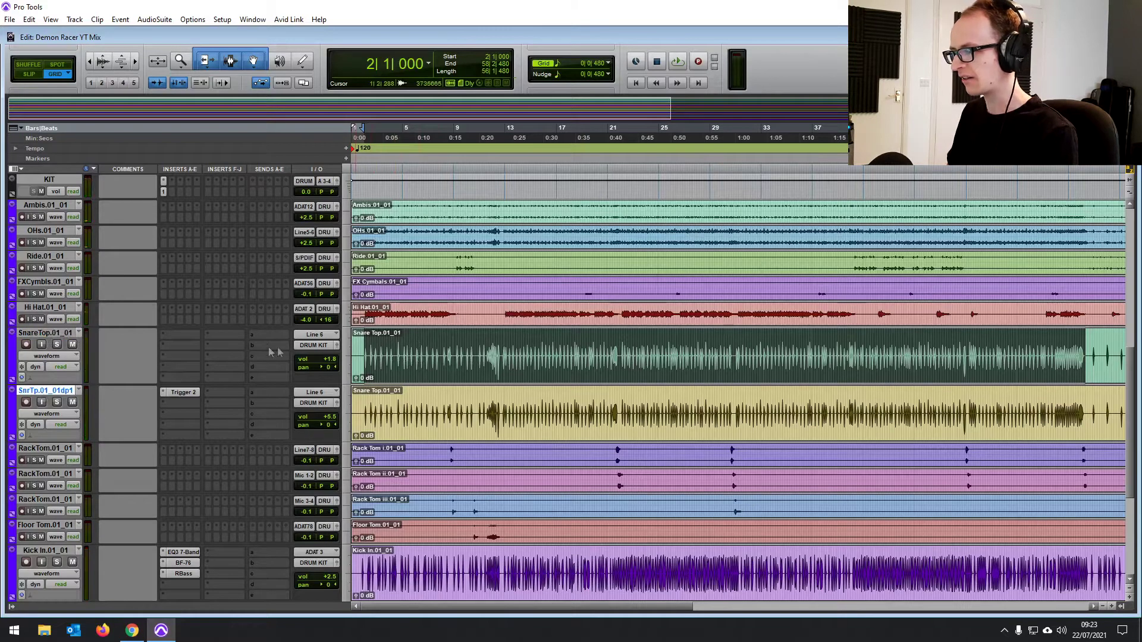
pyautogui.click(57, 345)
pyautogui.press('space')
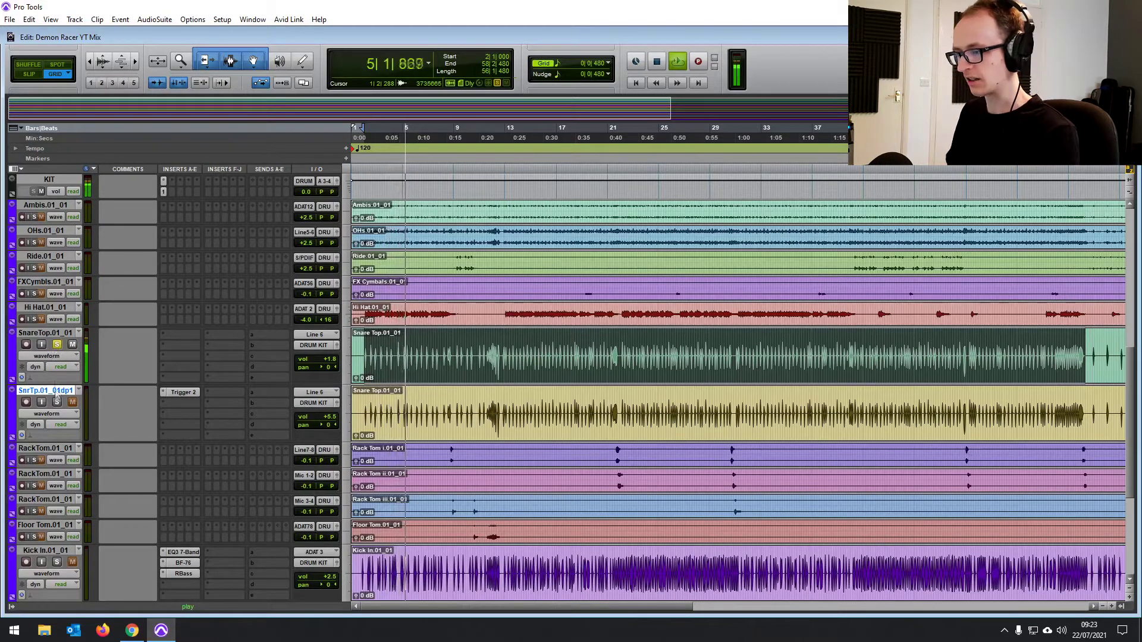
pyautogui.press('space')
pyautogui.click(185, 393)
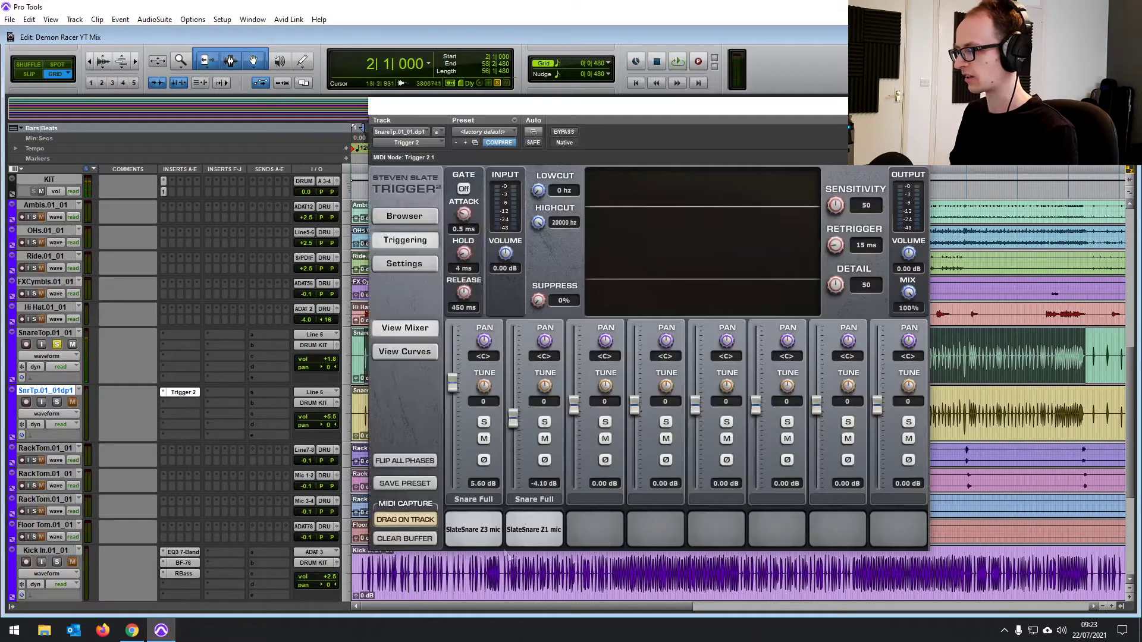
pyautogui.hotkey('ctrl', 'w')
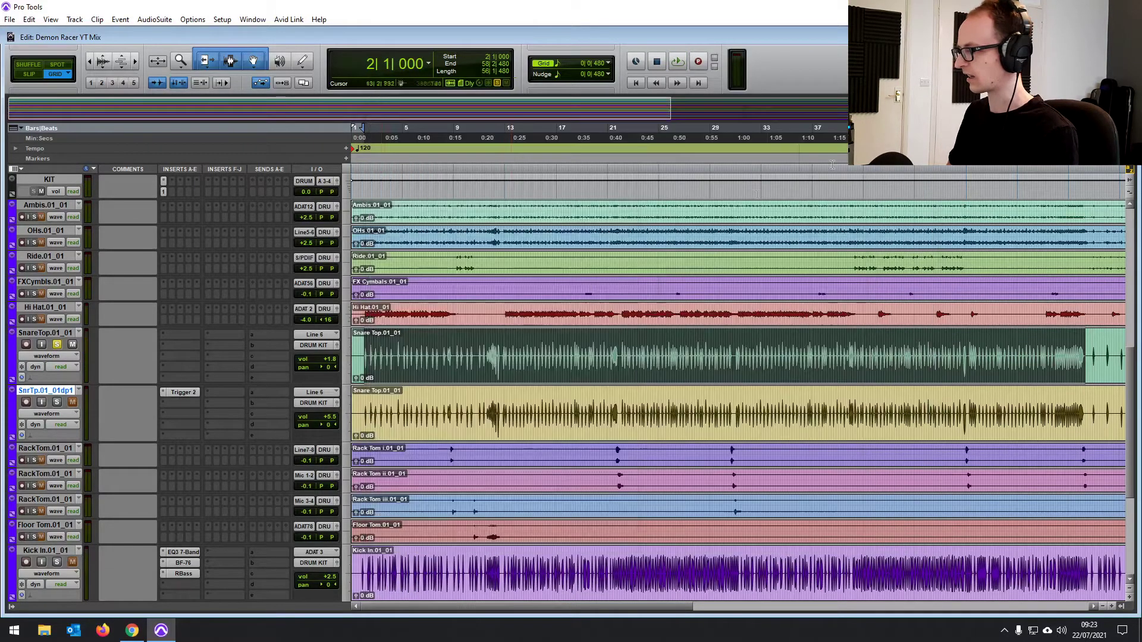
# Replay with the full mix, re-solo Snare Top, and select its clip from bar 2 to 58
pyautogui.click(60, 345)
pyautogui.press('space')
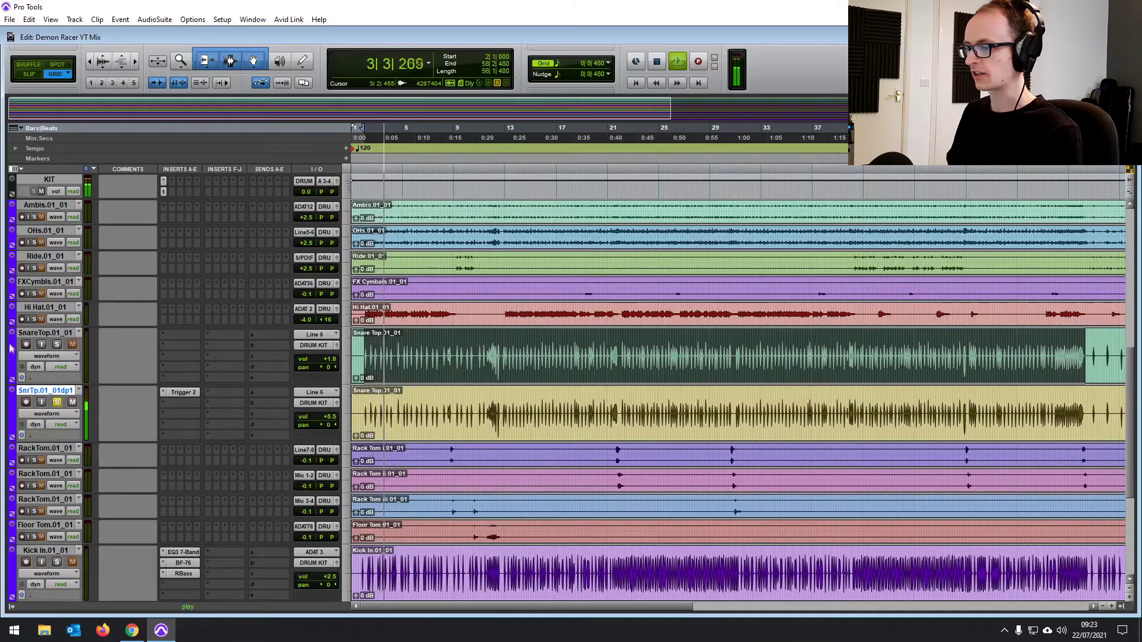
pyautogui.click(58, 345)
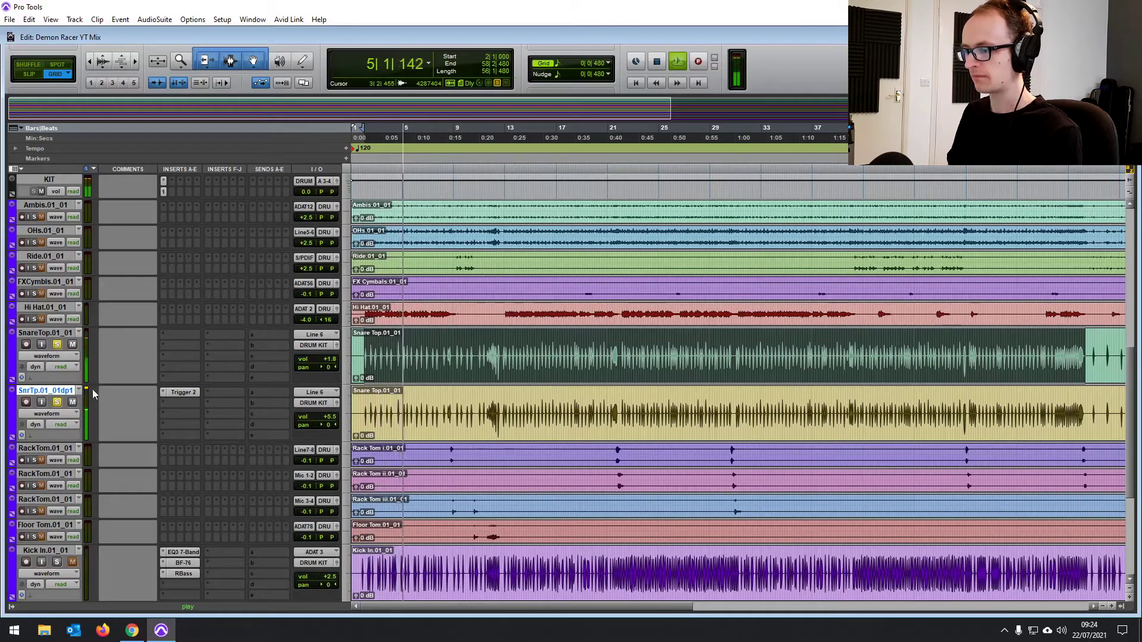
pyautogui.press('space')
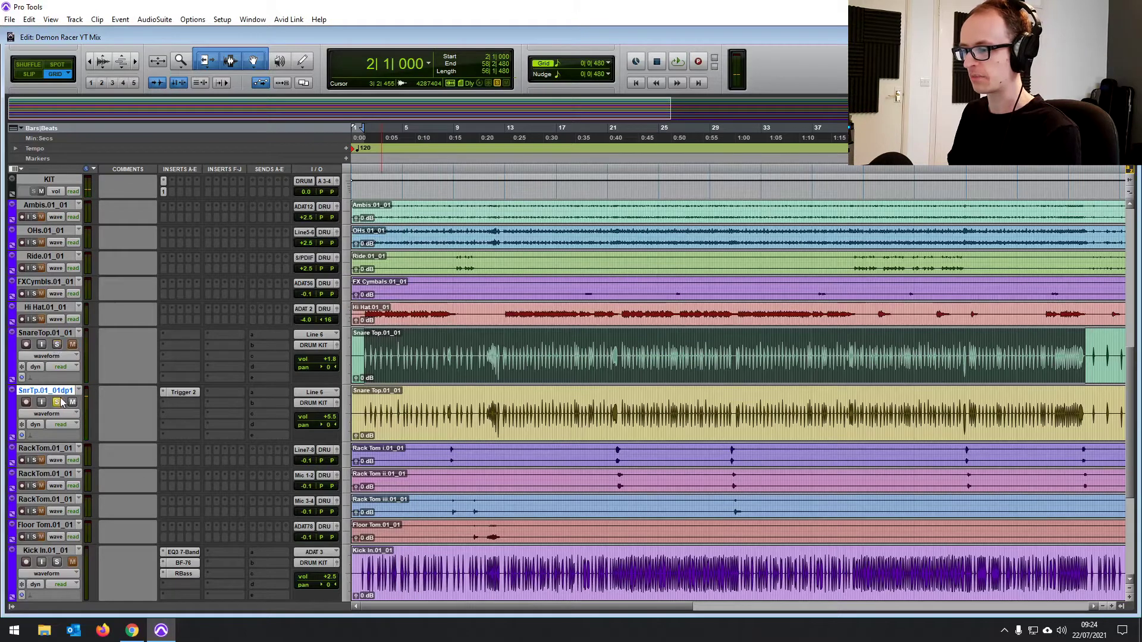
pyautogui.click(363, 346)
pyautogui.moveTo(363, 346); pyautogui.dragTo(1082, 334)
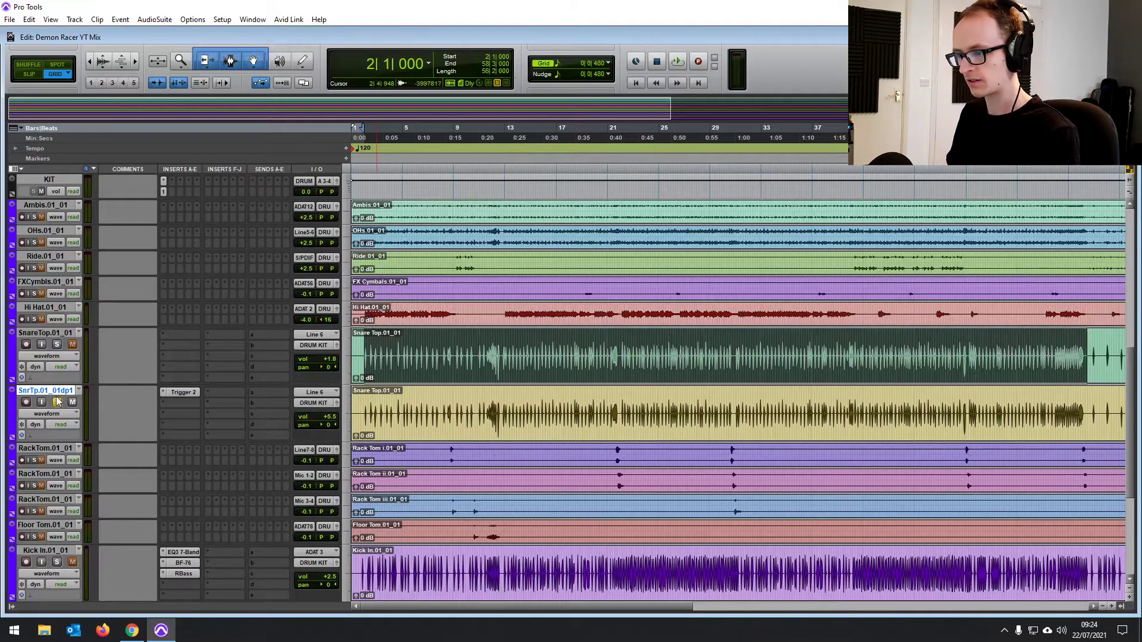
# Insert an EQ3 7-Band on Snare Top and enable a 12 dB/oct high-pass filter
pyautogui.press('space')
pyautogui.click(181, 334)
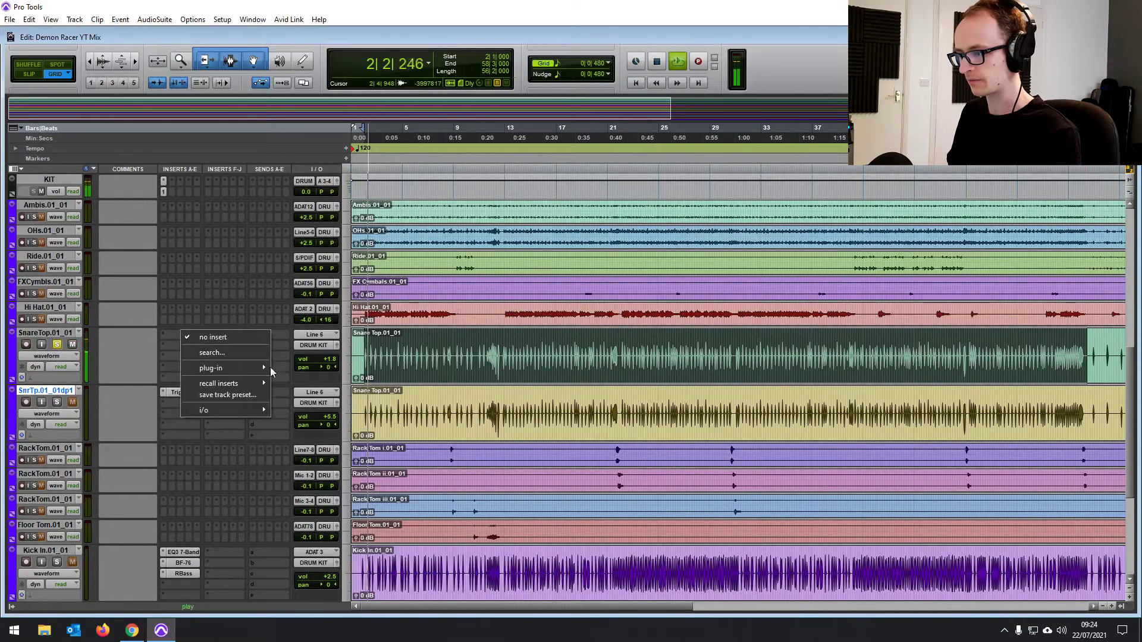
pyautogui.moveTo(214, 368)
pyautogui.moveTo(349, 370)
pyautogui.click(404, 130)
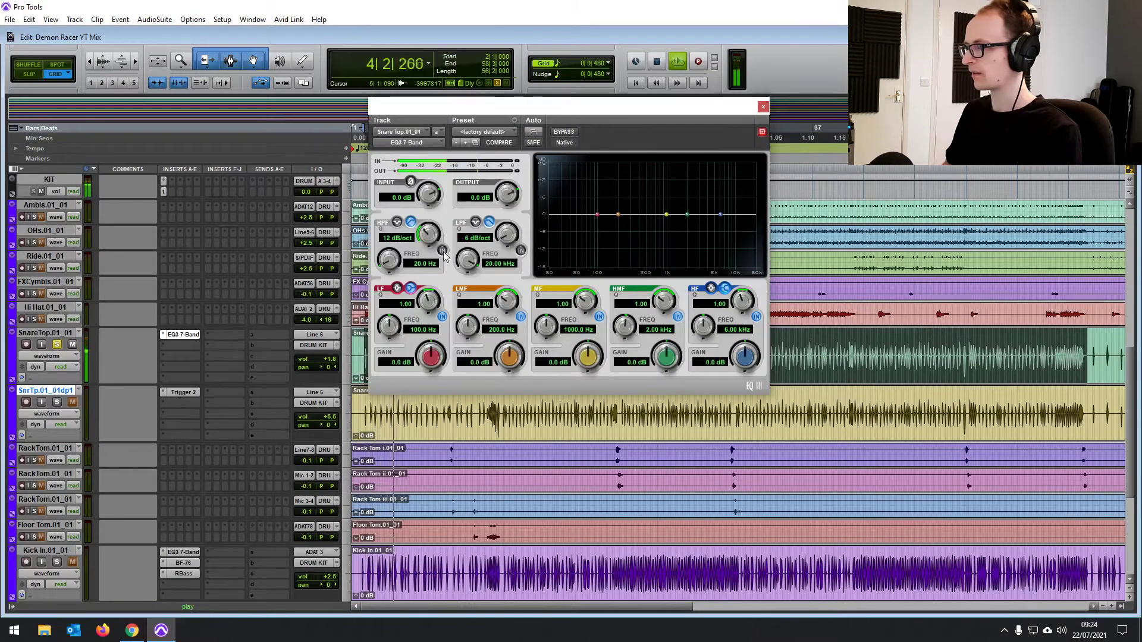
pyautogui.moveTo(439, 232); pyautogui.dragTo(440, 224)
pyautogui.moveTo(555, 228); pyautogui.dragTo(583, 228)
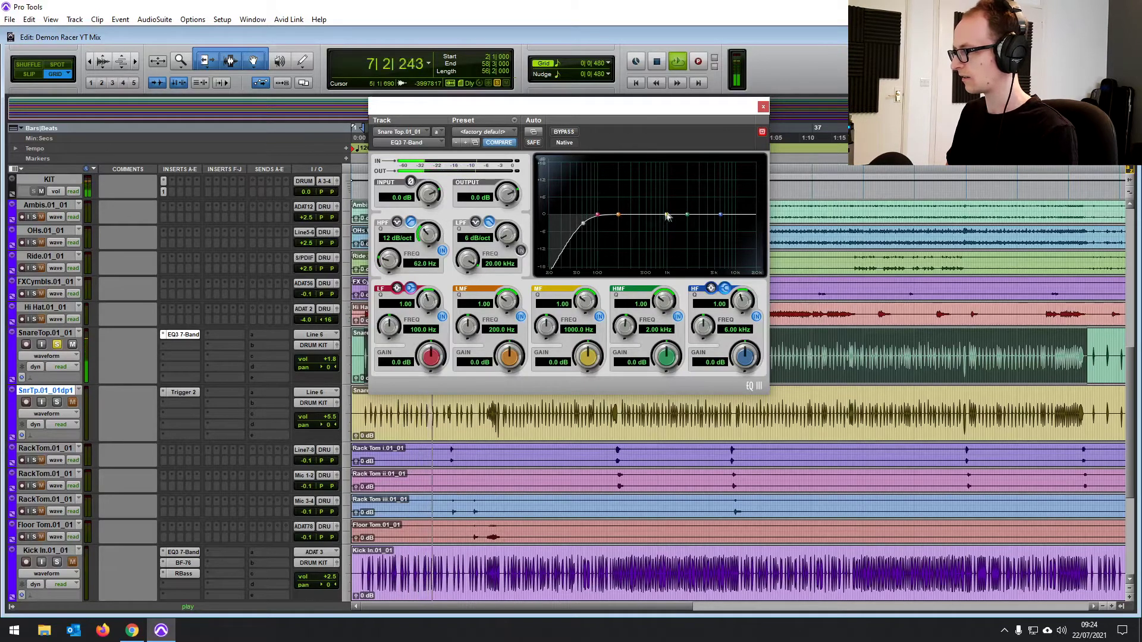
# Turn the narrow mid band near 596 Hz into a -8.2 dB cut and raise EQ output to 1.2 dB
pyautogui.moveTo(669, 216); pyautogui.dragTo(651, 233)
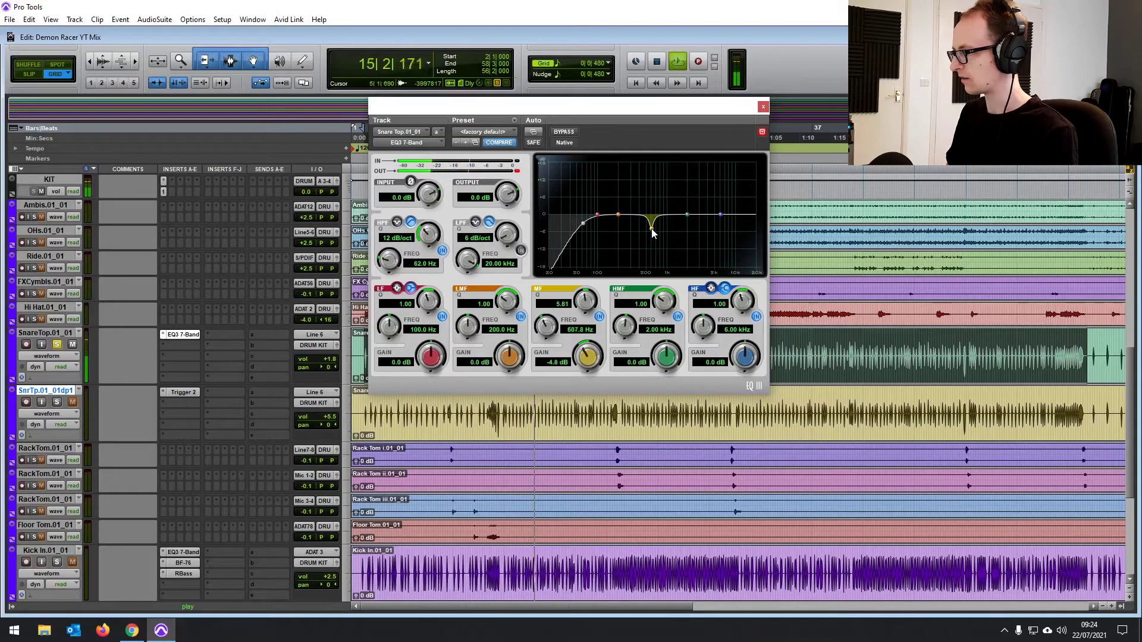
pyautogui.moveTo(502, 198); pyautogui.dragTo(503, 197)
pyautogui.moveTo(651, 228); pyautogui.dragTo(651, 244)
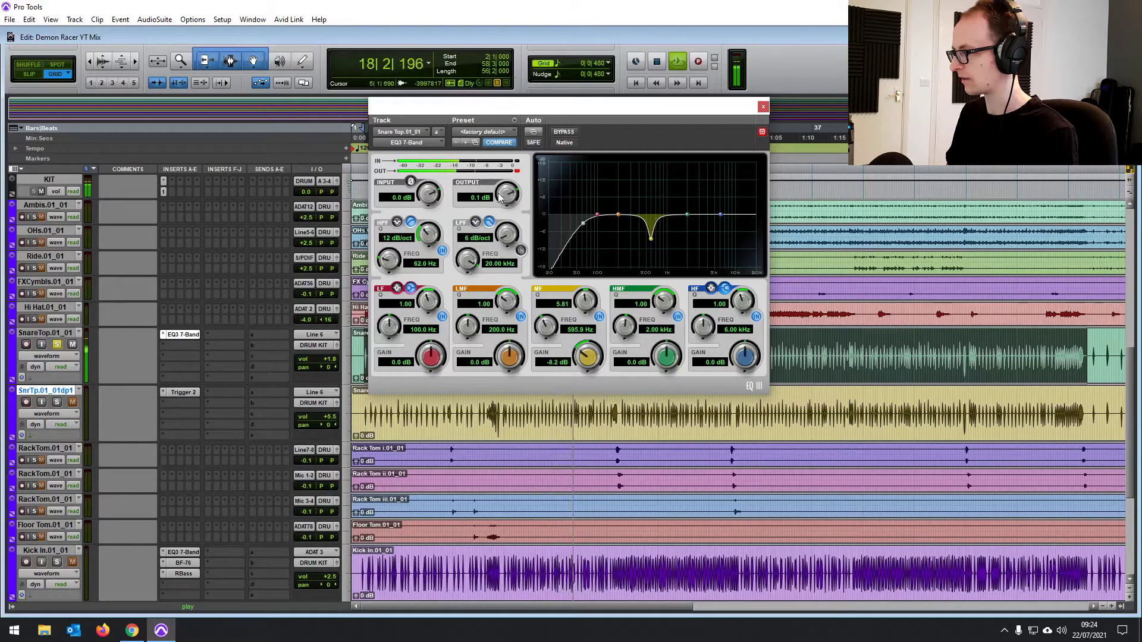
pyautogui.moveTo(500, 198); pyautogui.dragTo(502, 192)
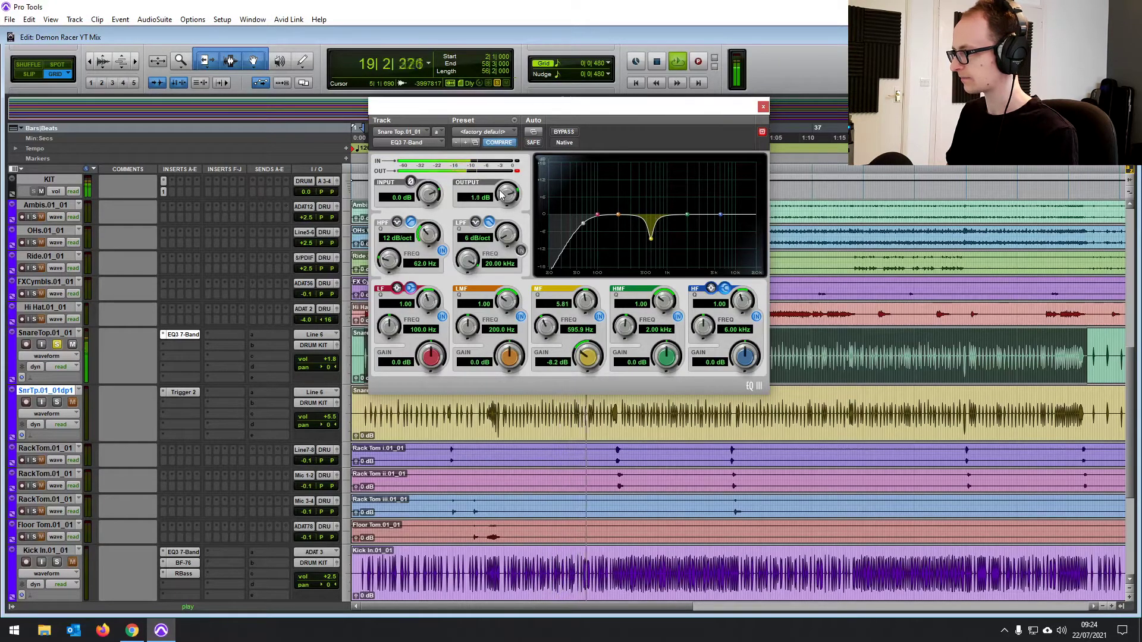
# Insert a BF-76 limiter after the existing EQ on Snare Top
pyautogui.click(191, 345)
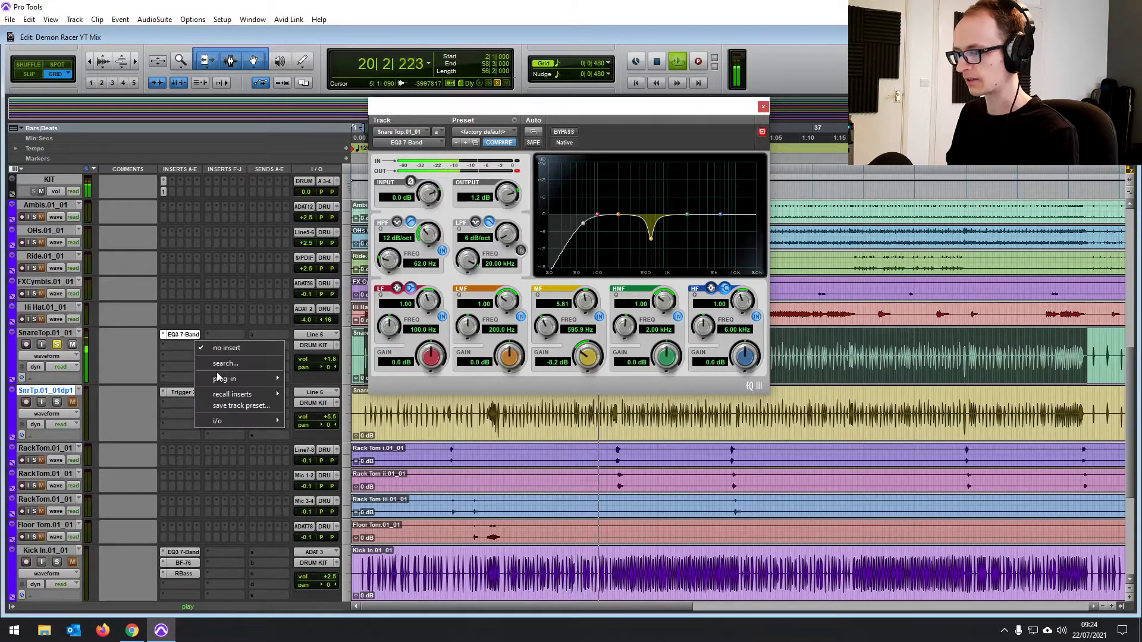
pyautogui.moveTo(238, 379)
pyautogui.moveTo(340, 389)
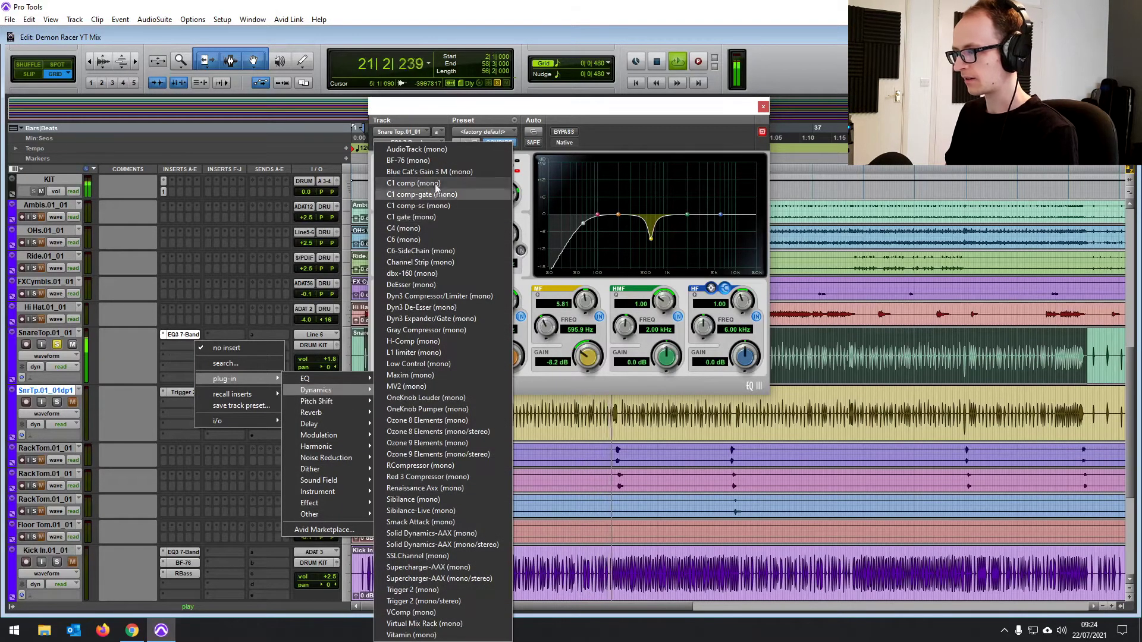
pyautogui.click(434, 161)
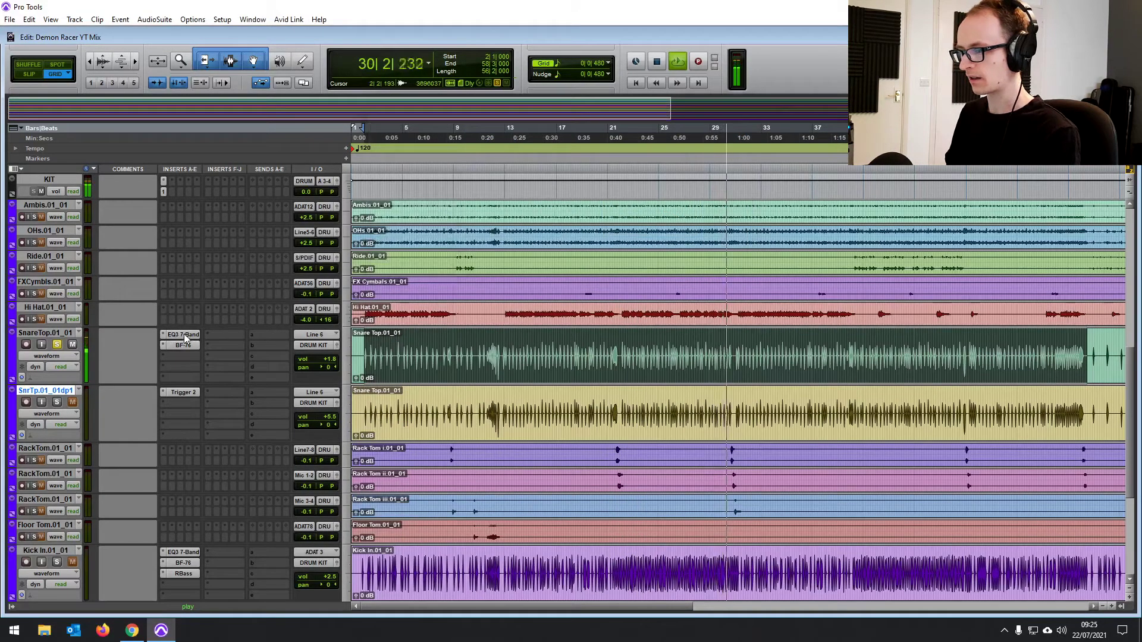
# Add a second EQ3 7-Band on Snare Top, leaving it nearly flat
pyautogui.click(177, 356)
pyautogui.moveTo(238, 390)
pyautogui.moveTo(350, 390)
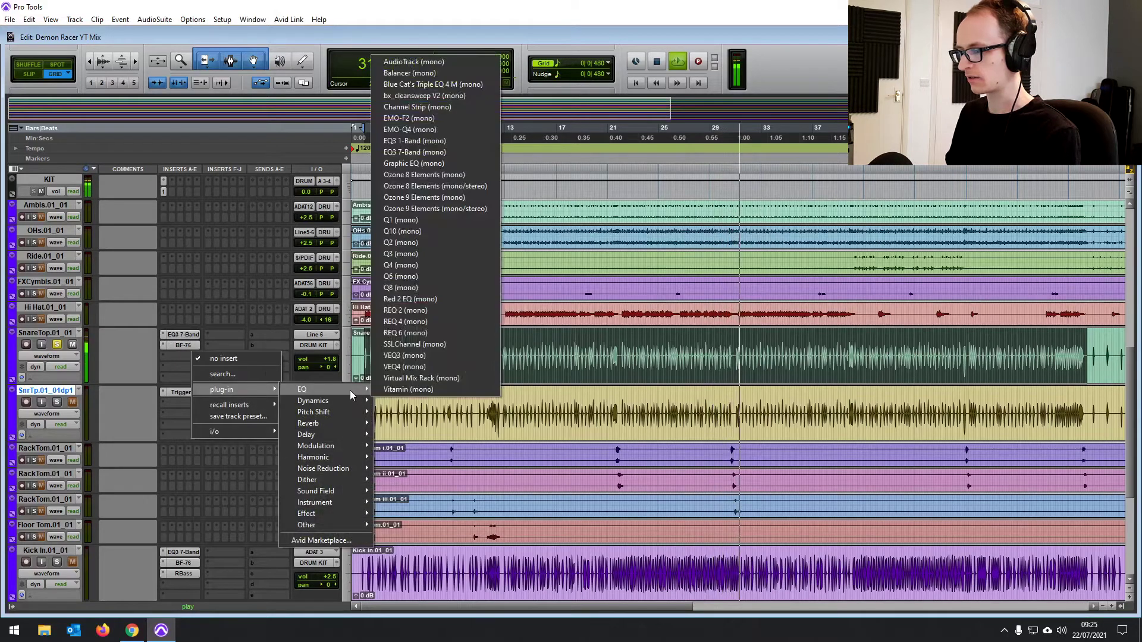
pyautogui.click(433, 152)
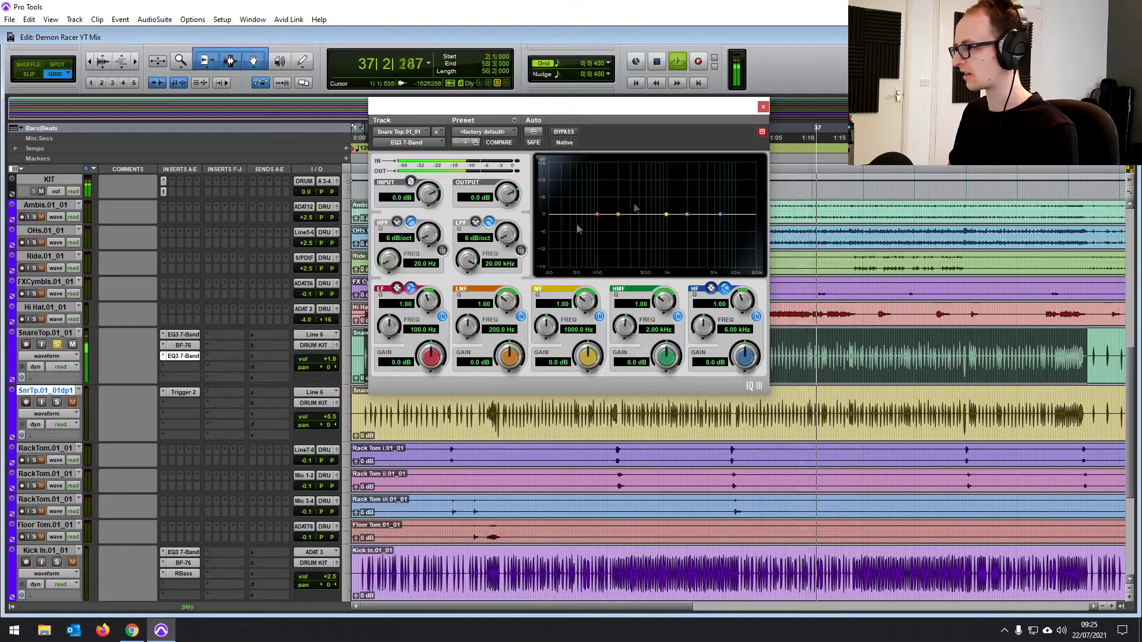
pyautogui.moveTo(654, 116); pyautogui.dragTo(622, 126)
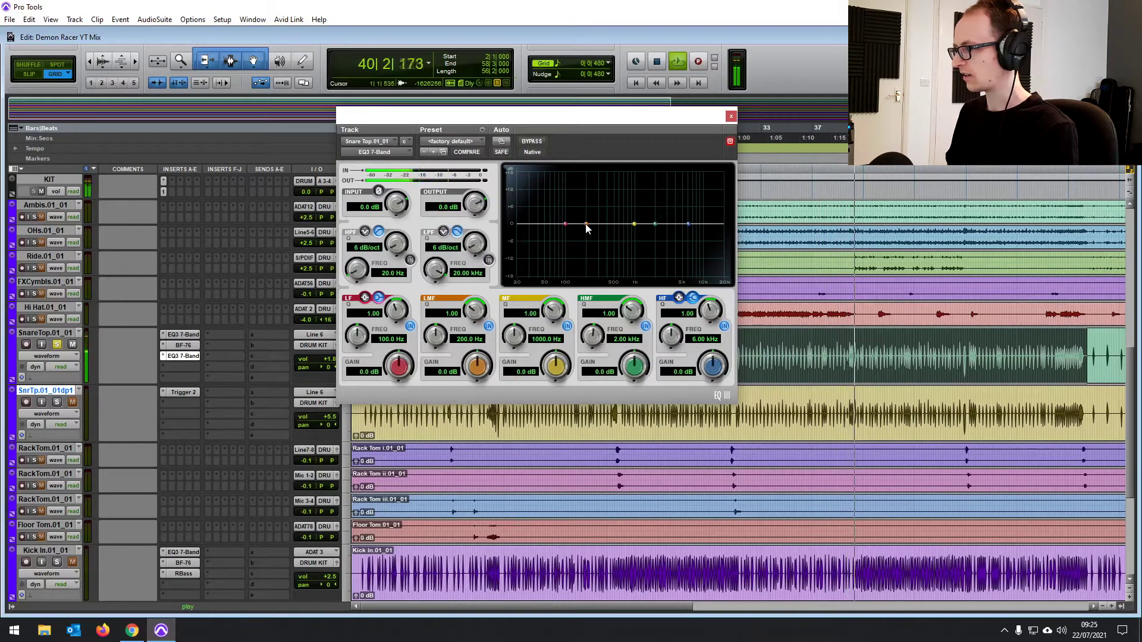
pyautogui.moveTo(586, 225)
pyautogui.mouseDown()
pyautogui.moveTo(564, 198)
pyautogui.moveTo(576, 190)
pyautogui.moveTo(587, 205)
pyautogui.moveTo(581, 229)
pyautogui.mouseUp()
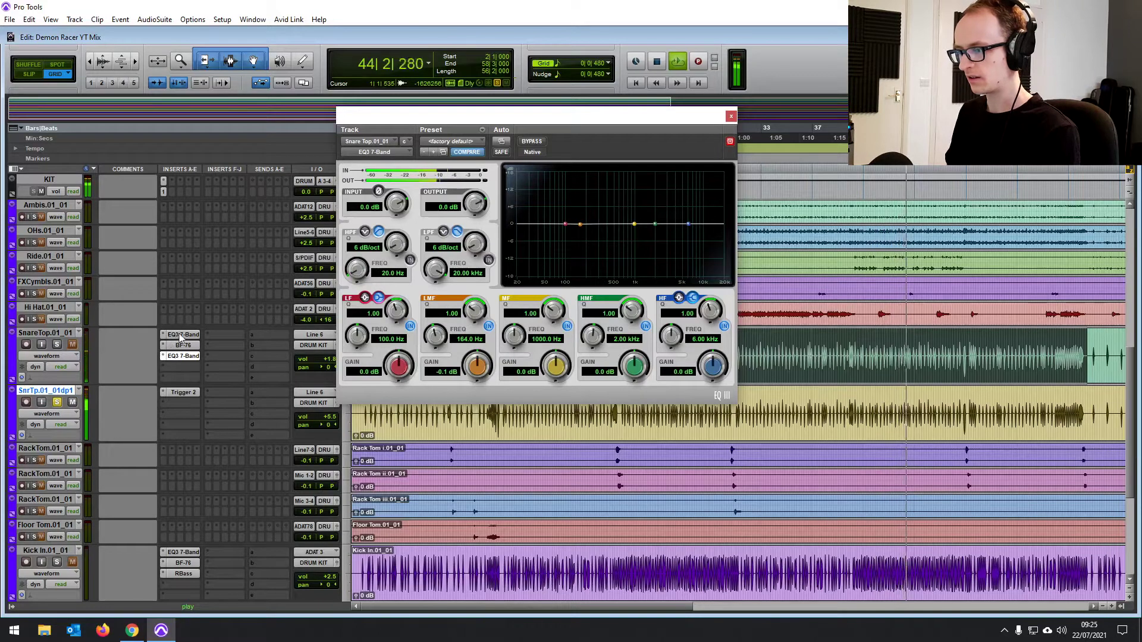
# Copy the snare EQ onto SnrTp.01_01dp1, un-bypass it and disable the mid dip, keeping the 62 Hz high-pass
pyautogui.moveTo(181, 337); pyautogui.dragTo(181, 403)
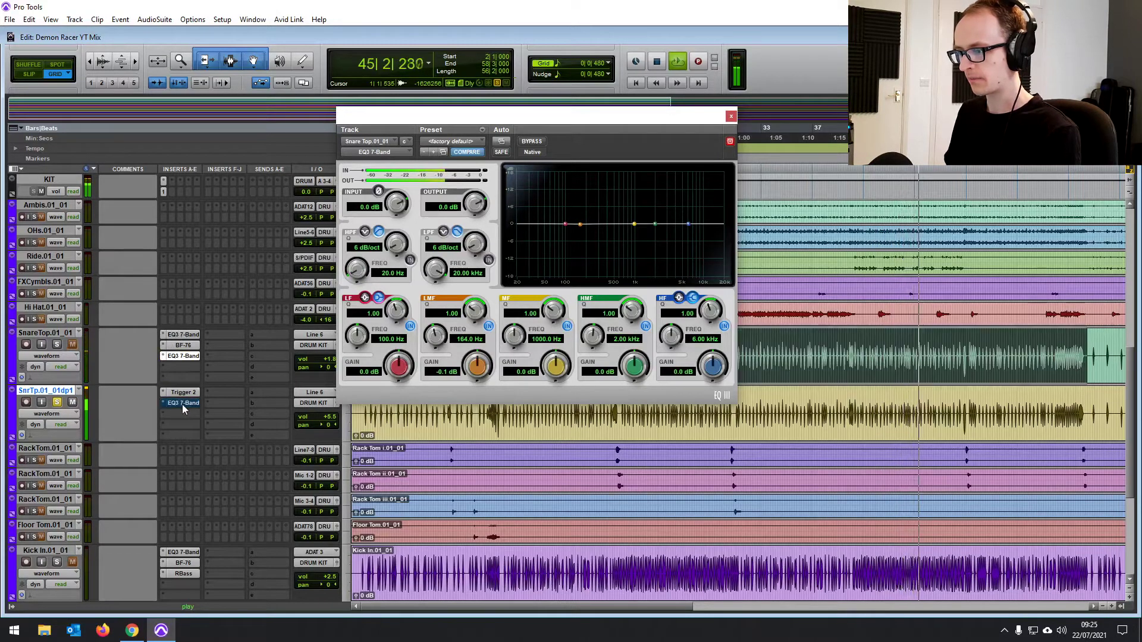
pyautogui.click(182, 403)
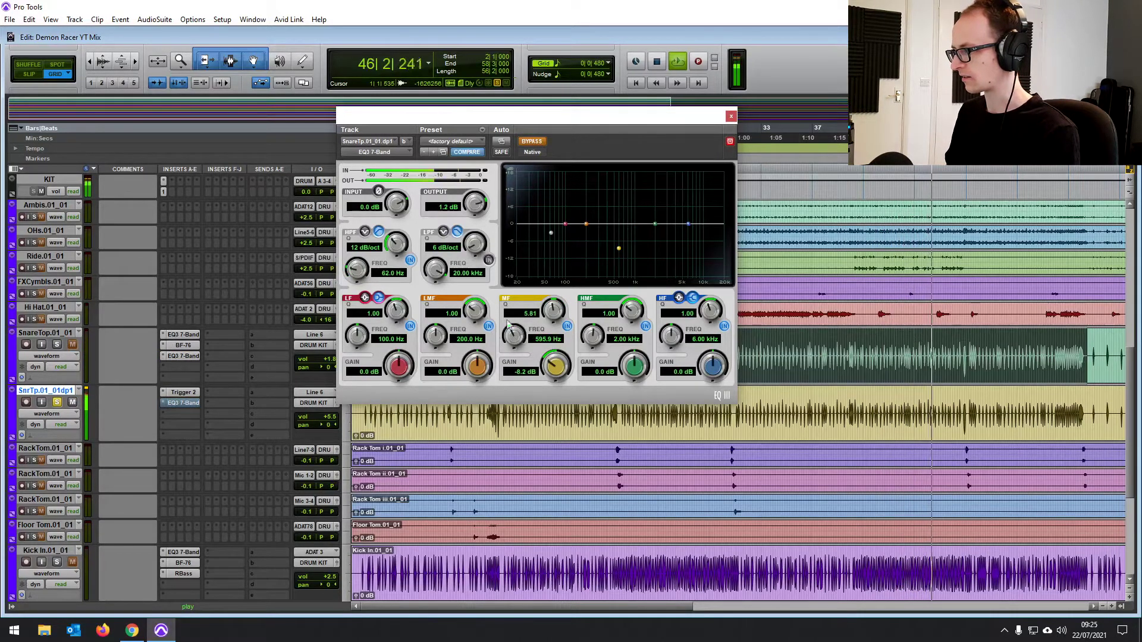
pyautogui.click(410, 260)
pyautogui.click(531, 141)
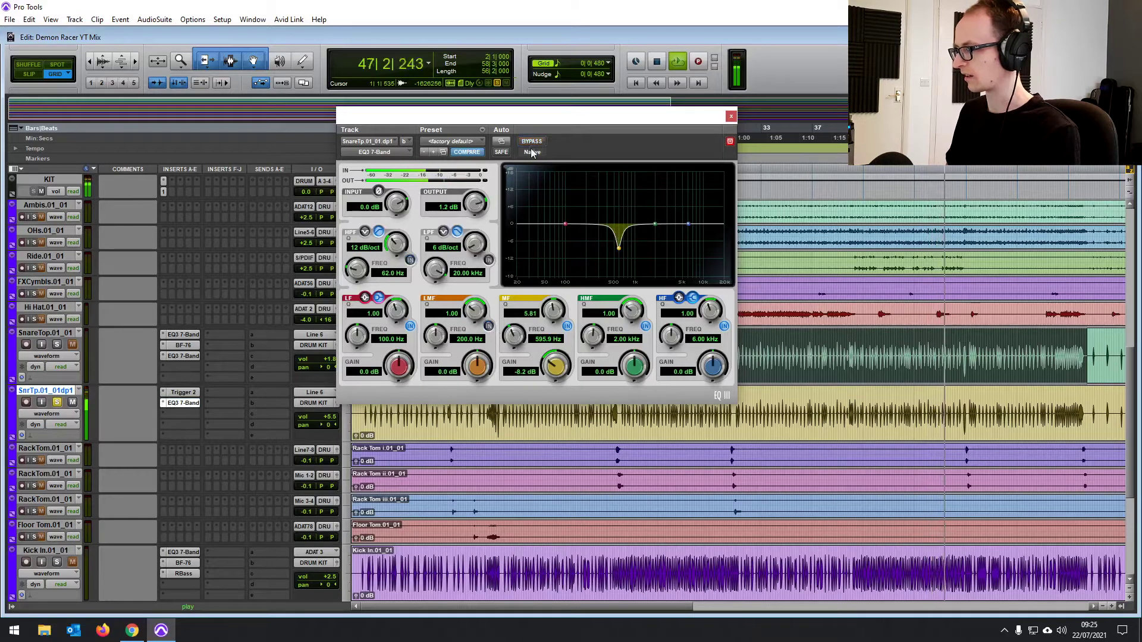
pyautogui.click(567, 325)
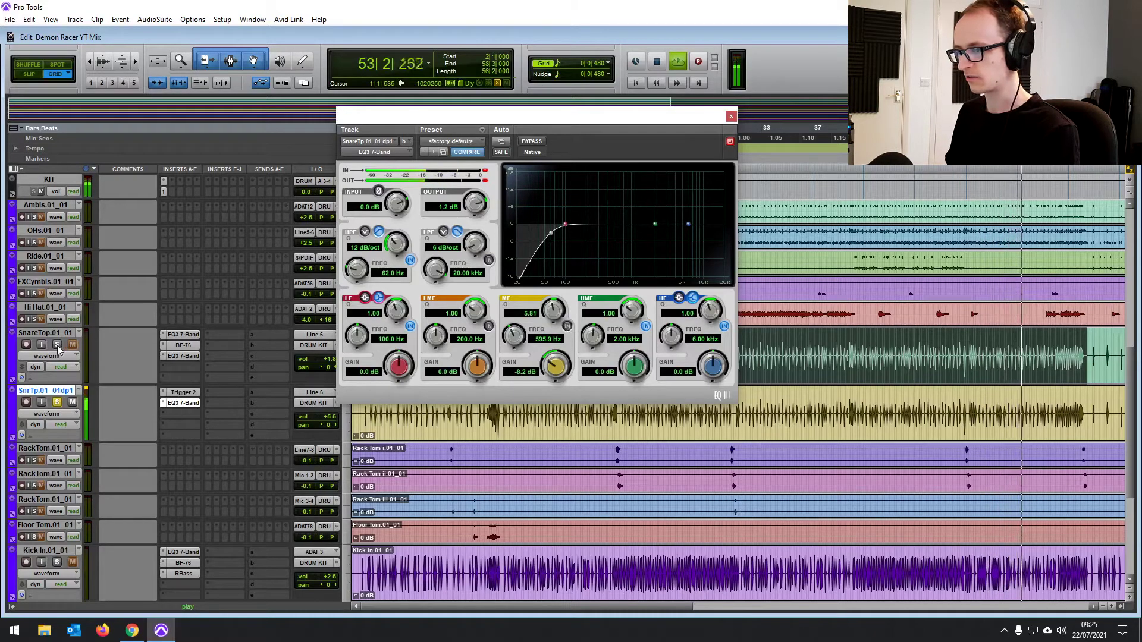
# Add a BF-76 limiter to the duplicate snare and lower its clip gain to -3.8 dB
pyautogui.click(183, 413)
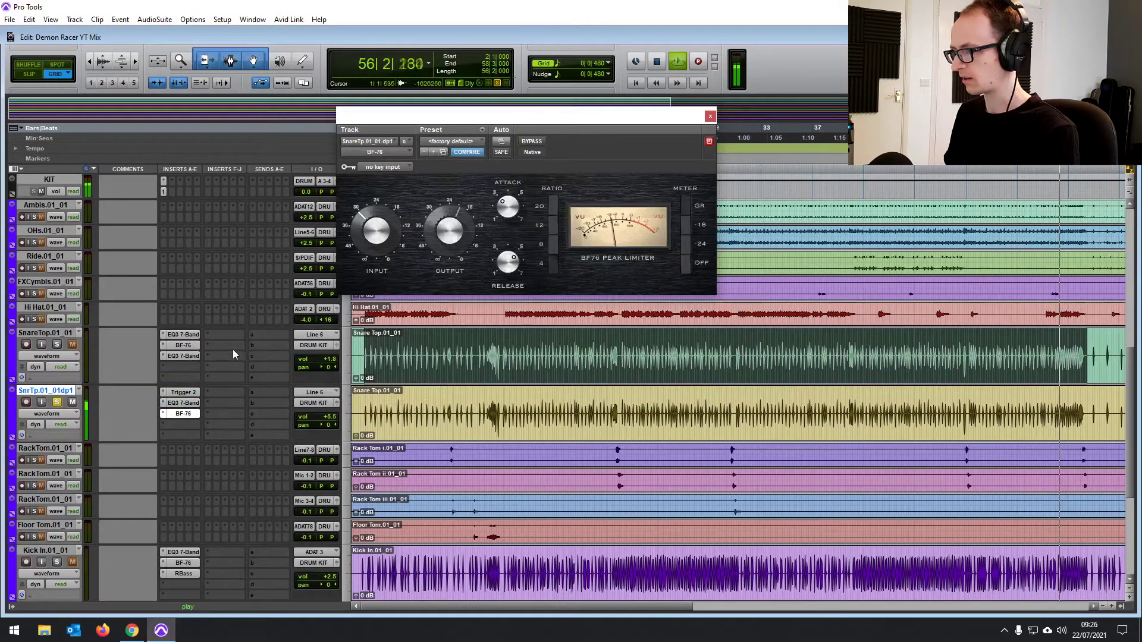
pyautogui.click(388, 416)
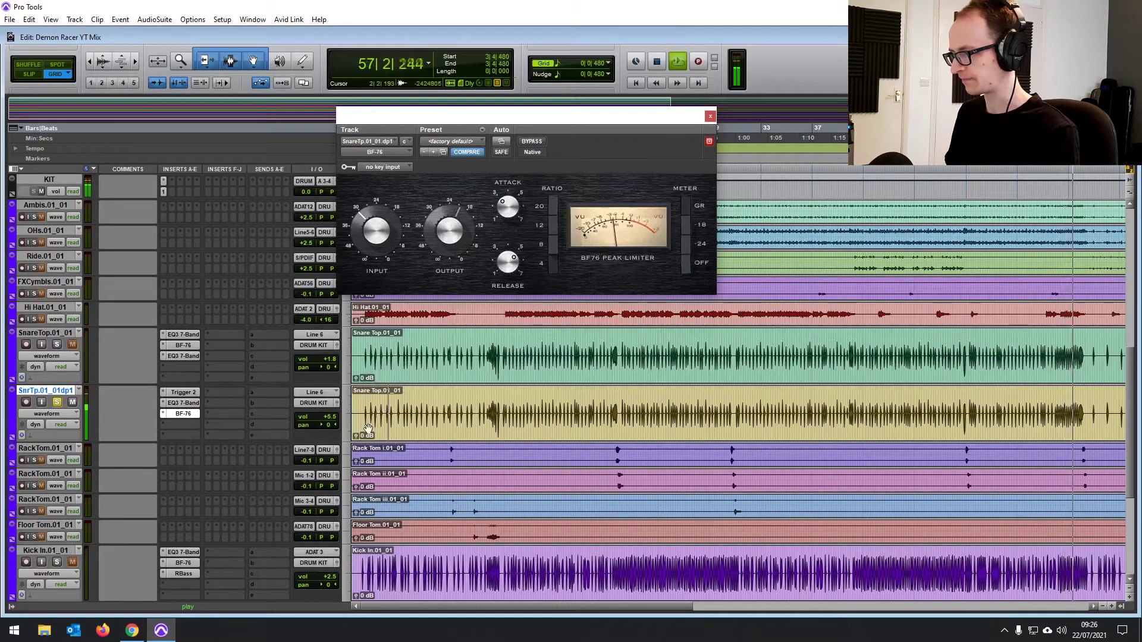
pyautogui.moveTo(356, 437); pyautogui.dragTo(356, 437)
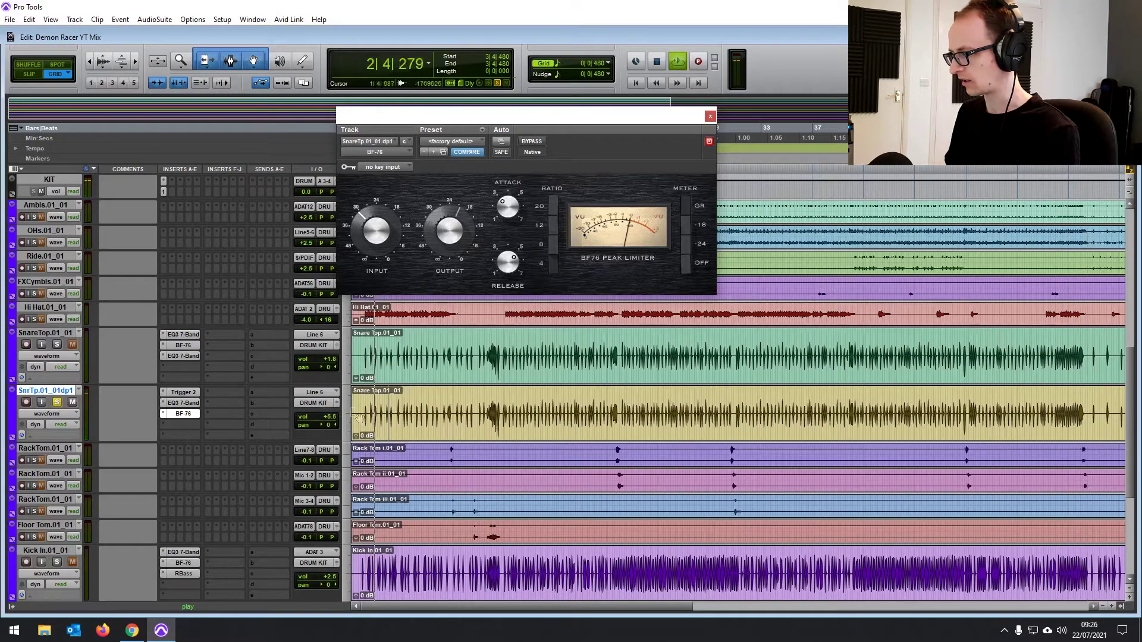
# Turn the duplicate snare's Trigger 2 output volume down to -5.75 dB
pyautogui.click(180, 393)
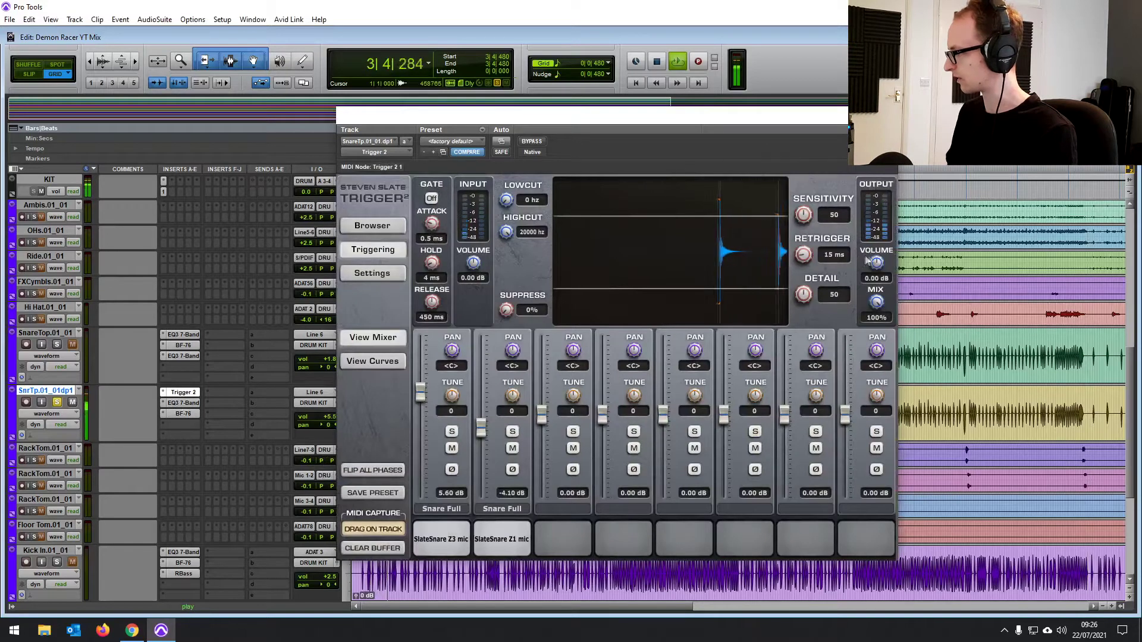
pyautogui.moveTo(876, 265); pyautogui.dragTo(870, 286)
pyautogui.click(180, 392)
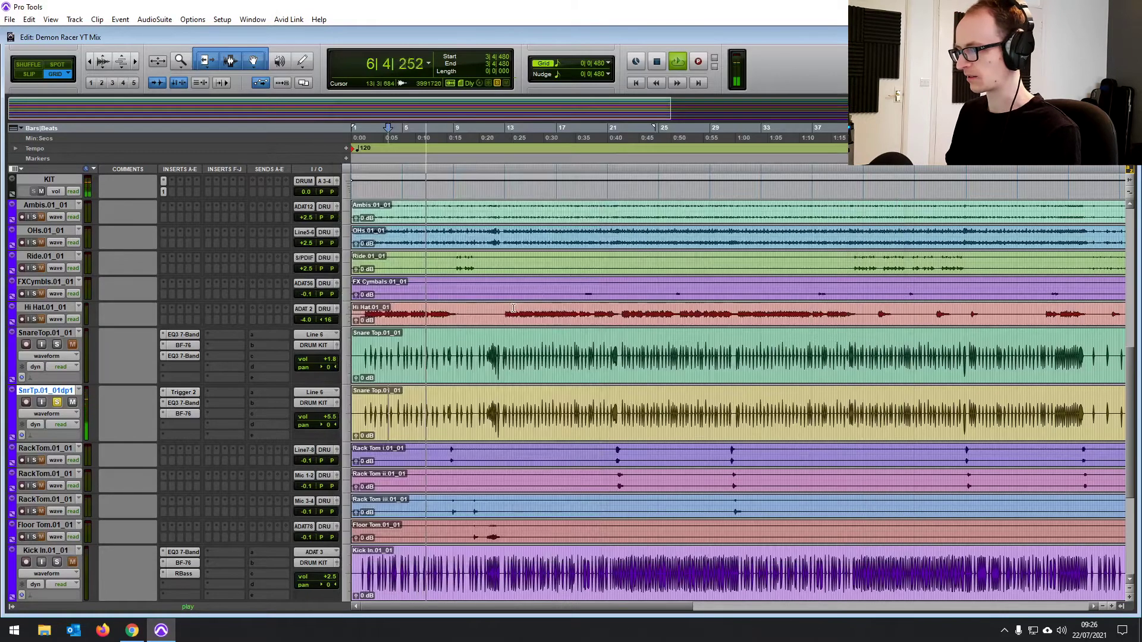
# Check the duplicate snare's BF-76 limiter, then solo the snare top track
pyautogui.click(183, 413)
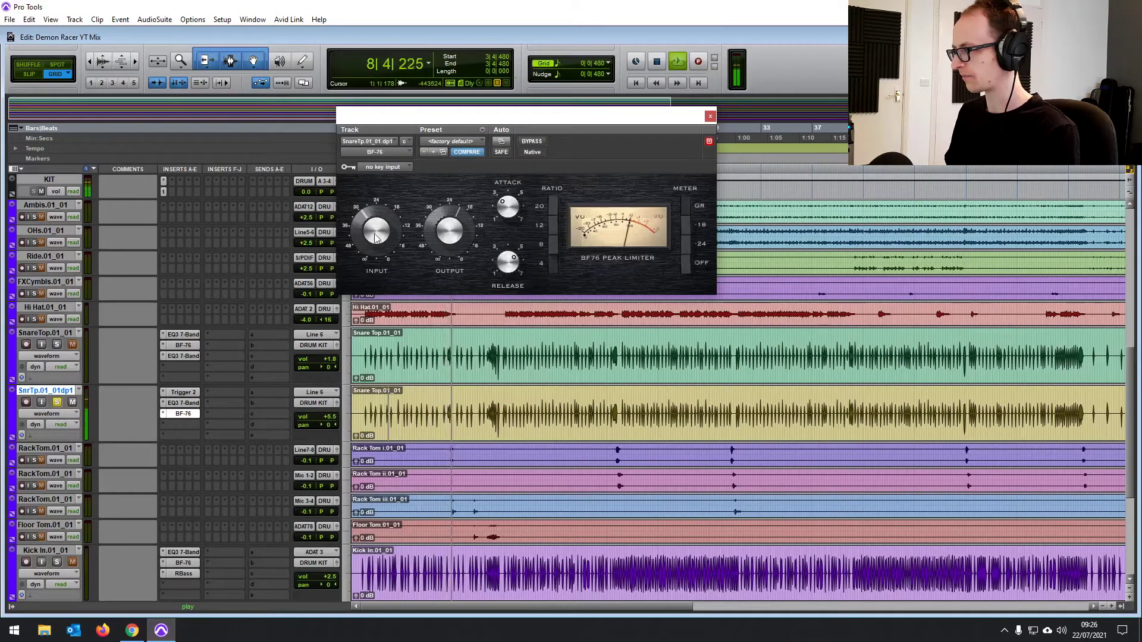
pyautogui.click(710, 116)
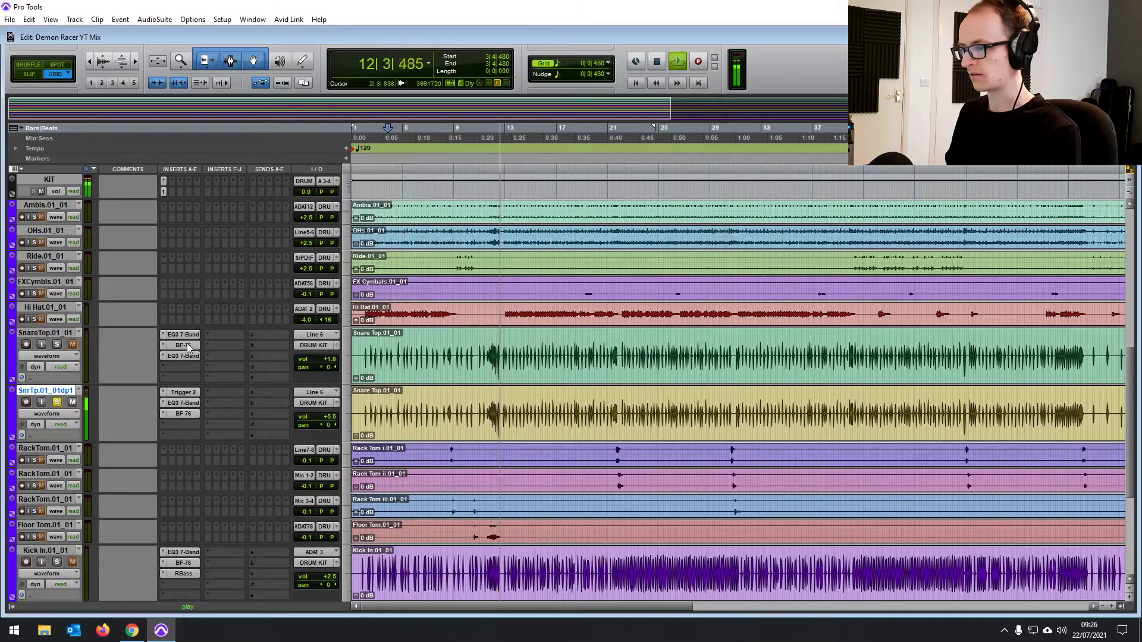
pyautogui.click(57, 345)
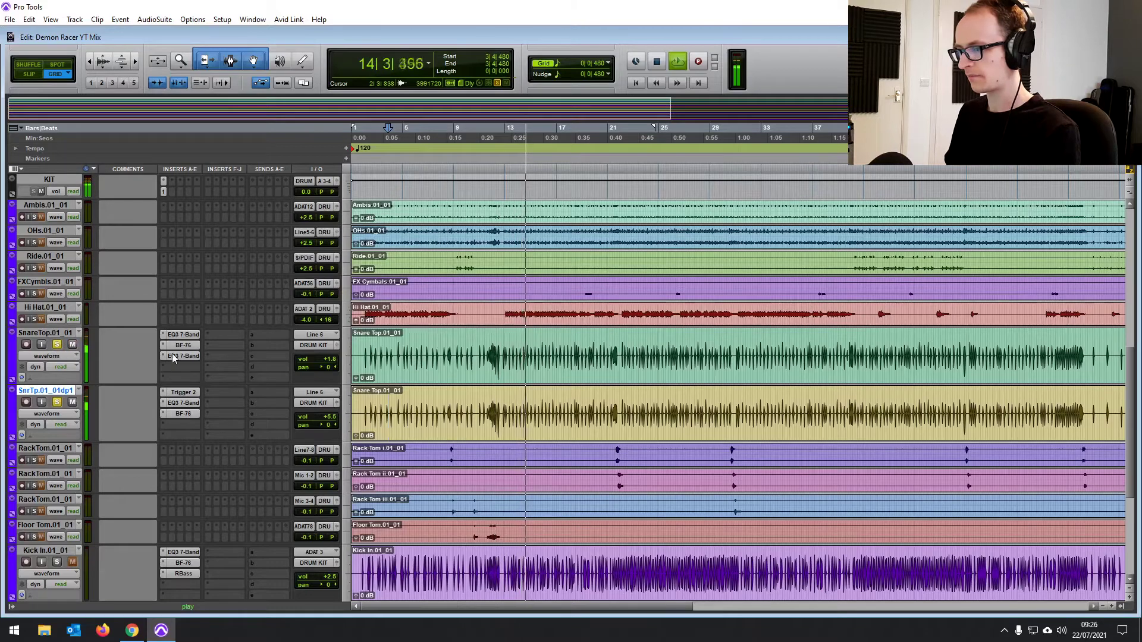
# Review the snare top EQ, then select and play bars 9 to 55 on the duplicate snare
pyautogui.click(184, 334)
pyautogui.press('space')
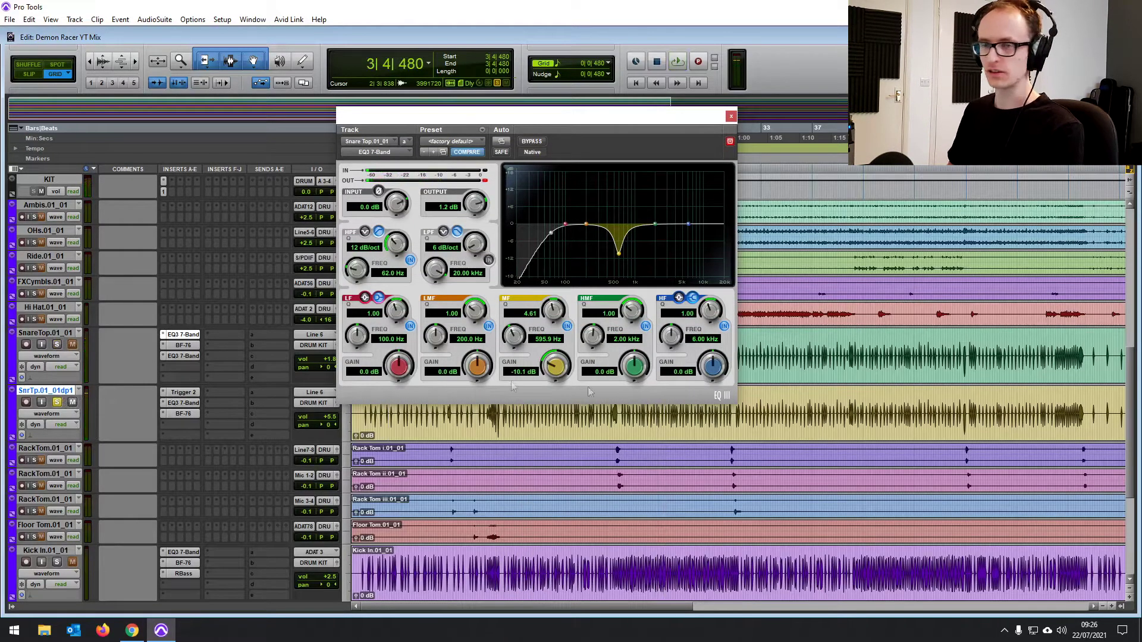
pyautogui.click(730, 115)
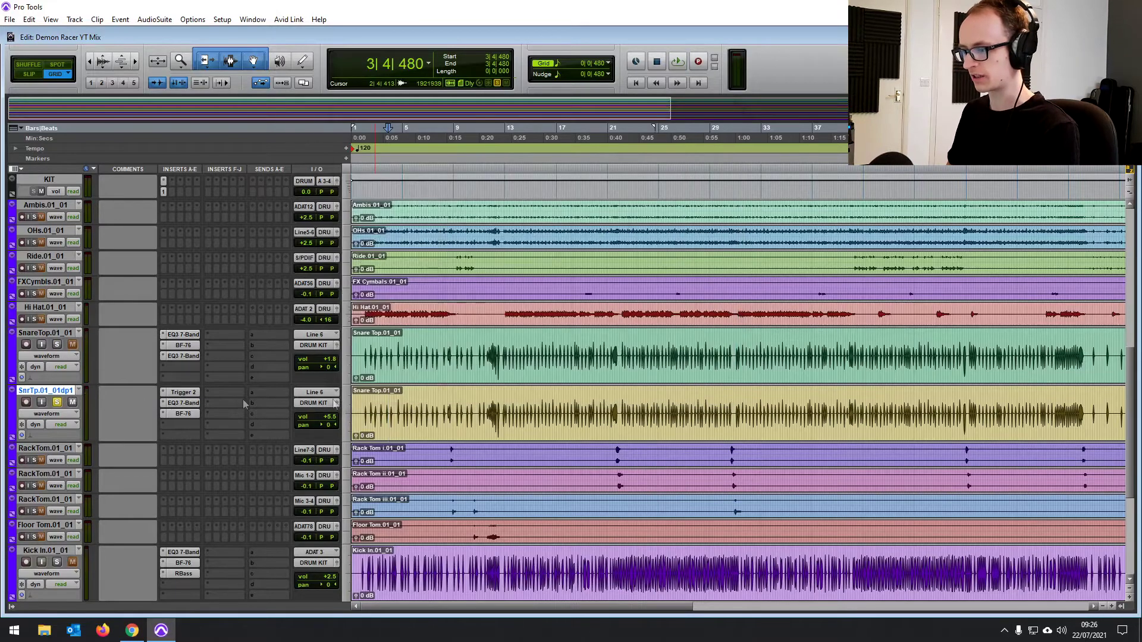
pyautogui.moveTo(460, 405); pyautogui.dragTo(1049, 411)
pyautogui.press('space')
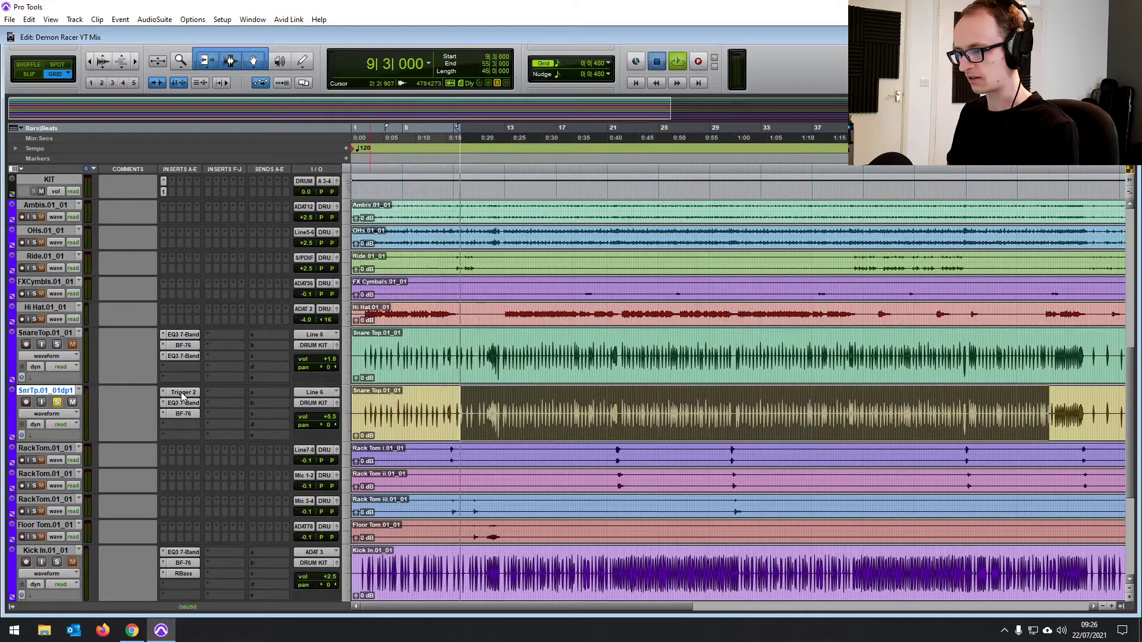
# On the duplicate snare's other EQ, remove the low cut and add a 5 dB bell boost near 150 Hz
pyautogui.click(183, 403)
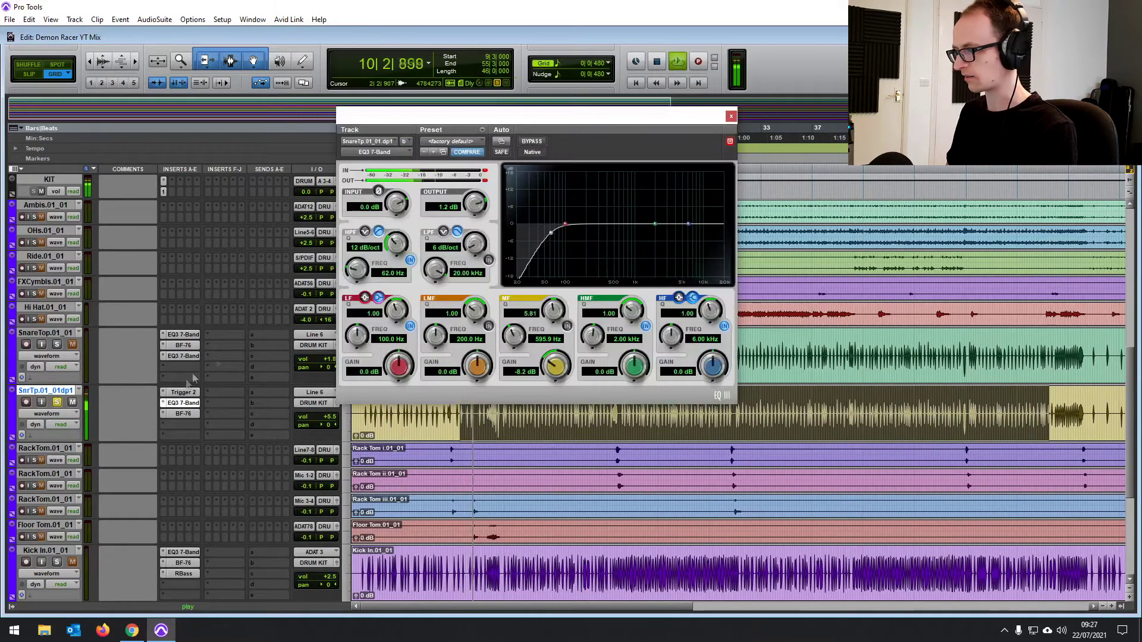
pyautogui.click(183, 425)
pyautogui.click(410, 261)
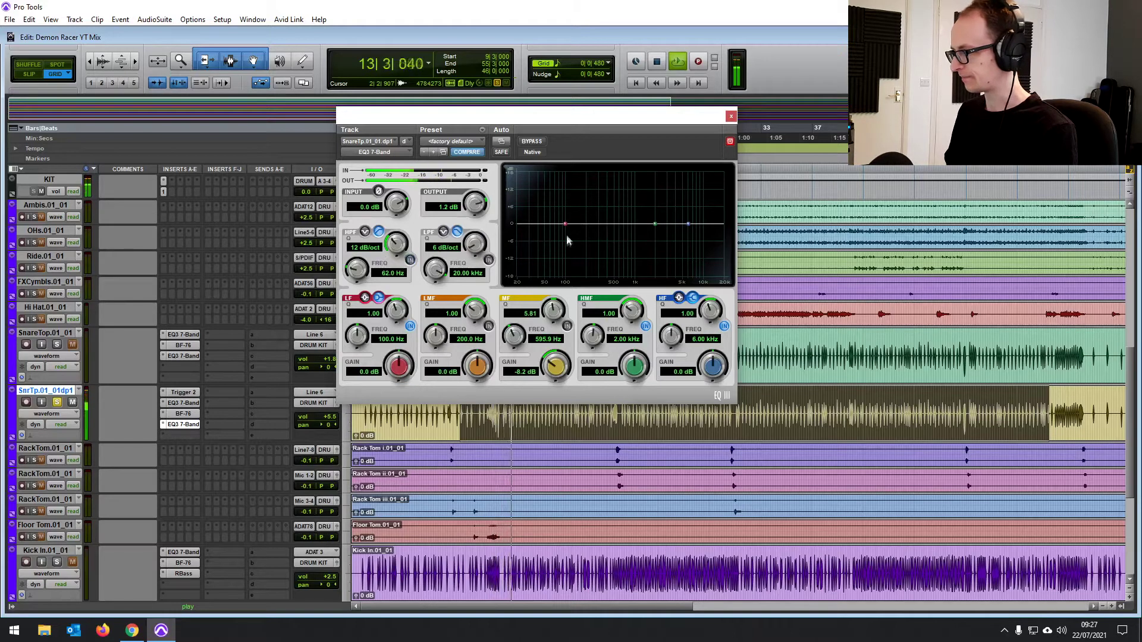
pyautogui.moveTo(566, 227)
pyautogui.mouseDown()
pyautogui.moveTo(580, 212)
pyautogui.moveTo(571, 181)
pyautogui.moveTo(587, 182)
pyautogui.moveTo(586, 213)
pyautogui.mouseUp()
pyautogui.click(378, 297)
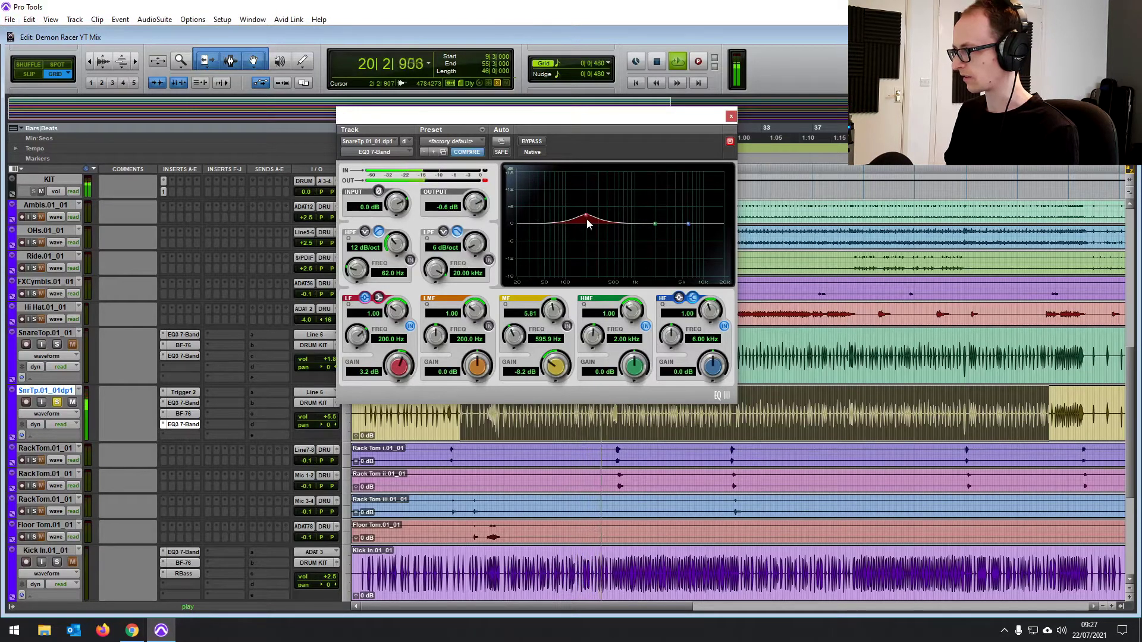
# Boost the snare top's second EQ high-mid band around 6.85 kHz, then solo the duplicate snare
pyautogui.click(184, 356)
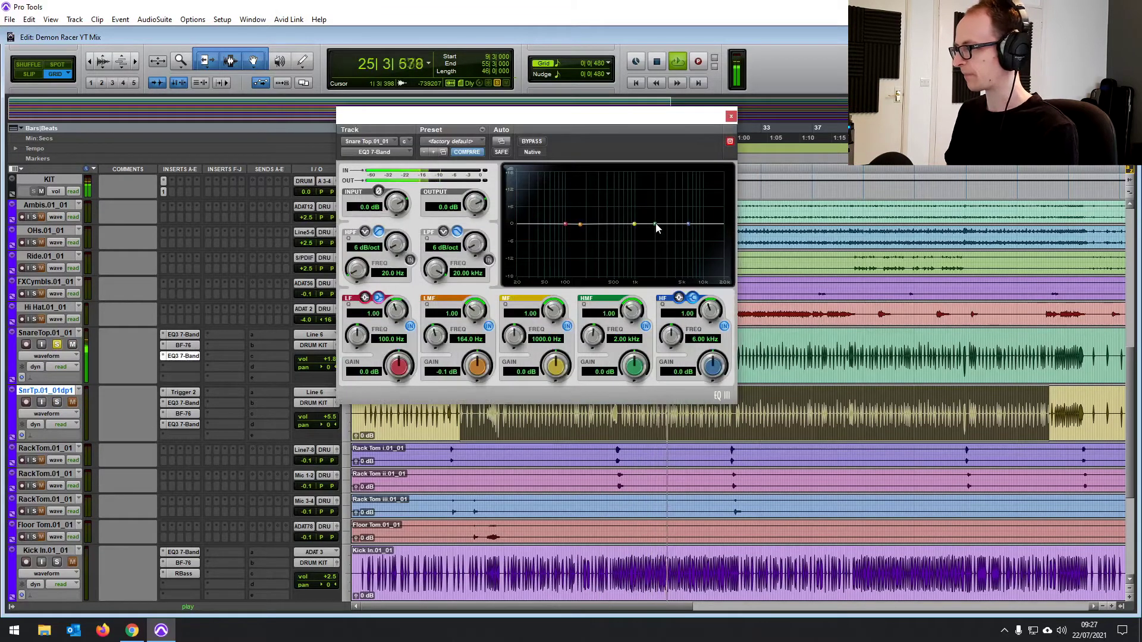
pyautogui.moveTo(656, 225)
pyautogui.mouseDown()
pyautogui.moveTo(647, 194)
pyautogui.moveTo(692, 198)
pyautogui.moveTo(673, 223)
pyautogui.mouseUp()
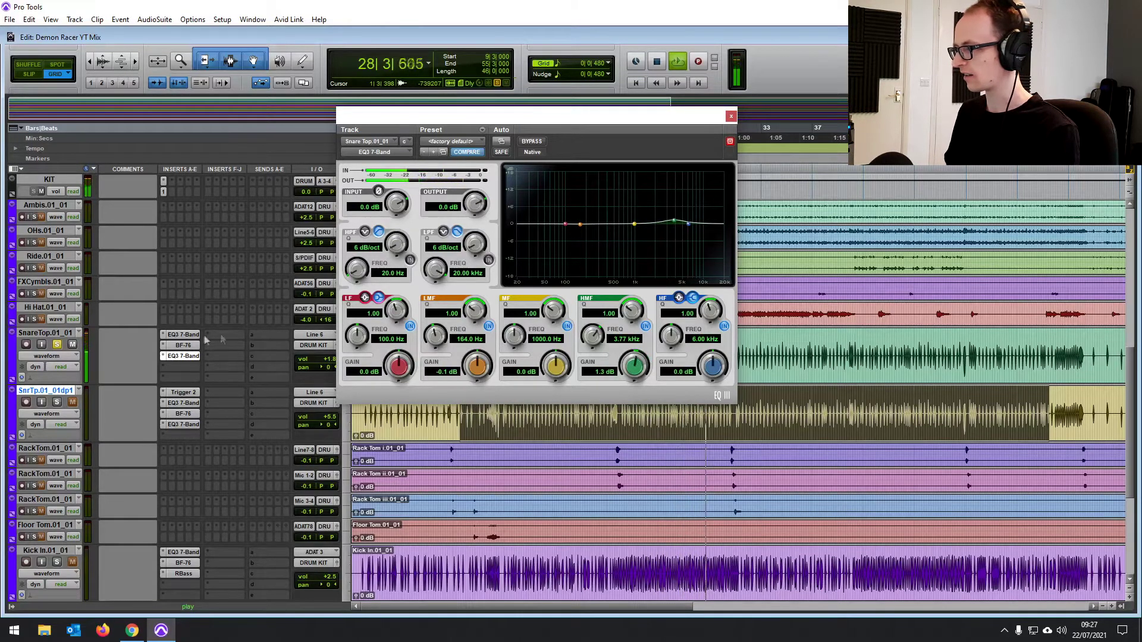
pyautogui.click(55, 402)
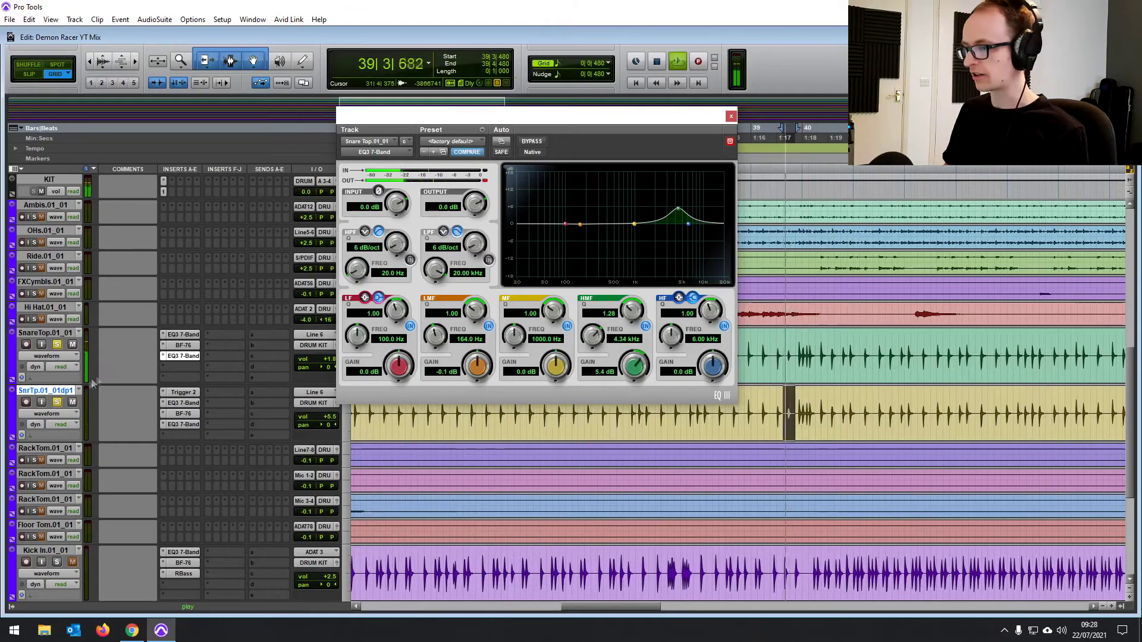
# Recheck the duplicate snare's Trigger 2 and EQ, stop playback and fit the whole session in view
pyautogui.click(184, 393)
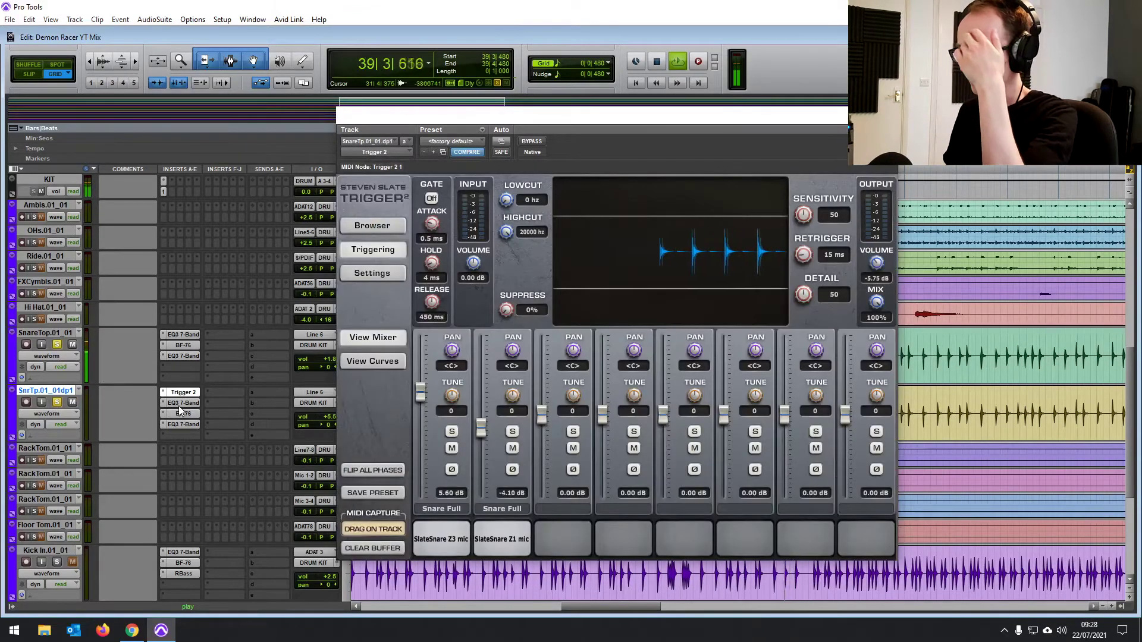
pyautogui.click(183, 425)
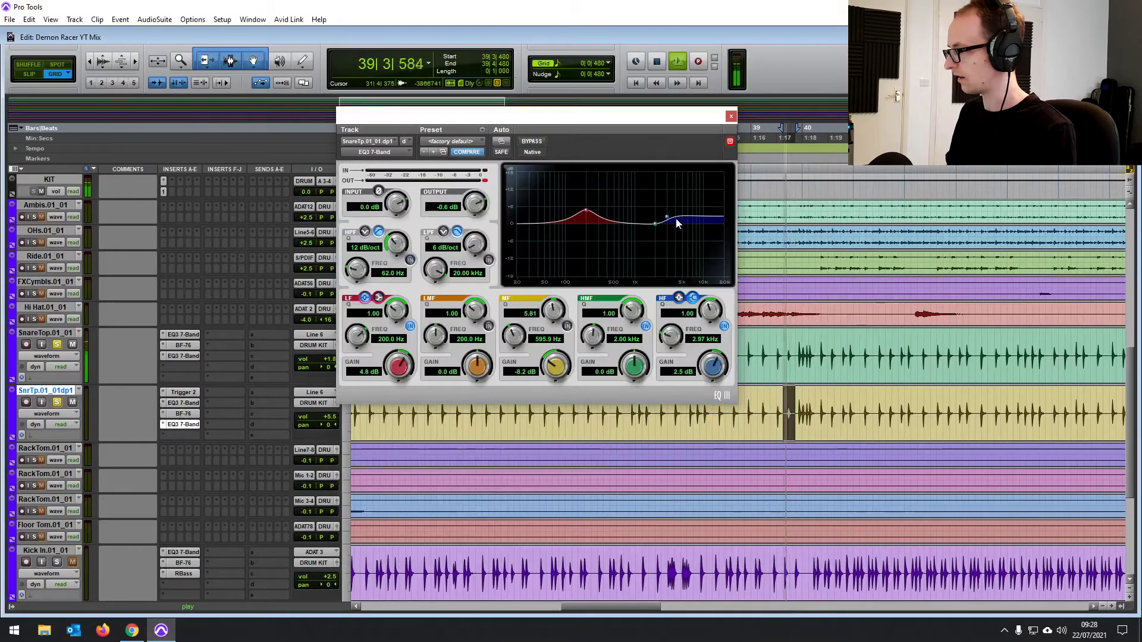
pyautogui.click(731, 116)
pyautogui.press('space')
pyautogui.hotkey('alt', 'a')
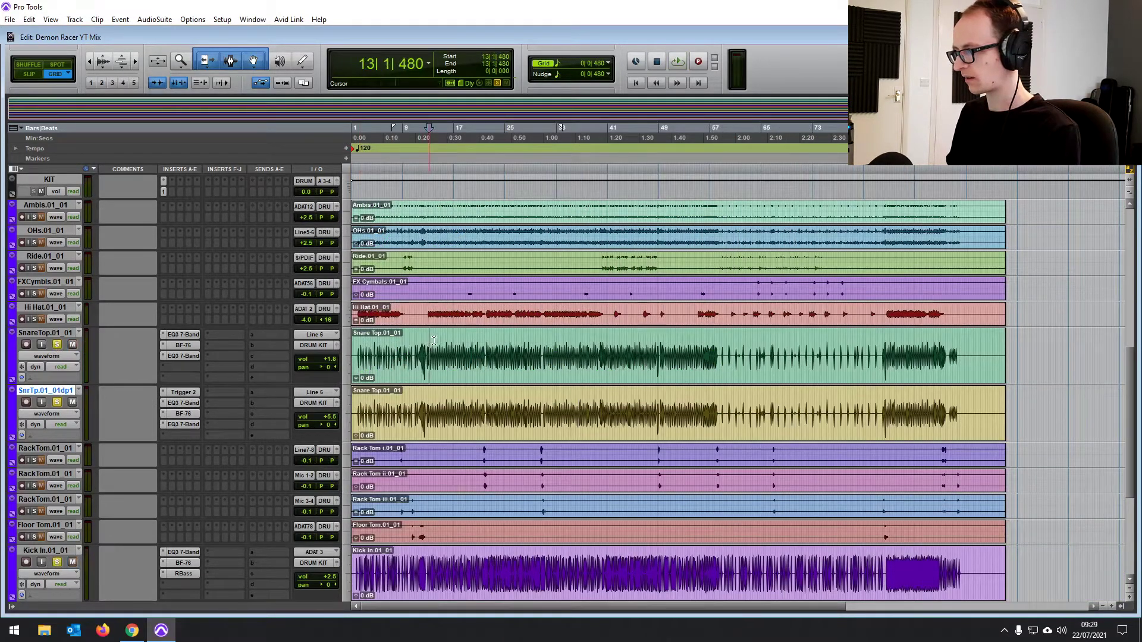
# Group SnareTop and its duplicate as 'Snare', raise both faders together, and pull Kick In to 0.0
pyautogui.press('space')
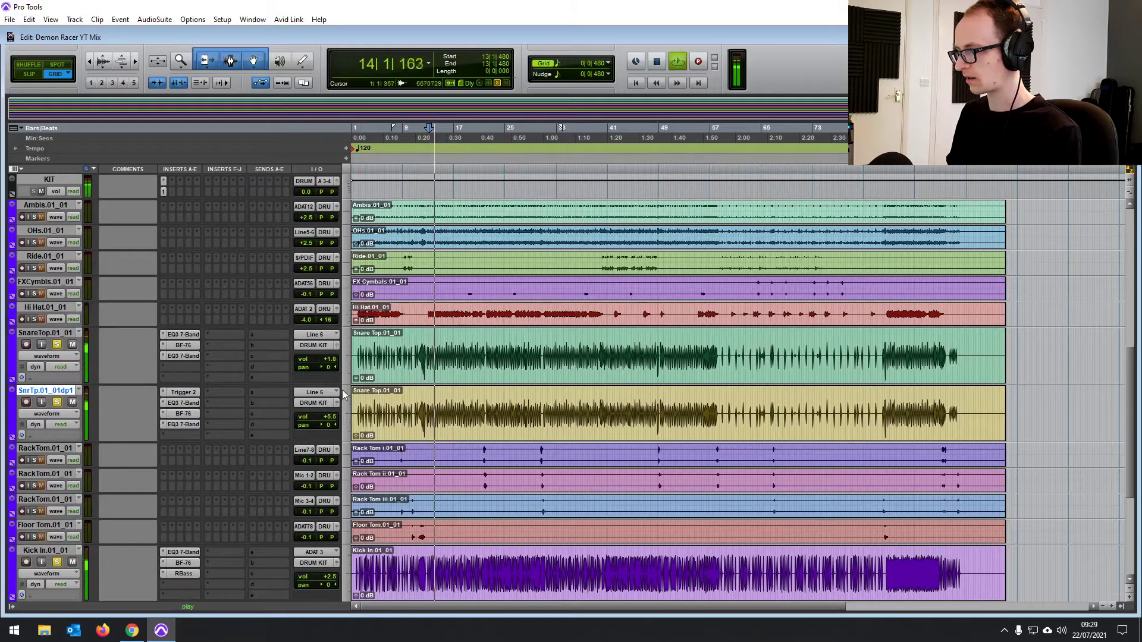
pyautogui.hotkey('ctrl', '=')
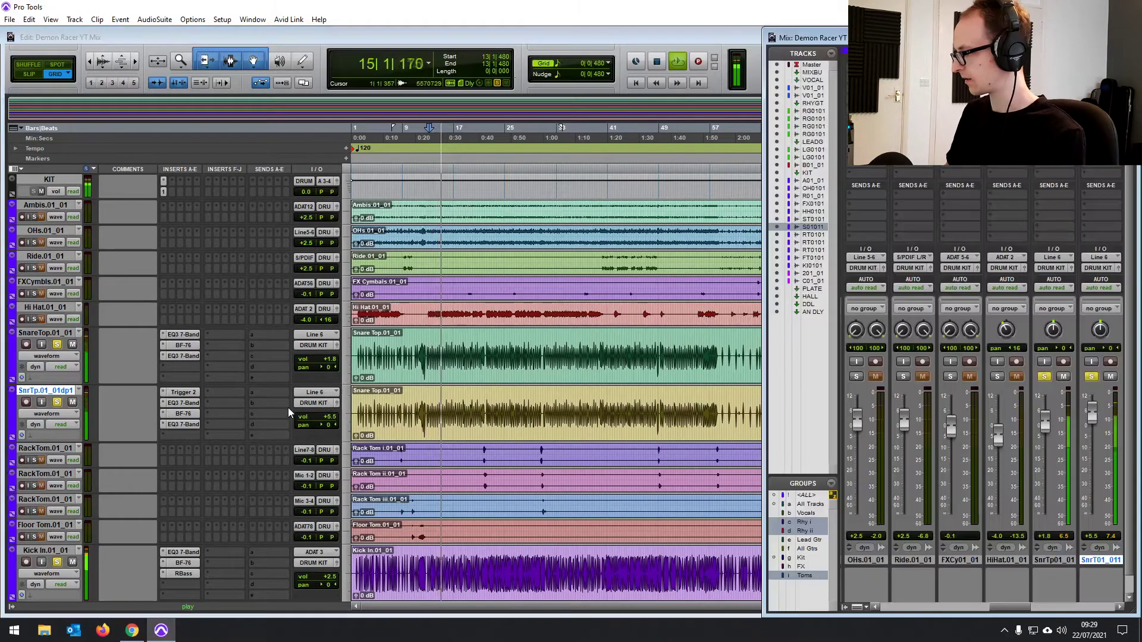
pyautogui.click(50, 336)
pyautogui.keyDown('shift'); pyautogui.click(54, 391); pyautogui.keyUp('shift')
pyautogui.hotkey('ctrl', 'g')
pyautogui.write('Snare')
pyautogui.press('Return')
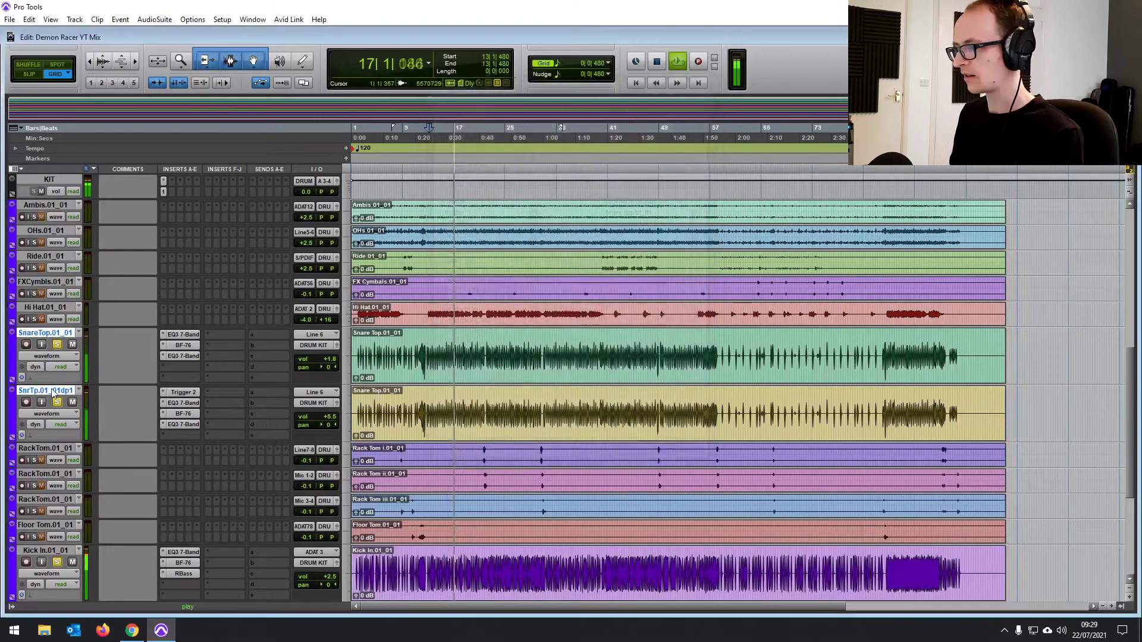
pyautogui.moveTo(331, 357); pyautogui.dragTo(333, 356)
pyautogui.click(331, 581)
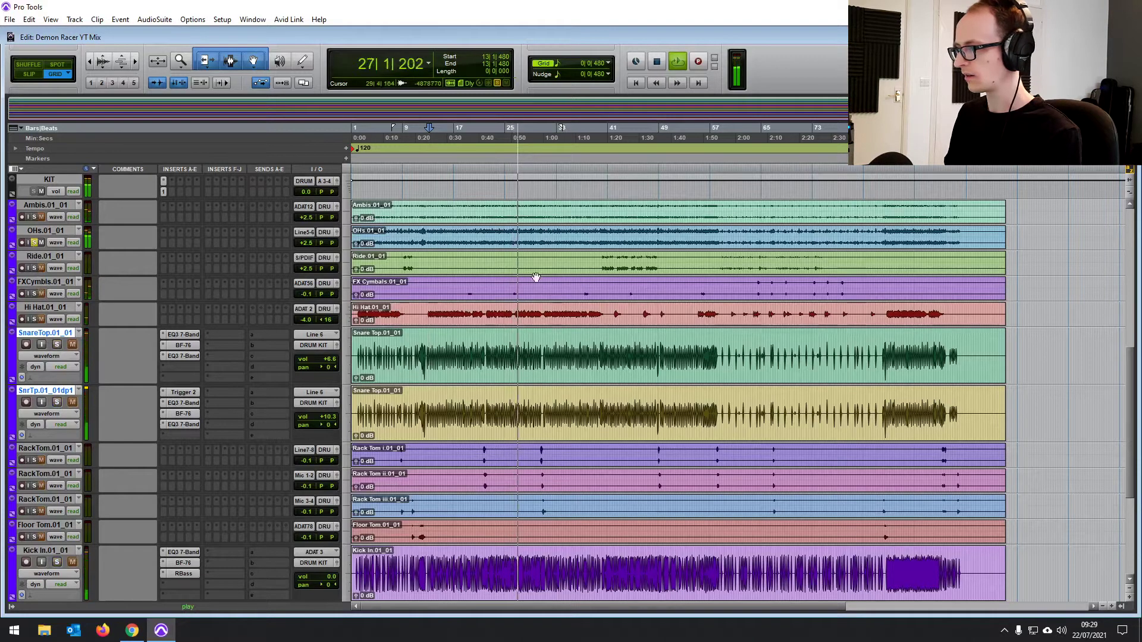
# Insert a stereo Channel Strip plug-in on the OHs.01_01 track
pyautogui.click(162, 241)
pyautogui.moveTo(249, 276)
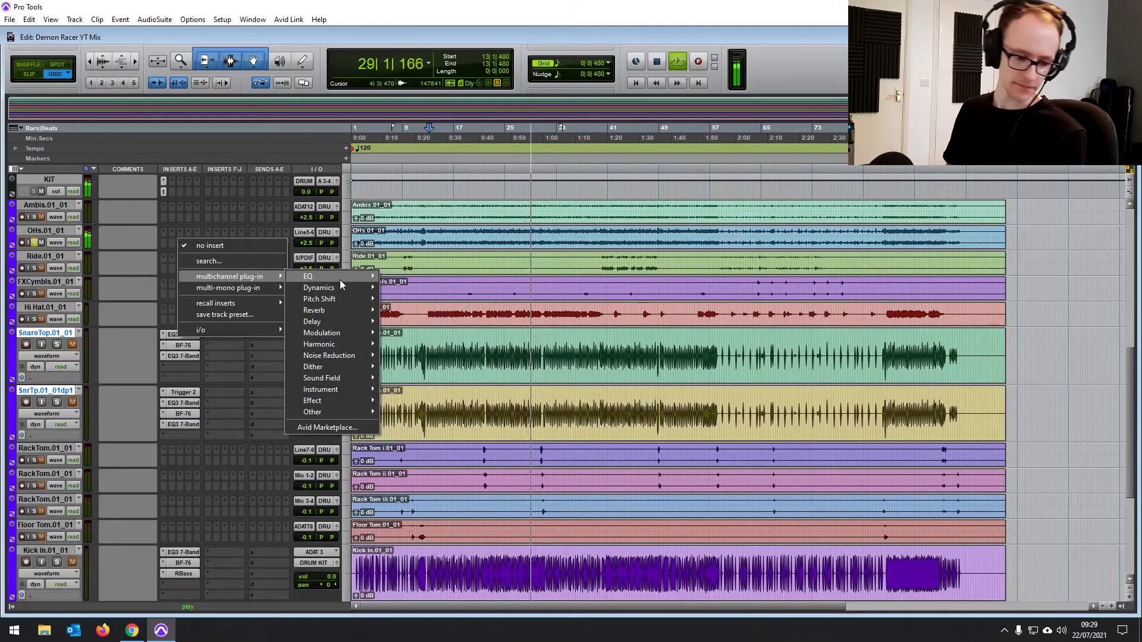
pyautogui.moveTo(340, 279)
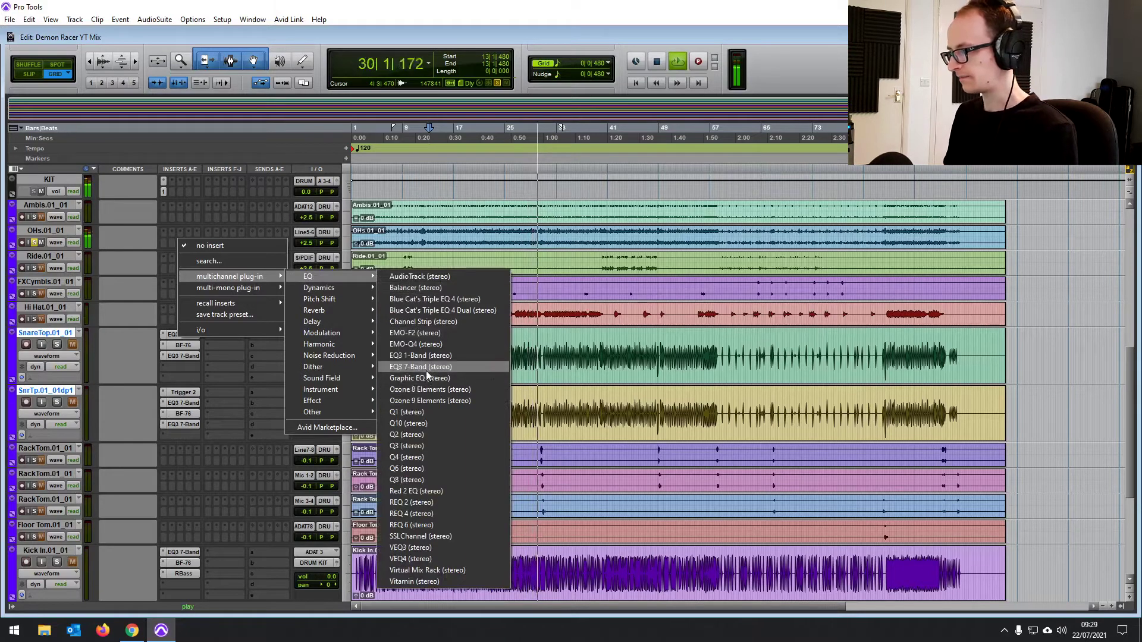
pyautogui.click(446, 323)
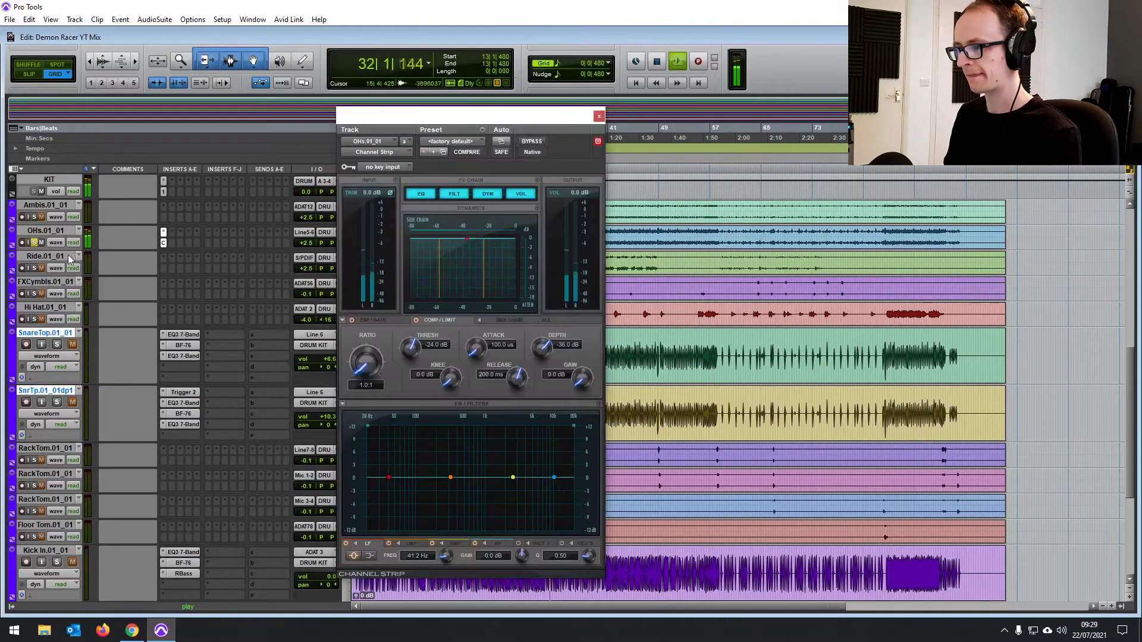
pyautogui.press('space')
pyautogui.moveTo(476, 117); pyautogui.dragTo(583, 138)
# Enlarge the OHs track and select 6|3|480 to 58|3|480, keeping the plug-in window clear
pyautogui.moveTo(28, 250)
pyautogui.mouseDown()
pyautogui.moveTo(30, 264)
pyautogui.moveTo(47, 251)
pyautogui.mouseUp()
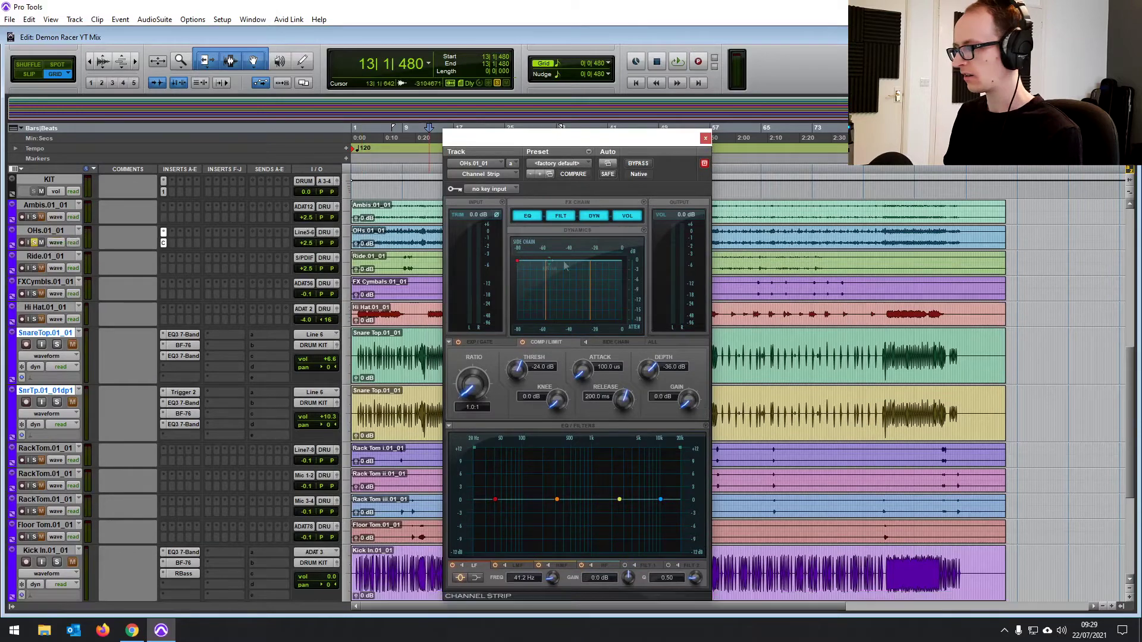
pyautogui.moveTo(593, 141); pyautogui.dragTo(534, 106)
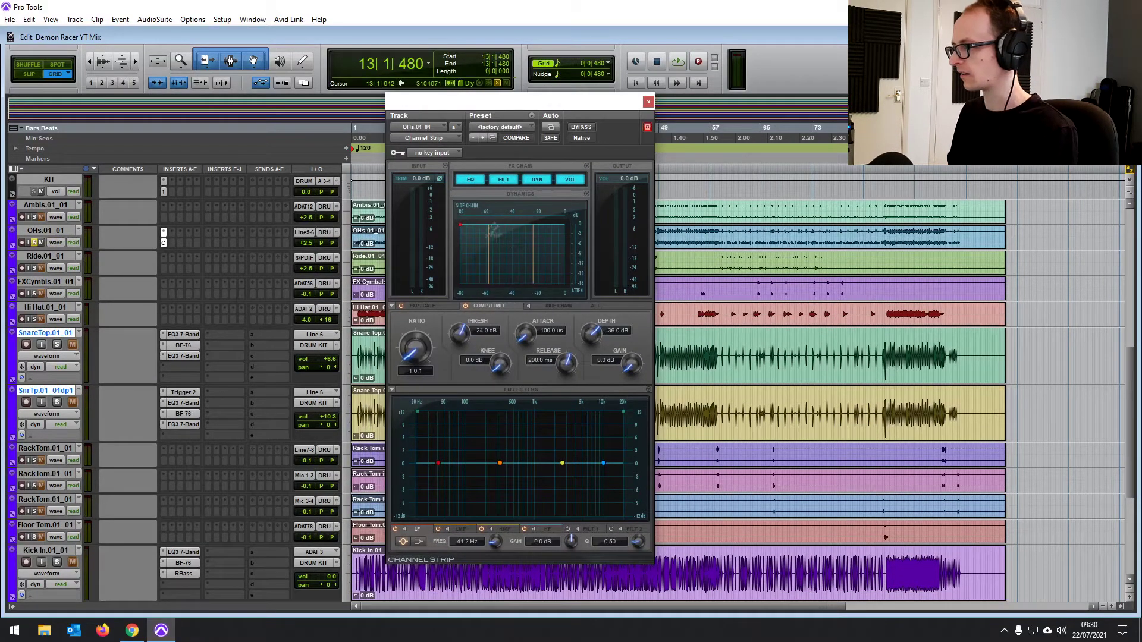
pyautogui.moveTo(569, 106)
pyautogui.mouseDown()
pyautogui.moveTo(596, 107)
pyautogui.moveTo(586, 106)
pyautogui.mouseUp()
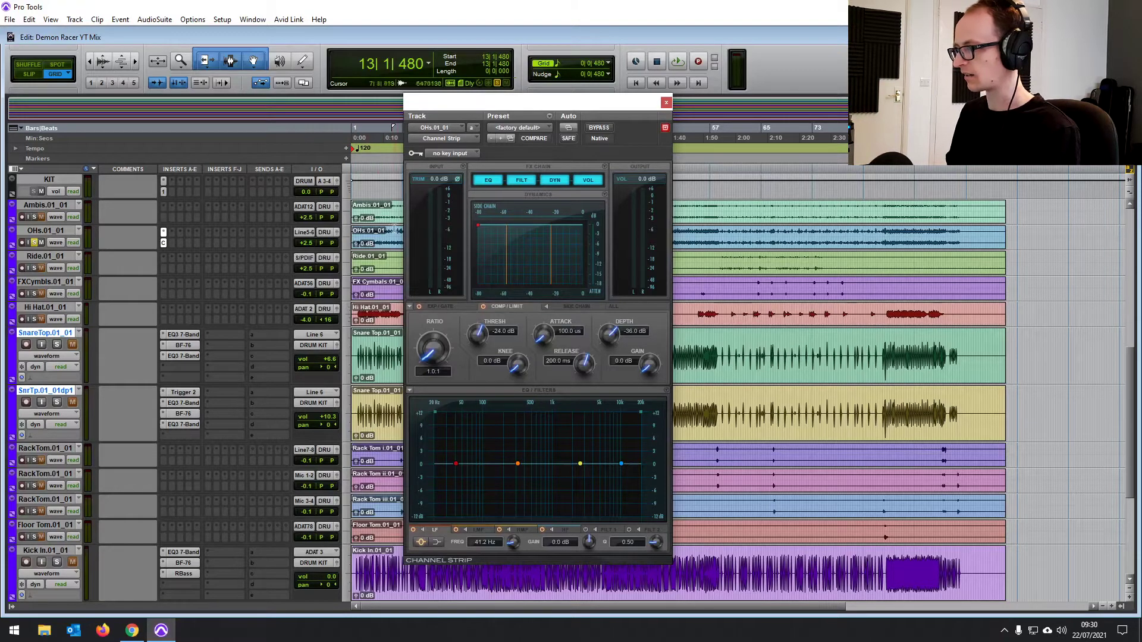
pyautogui.moveTo(388, 229); pyautogui.dragTo(721, 226)
pyautogui.moveTo(582, 107); pyautogui.dragTo(770, 114)
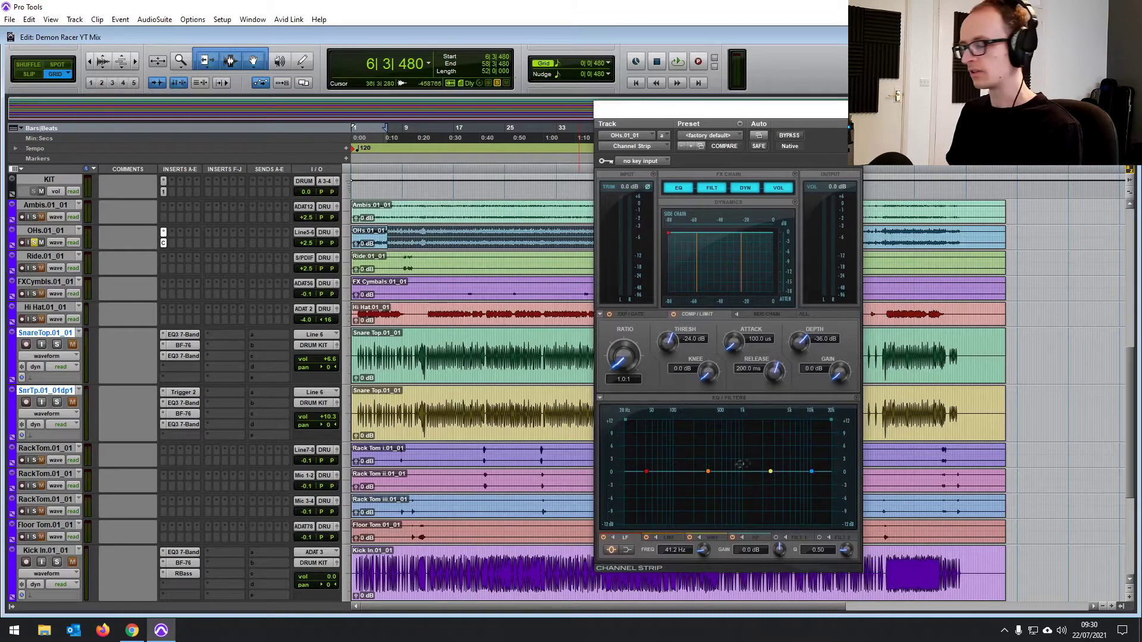
pyautogui.moveTo(750, 119); pyautogui.dragTo(547, 121)
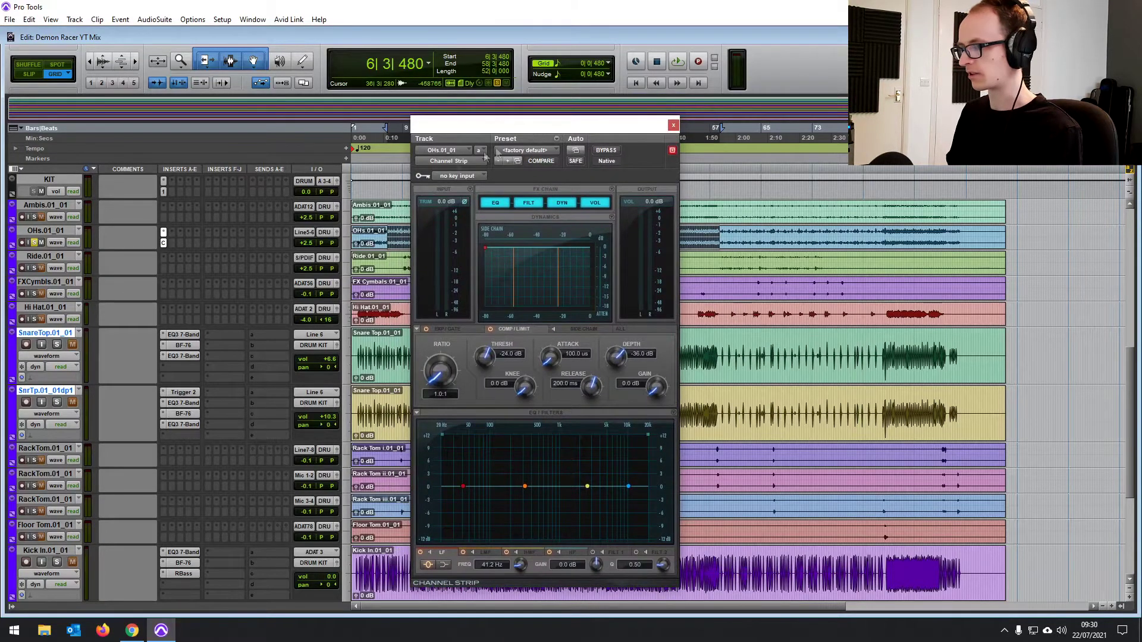
# Set the overheads' Channel Strip compressor to 3.4:1 ratio with a -30.5 dB threshold
pyautogui.press('space')
pyautogui.moveTo(572, 260); pyautogui.dragTo(441, 337)
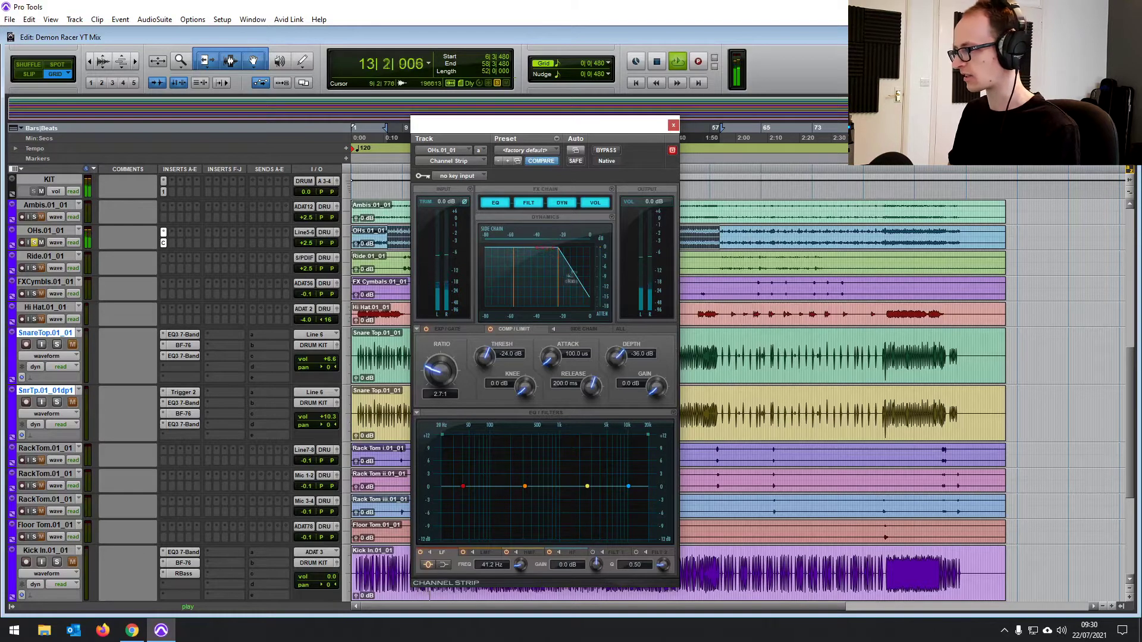
pyautogui.moveTo(558, 271); pyautogui.dragTo(550, 271)
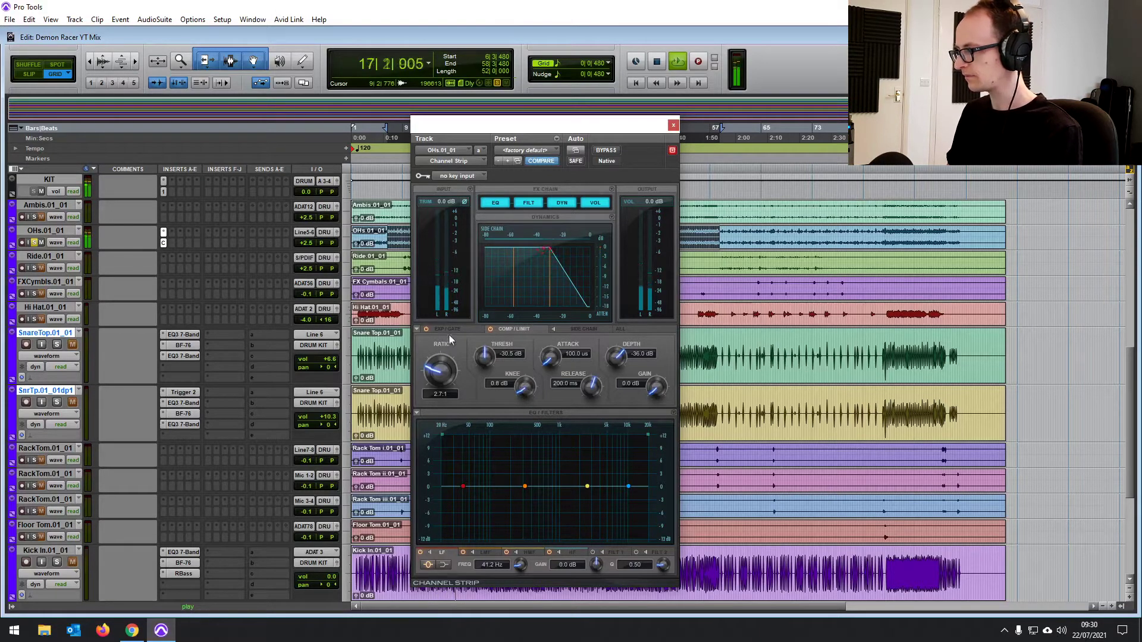
# EQ the overheads: low cut below 116 Hz, adjust the low-mid band, and boost highs at 6.5 kHz
pyautogui.moveTo(445, 433); pyautogui.dragTo(493, 434)
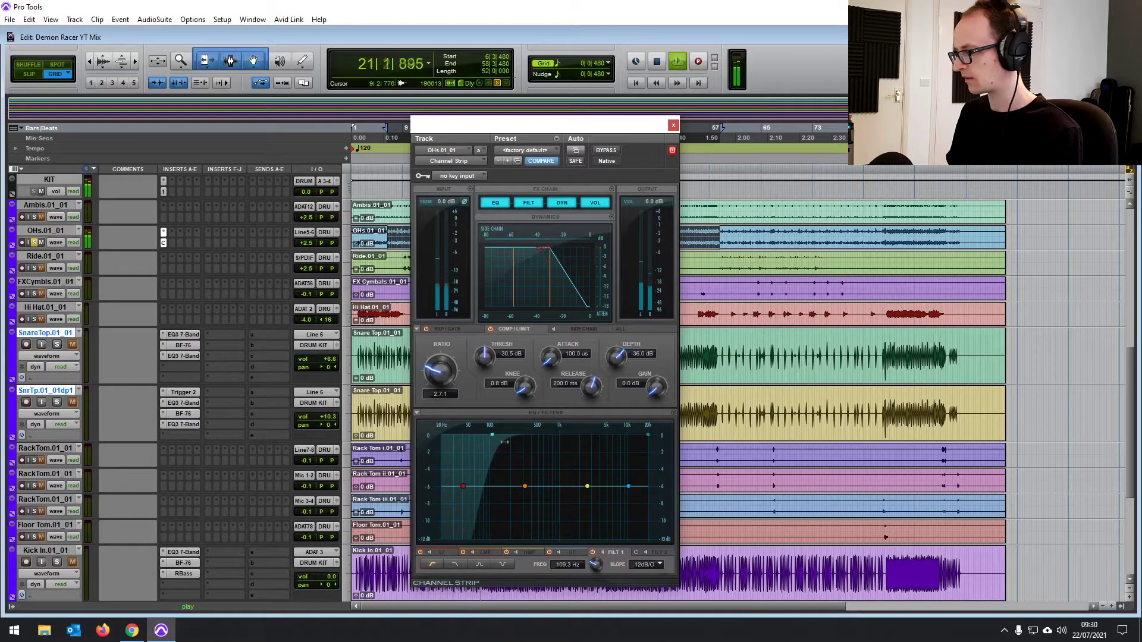
pyautogui.moveTo(525, 486); pyautogui.dragTo(547, 414)
pyautogui.moveTo(540, 471); pyautogui.dragTo(537, 501)
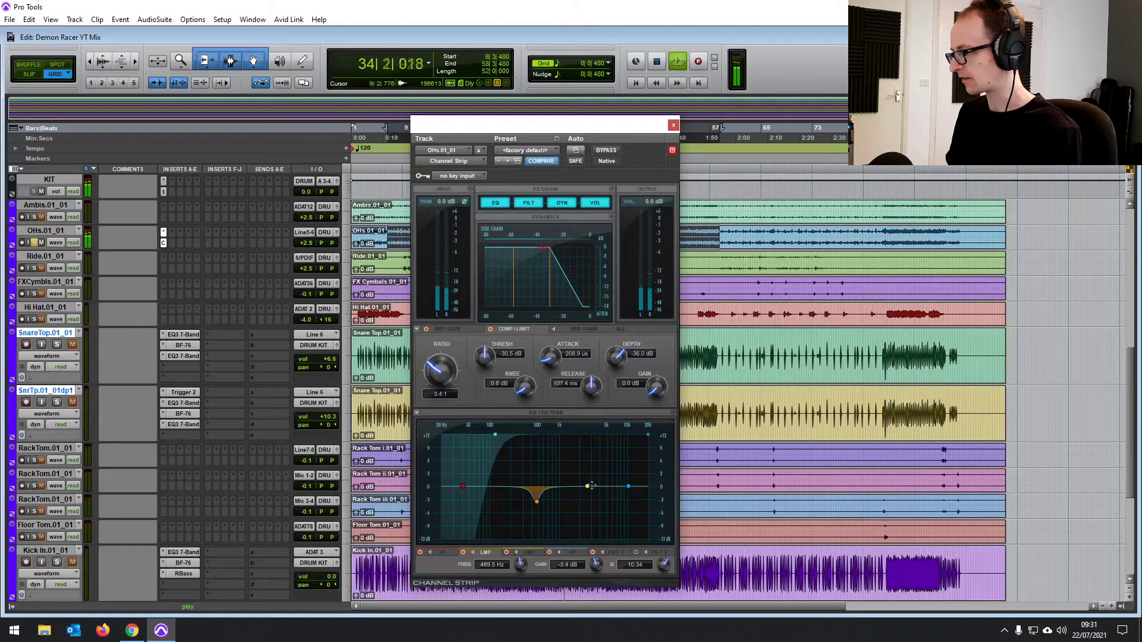
pyautogui.moveTo(588, 487); pyautogui.dragTo(586, 472)
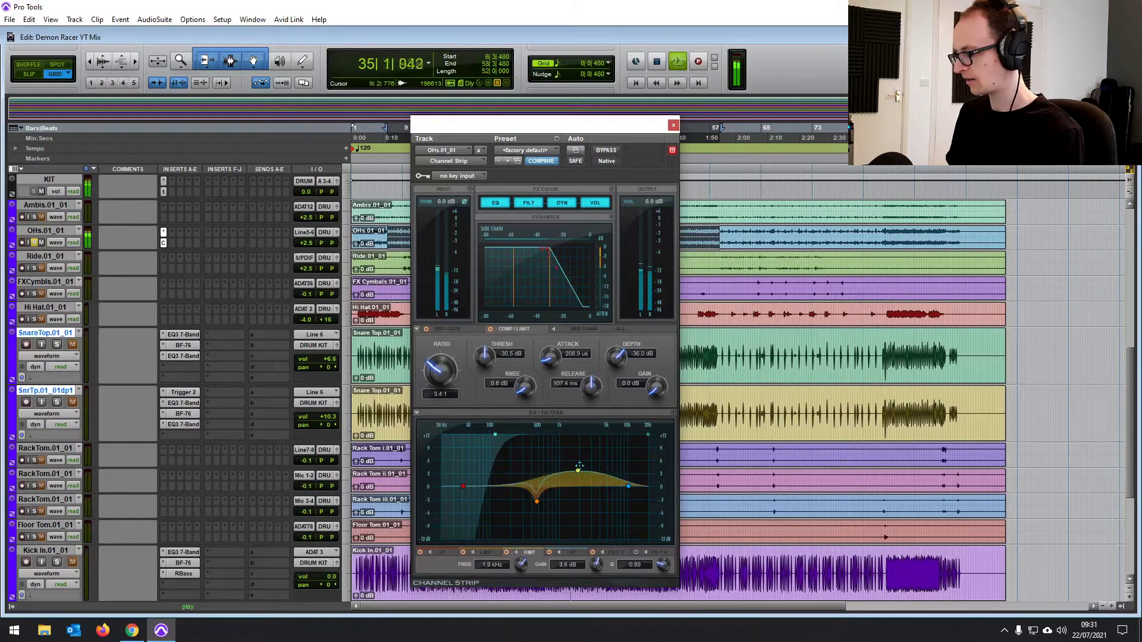
pyautogui.hotkey('ctrl', '=')
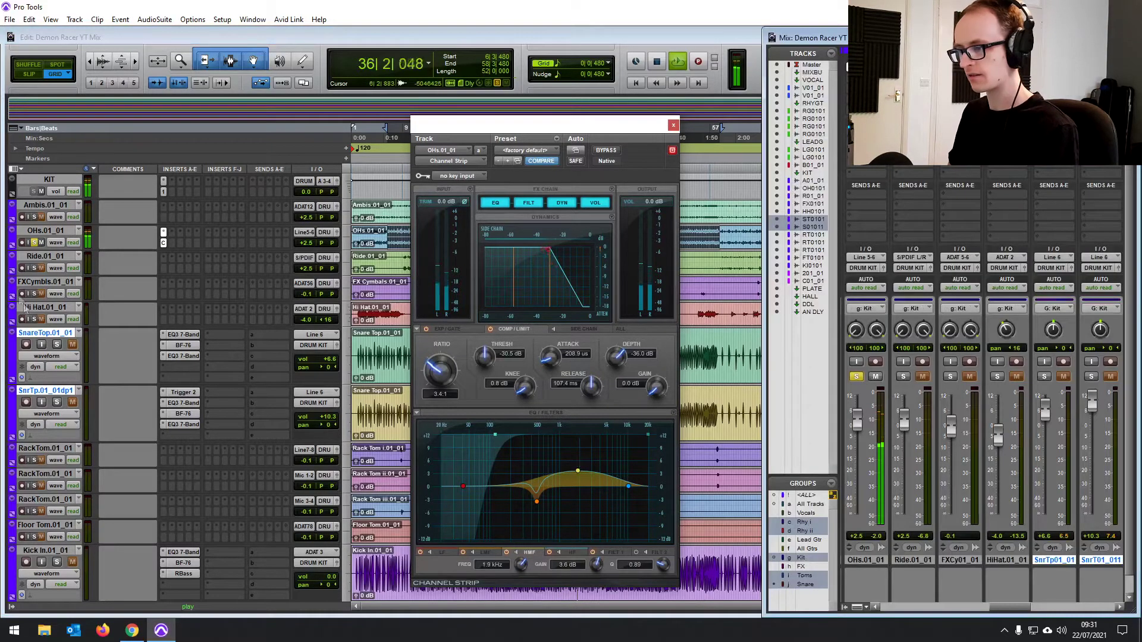
pyautogui.hotkey('ctrl', '=')
pyautogui.moveTo(586, 478); pyautogui.dragTo(615, 486)
# Close the Channel Strip and start playback from 30|3|000
pyautogui.click(673, 125)
pyautogui.press('space')
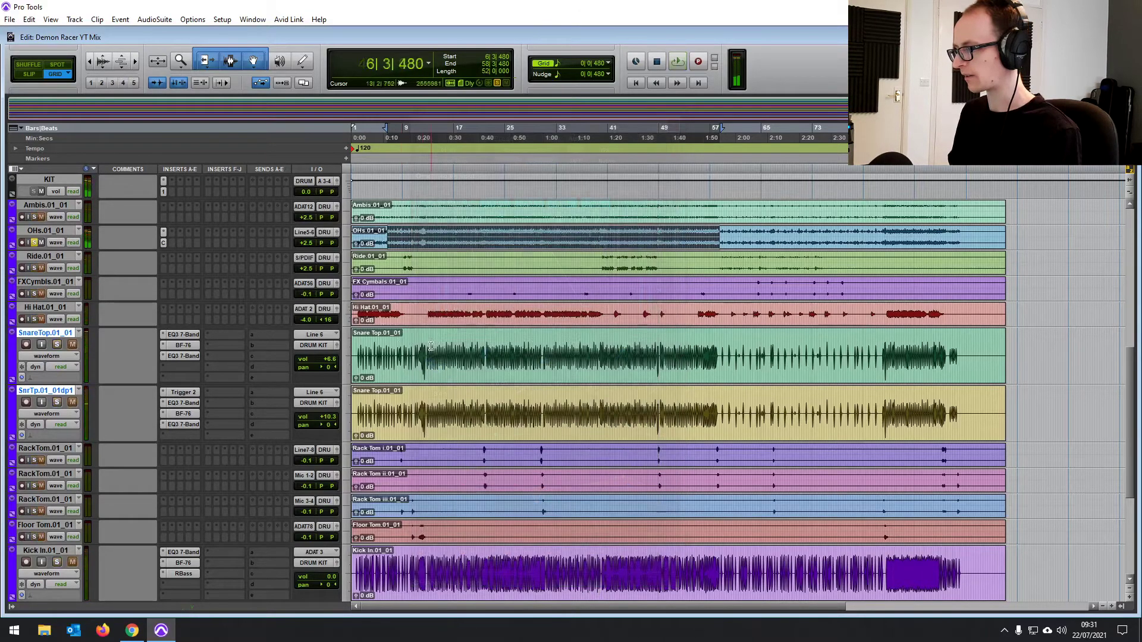
pyautogui.click(429, 339)
pyautogui.moveTo(424, 357); pyautogui.dragTo(482, 416)
pyautogui.click(441, 372)
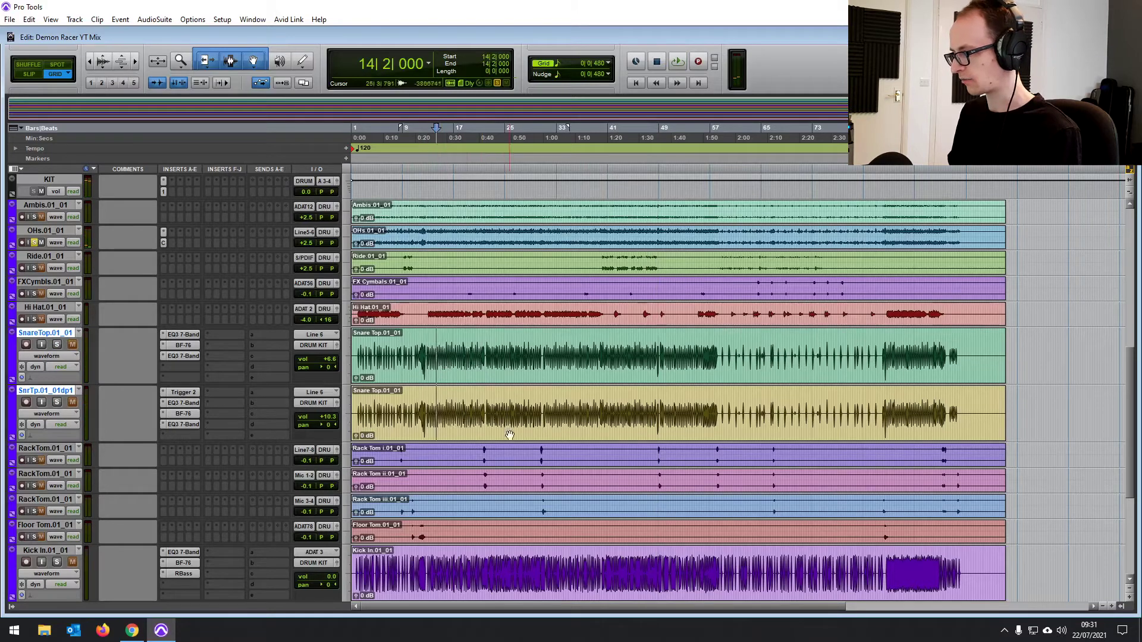
pyautogui.click(539, 446)
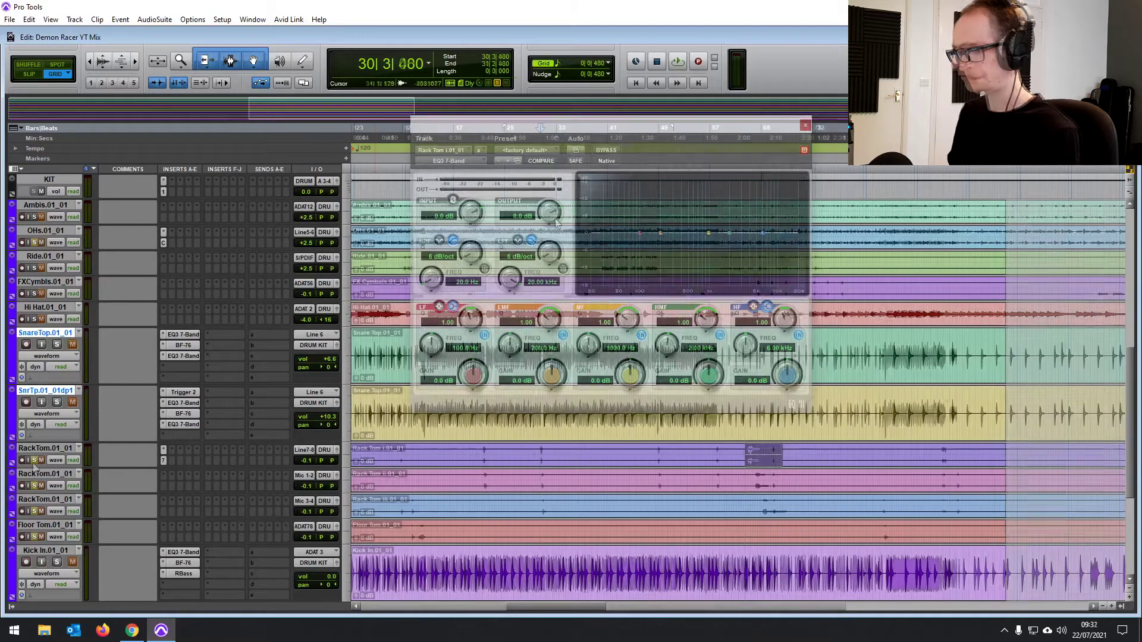
pyautogui.press('space')
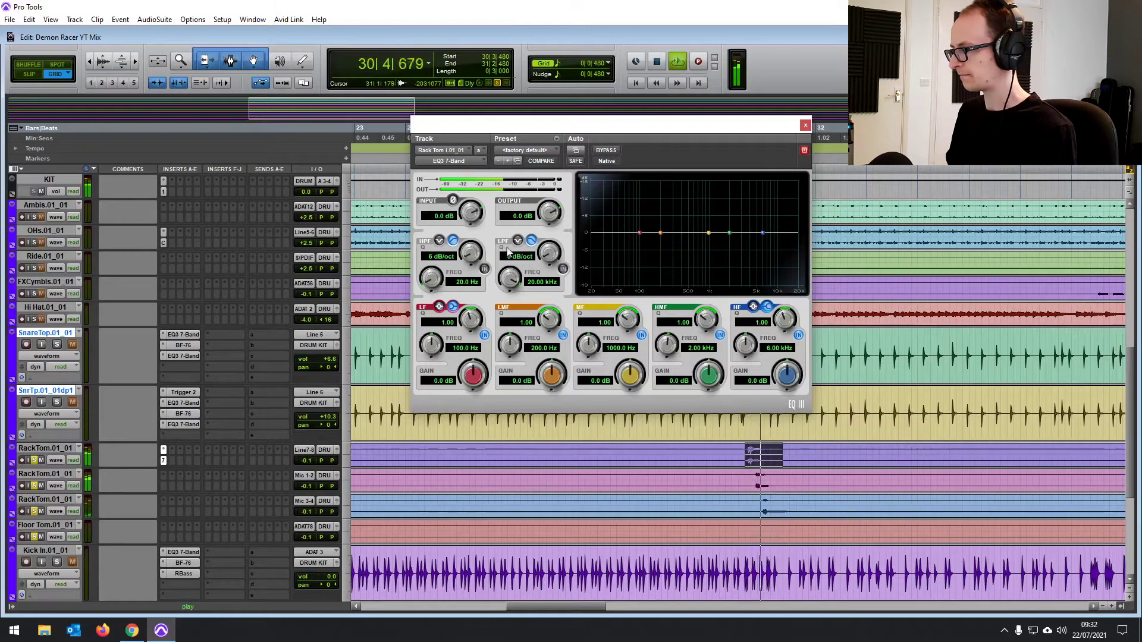
# Give the rack tom EQ3 a 12 dB/oct high-pass and a 5 dB boost near 157.6 Hz
pyautogui.click(485, 268)
pyautogui.moveTo(593, 240); pyautogui.dragTo(619, 249)
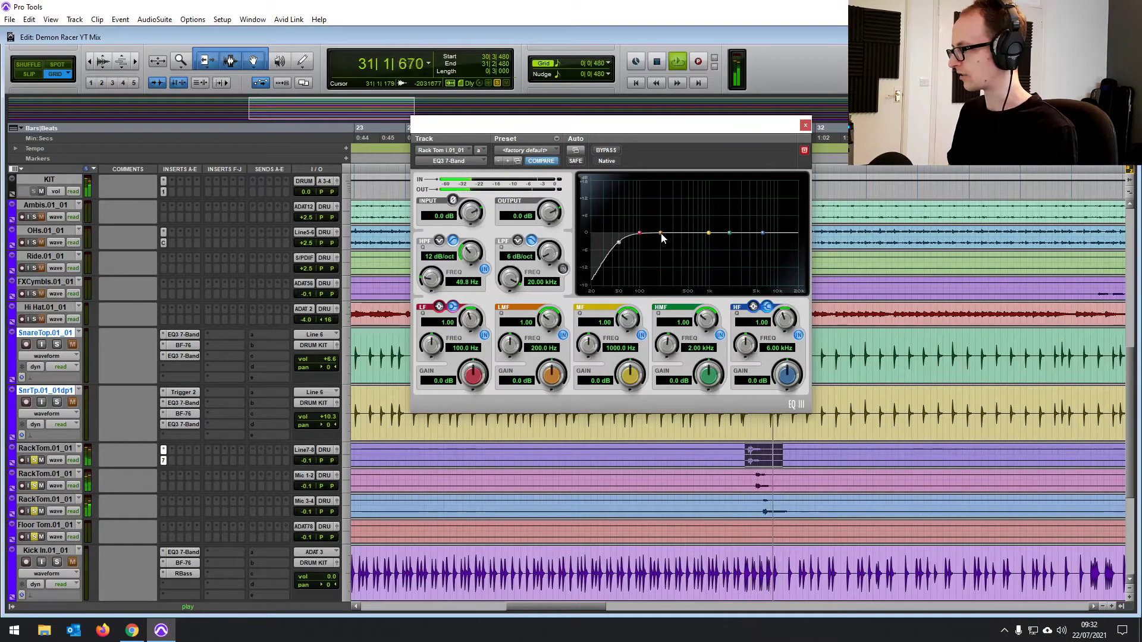
pyautogui.moveTo(661, 237); pyautogui.dragTo(644, 197)
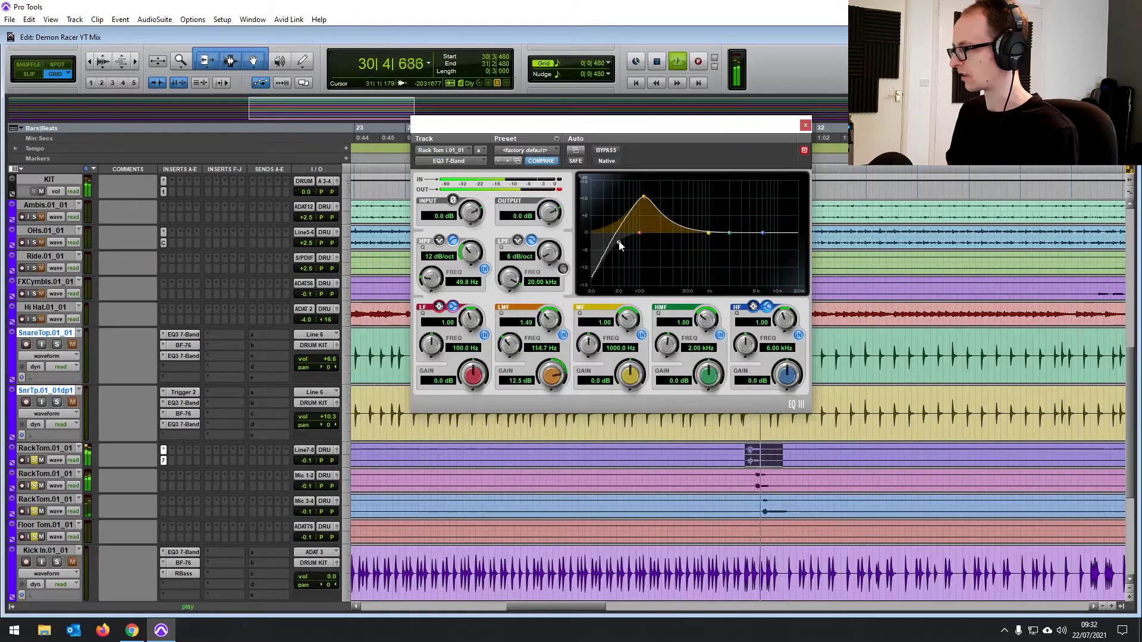
pyautogui.moveTo(620, 246); pyautogui.dragTo(621, 243)
pyautogui.moveTo(645, 197); pyautogui.dragTo(653, 225)
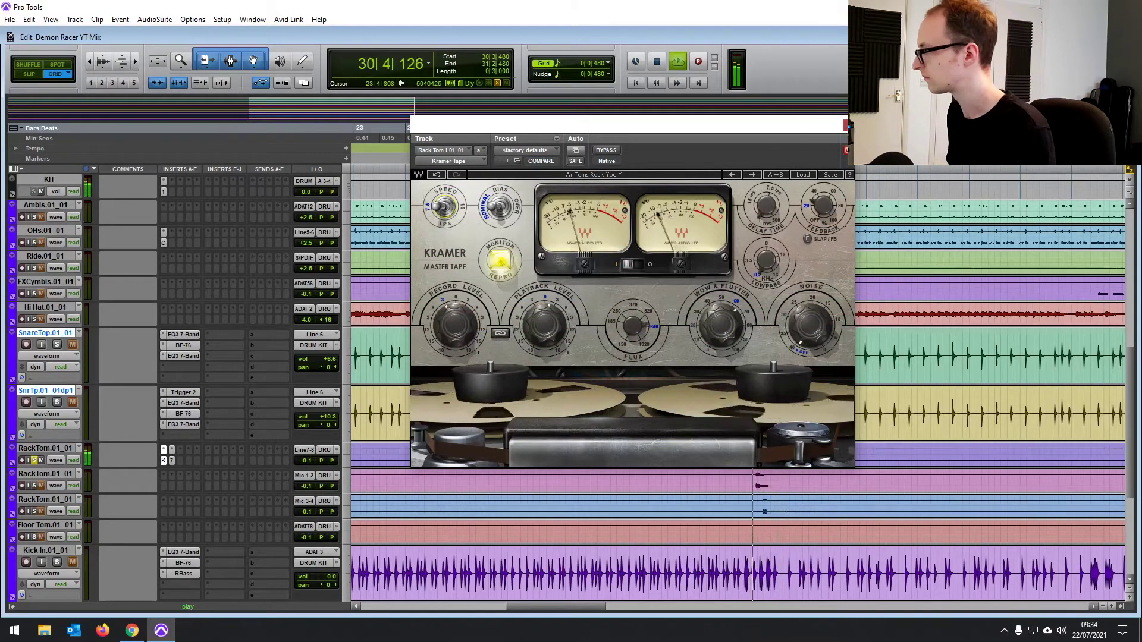
# Review the rack tom's Kramer Master Tape, then sweep its EQ3 mid band into a cut around 385 Hz
pyautogui.click(846, 125)
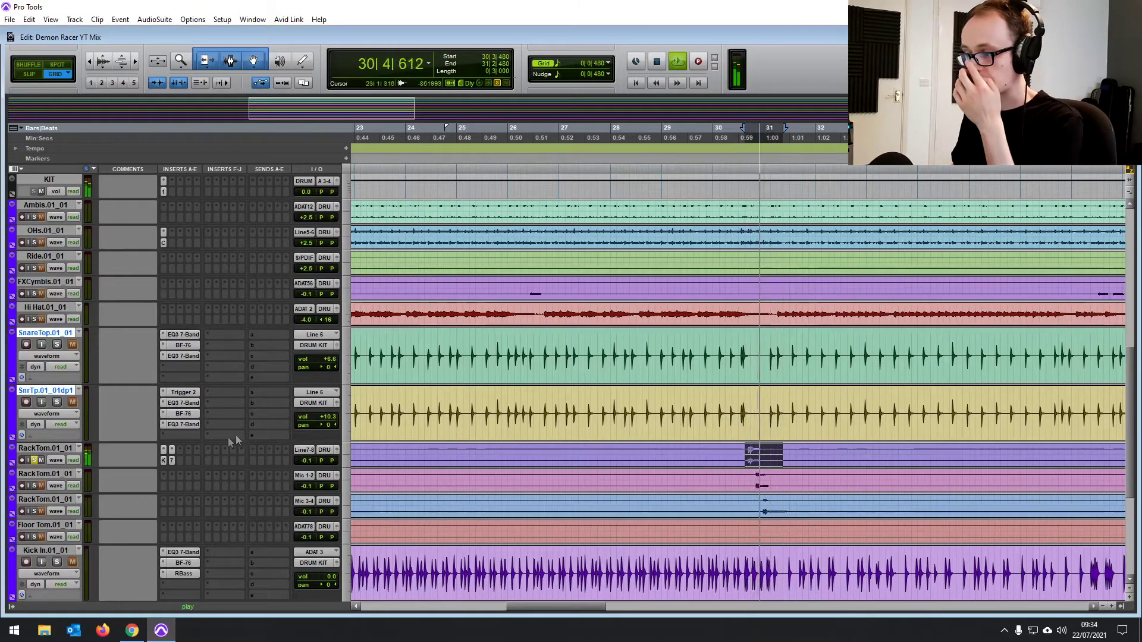
pyautogui.click(163, 450)
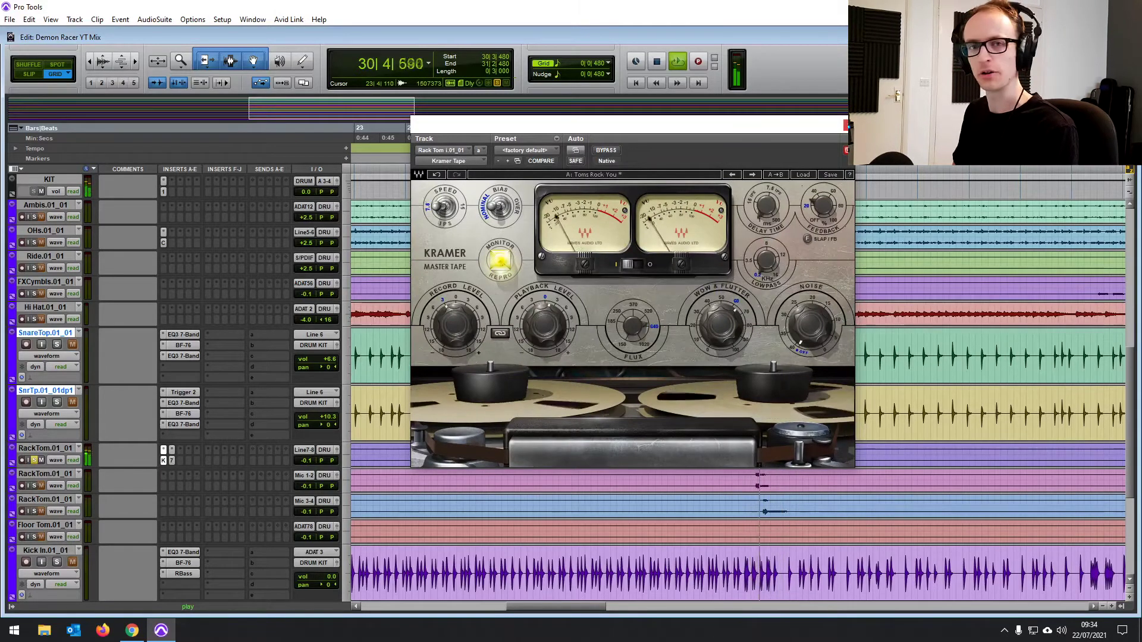
pyautogui.hotkey('ctrl', 'w')
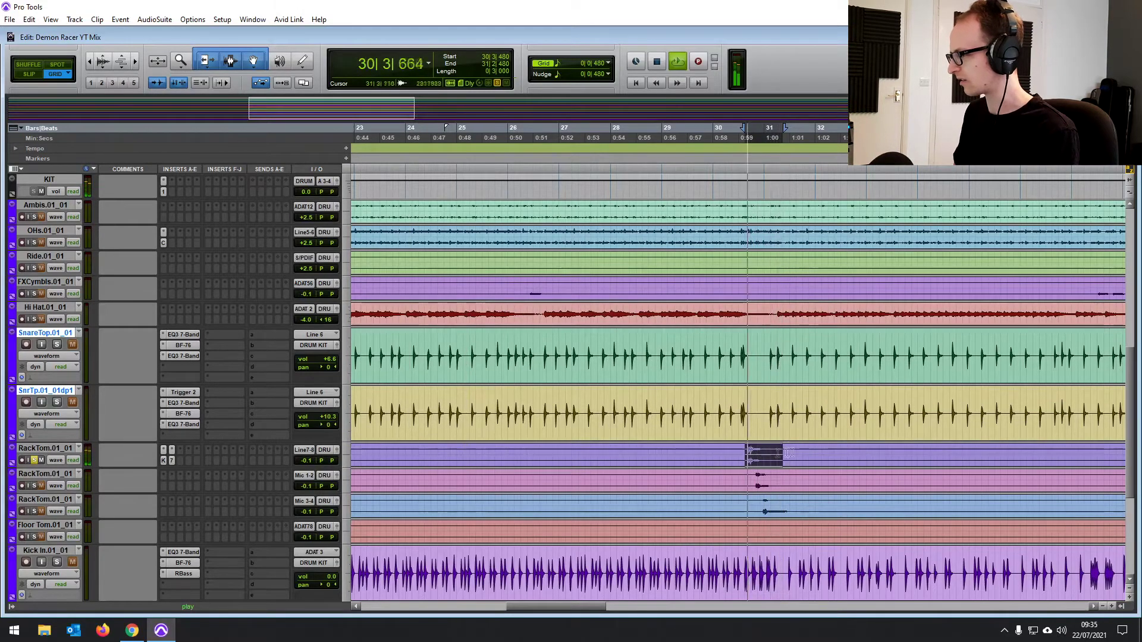
pyautogui.click(172, 461)
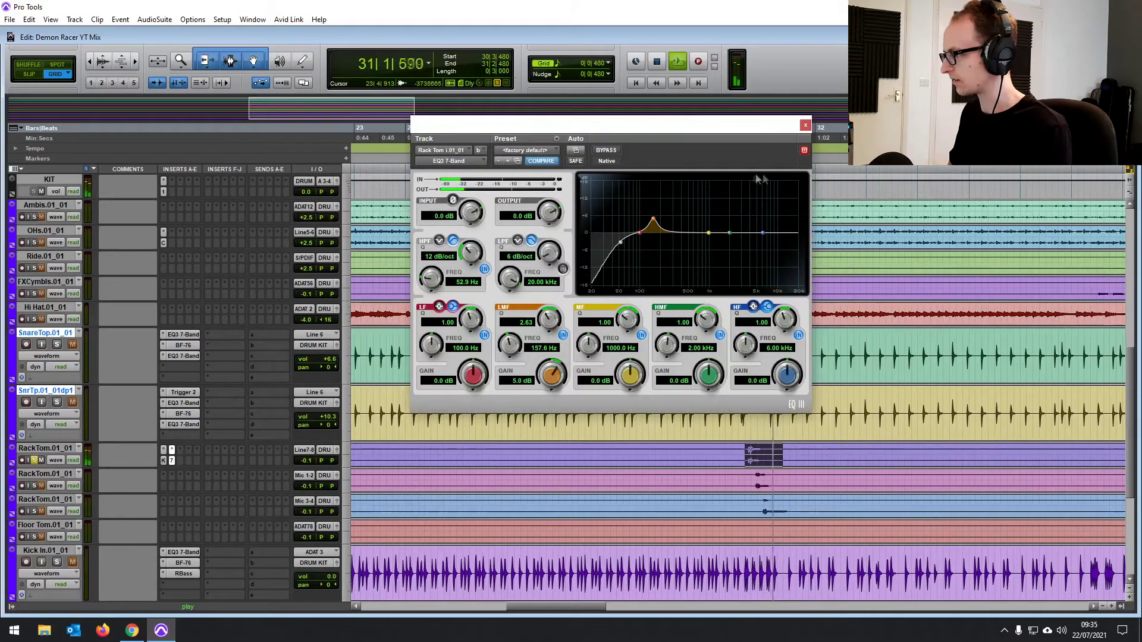
pyautogui.moveTo(709, 236); pyautogui.dragTo(650, 232)
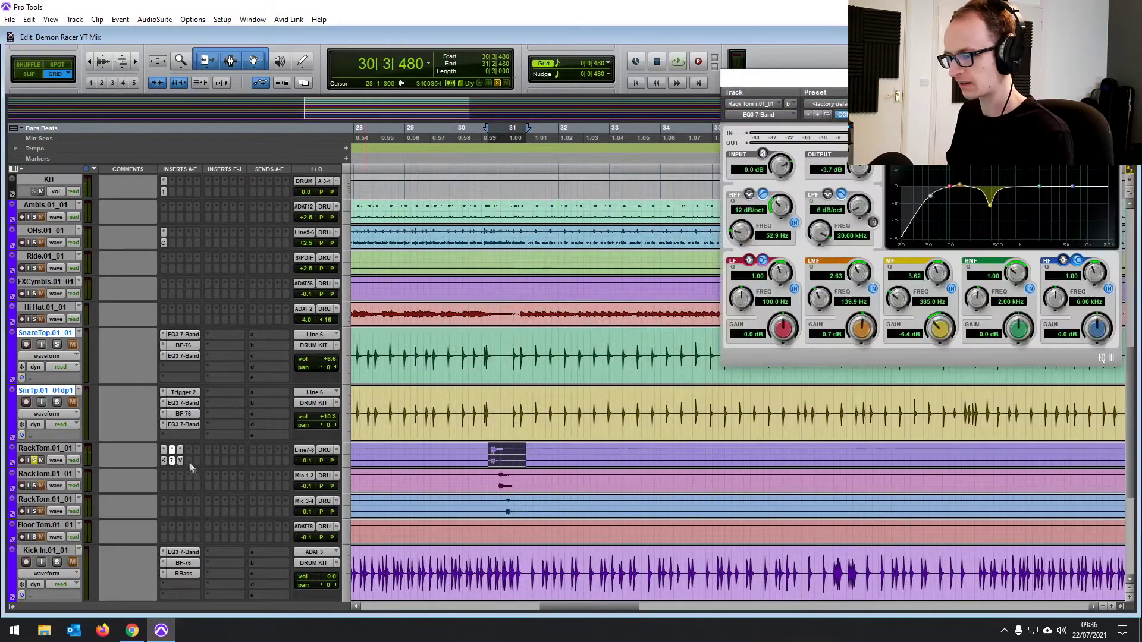
# Insert a Waves C1 gate on RackTom.01_01 and nudge its threshold up while auditioning
pyautogui.click(189, 462)
pyautogui.moveTo(216, 497)
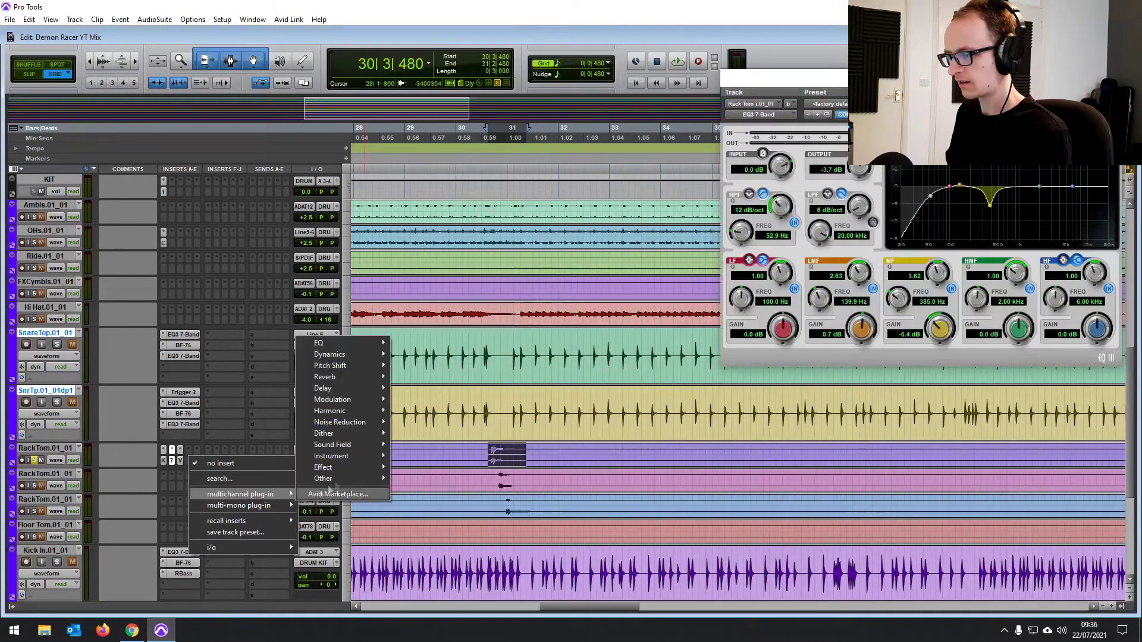
pyautogui.moveTo(342, 356)
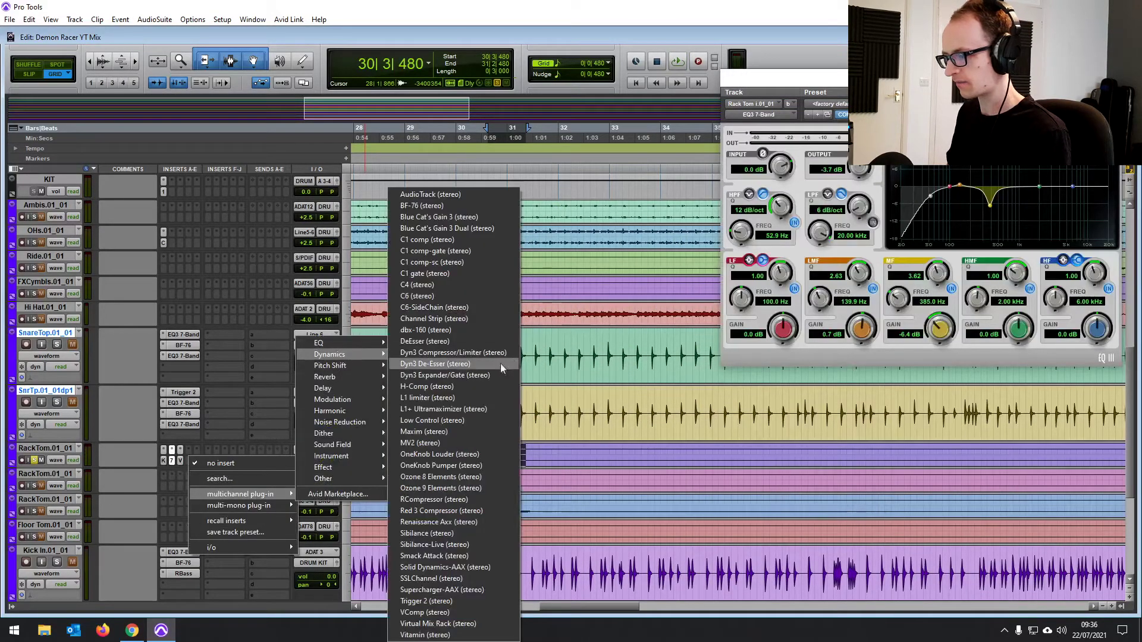
pyautogui.click(452, 274)
pyautogui.press('space')
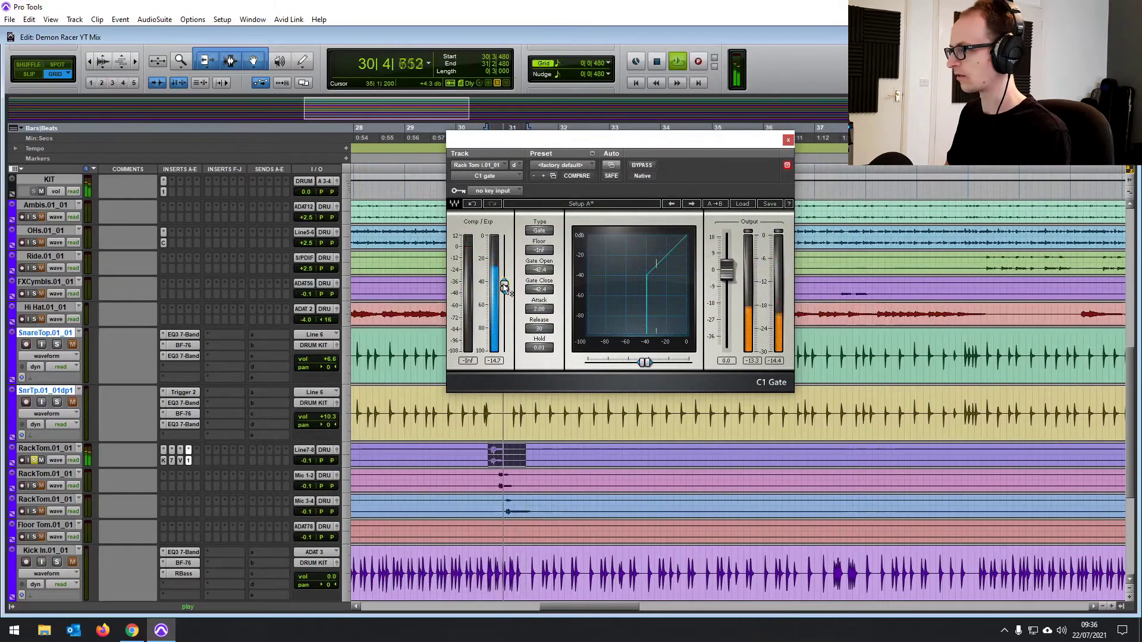
pyautogui.moveTo(504, 288); pyautogui.dragTo(505, 295)
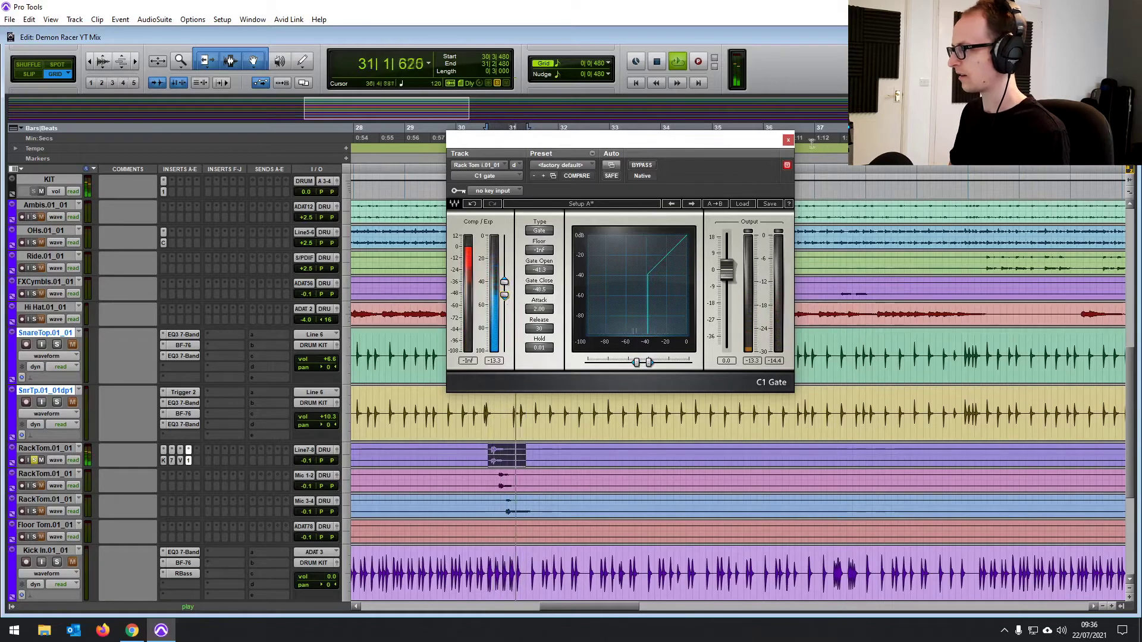
pyautogui.click(788, 140)
pyautogui.press('space')
pyautogui.click(480, 447)
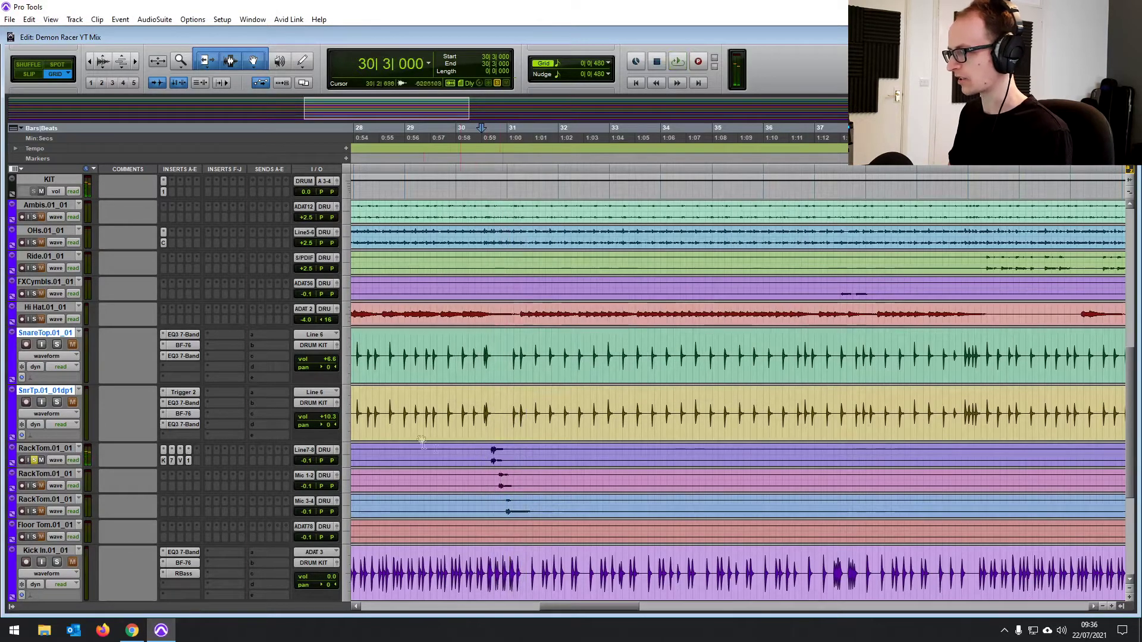
# Create one stereo Aux Input track, Aux 1, with Shift+Ctrl+N
pyautogui.scroll(-3, 476, 411)
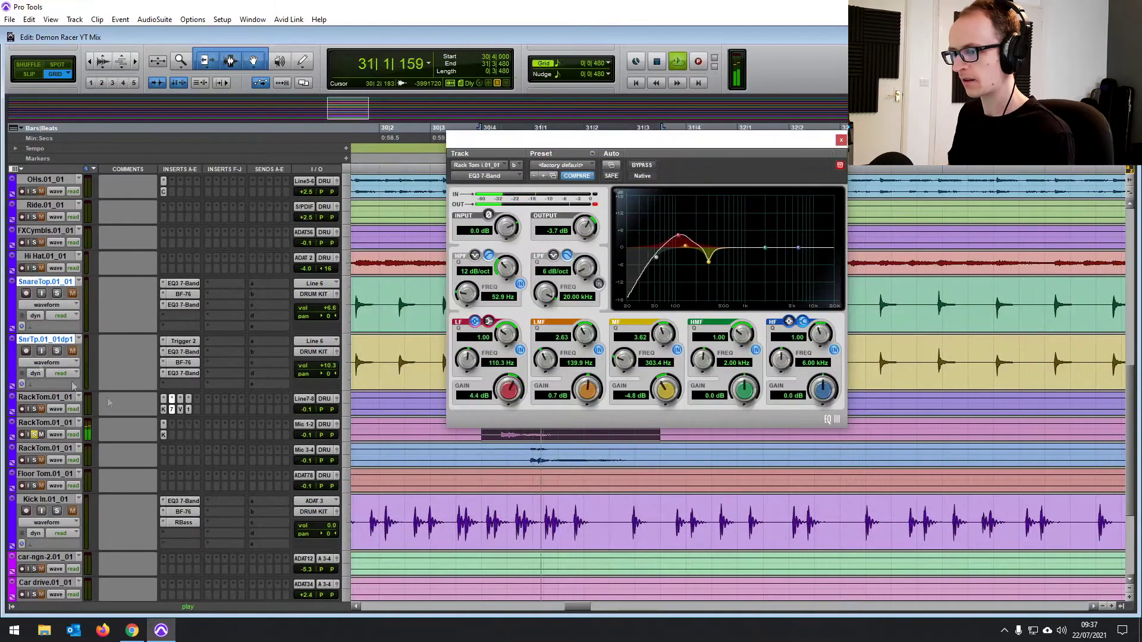
pyautogui.press('space')
pyautogui.hotkey('ctrl', 'shift', 'n')
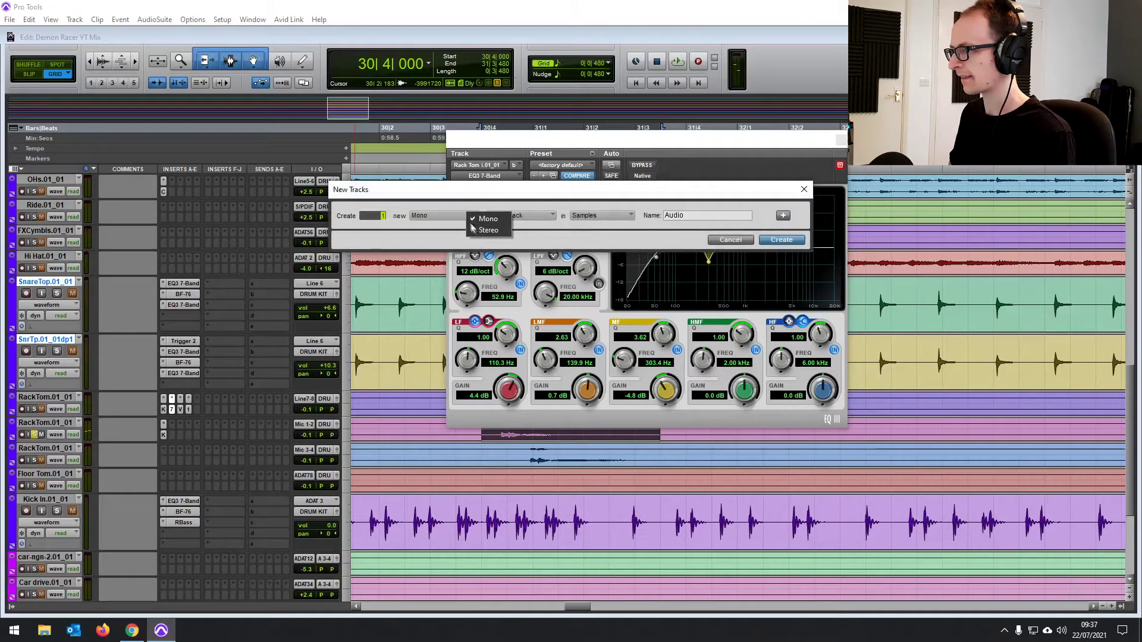
pyautogui.click(522, 216)
pyautogui.click(533, 258)
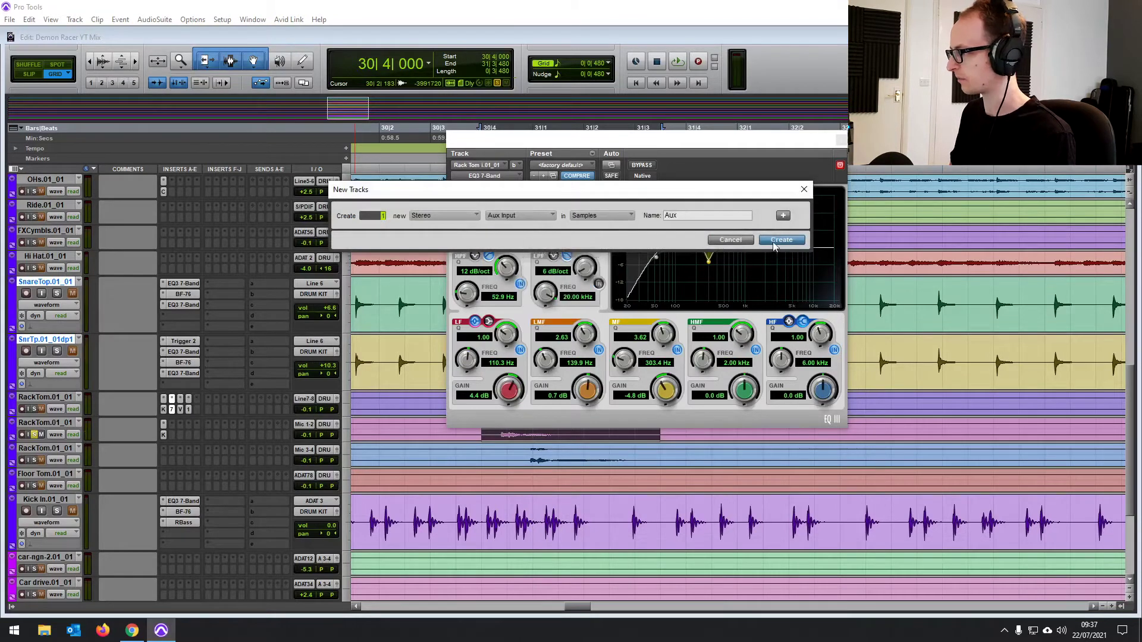
pyautogui.click(776, 241)
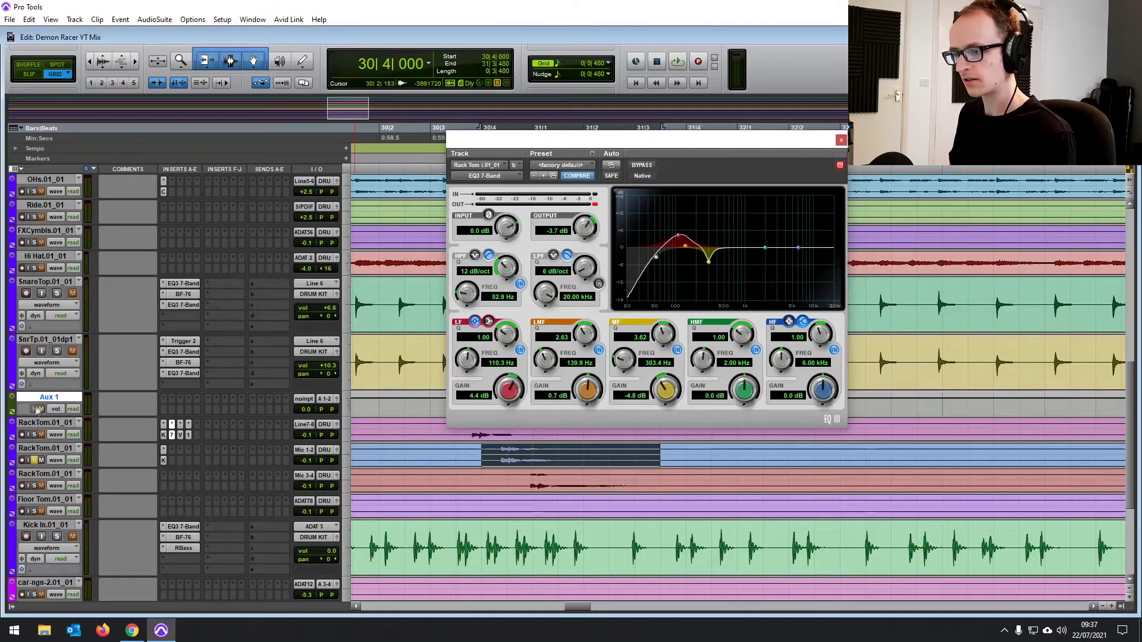
# Rename the Aux 1 track to 'TOMS'
pyautogui.doubleClick(11, 408)
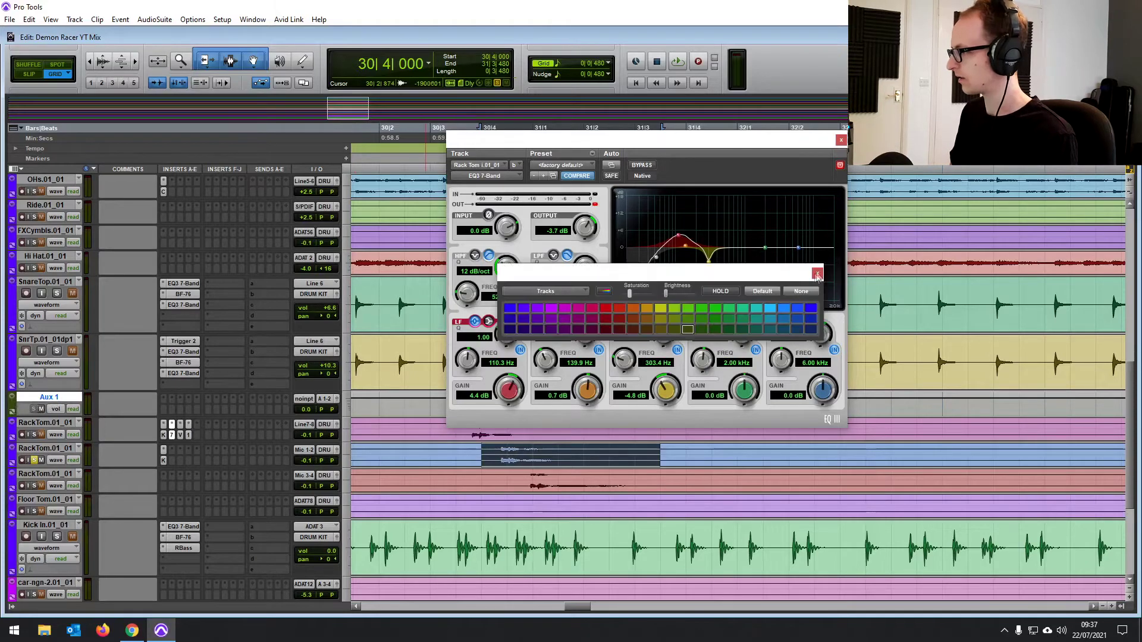
pyautogui.click(817, 274)
pyautogui.doubleClick(68, 399)
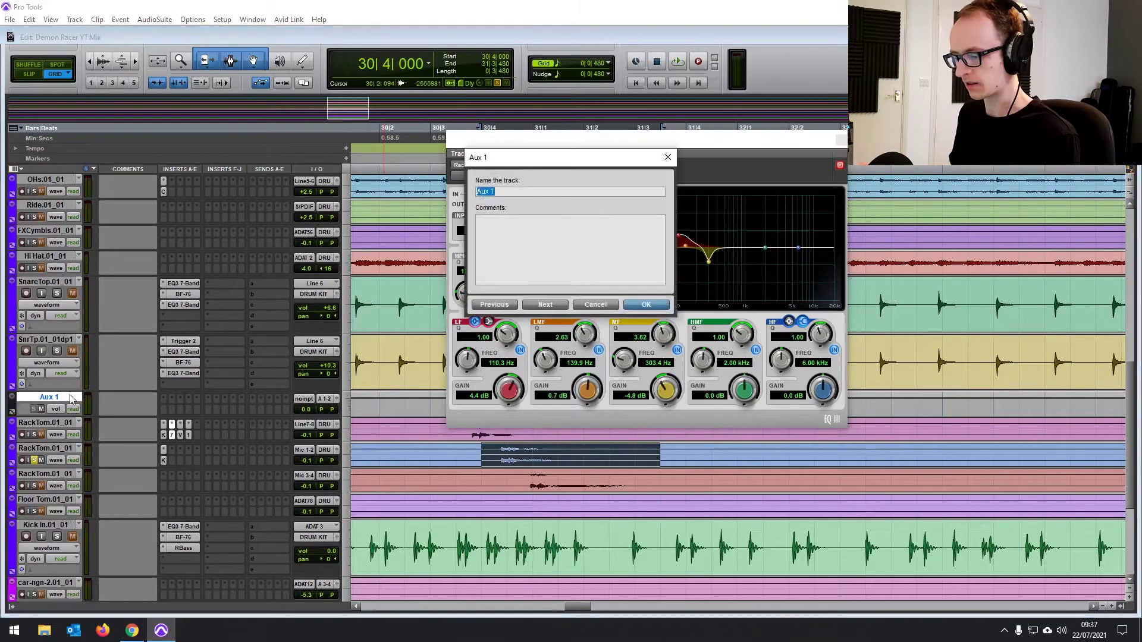
pyautogui.write('TOMS#')
pyautogui.press('Return')
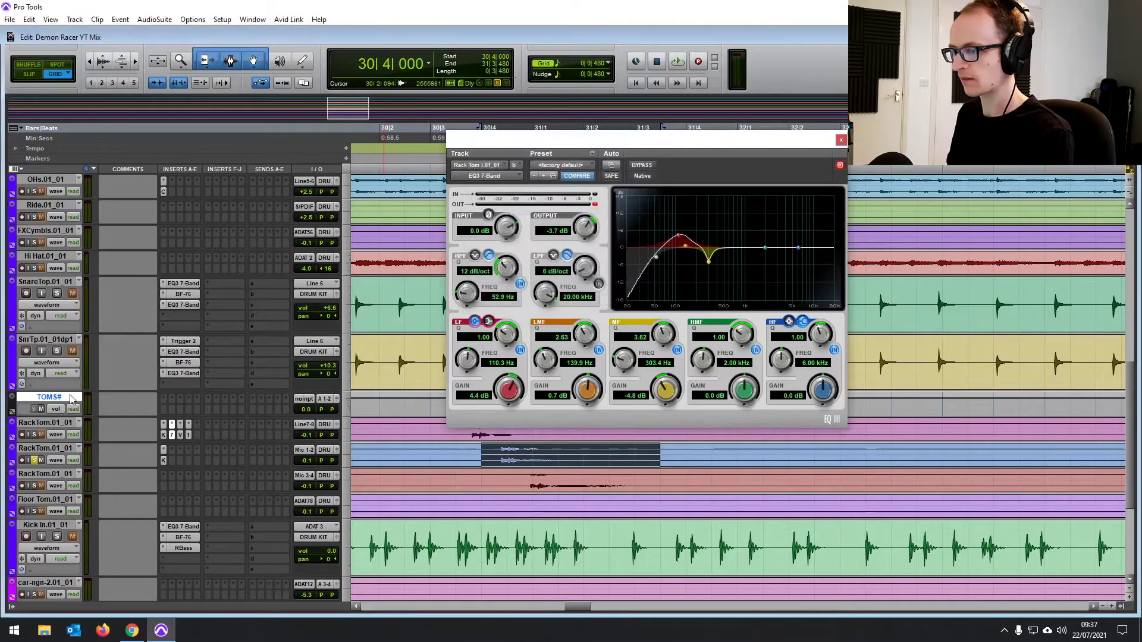
pyautogui.doubleClick(70, 398)
pyautogui.press('Return')
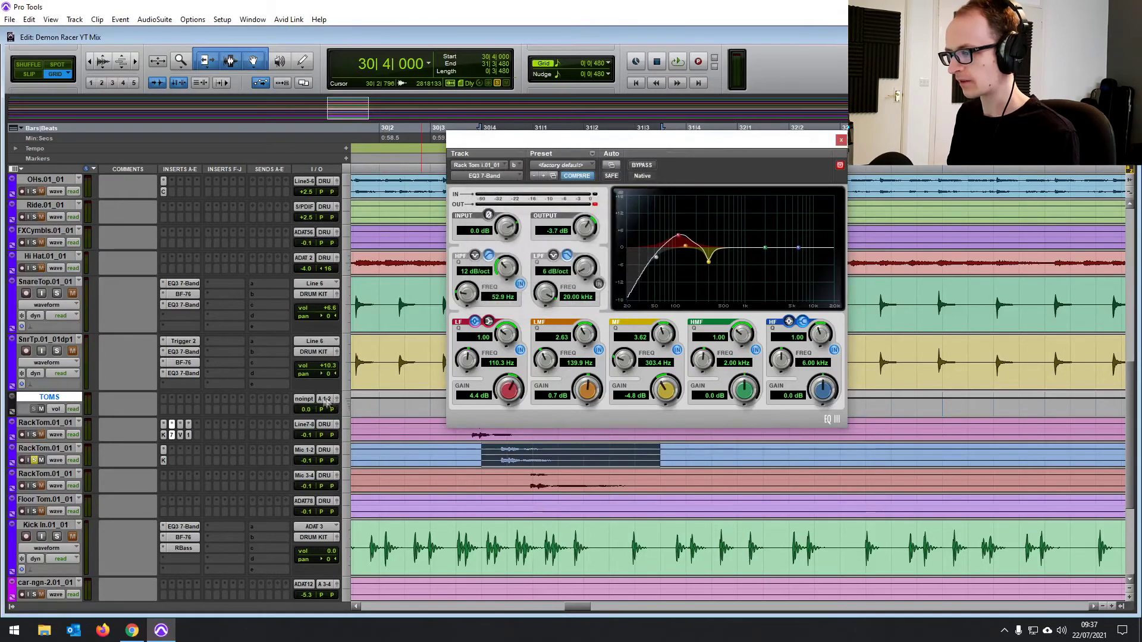
# Route the TOMS output to the DRUM KIT bus
pyautogui.click(323, 397)
pyautogui.moveTo(350, 443)
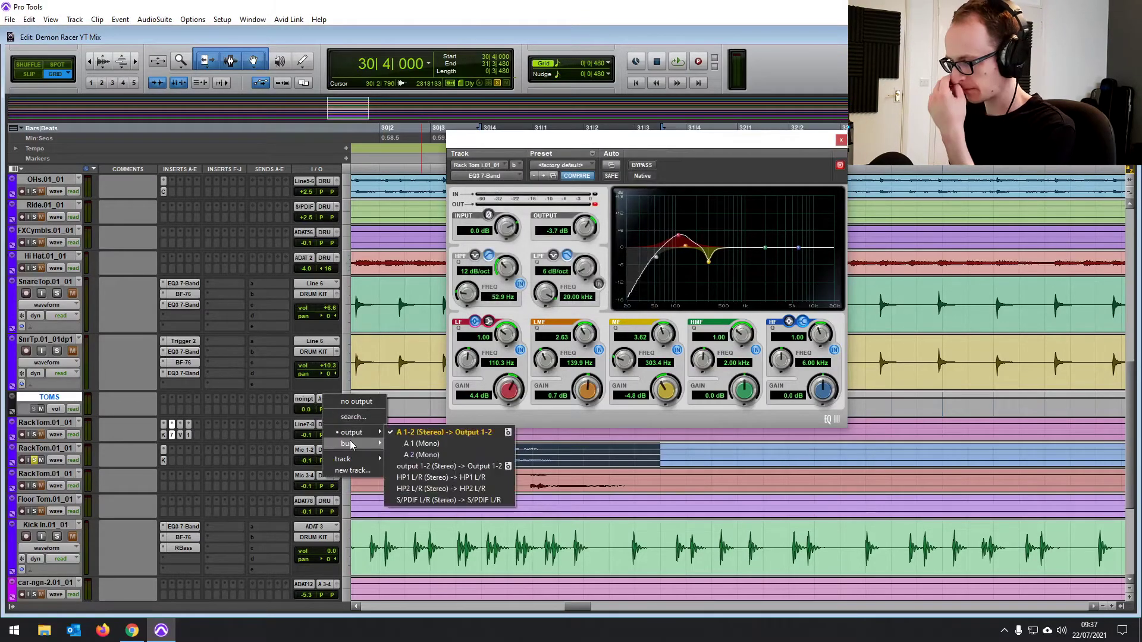
pyautogui.moveTo(402, 444)
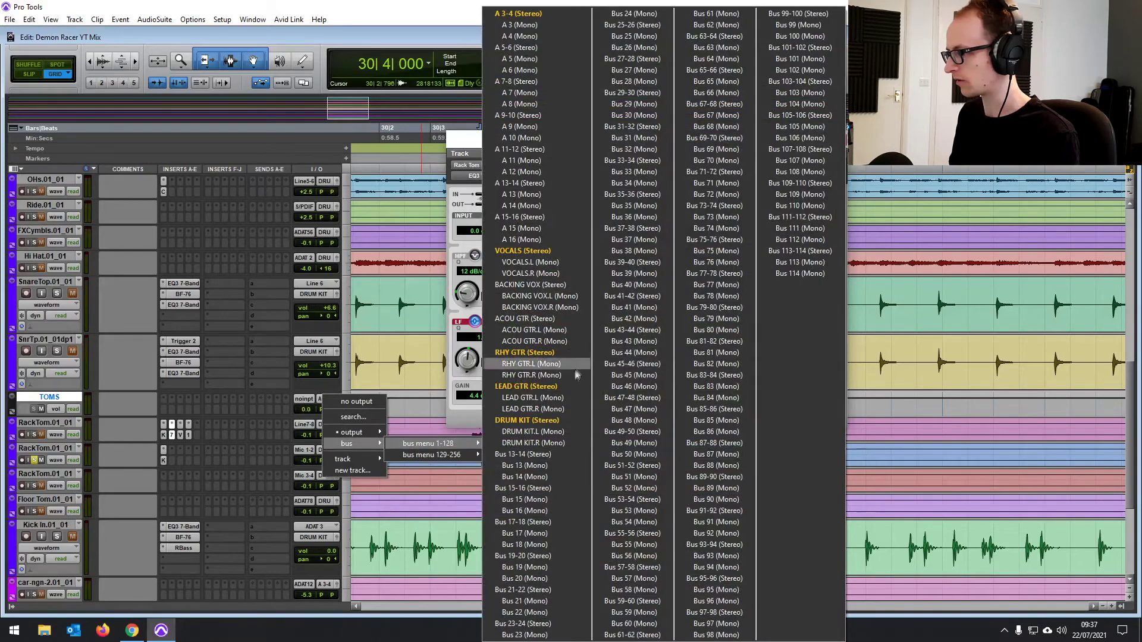
pyautogui.click(526, 419)
# Set the TOMS input to Bus 13-14
pyautogui.scroll(5, 248, 403)
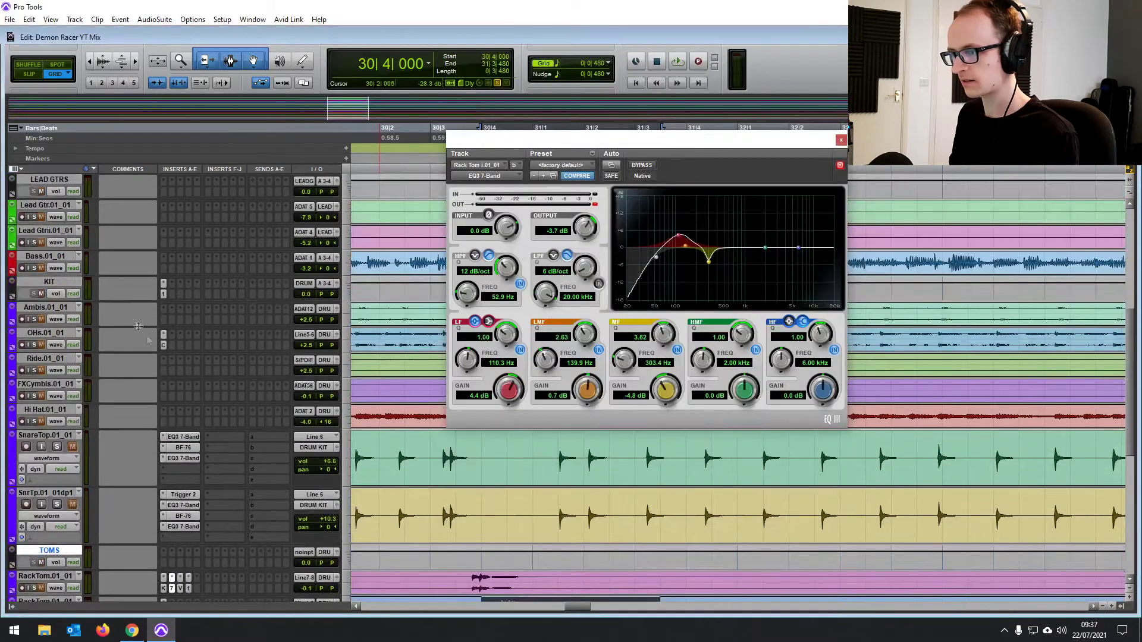
pyautogui.scroll(-3, 300, 289)
pyautogui.scroll(-2, 302, 428)
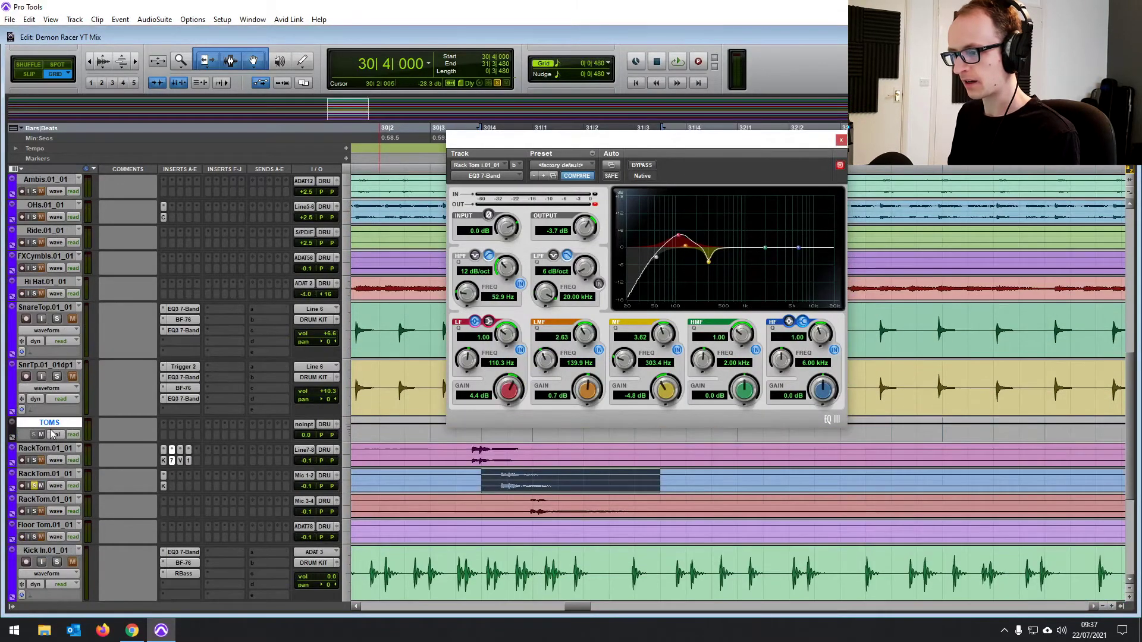
pyautogui.click(303, 425)
pyautogui.moveTo(326, 469)
pyautogui.moveTo(404, 471)
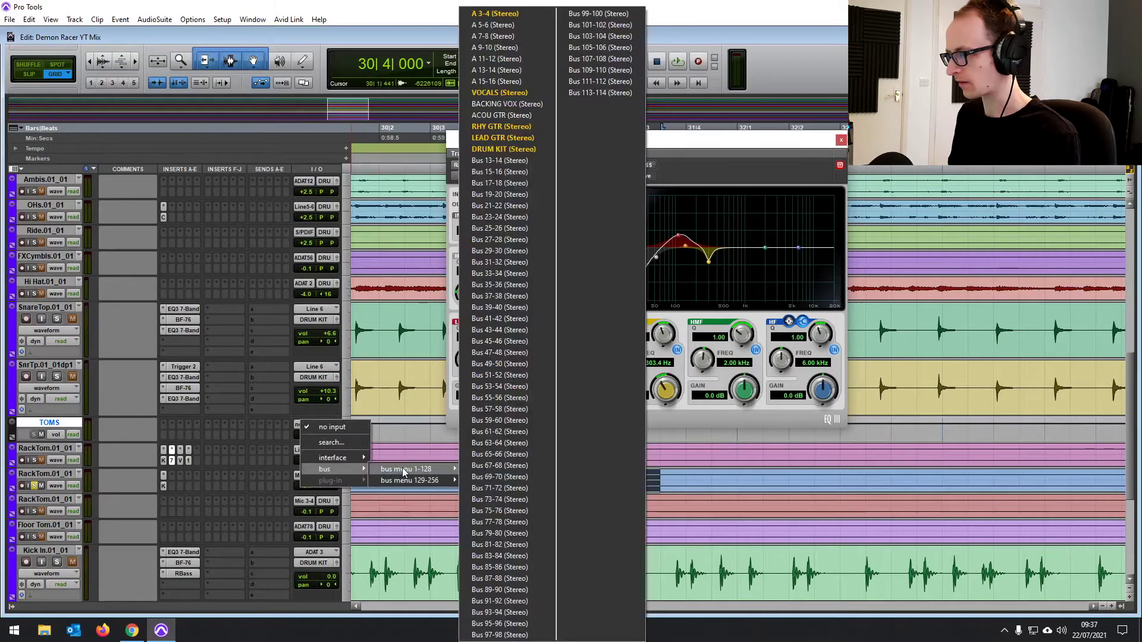
pyautogui.click(485, 161)
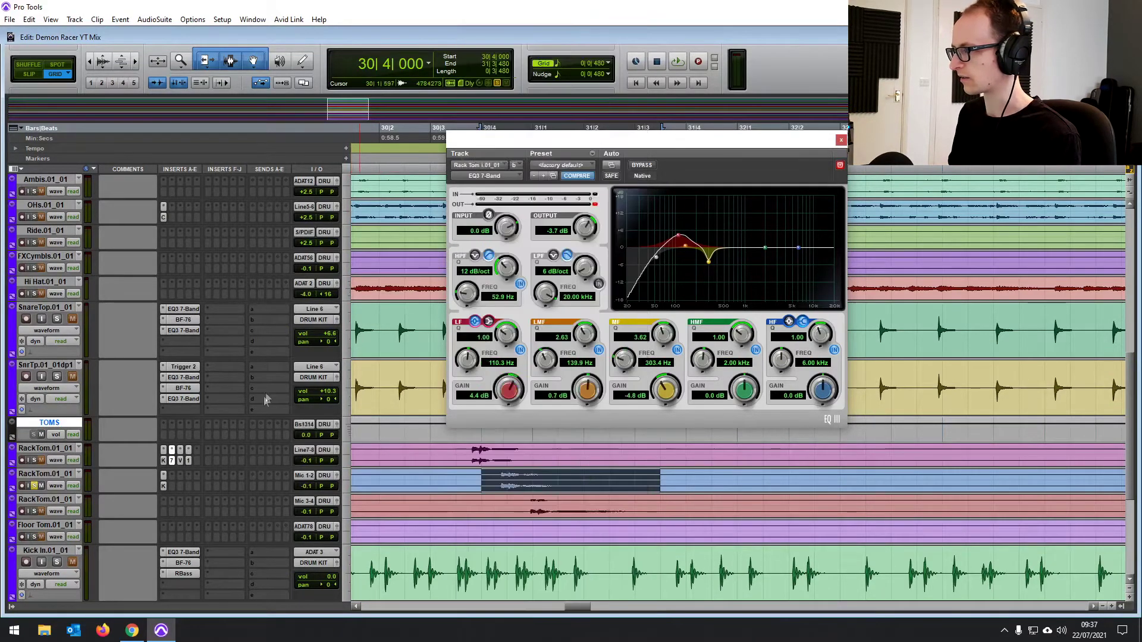
# Route the rack toms through Floor Tom.01_01 outputs to Bus 13-14
pyautogui.click(57, 449)
pyautogui.keyDown('shift'); pyautogui.click(49, 526); pyautogui.keyUp('shift')
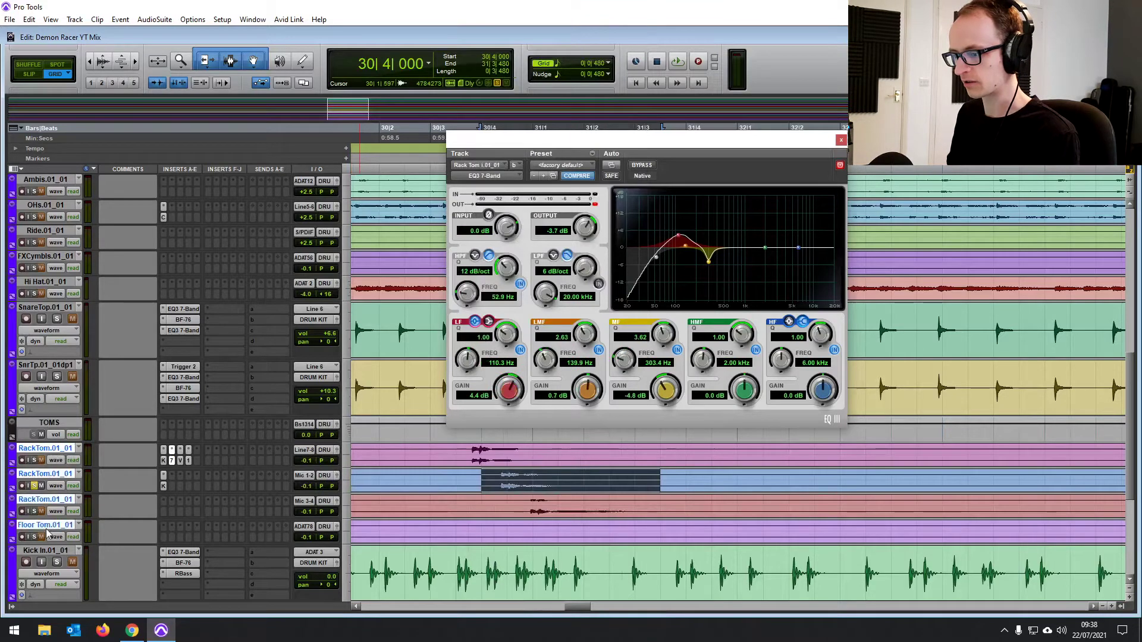
pyautogui.click(324, 502)
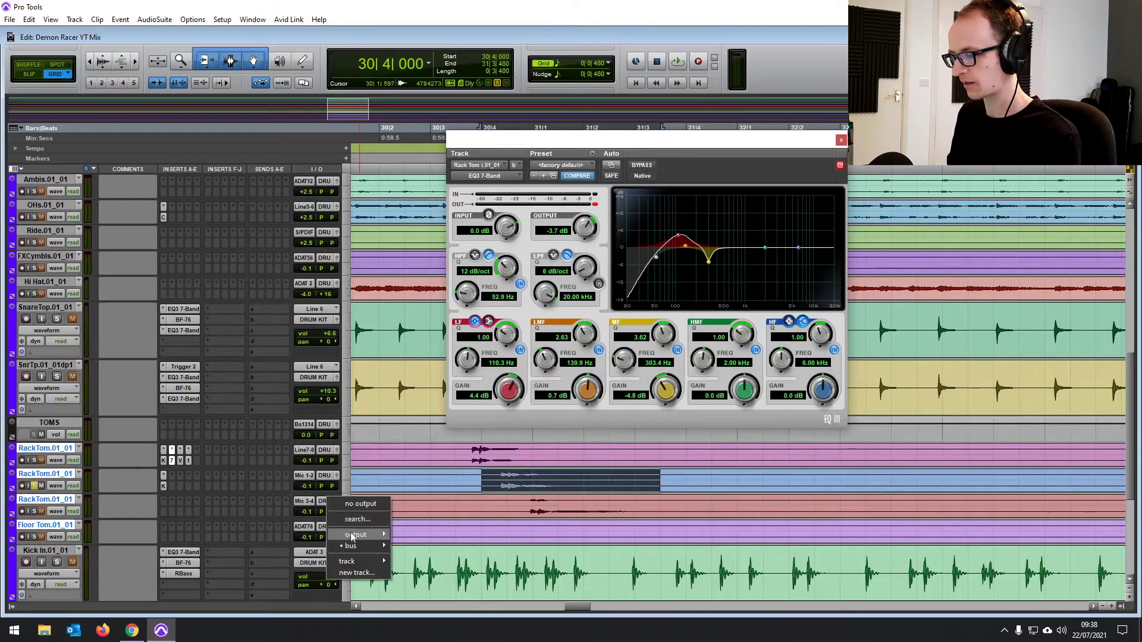
pyautogui.moveTo(357, 545)
pyautogui.moveTo(434, 546)
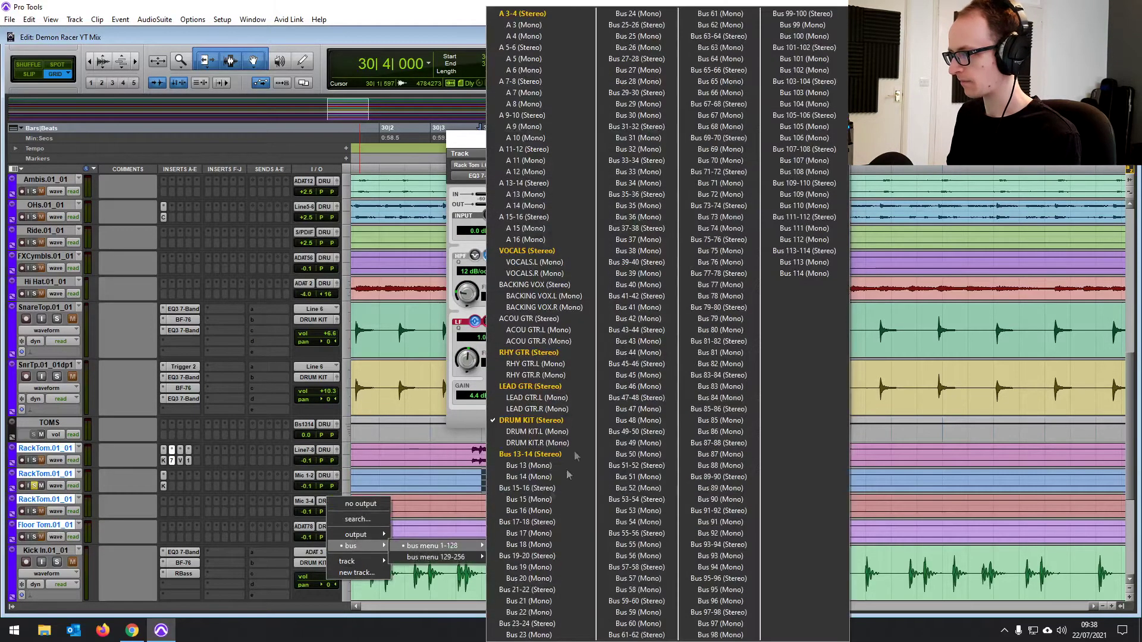
pyautogui.click(524, 453)
# Add Virtual Mix Rack to an insert on the tom tracks
pyautogui.scroll(-2, 484, 462)
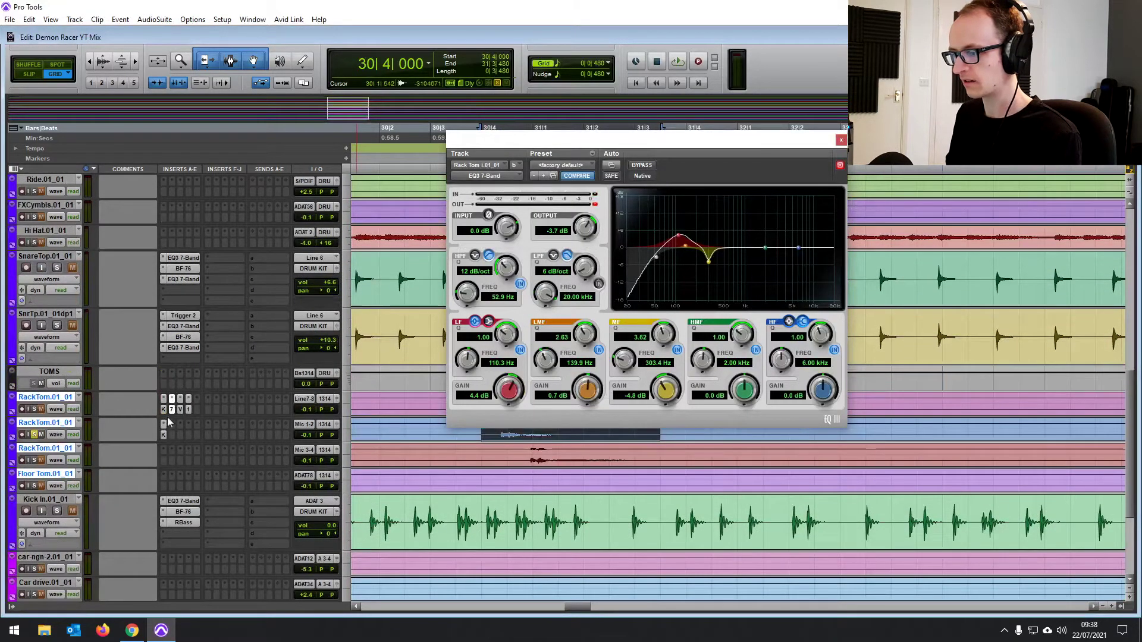
pyautogui.click(168, 422)
pyautogui.click(171, 426)
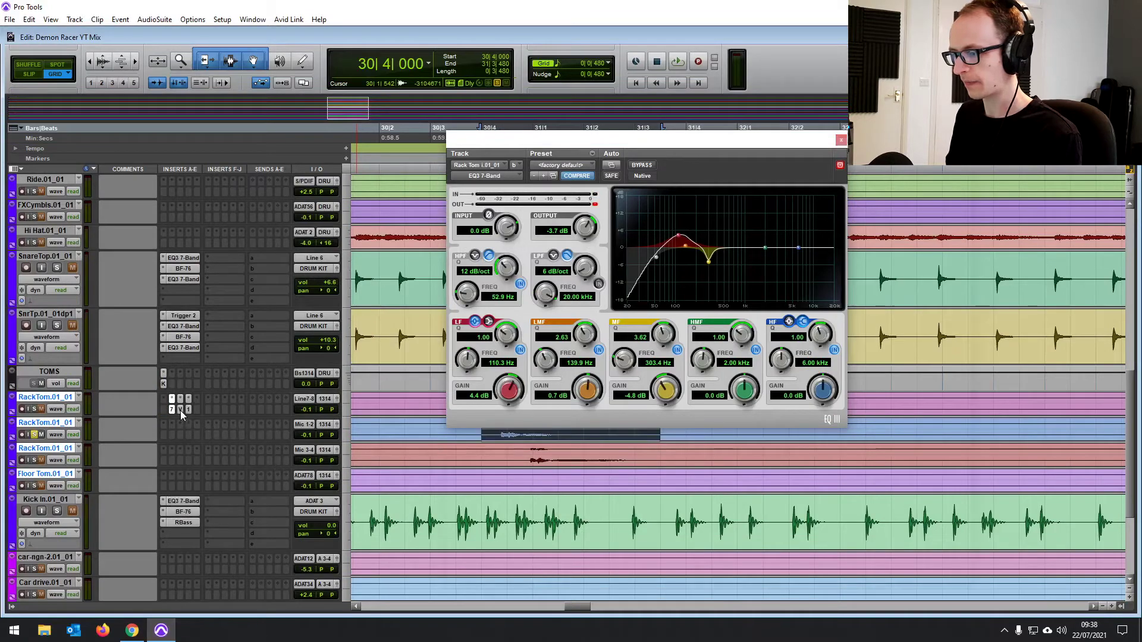
pyautogui.click(180, 410)
# Add Virtual Mix Rack to the TOMS bus, copy the EQ to the third rack tom, and lift its low boost to 103.9 Hz
pyautogui.click(172, 381)
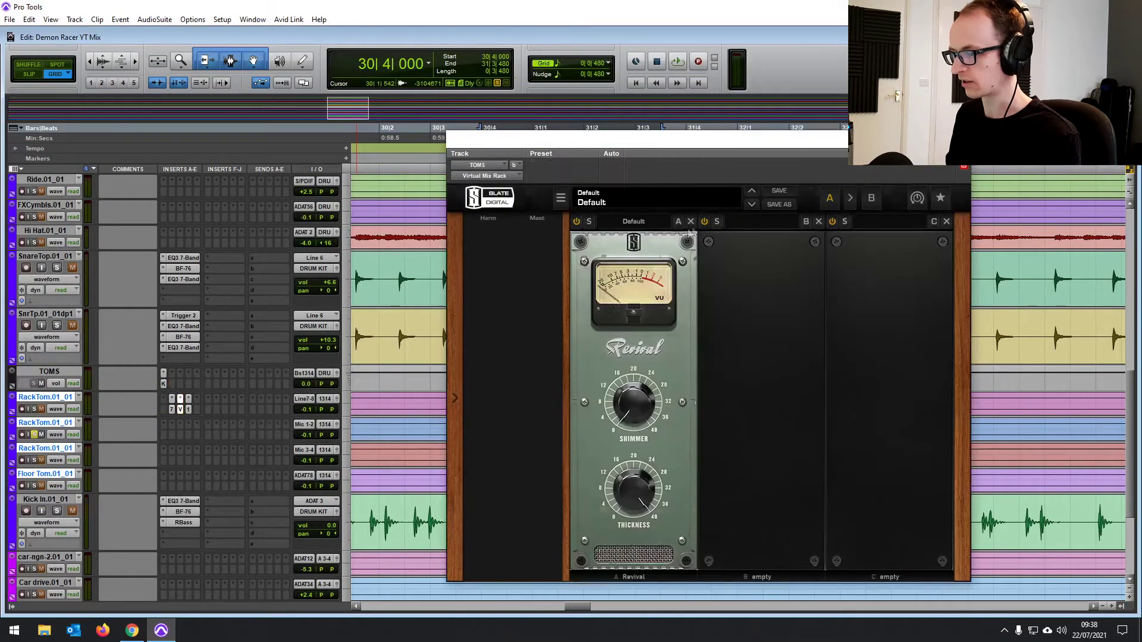
pyautogui.hotkey('ctrl', 'alt', 'w')
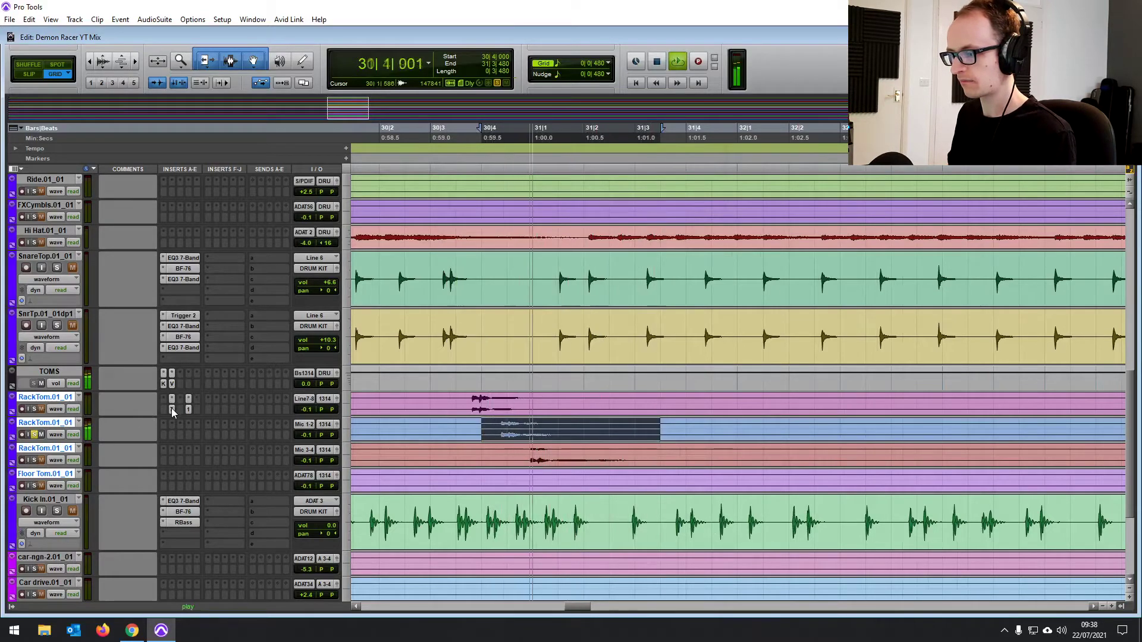
pyautogui.moveTo(171, 409); pyautogui.dragTo(171, 459)
pyautogui.click(172, 459)
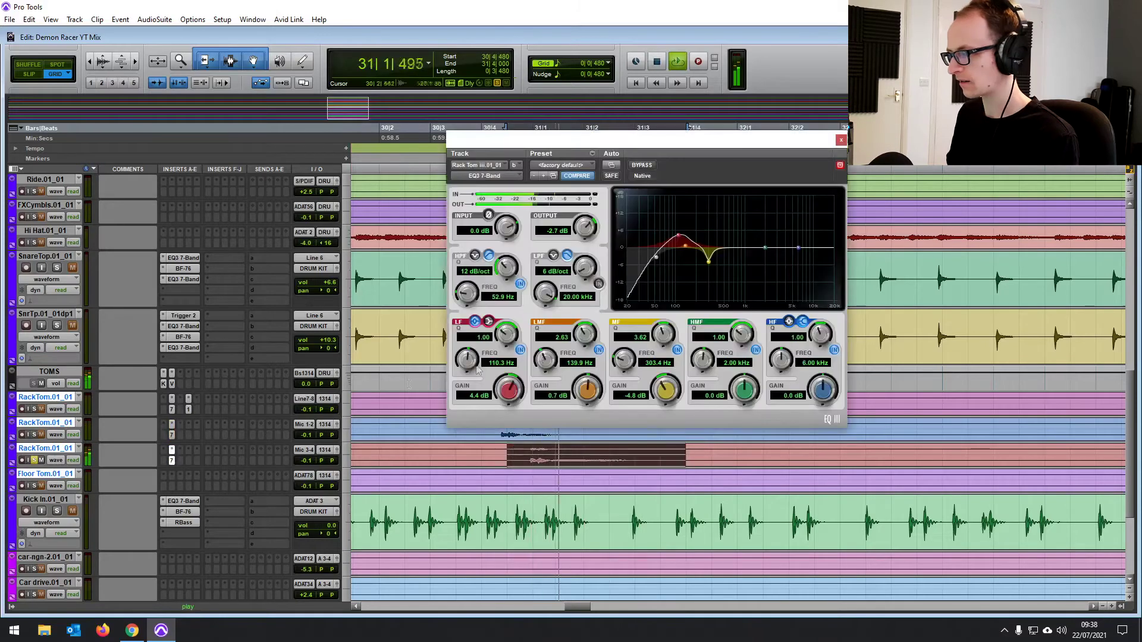
pyautogui.moveTo(656, 258); pyautogui.dragTo(675, 224)
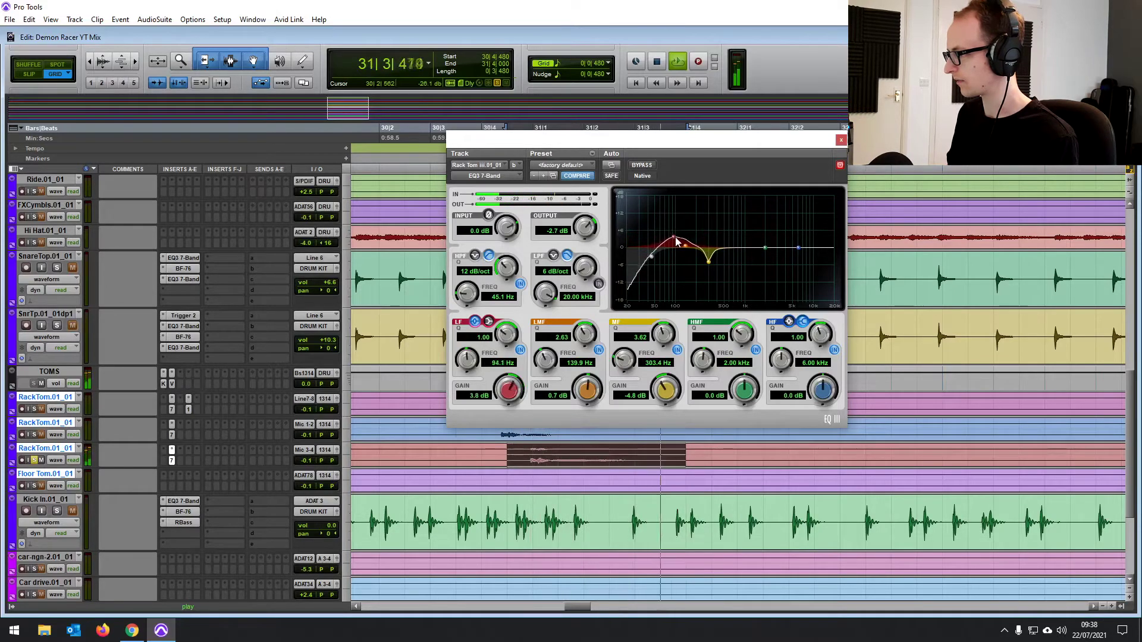
pyautogui.moveTo(676, 241); pyautogui.dragTo(678, 240)
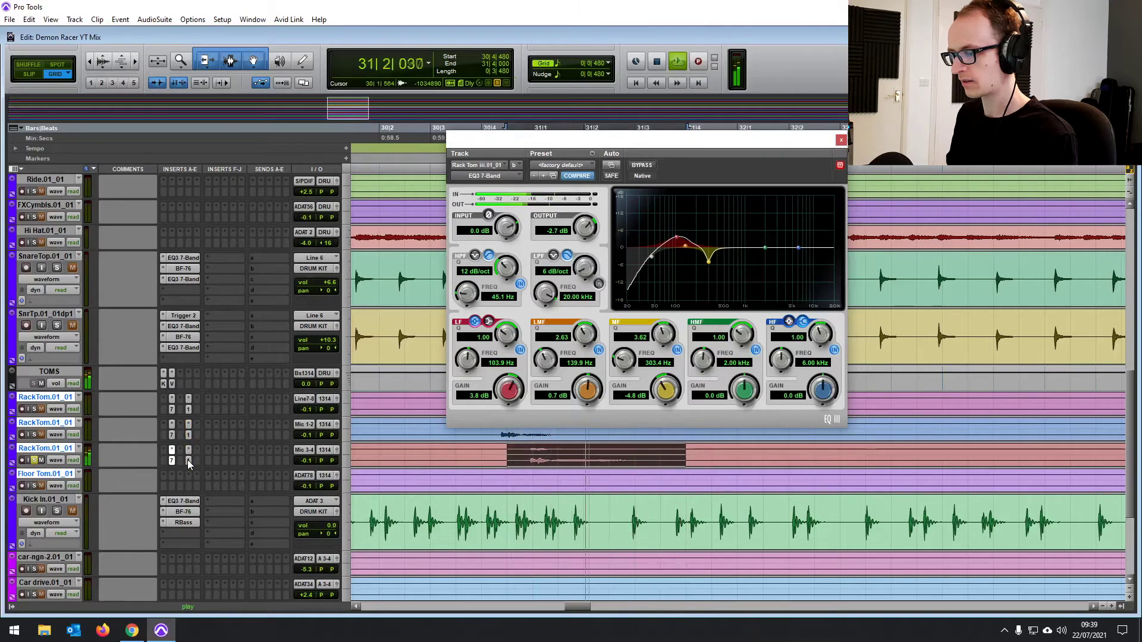
# Raise the rack tom gate thresholds to -40.4 dB open and -47.6 dB close, then stop playback
pyautogui.click(188, 457)
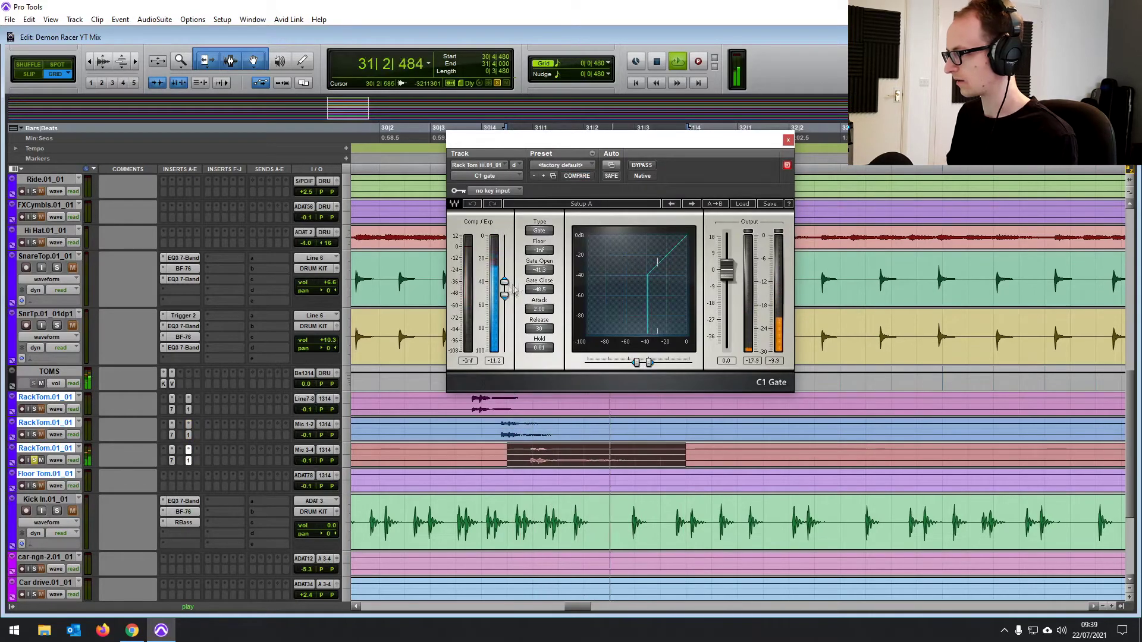
pyautogui.moveTo(504, 286); pyautogui.dragTo(504, 283)
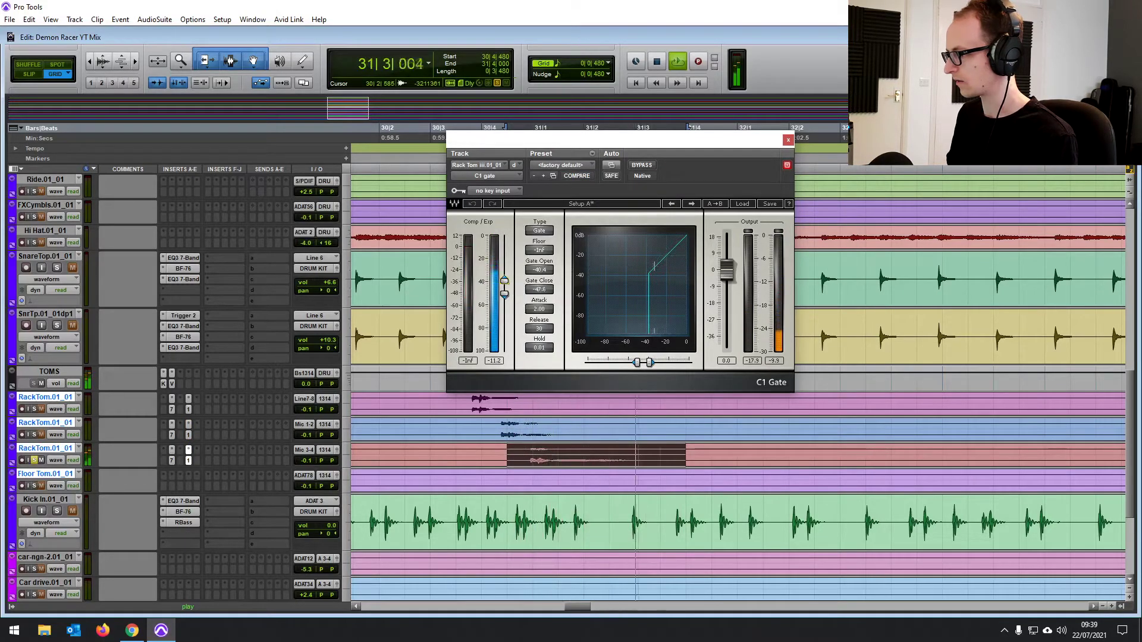
pyautogui.click(788, 140)
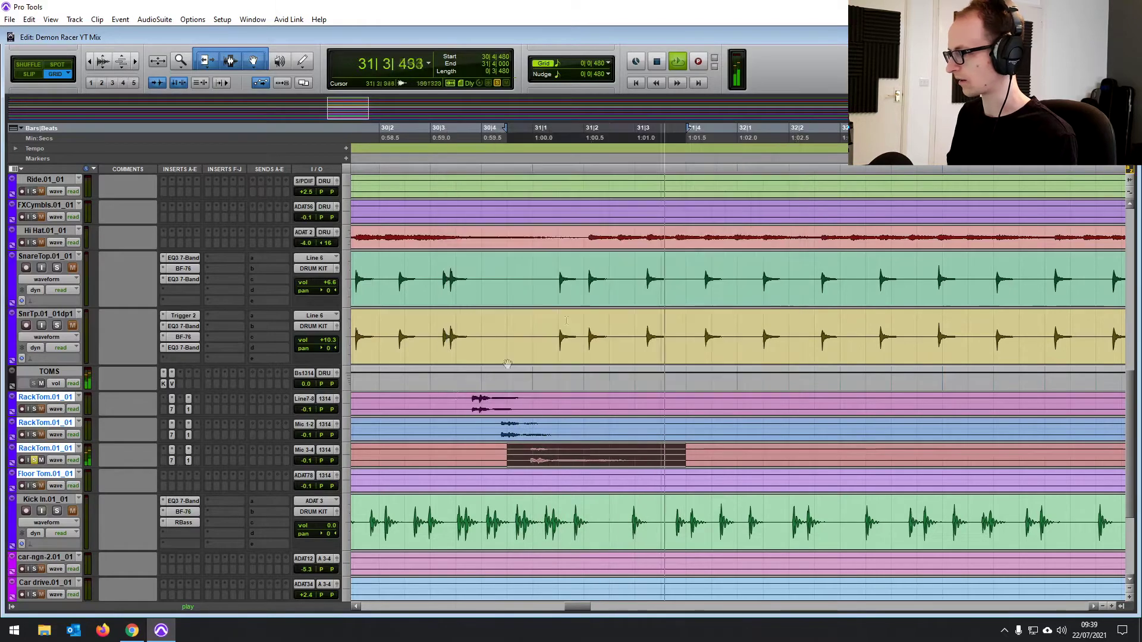
pyautogui.press('space')
# Loop a selected Floor Tom passage around bars 5–13
pyautogui.click(485, 453)
pyautogui.hotkey('ctrl', '[')
pyautogui.hotkey('ctrl', '[')
pyautogui.hotkey('ctrl', '[')
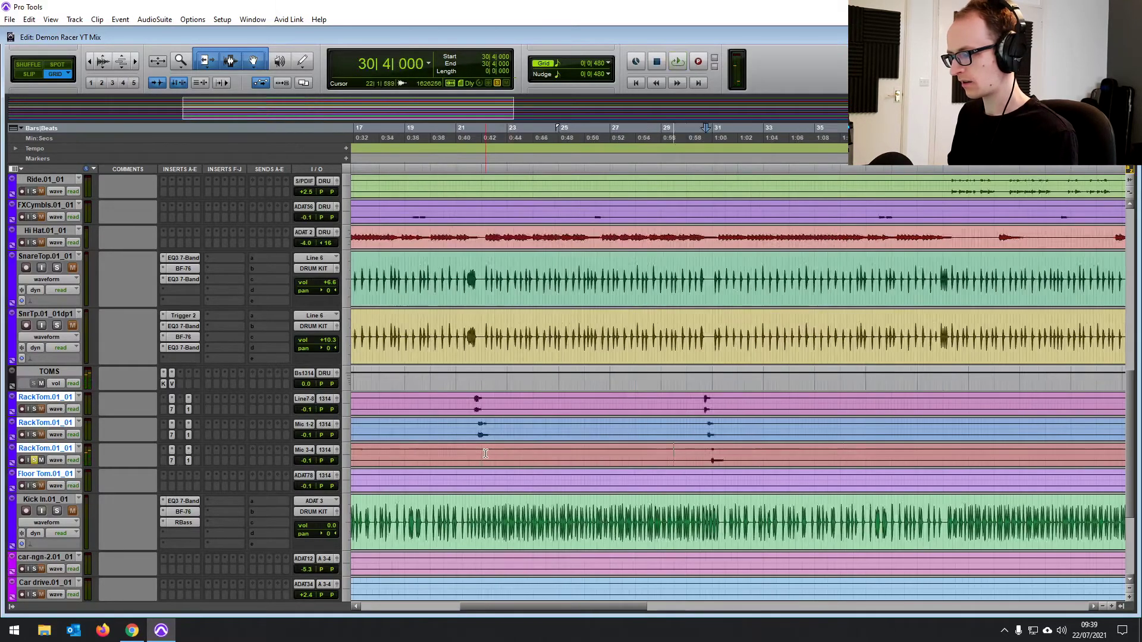
pyautogui.press('Home')
pyautogui.click(625, 479)
pyautogui.hotkey('ctrl', ']')
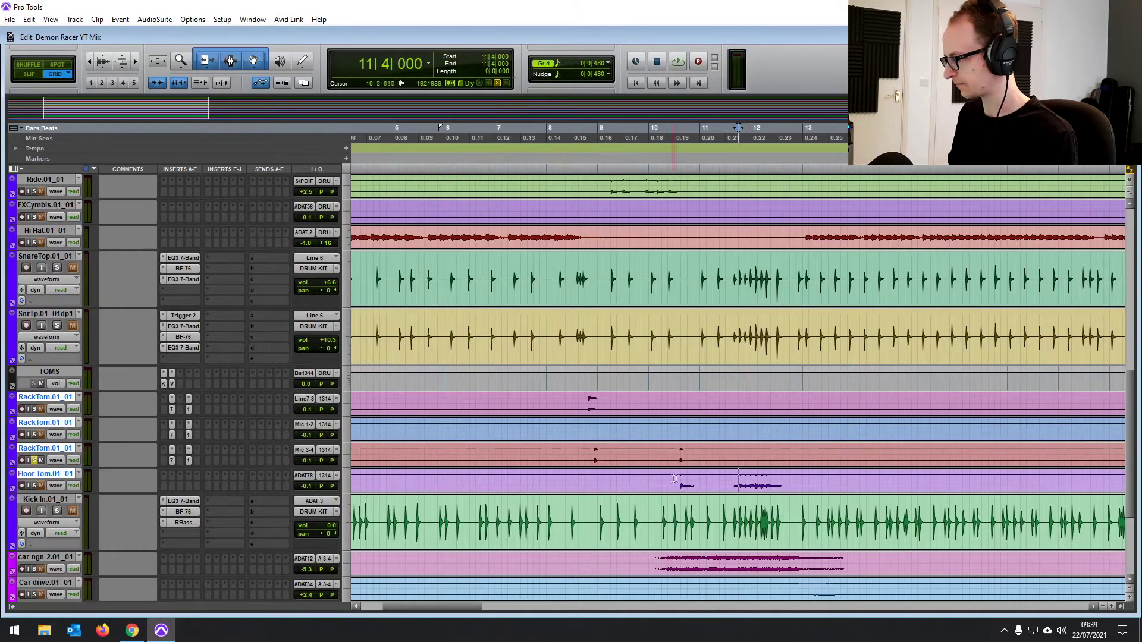
pyautogui.moveTo(677, 479); pyautogui.dragTo(813, 486)
pyautogui.press('space')
pyautogui.press('space')
pyautogui.moveTo(734, 479); pyautogui.dragTo(798, 479)
pyautogui.scroll(-1, 798, 480)
pyautogui.press('space')
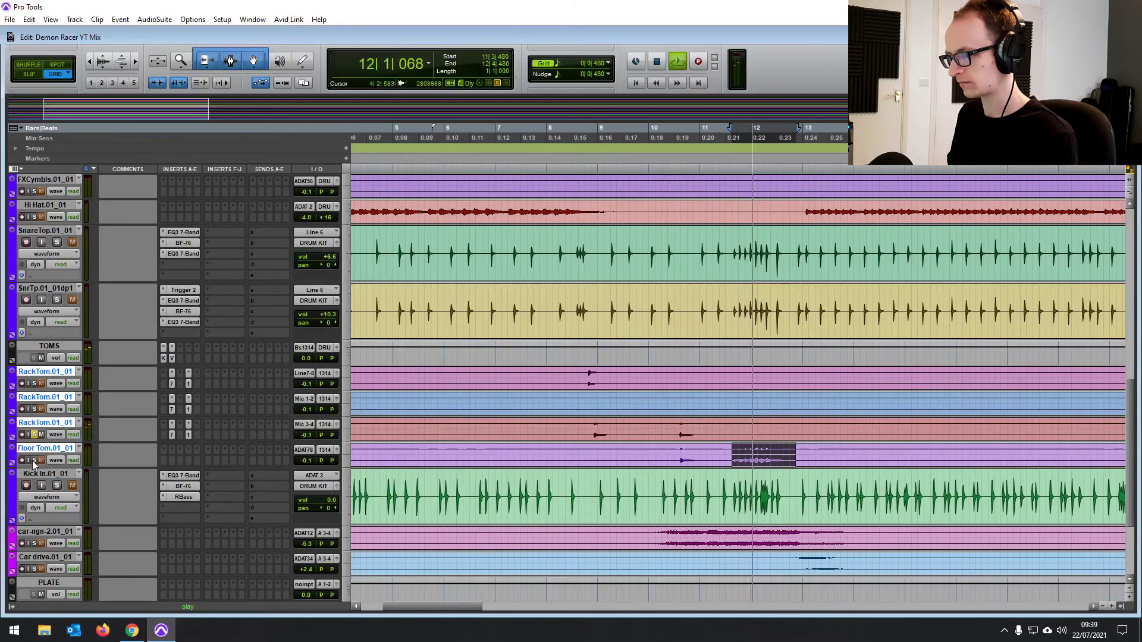
# Solo Floor Tom, nudge its EQ3 low-frequency boost up, and set one insert to 'no insert'
pyautogui.click(34, 459)
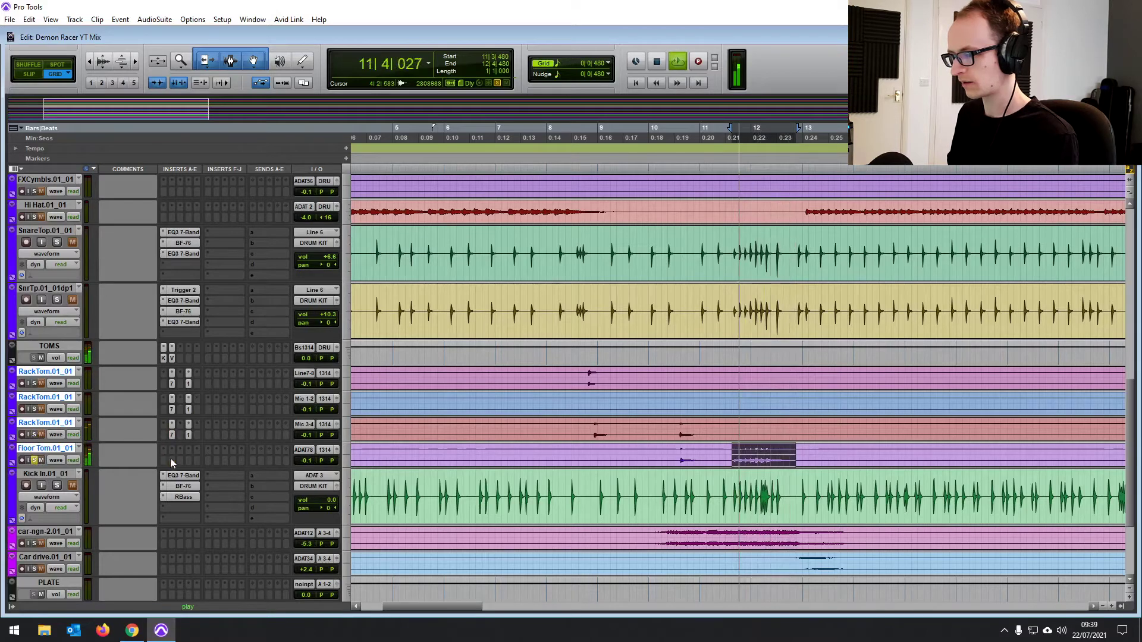
pyautogui.click(171, 461)
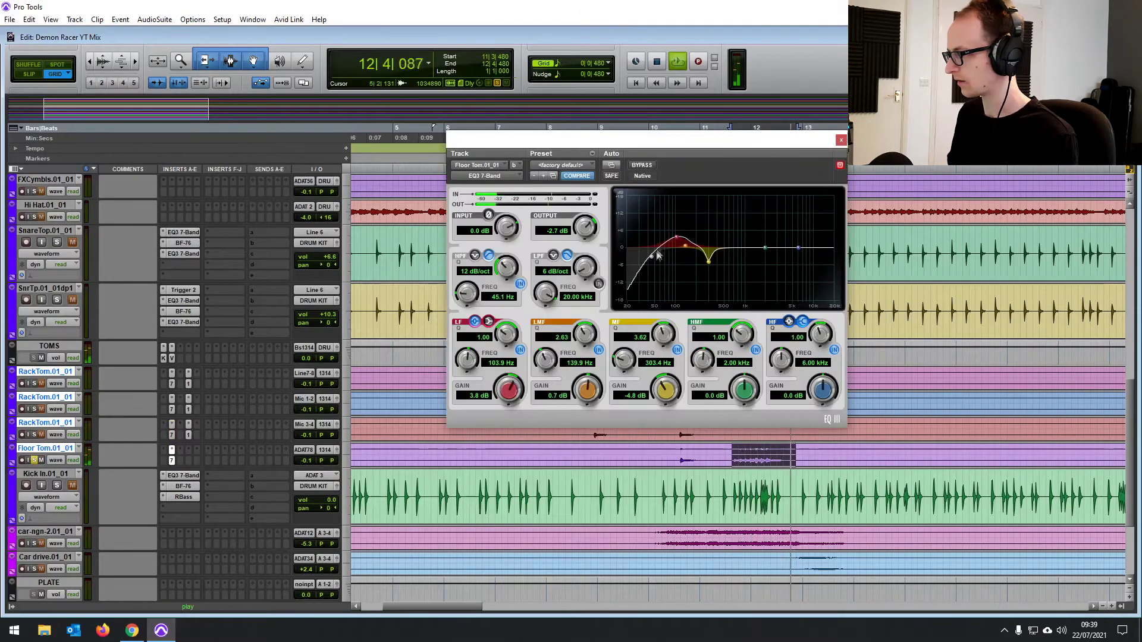
pyautogui.moveTo(677, 244)
pyautogui.mouseDown()
pyautogui.moveTo(680, 205)
pyautogui.moveTo(680, 240)
pyautogui.mouseUp()
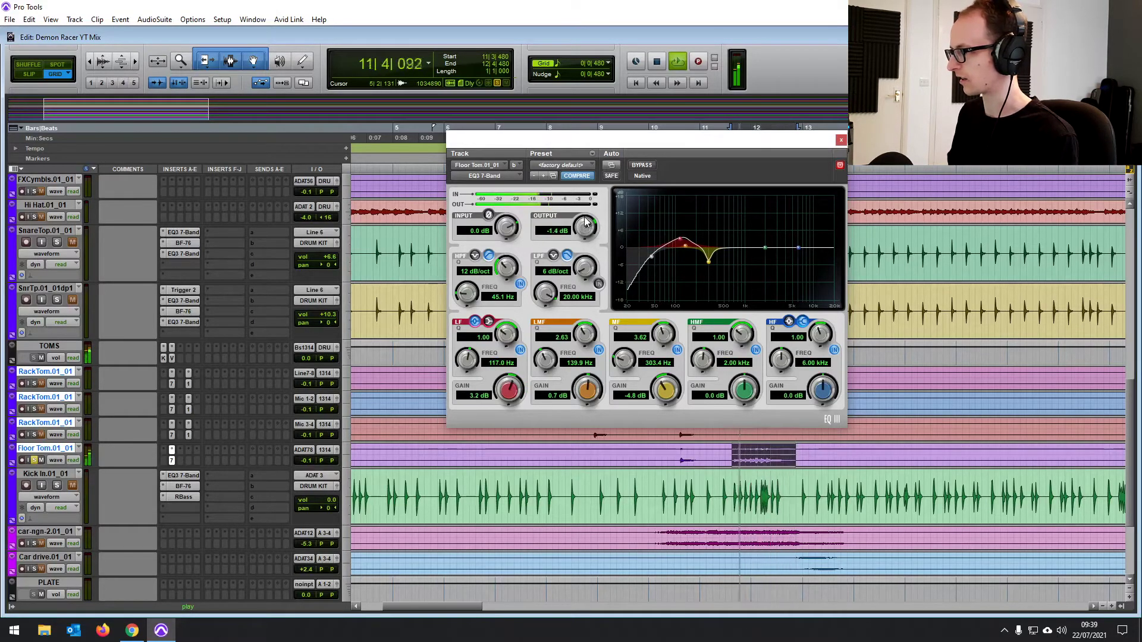
pyautogui.hotkey('ctrl', 'w')
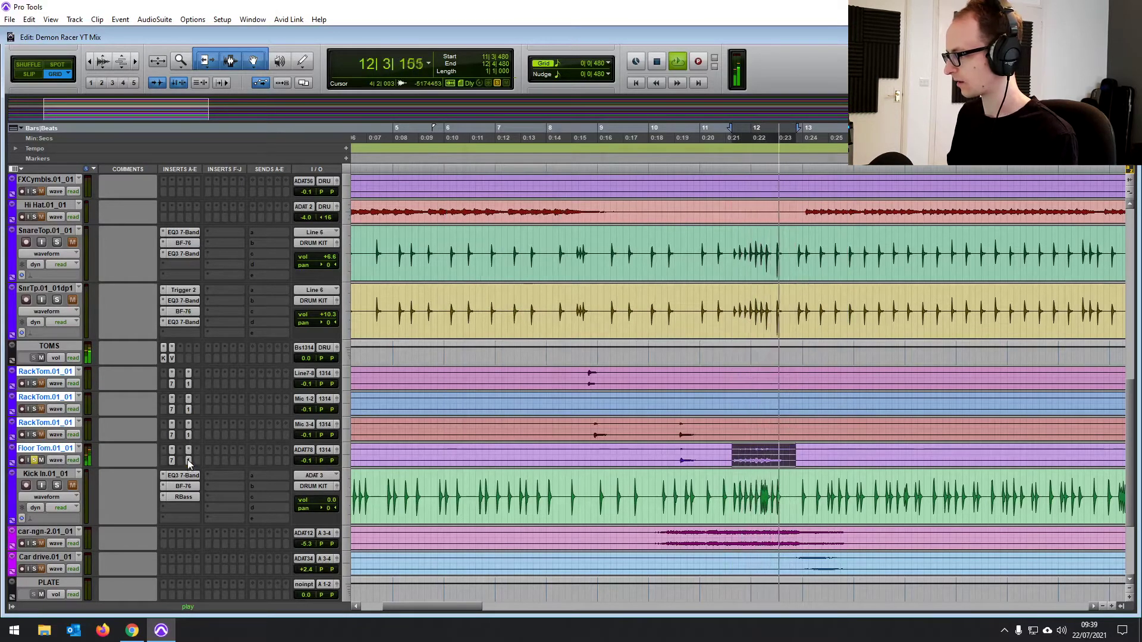
pyautogui.click(187, 461)
pyautogui.click(197, 457)
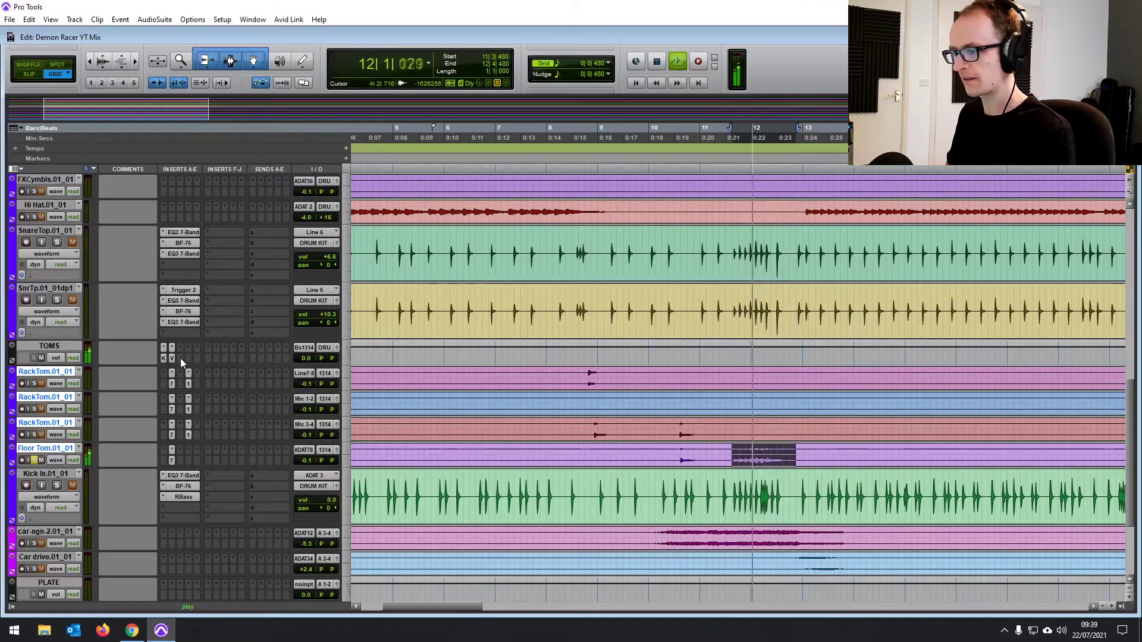
# Select bars 8–12 across all tom tracks and play them back
pyautogui.hotkey('ctrl', '[')
pyautogui.hotkey('ctrl', '[')
pyautogui.moveTo(703, 444); pyautogui.dragTo(591, 416)
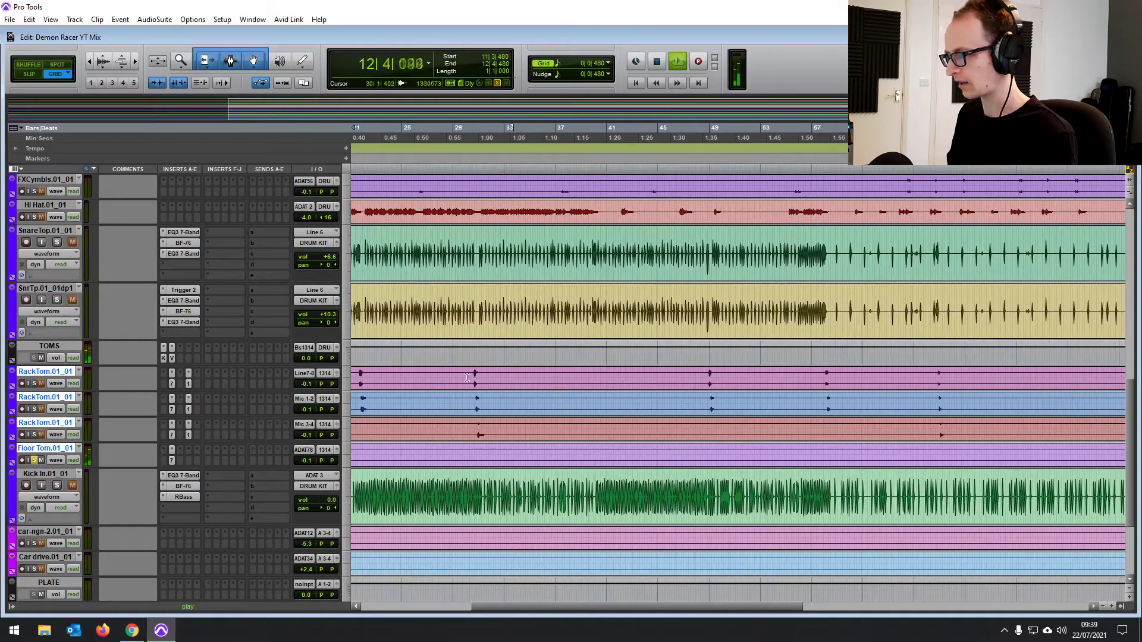
pyautogui.press('space')
pyautogui.moveTo(446, 373); pyautogui.dragTo(504, 460)
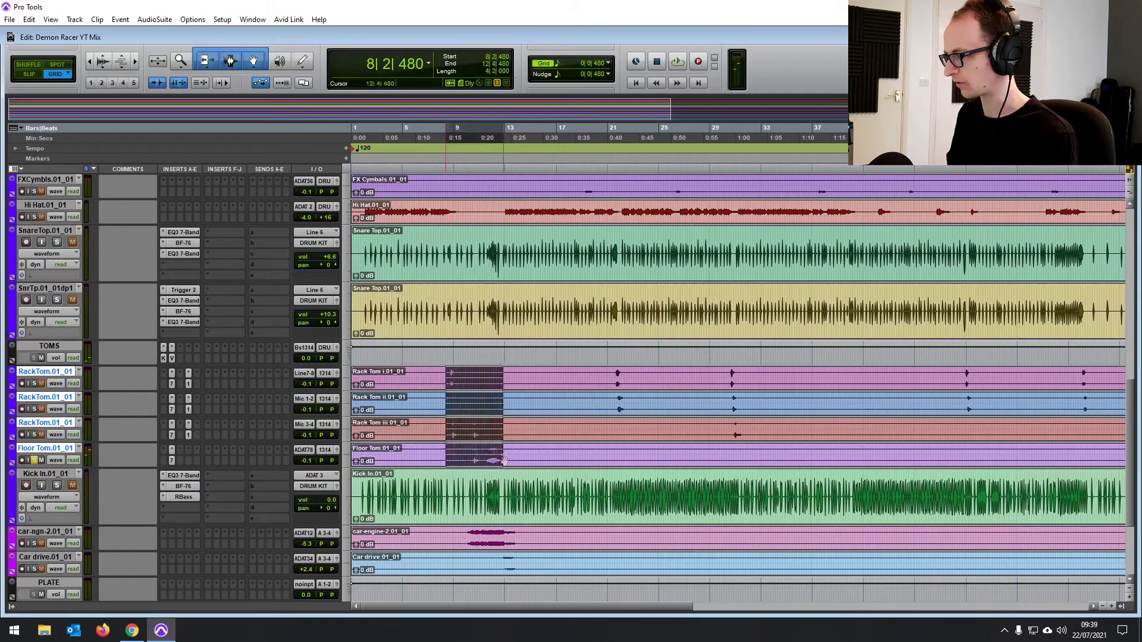
pyautogui.press('space')
pyautogui.click(179, 359)
pyautogui.moveTo(189, 409)
pyautogui.click(180, 359)
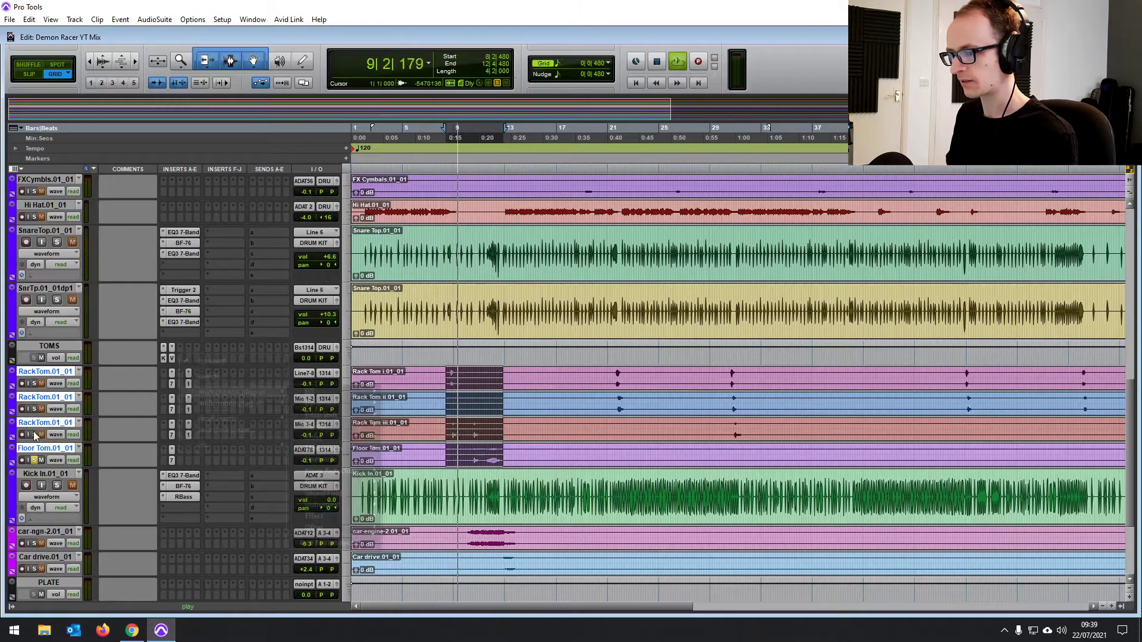
# Insert RCompressor from the Dynamics plug-ins on the TOMS bus
pyautogui.click(180, 359)
pyautogui.moveTo(255, 391)
pyautogui.moveTo(362, 402)
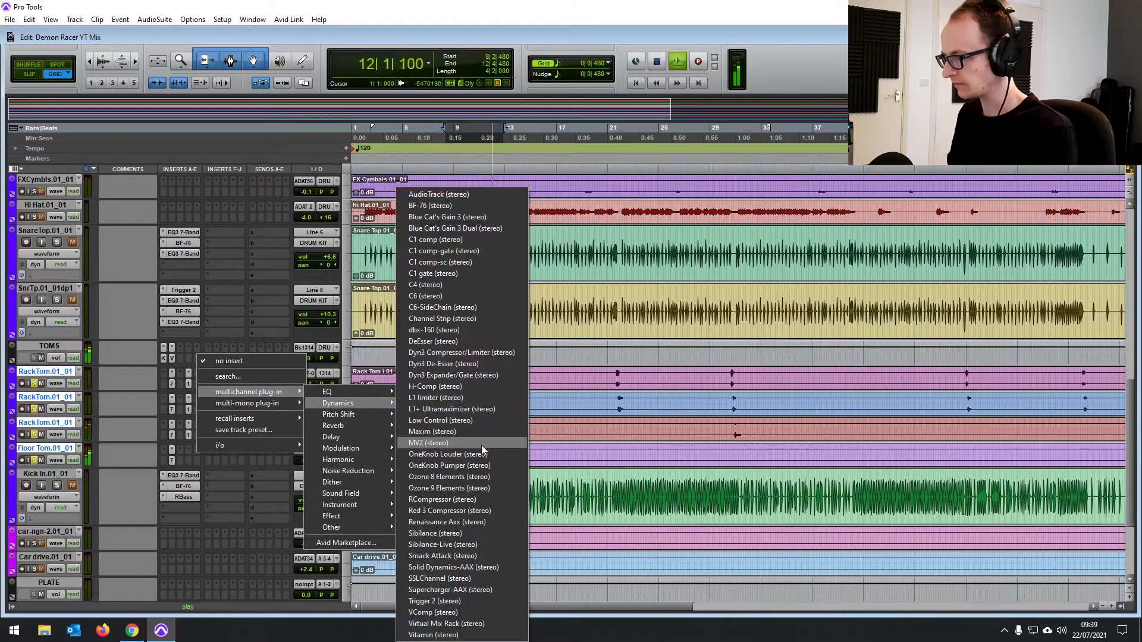
pyautogui.click(471, 499)
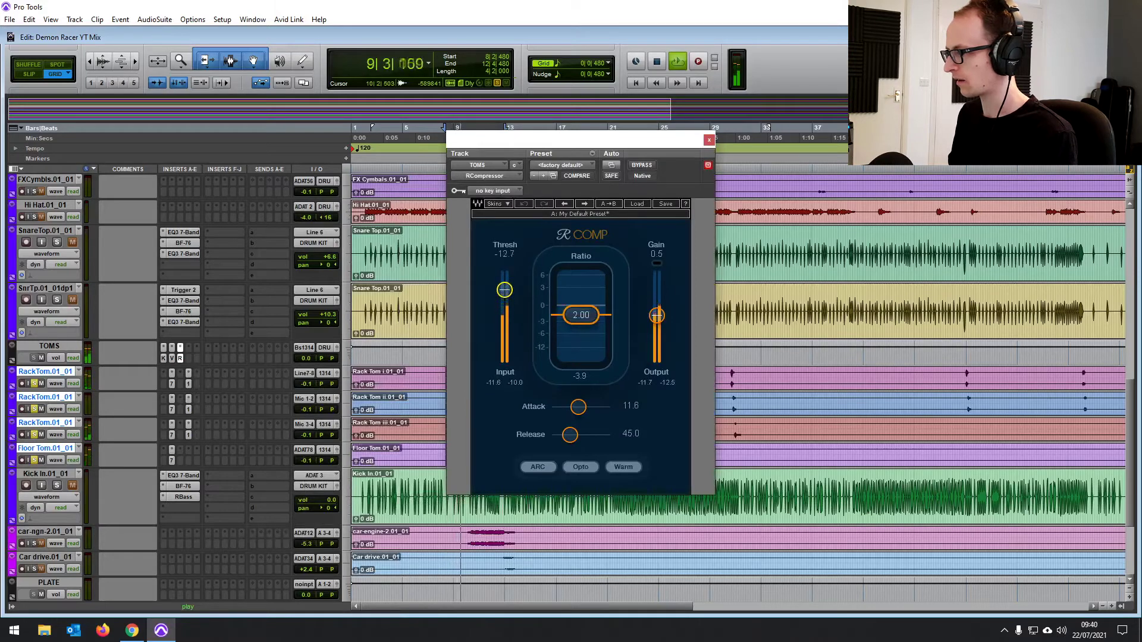
# Loop bars 30–32 on the three rack toms with the mixer showing
pyautogui.hotkey('ctrl', '=')
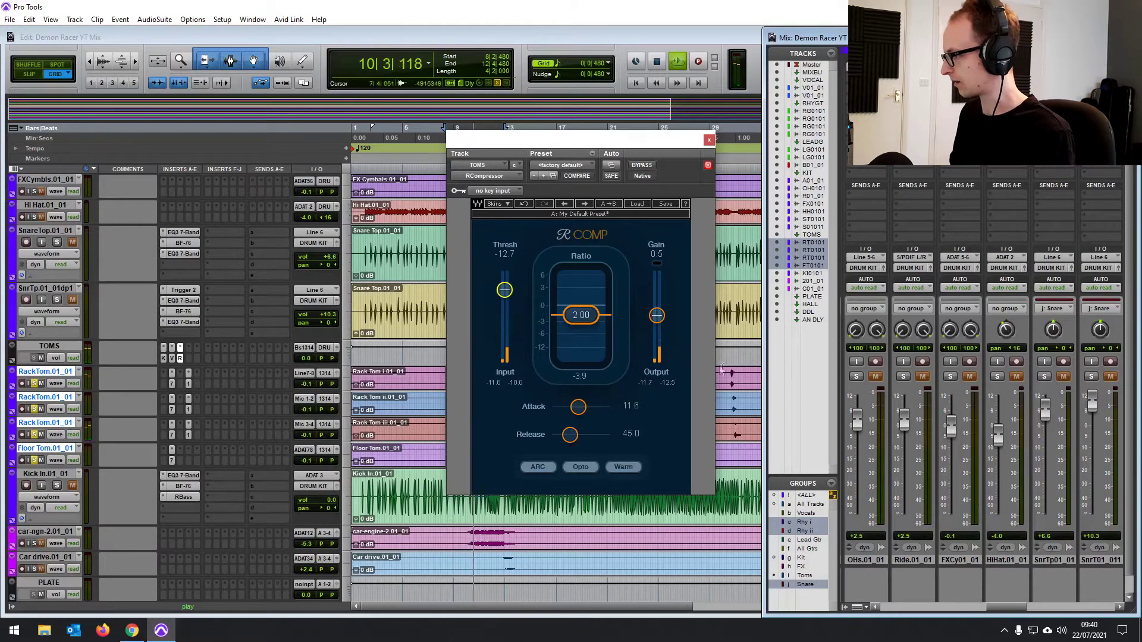
pyautogui.hotkey('ctrl', '=')
pyautogui.press('space')
pyautogui.moveTo(731, 375); pyautogui.dragTo(750, 433)
pyautogui.press('space')
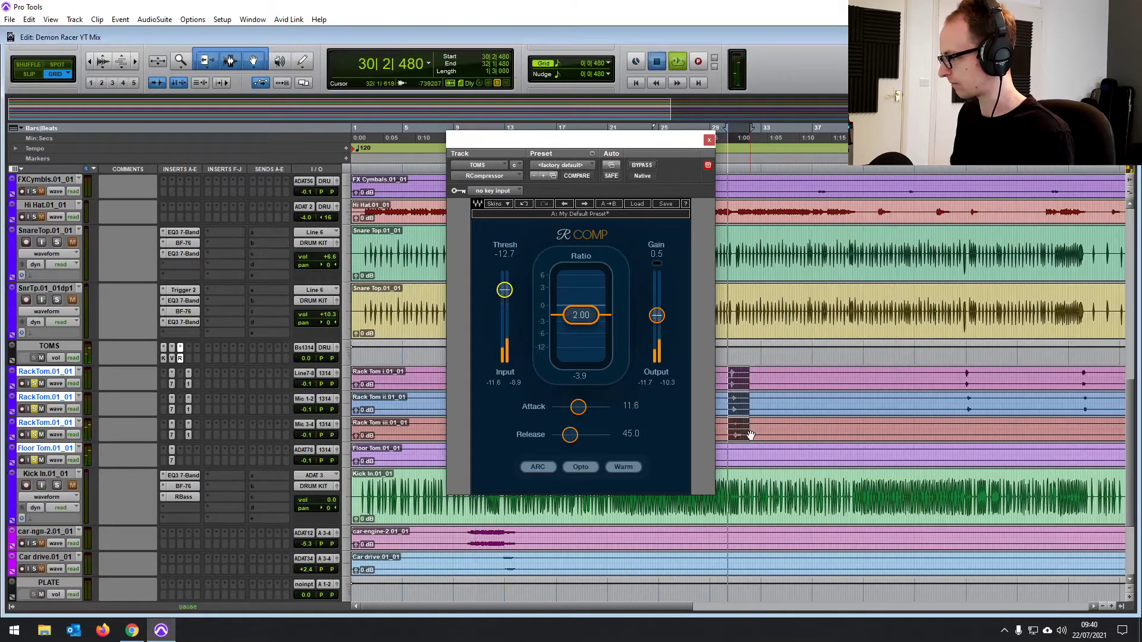
pyautogui.hotkey('ctrl', '=')
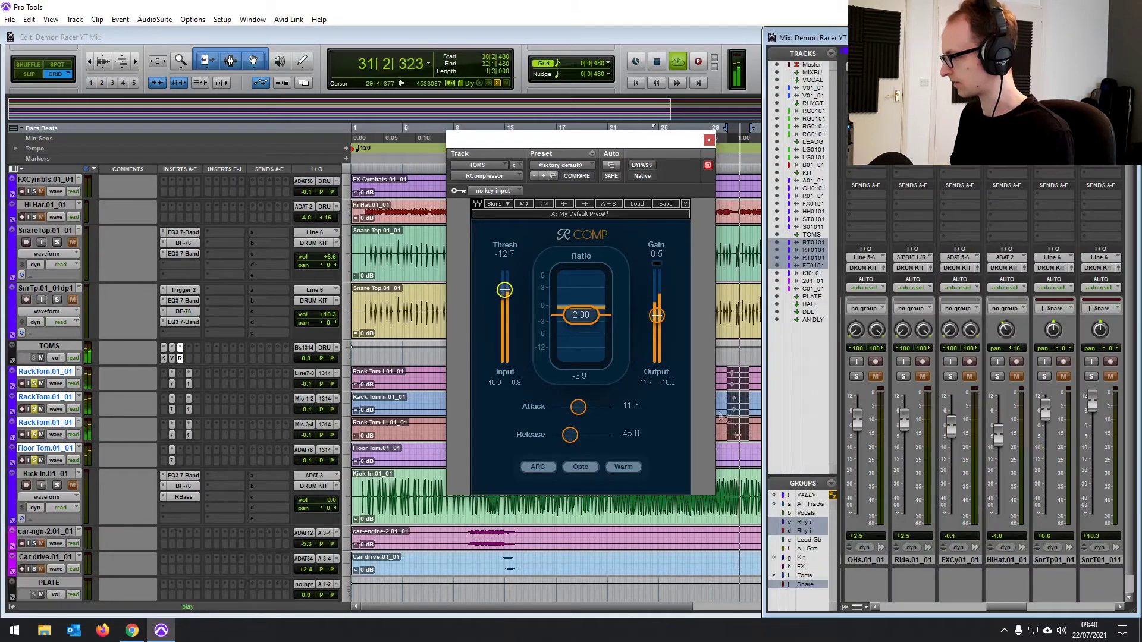
# Set the TOMS RCompressor to ratio 4.34, threshold -11.0 and attack 41.6, comparing it bypassed
pyautogui.moveTo(568, 321); pyautogui.dragTo(568, 332)
pyautogui.moveTo(503, 287); pyautogui.dragTo(504, 295)
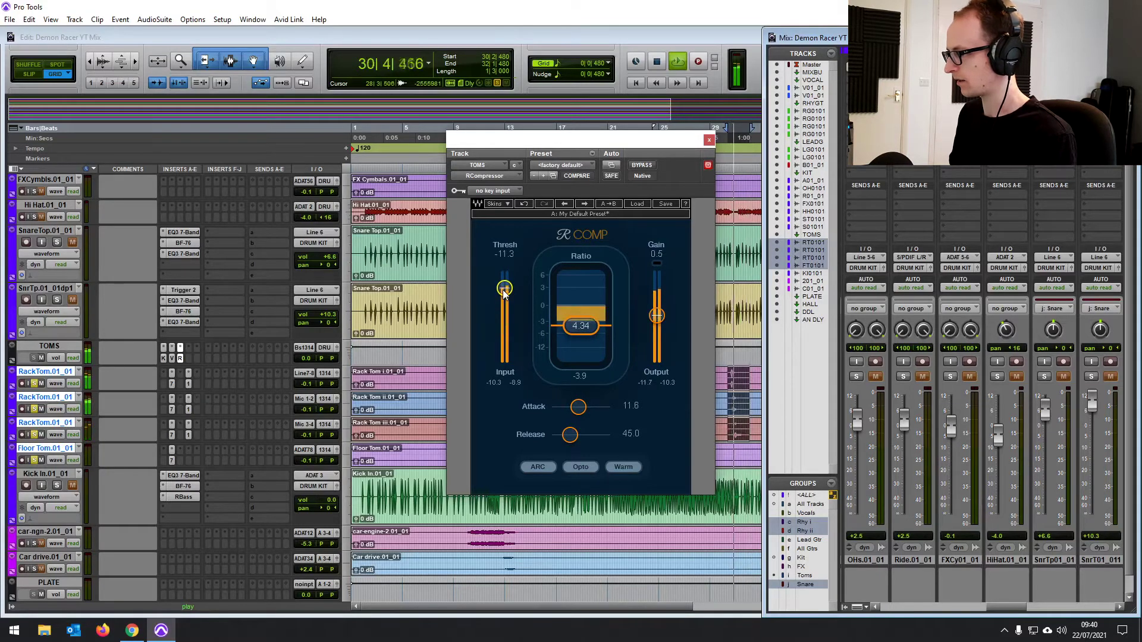
pyautogui.moveTo(578, 406); pyautogui.dragTo(589, 406)
pyautogui.moveTo(504, 288); pyautogui.dragTo(503, 287)
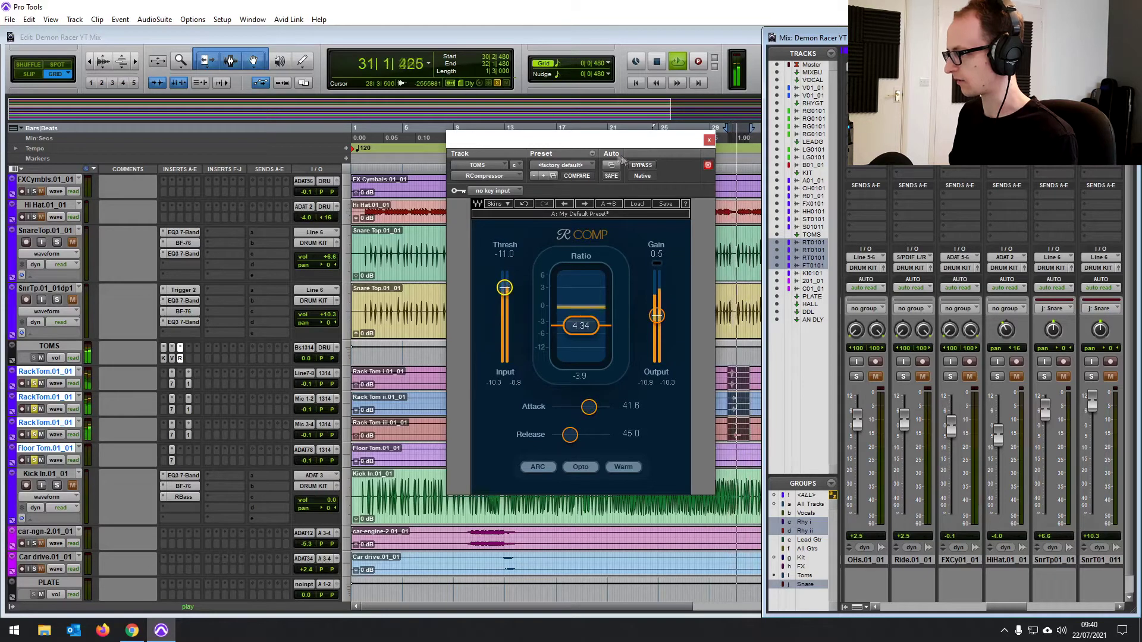
pyautogui.click(636, 166)
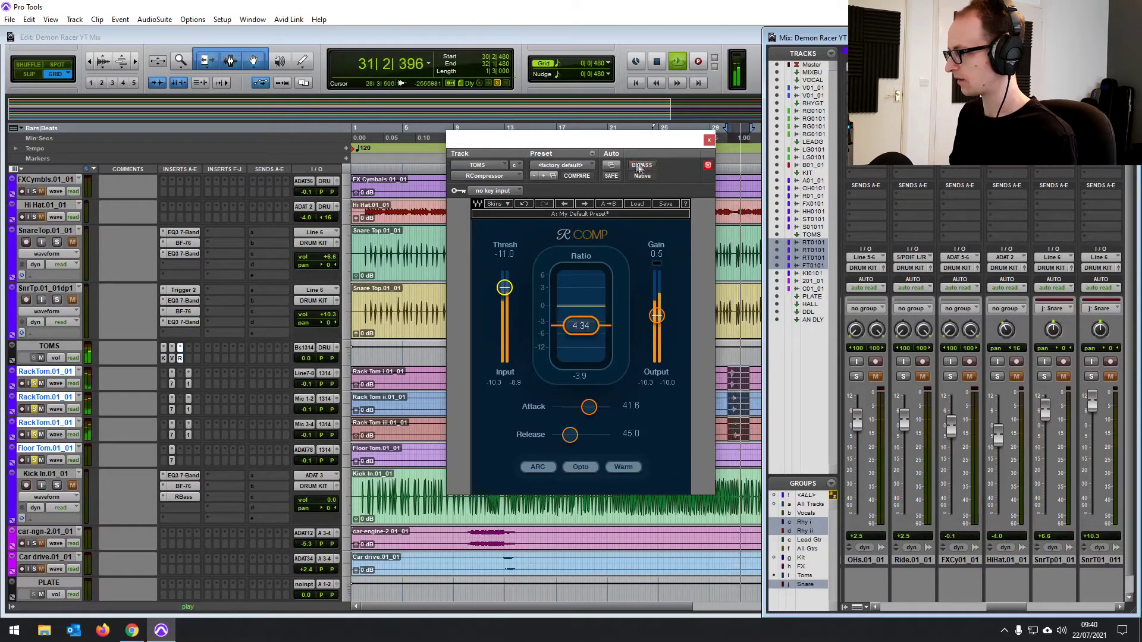
pyautogui.click(708, 140)
# Stop playback and shrink the Kick In track height
pyautogui.click(666, 300)
pyautogui.press('space')
pyautogui.moveTo(50, 525); pyautogui.dragTo(54, 496)
pyautogui.scroll(4, 669, 337)
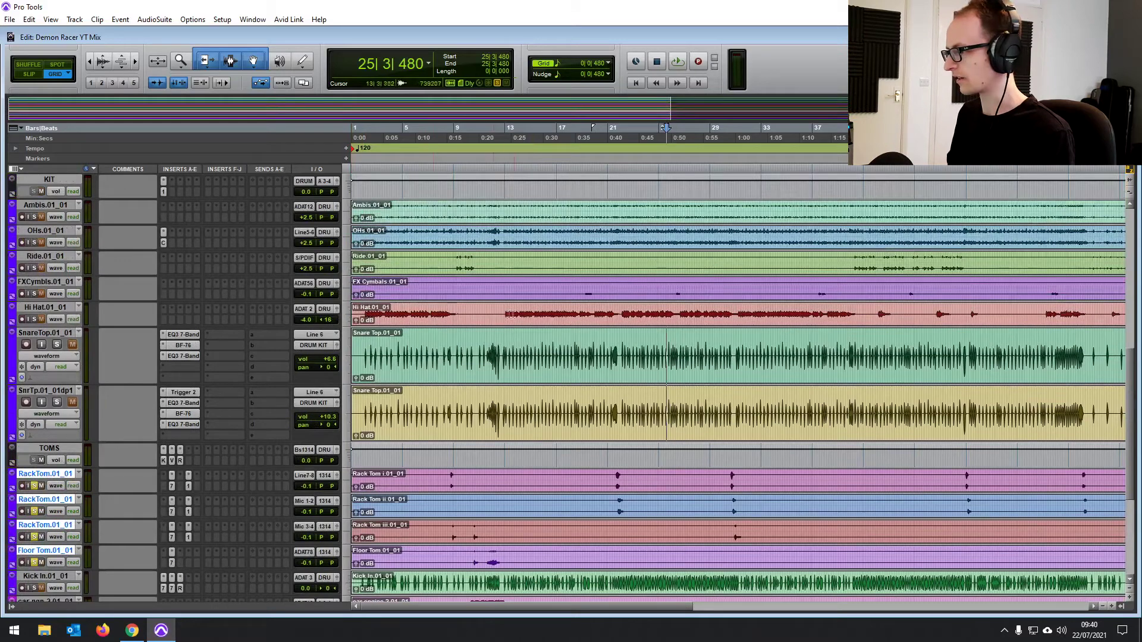
# Add a high-pass near 169 Hz and a -3.3 dB low-mid dip near 452 Hz on Hi Hat
pyautogui.moveTo(506, 314); pyautogui.dragTo(861, 314)
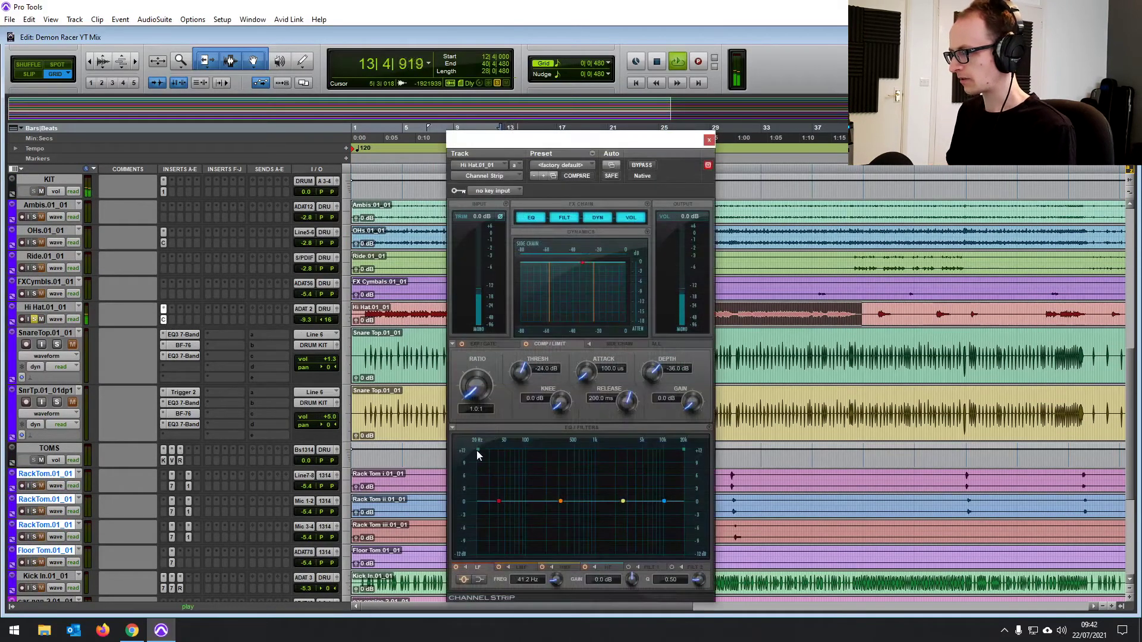
pyautogui.moveTo(477, 455); pyautogui.dragTo(562, 452)
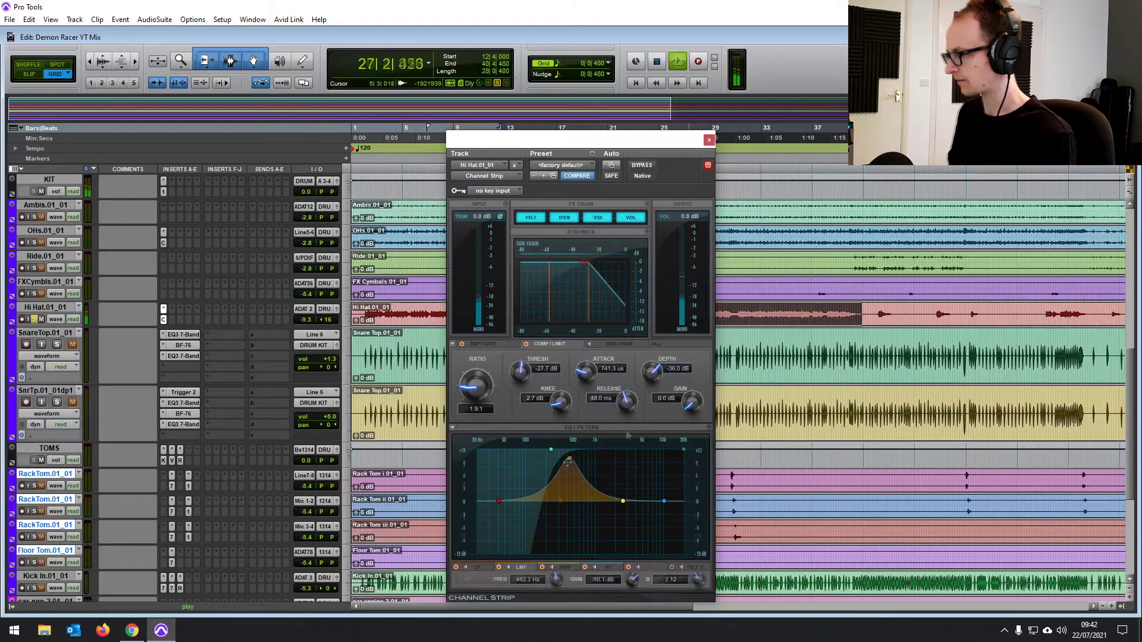
pyautogui.moveTo(565, 464); pyautogui.dragTo(566, 462)
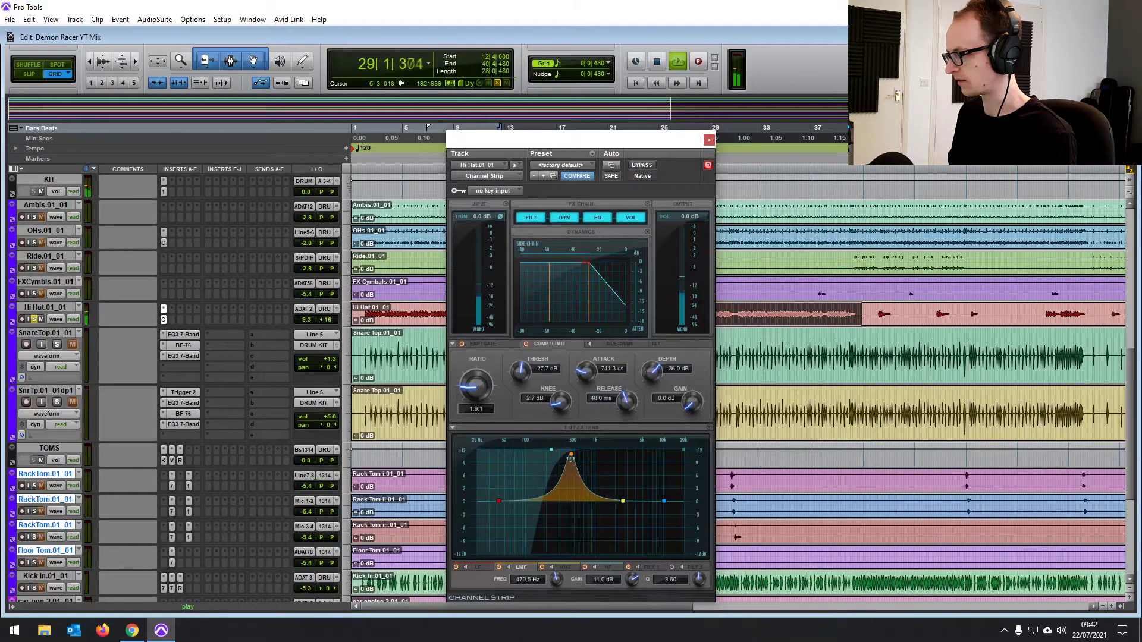
pyautogui.moveTo(570, 457); pyautogui.dragTo(574, 512)
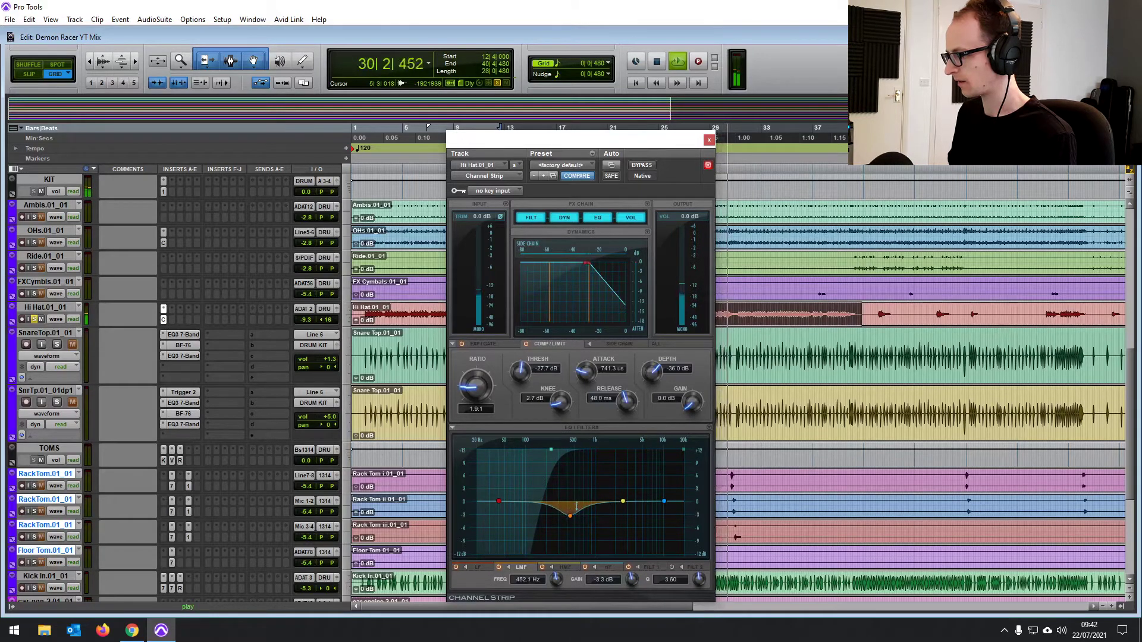
# Solo the OHs and Hi Hat together, then close the channel strip
pyautogui.click(34, 242)
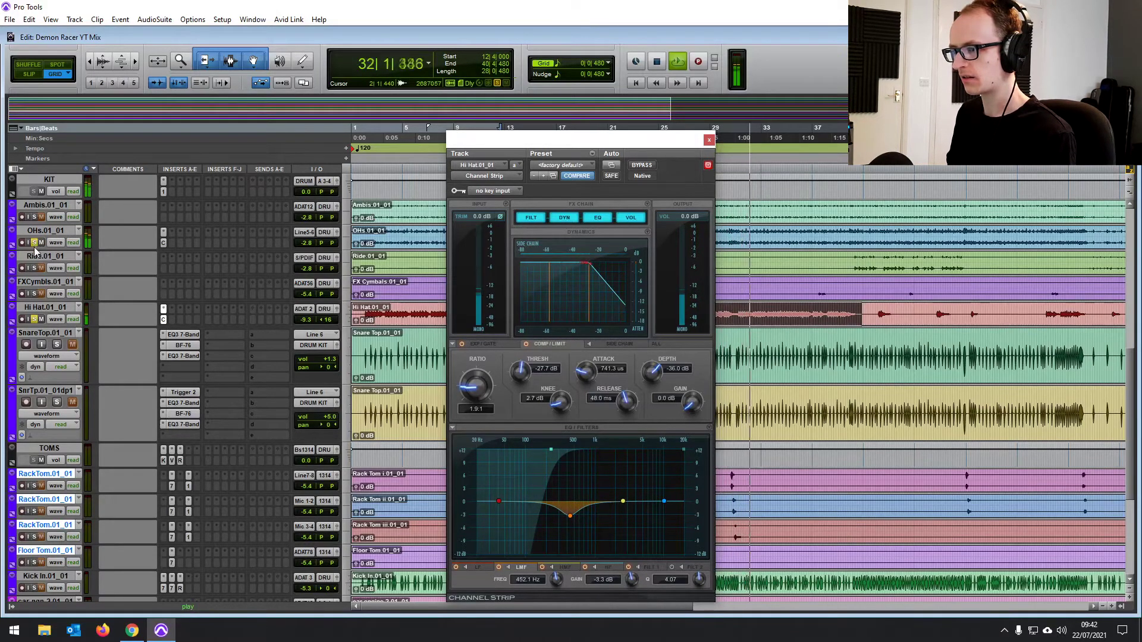
pyautogui.click(35, 319)
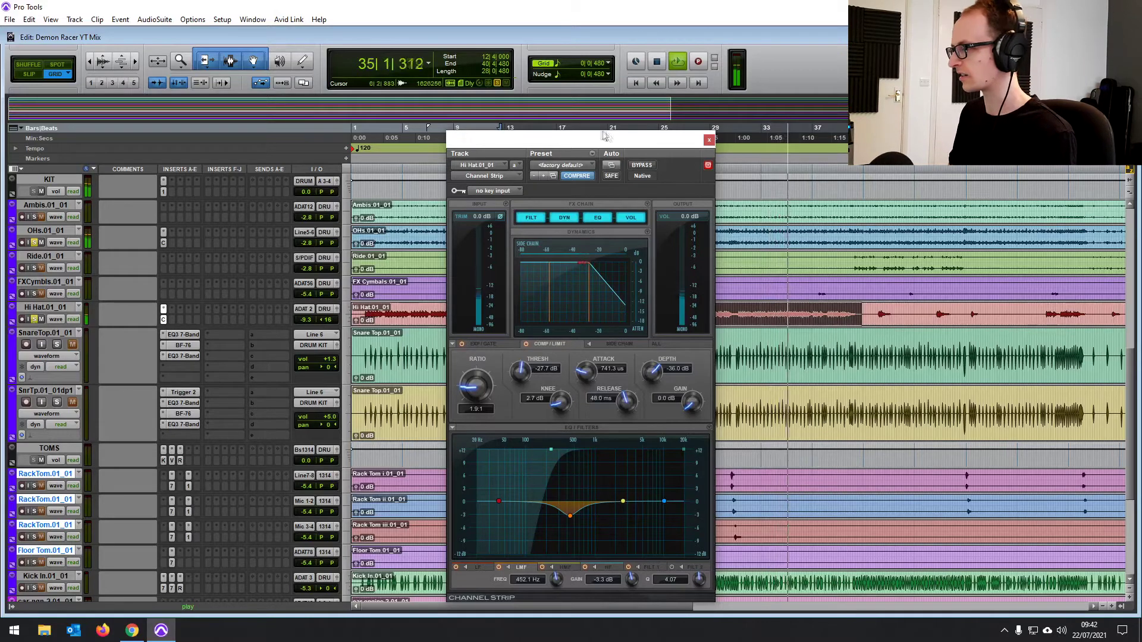
pyautogui.click(708, 139)
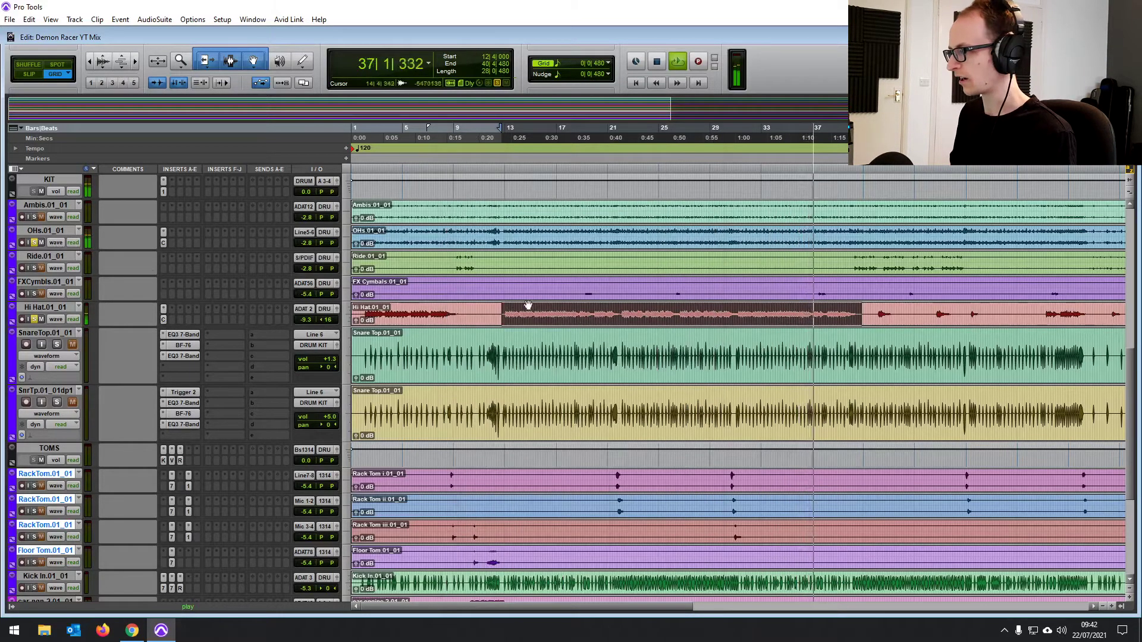
# Solo Ride over bars 40–48 and boost its Channel Strip low-mid band to about +12 dB
pyautogui.click(504, 310)
pyautogui.press('space')
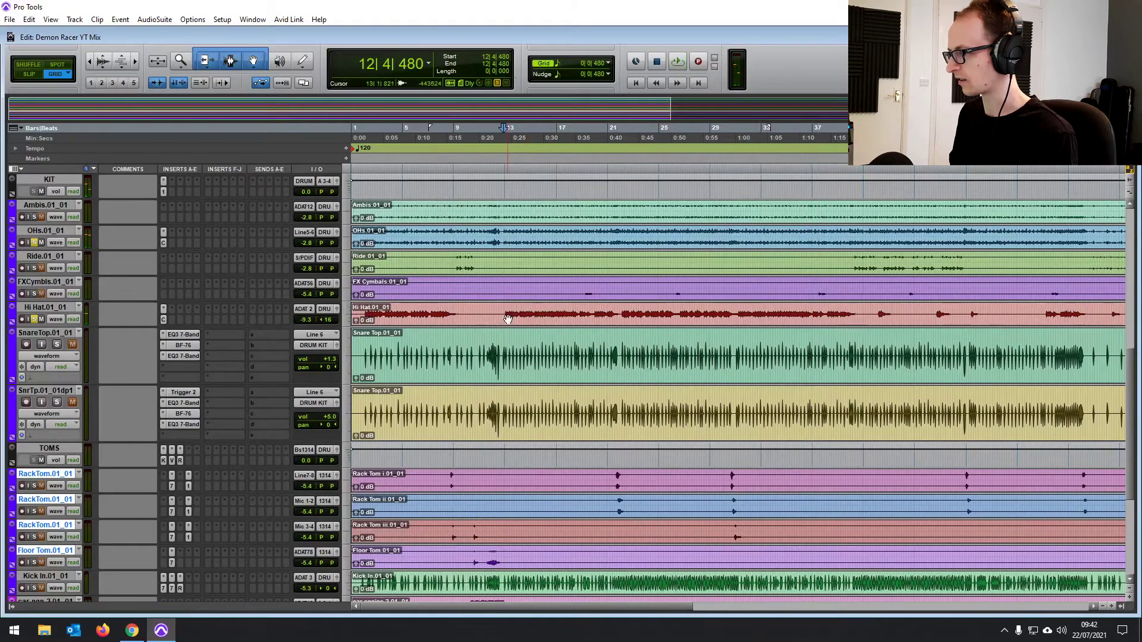
pyautogui.scroll(1, 866, 260)
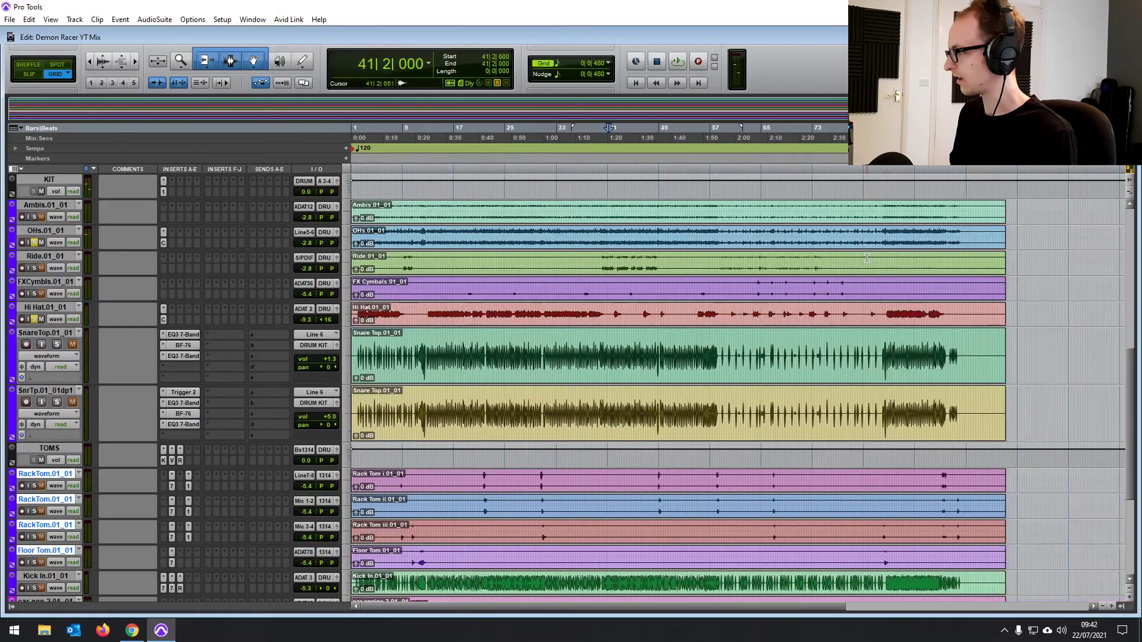
pyautogui.hscroll(3, 690, 260)
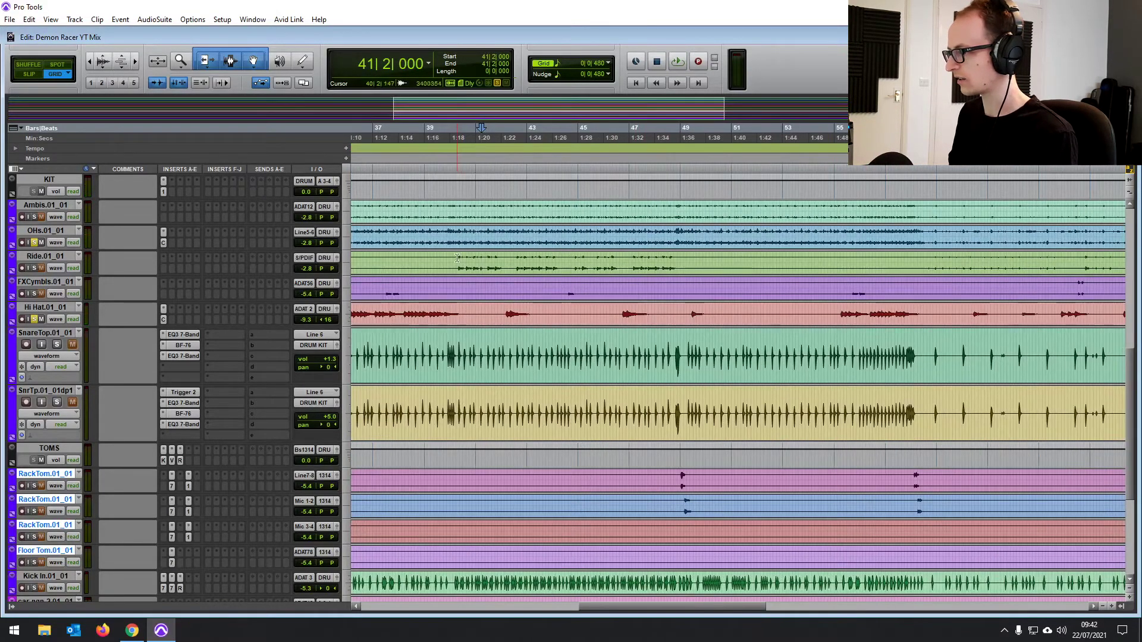
pyautogui.moveTo(458, 258); pyautogui.dragTo(677, 262)
pyautogui.press('space')
pyautogui.click(34, 268)
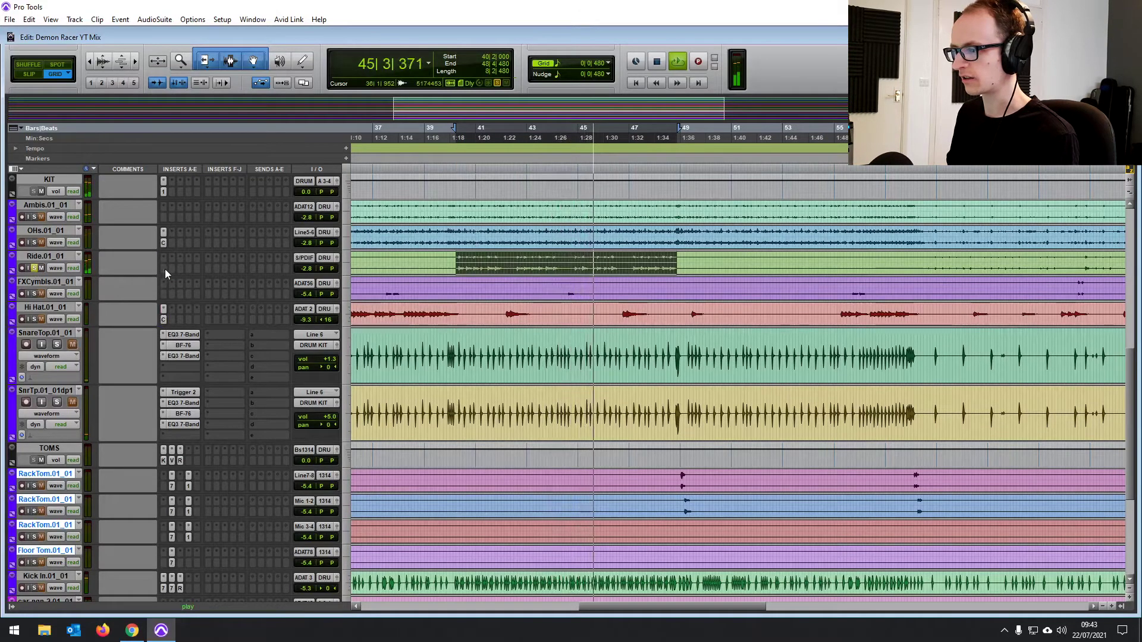
pyautogui.click(164, 268)
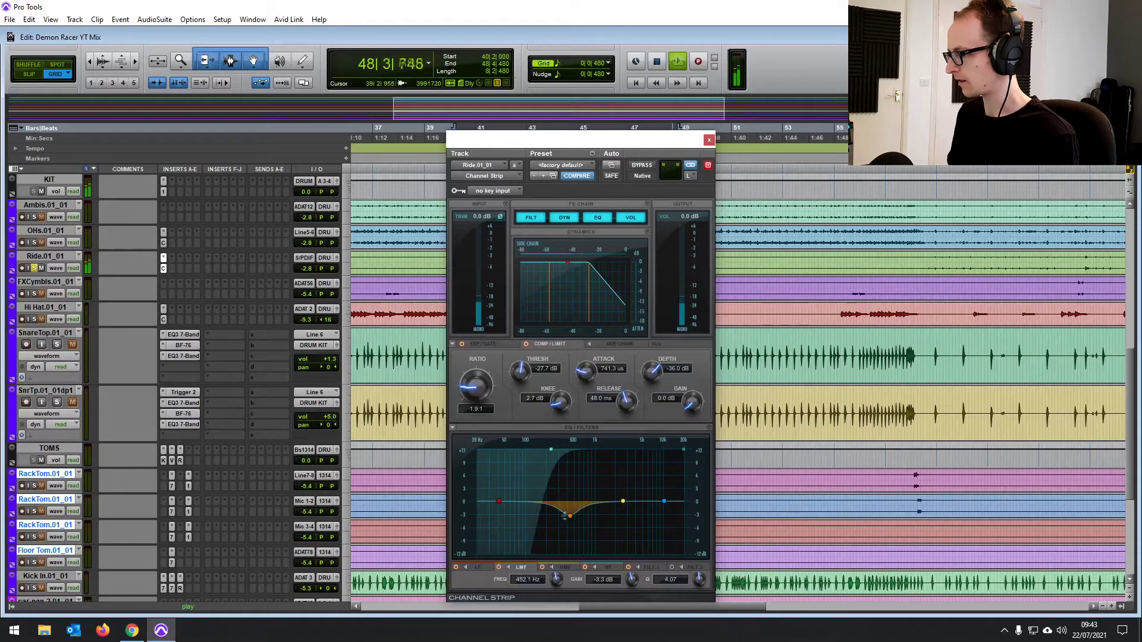
pyautogui.moveTo(567, 516)
pyautogui.mouseDown()
pyautogui.moveTo(570, 449)
pyautogui.moveTo(556, 450)
pyautogui.moveTo(565, 516)
pyautogui.mouseUp()
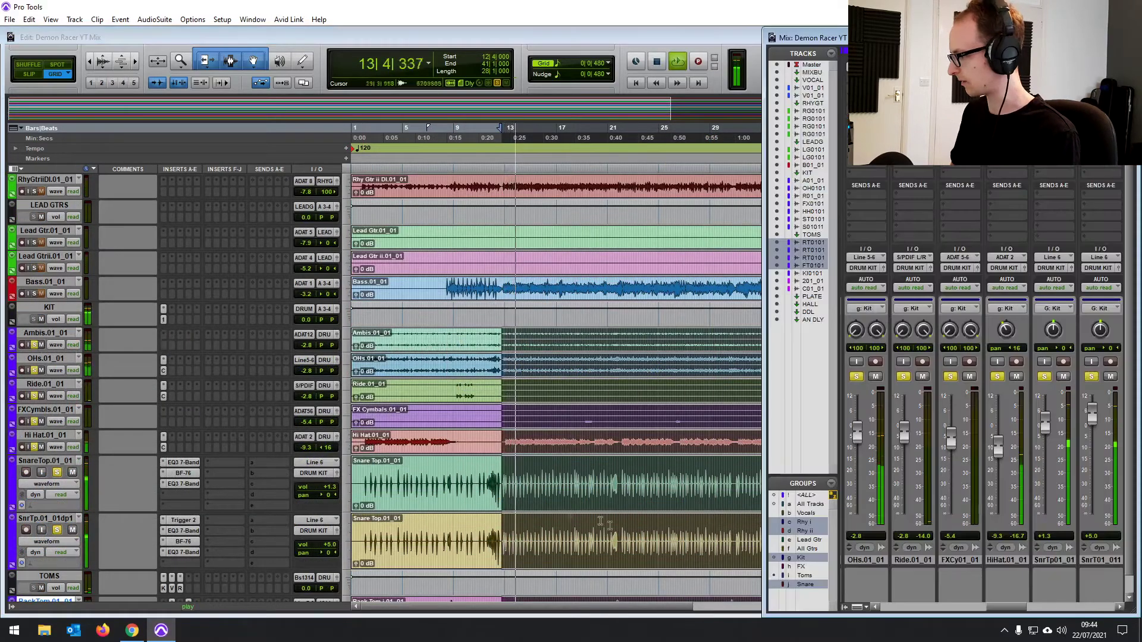
# Return to the edit view and start playback from bar 10 with the whole song in view
pyautogui.hotkey('ctrl', '=')
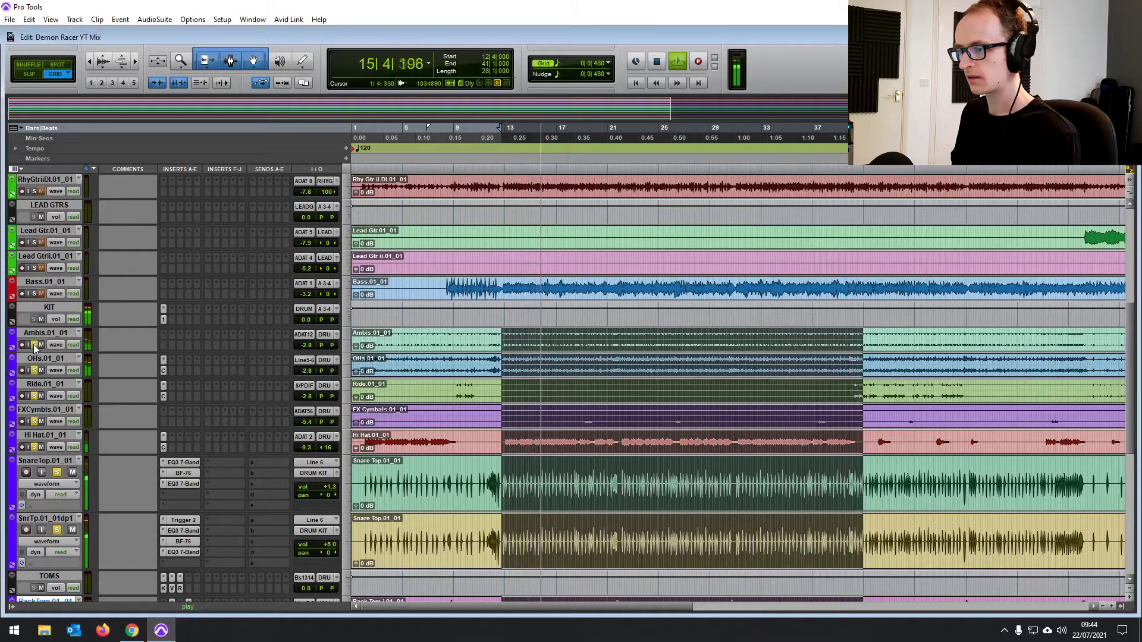
pyautogui.press('space')
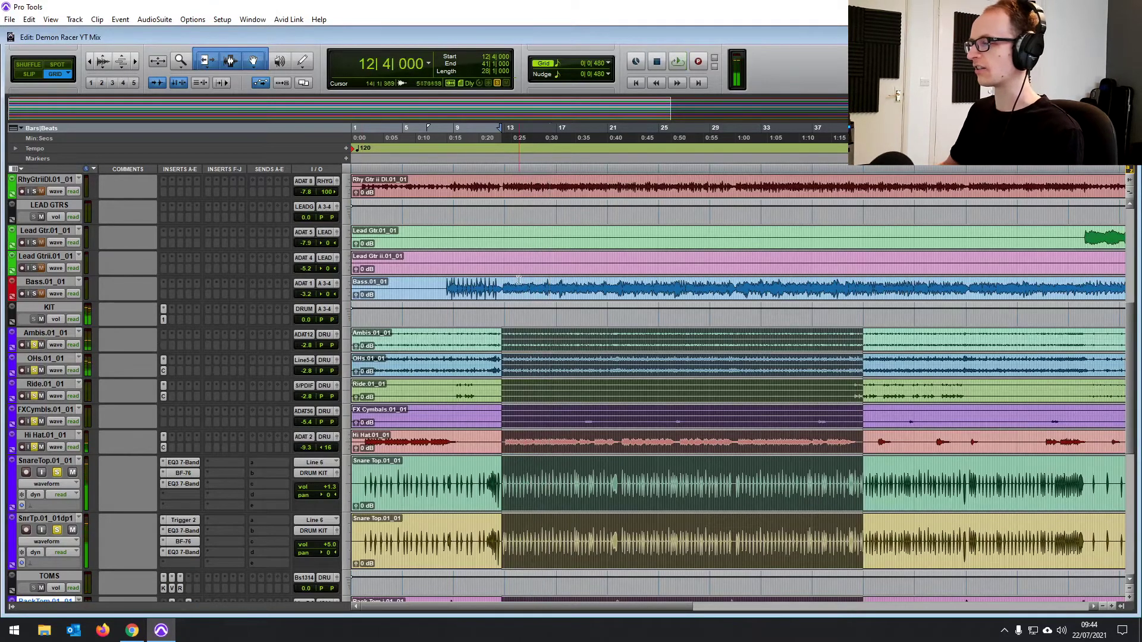
pyautogui.moveTo(502, 331); pyautogui.dragTo(910, 333)
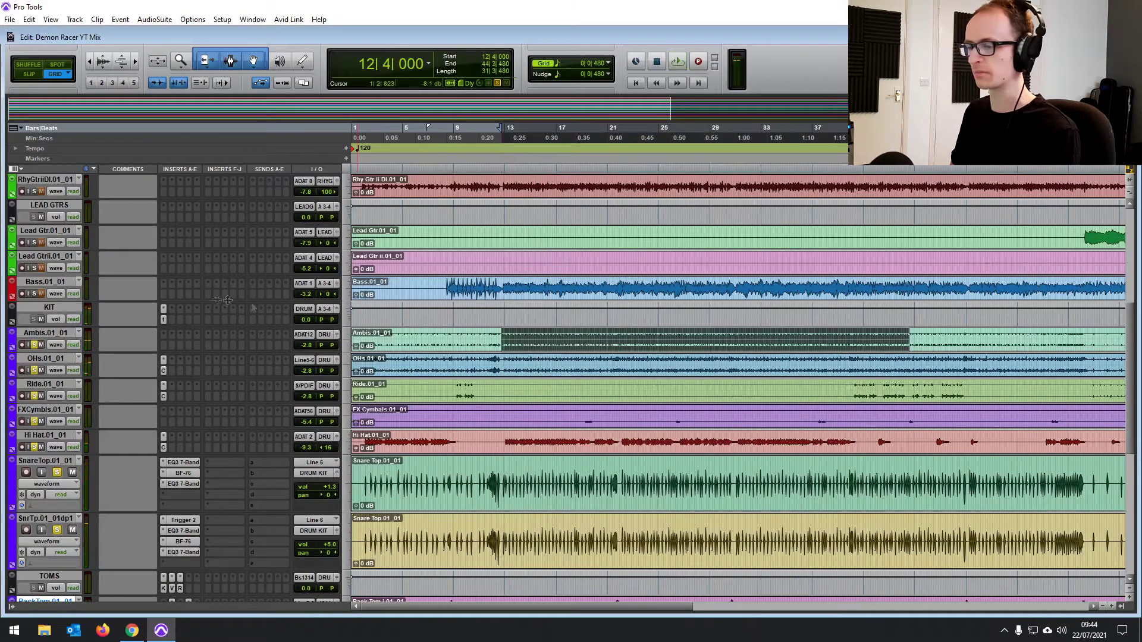
pyautogui.scroll(-3, 164, 351)
pyautogui.hotkey('ctrl', '[')
pyautogui.click(381, 432)
pyautogui.press('space')
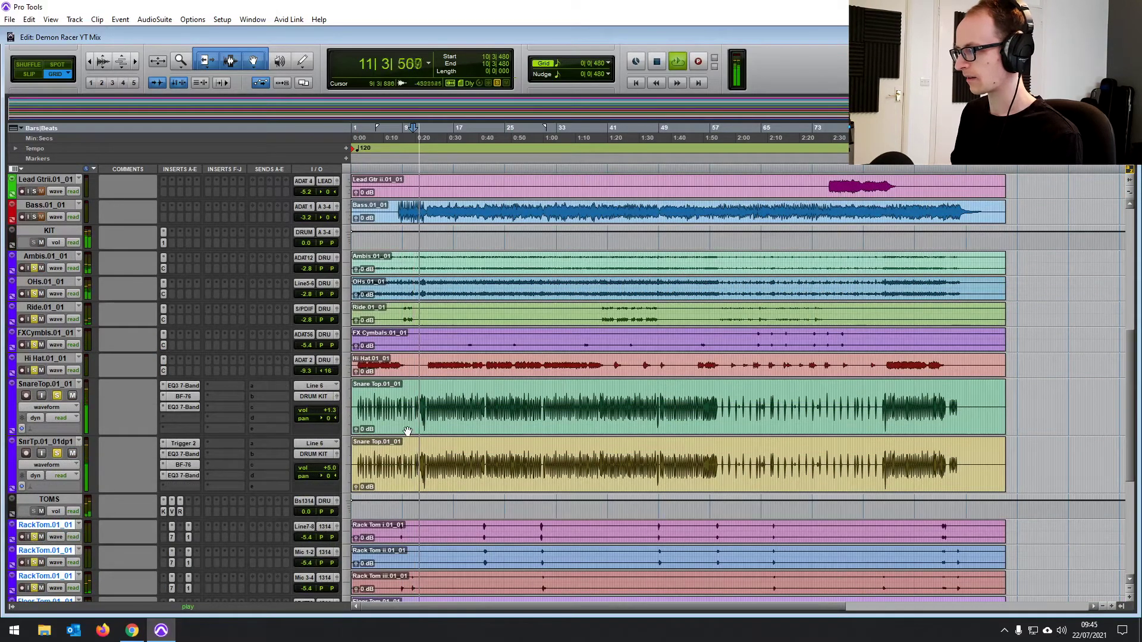
# Bypass the drum and snare tracks' insert plug-ins to compare, then re-enable them all
pyautogui.scroll(-5, 408, 429)
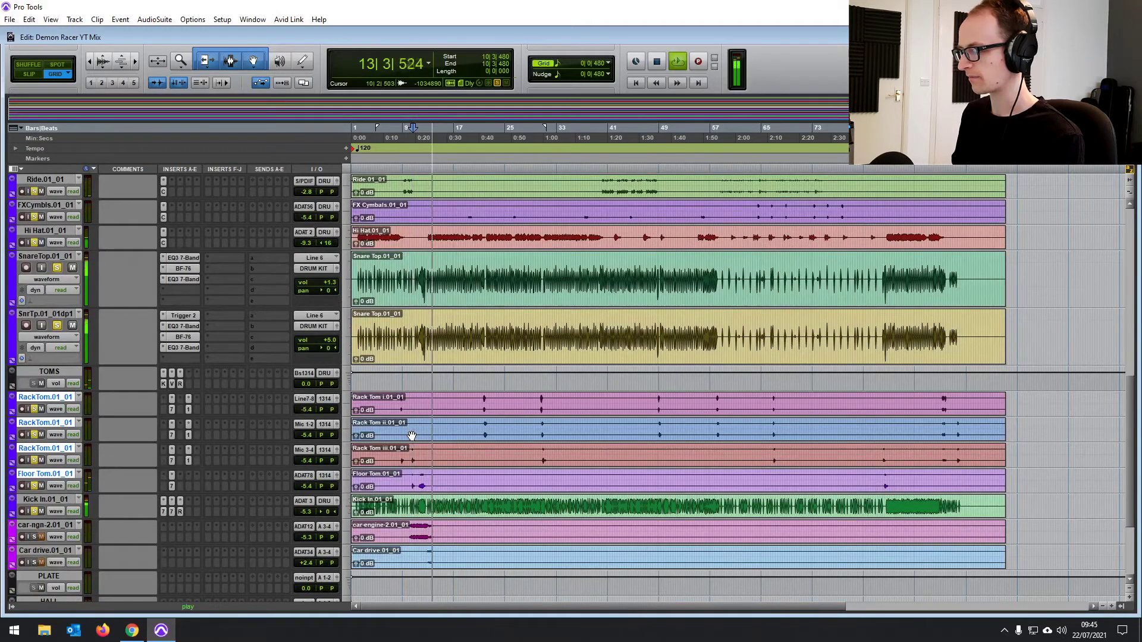
pyautogui.scroll(5, 179, 362)
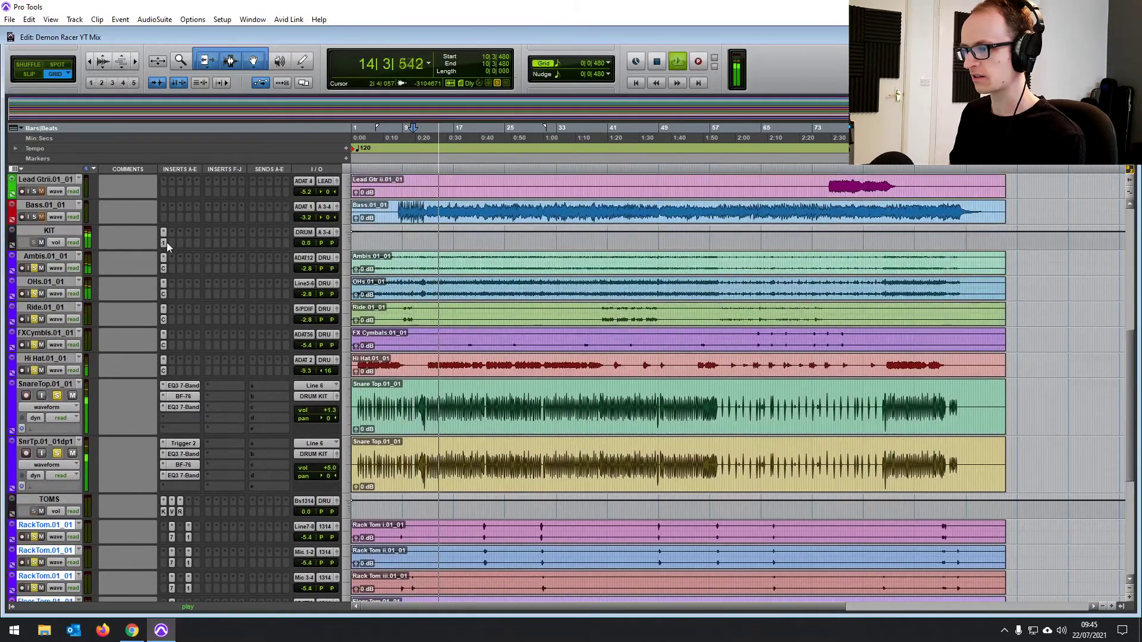
pyautogui.scroll(-1, 163, 248)
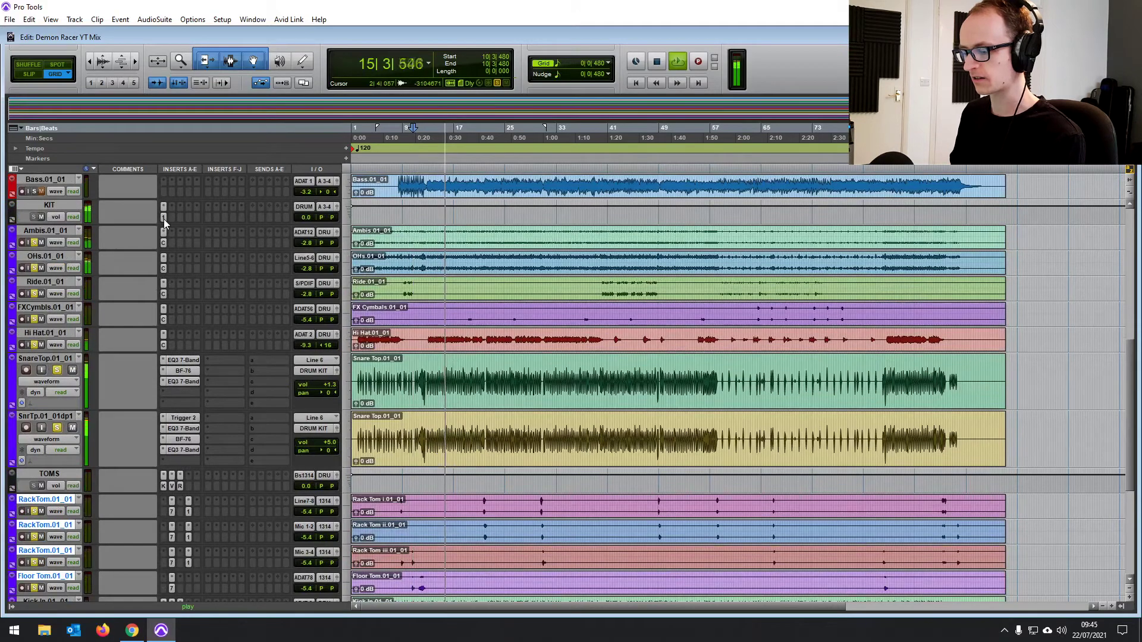
pyautogui.moveTo(166, 246); pyautogui.dragTo(187, 437)
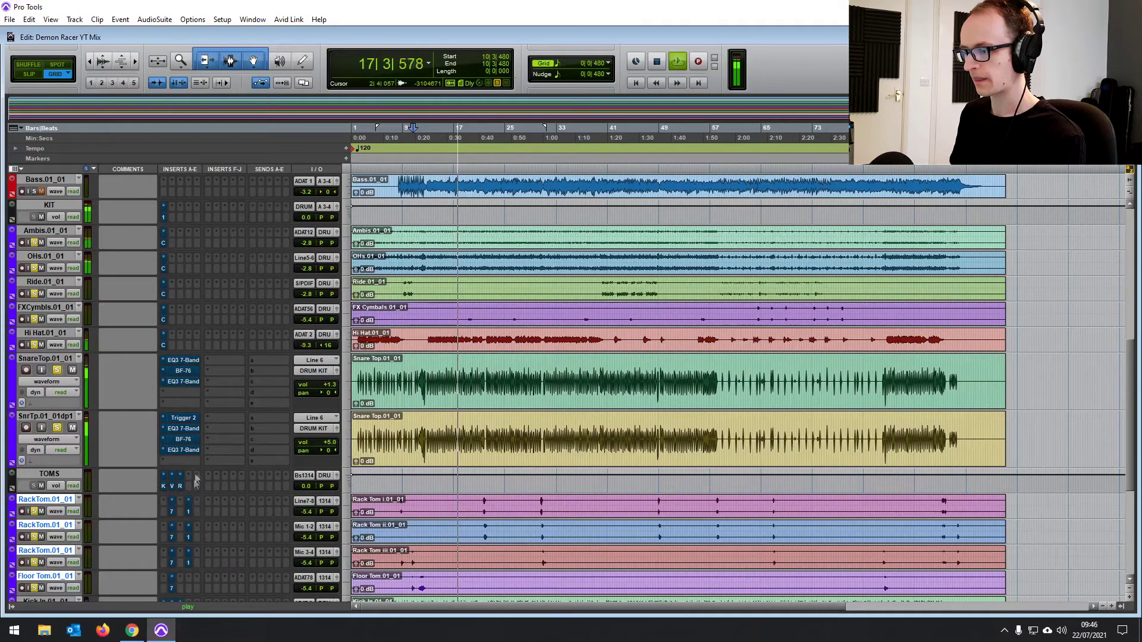
pyautogui.scroll(-3, 195, 470)
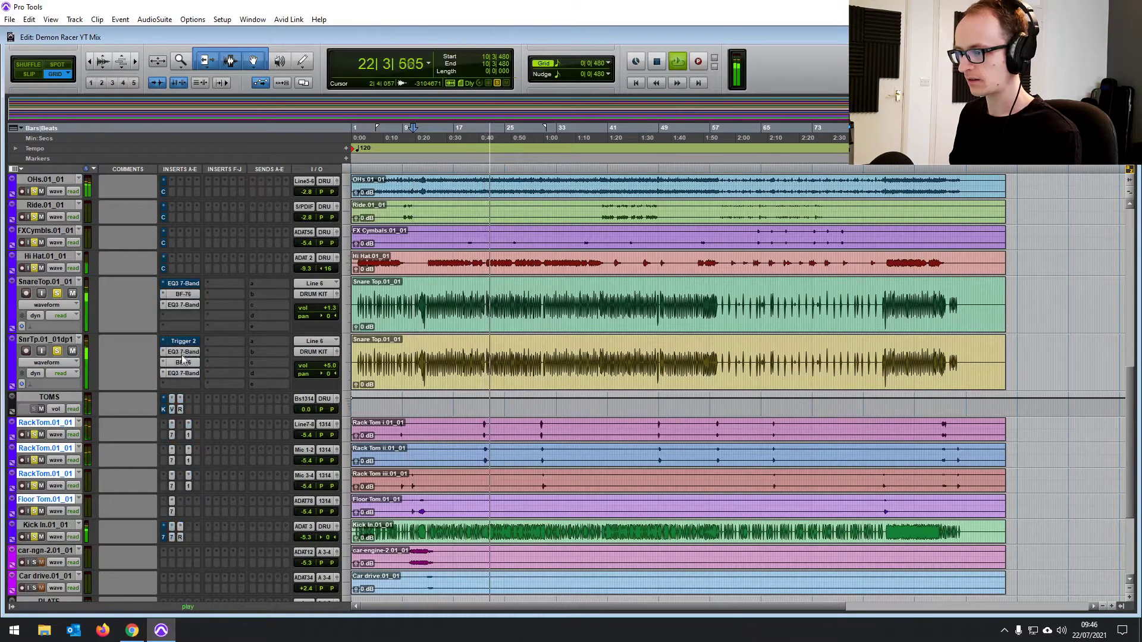
pyautogui.scroll(-5, 221, 445)
pyautogui.scroll(6, 218, 449)
pyautogui.scroll(4, 219, 448)
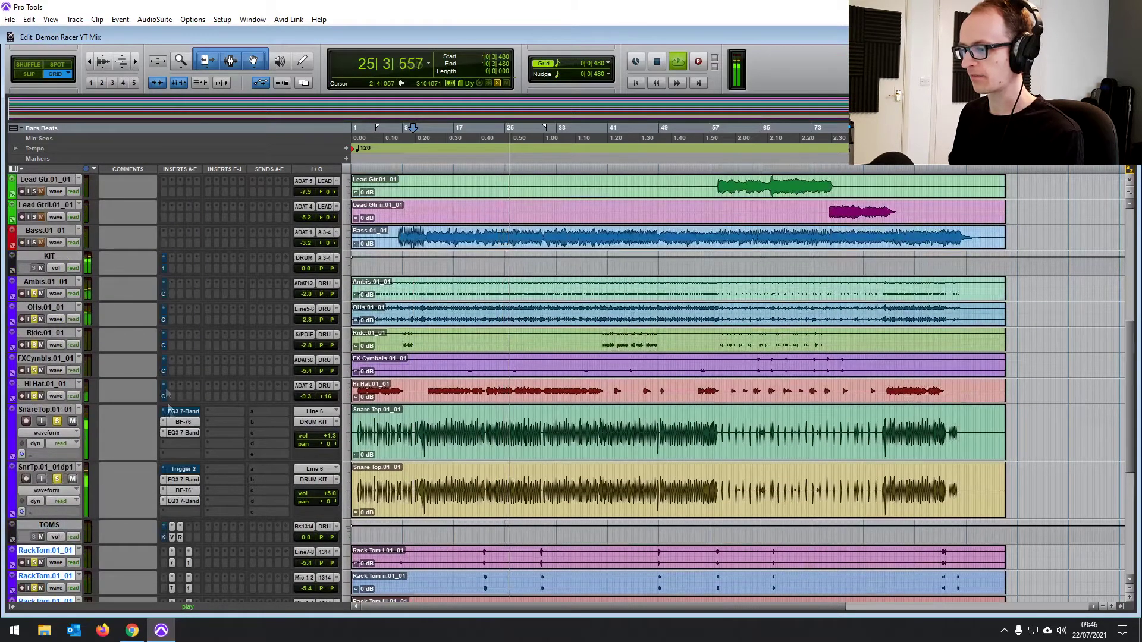
pyautogui.moveTo(171, 418); pyautogui.dragTo(183, 505)
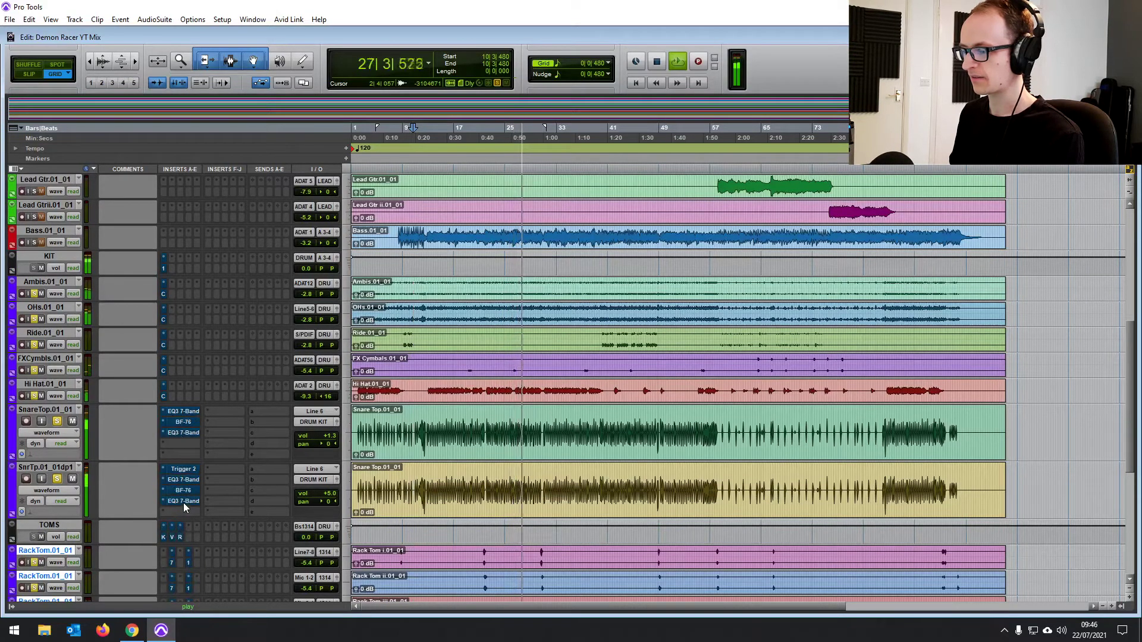
pyautogui.keyDown('ctrl'); pyautogui.keyDown('alt'); pyautogui.click(183, 503); pyautogui.keyUp('alt'); pyautogui.keyUp('ctrl')
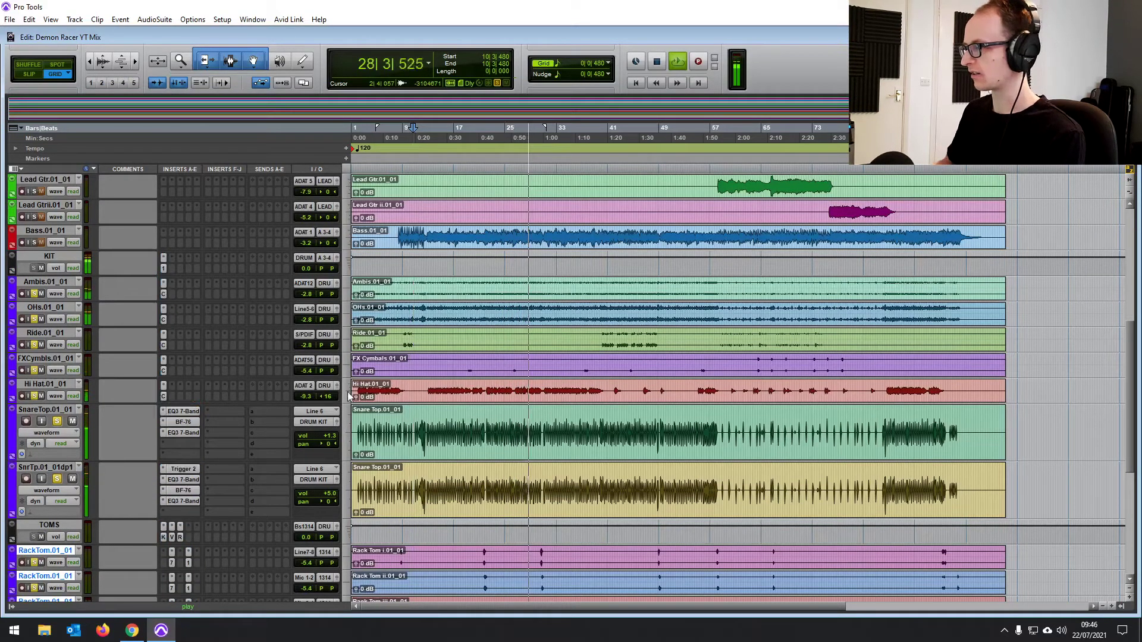
pyautogui.scroll(4, 165, 306)
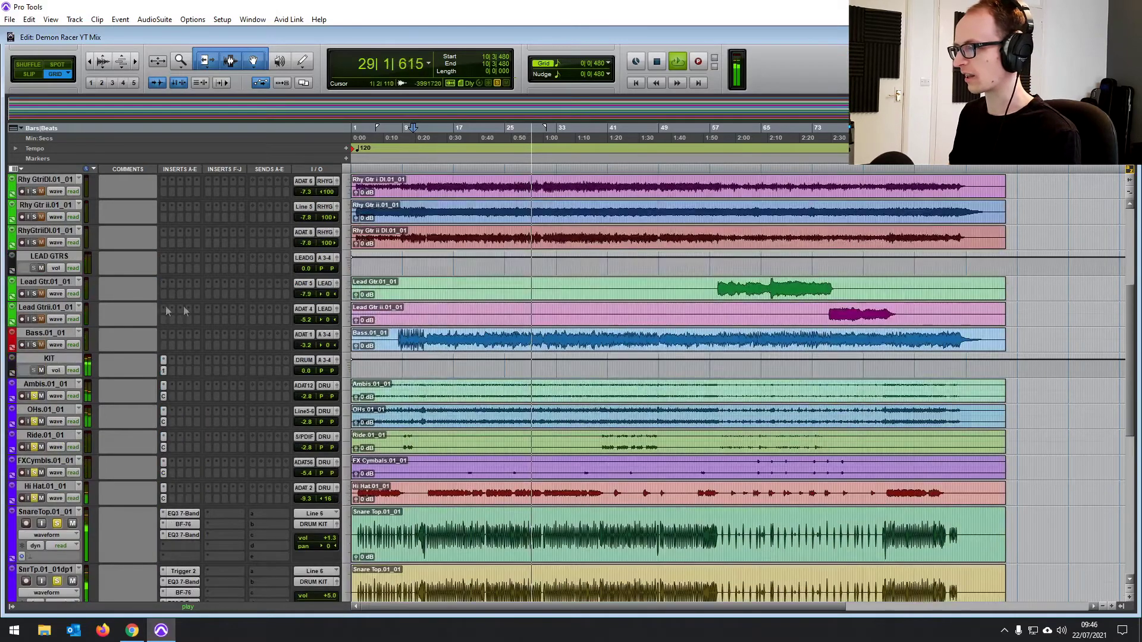
# Solo the Bass track, lower its volume to -3.2 dB, and stop playback
pyautogui.click(34, 345)
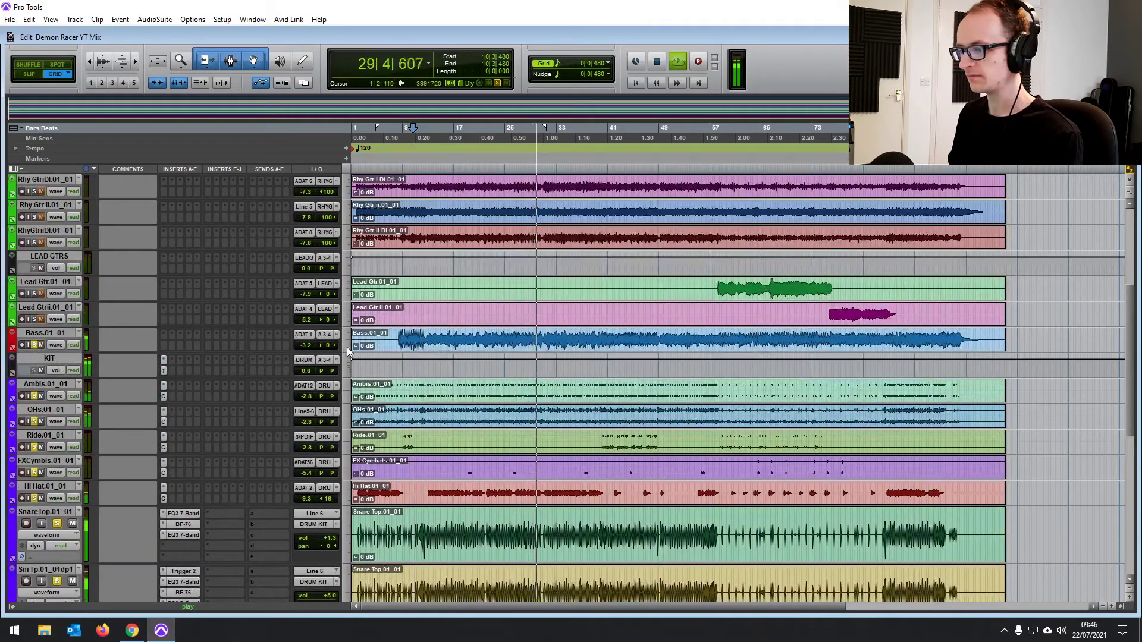
pyautogui.click(307, 346)
pyautogui.moveTo(306, 347); pyautogui.dragTo(307, 348)
pyautogui.hotkey('ctrl', '=')
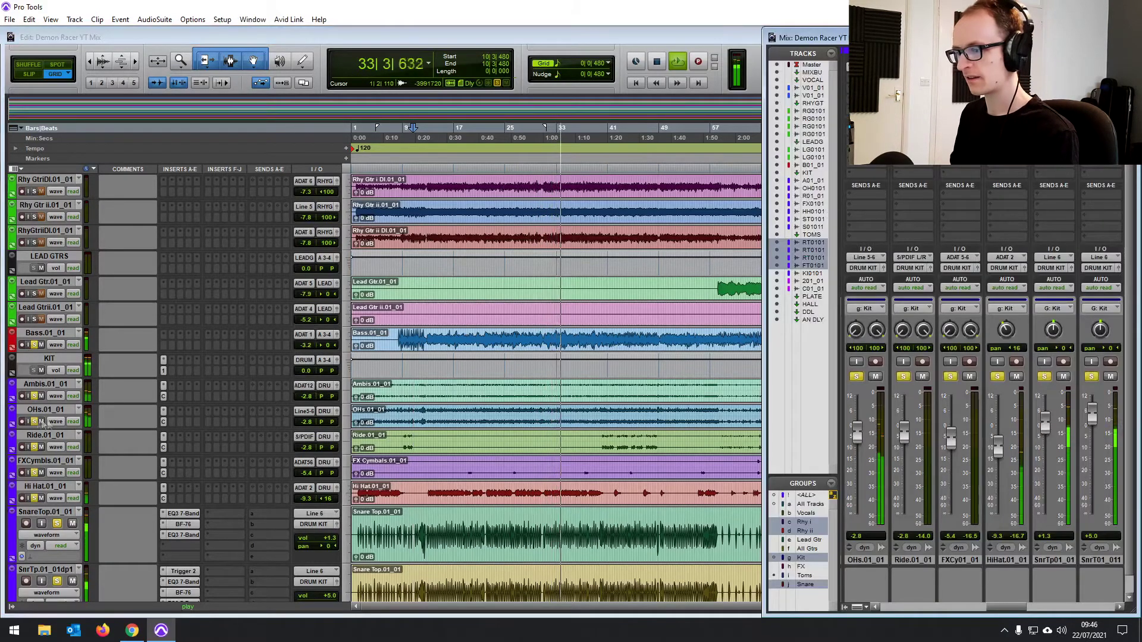
pyautogui.hotkey('ctrl', '=')
pyautogui.press('space')
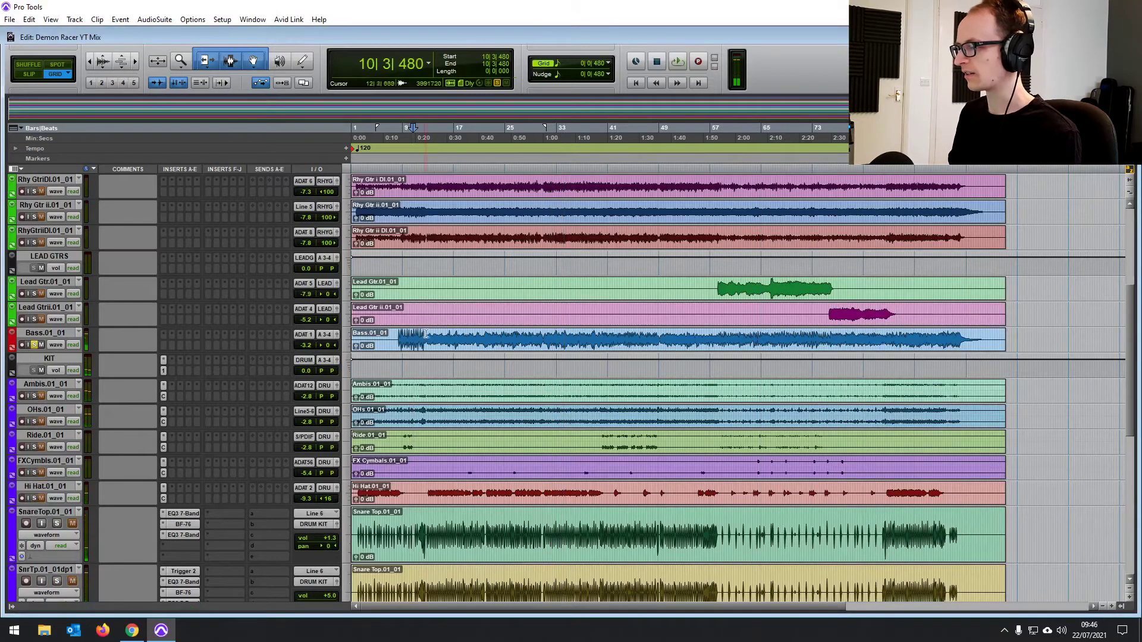
# Select bars 12 to 19 of the Bass clip
pyautogui.moveTo(427, 335); pyautogui.dragTo(959, 348)
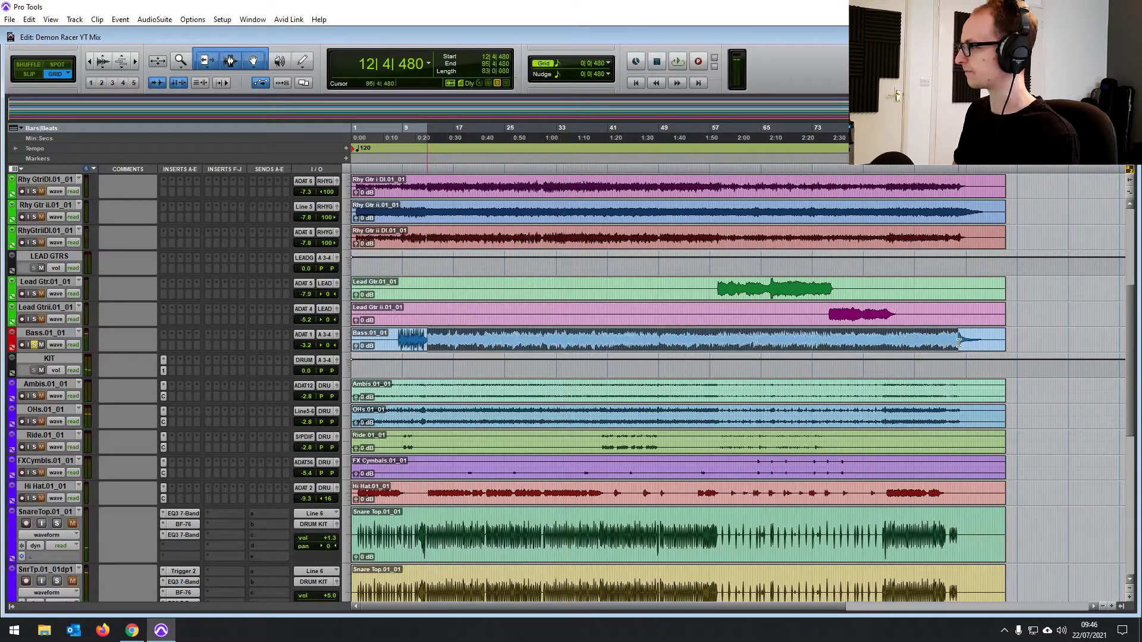
pyautogui.doubleClick(433, 334)
pyautogui.moveTo(427, 335); pyautogui.dragTo(960, 339)
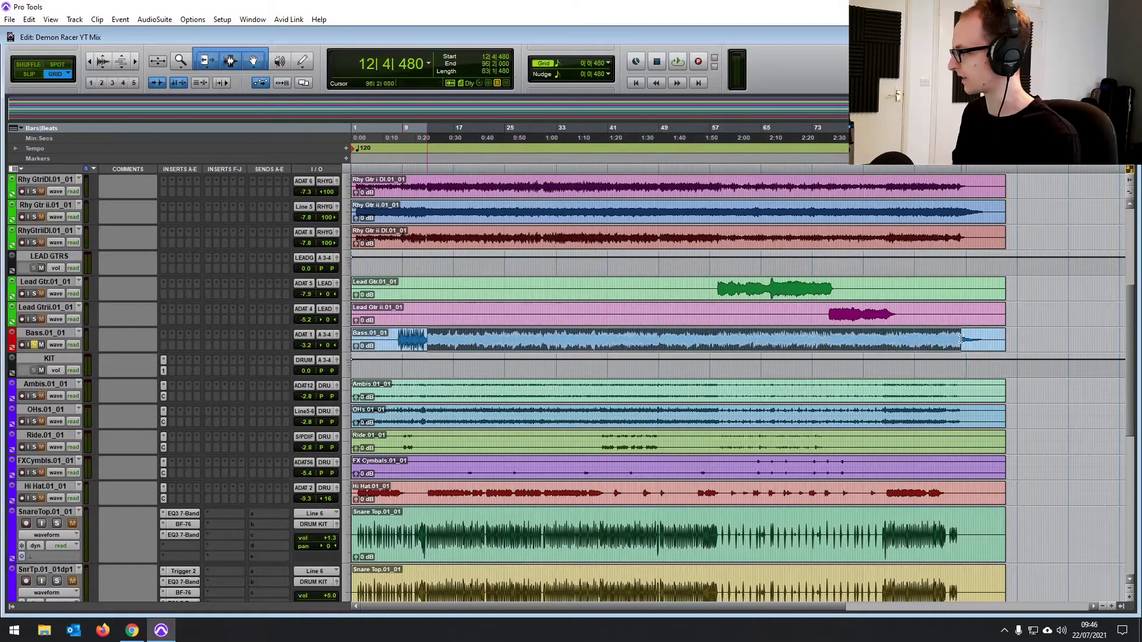
# Select the Bass clip from bar 13 to 93 and play it
pyautogui.click(162, 349)
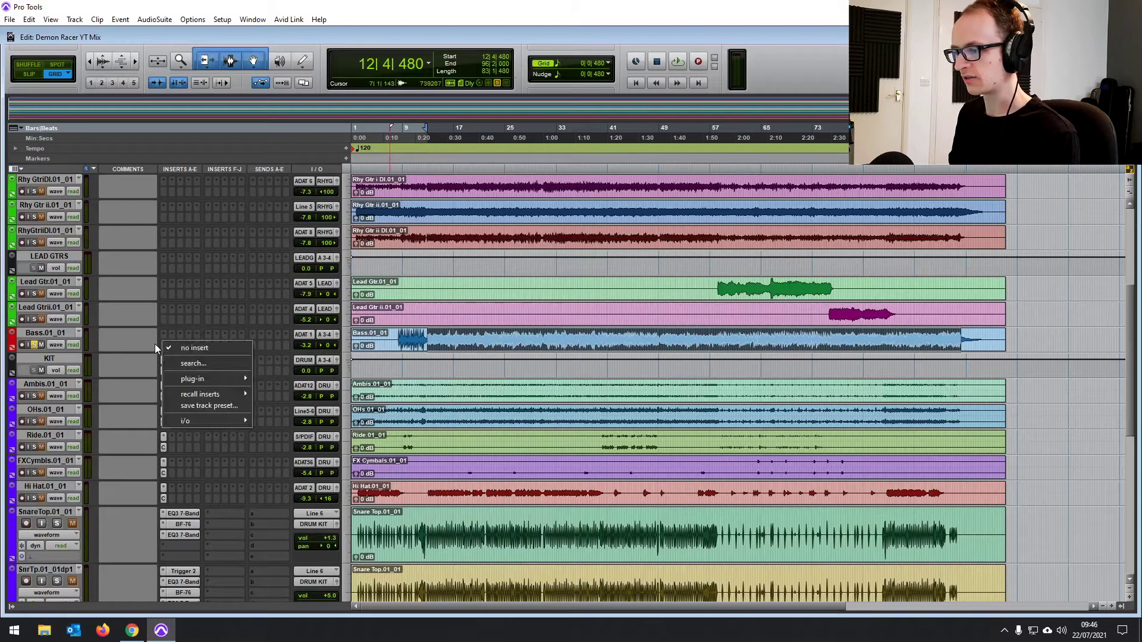
pyautogui.click(155, 343)
pyautogui.click(433, 336)
pyautogui.moveTo(432, 336); pyautogui.dragTo(945, 336)
pyautogui.press('space')
# Insert EQ3 7-Band (mono) on Bass with an 18 dB/oct high-pass near 45 Hz
pyautogui.click(164, 348)
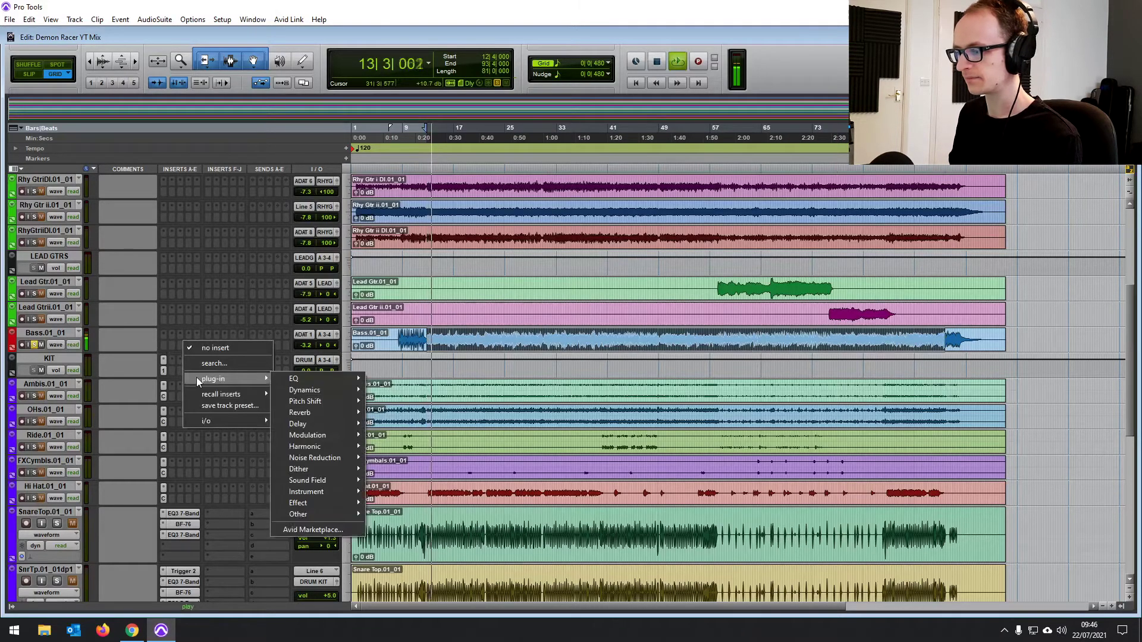
pyautogui.moveTo(214, 380)
pyautogui.moveTo(338, 378)
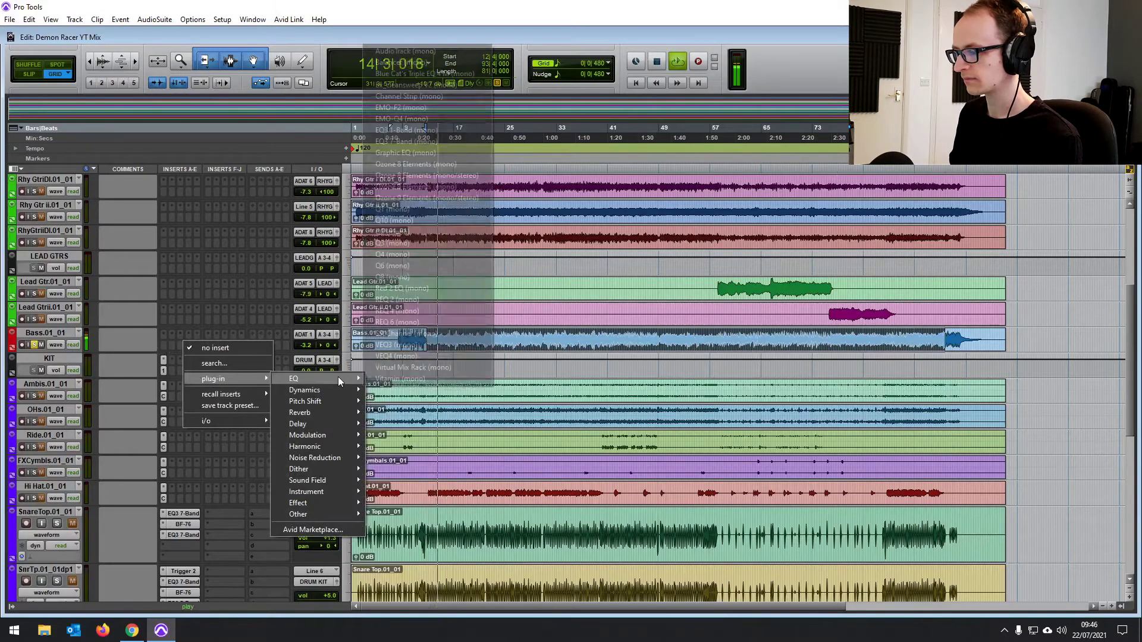
pyautogui.click(413, 143)
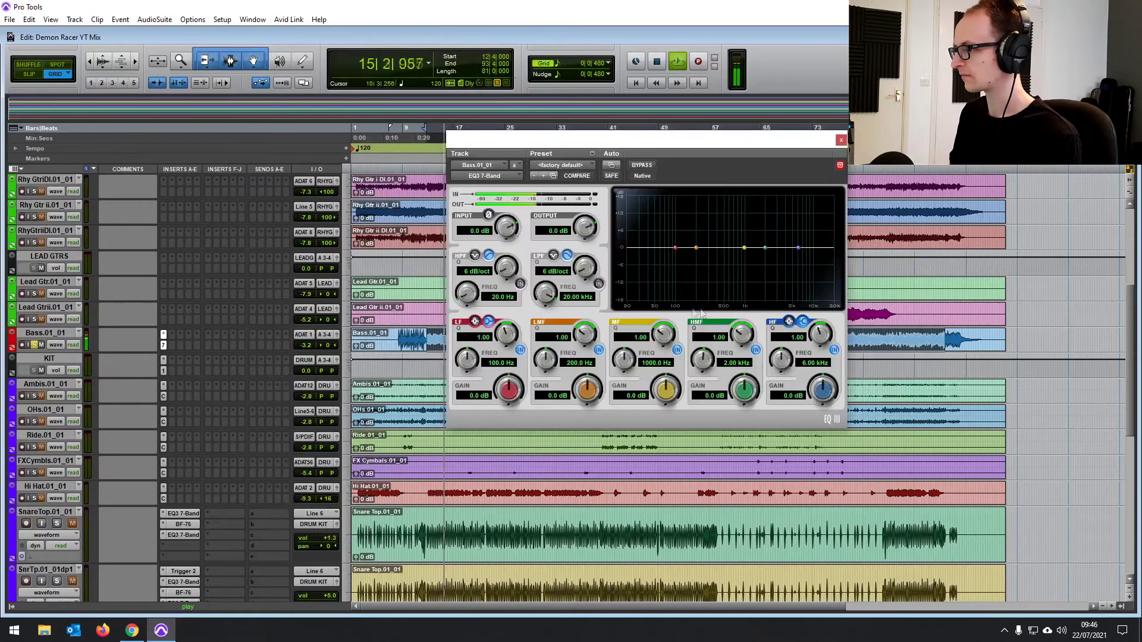
pyautogui.click(520, 283)
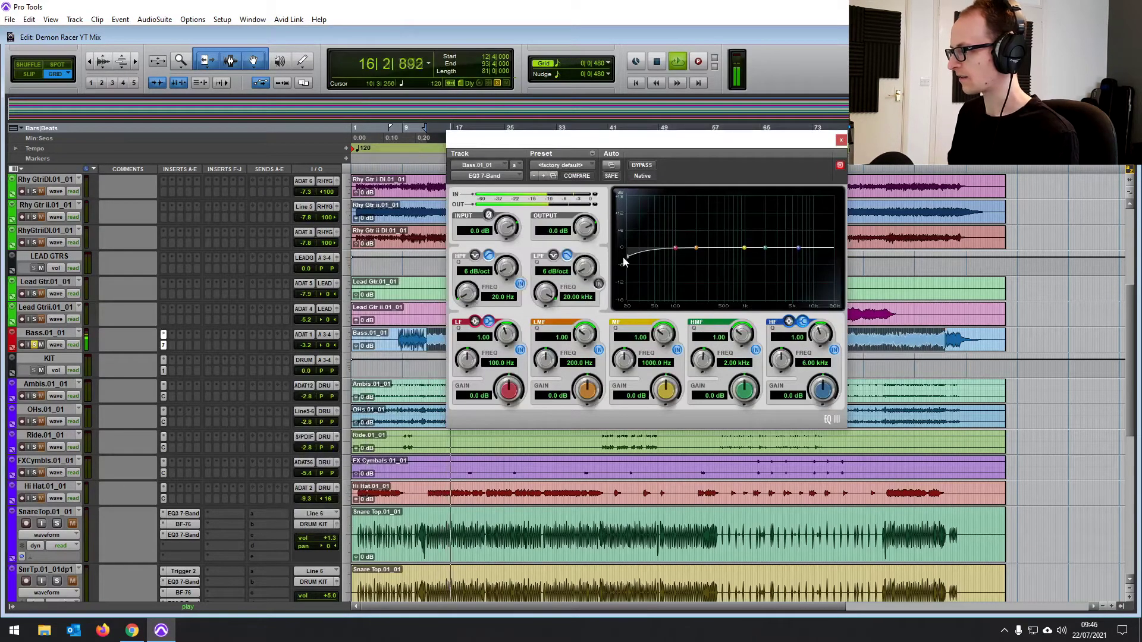
pyautogui.moveTo(500, 304); pyautogui.dragTo(506, 256)
pyautogui.moveTo(638, 256); pyautogui.dragTo(651, 262)
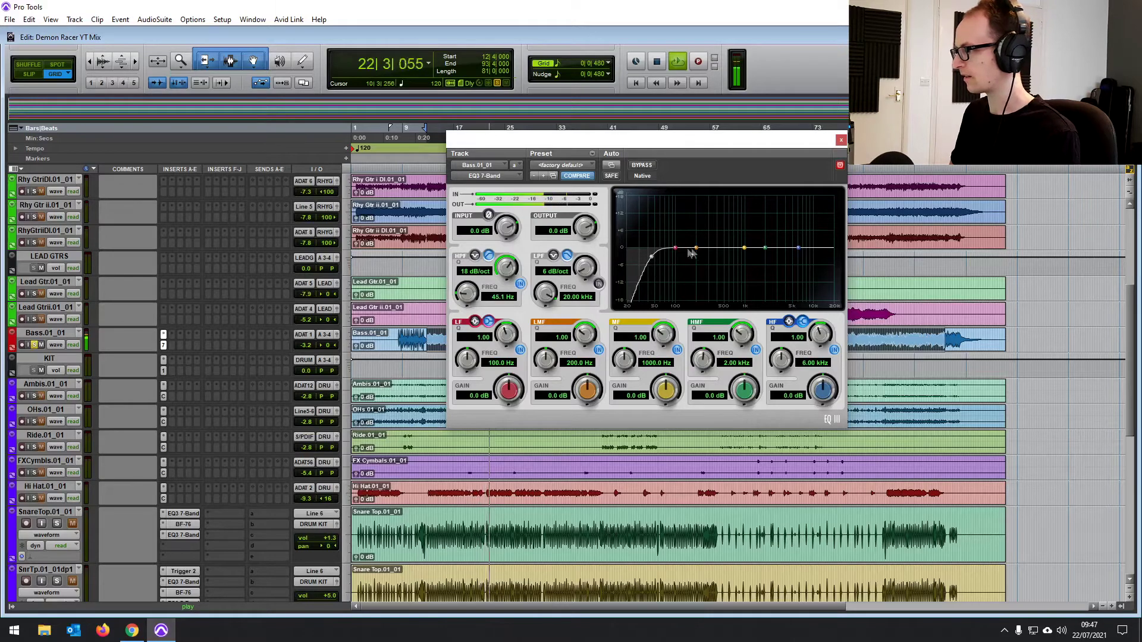
# Deactivate the Kit mix group in the mixer
pyautogui.scroll(-4, 96, 538)
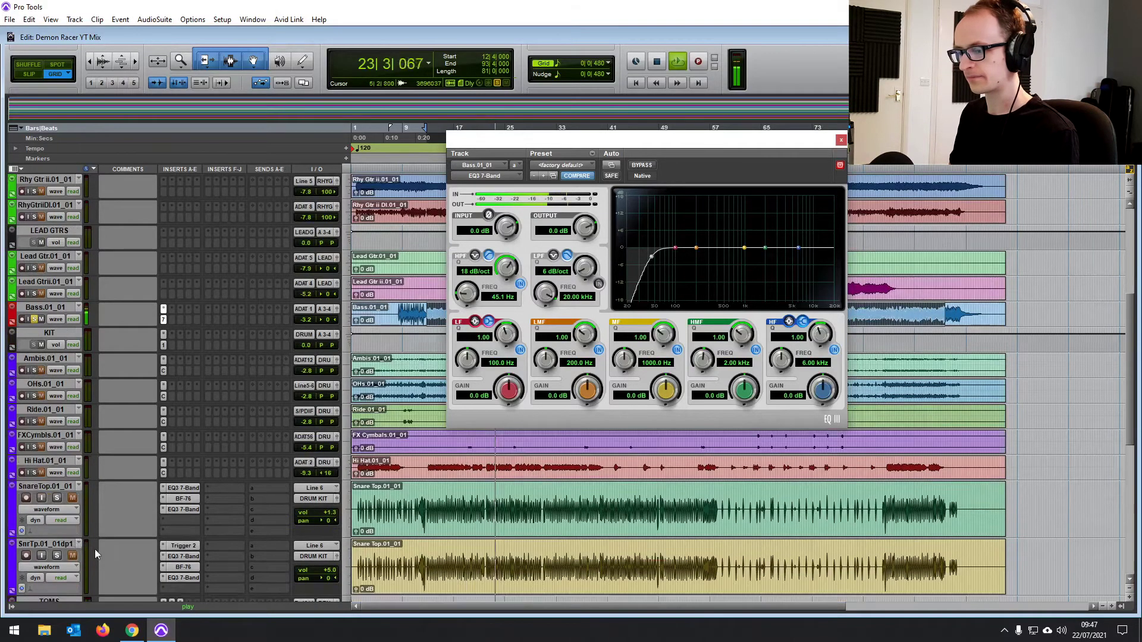
pyautogui.hotkey('ctrl', '=')
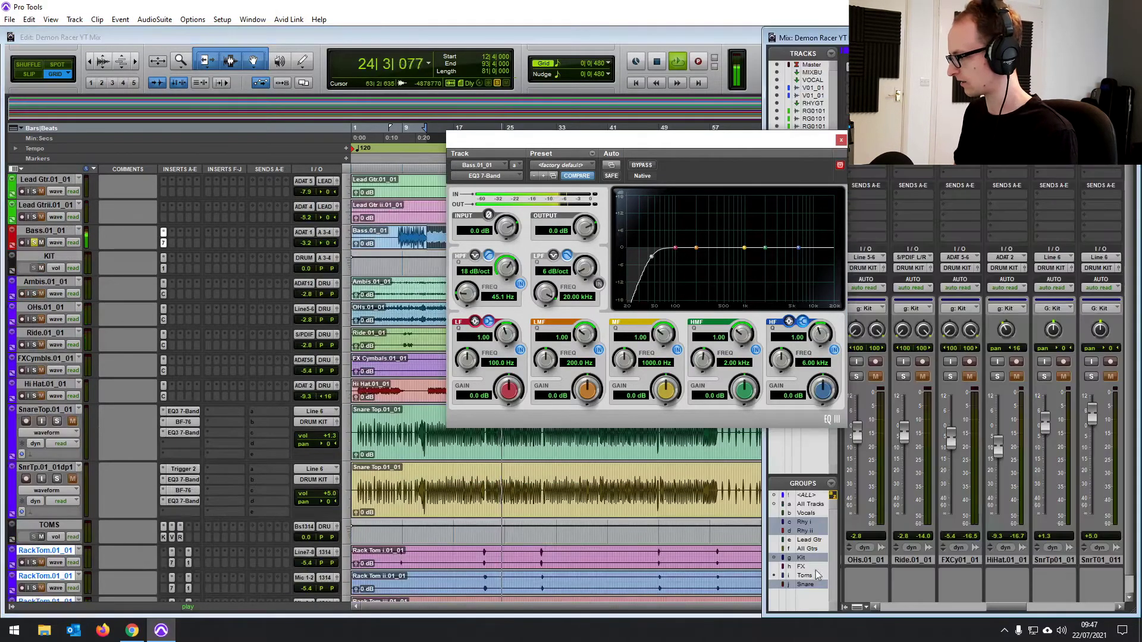
pyautogui.click(801, 558)
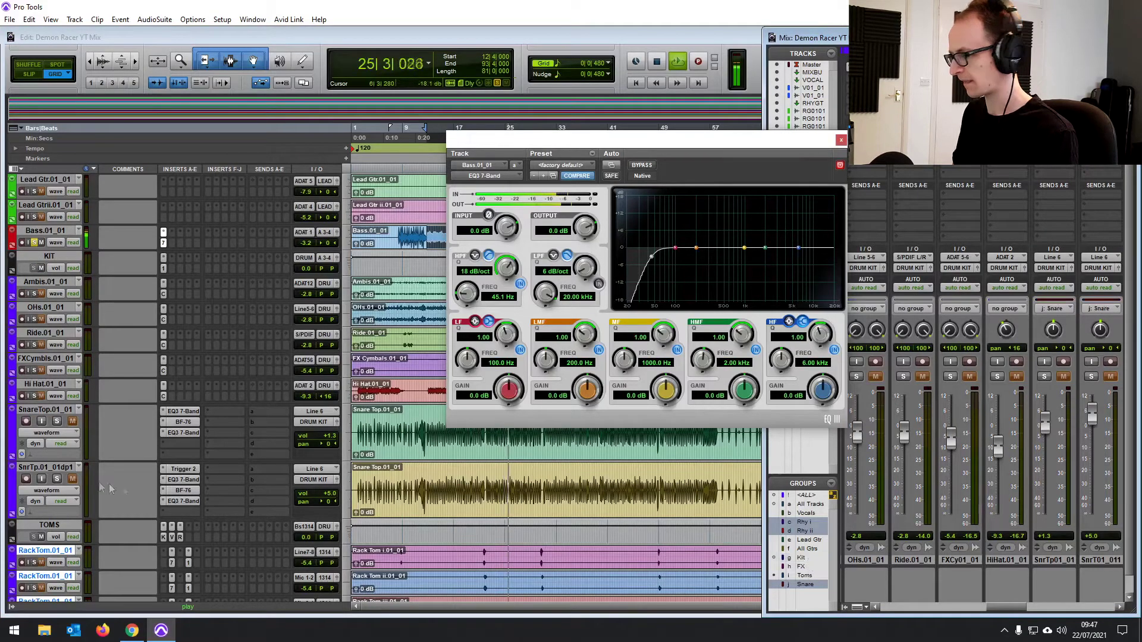
pyautogui.scroll(-1, 42, 532)
pyautogui.scroll(-6, 42, 533)
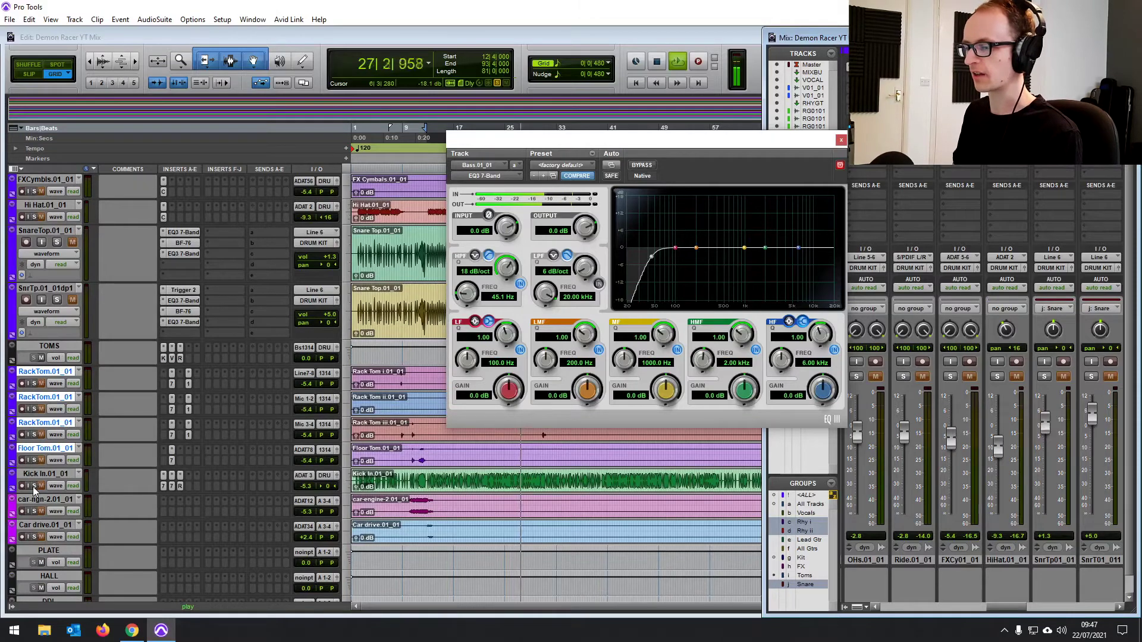
pyautogui.click(34, 487)
pyautogui.scroll(11, 375, 411)
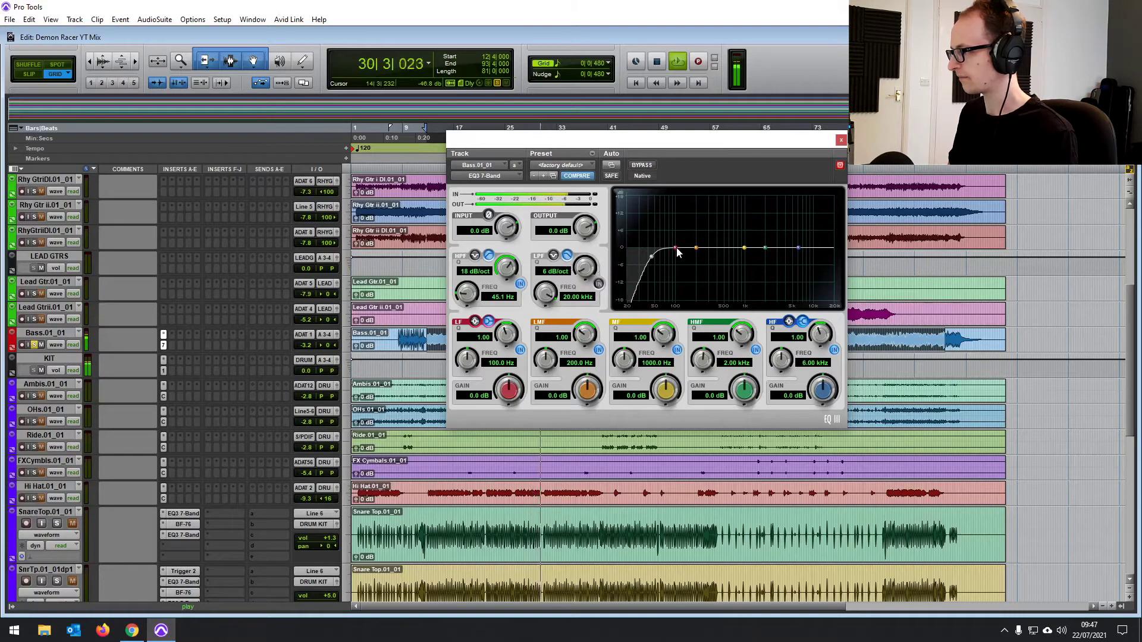
# Boost the bass EQ low band to +7.6 dB at 114.7 Hz with a narrower bandwidth
pyautogui.moveTo(676, 249)
pyautogui.mouseDown()
pyautogui.moveTo(701, 239)
pyautogui.moveTo(679, 215)
pyautogui.moveTo(681, 246)
pyautogui.moveTo(663, 252)
pyautogui.mouseUp()
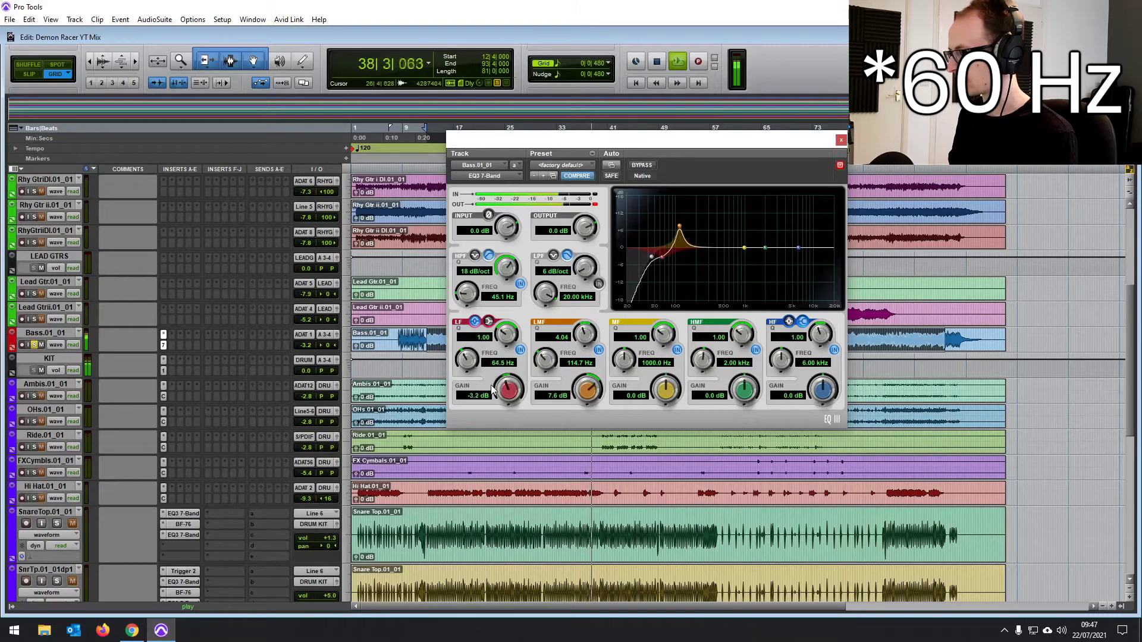
pyautogui.moveTo(500, 337); pyautogui.dragTo(504, 317)
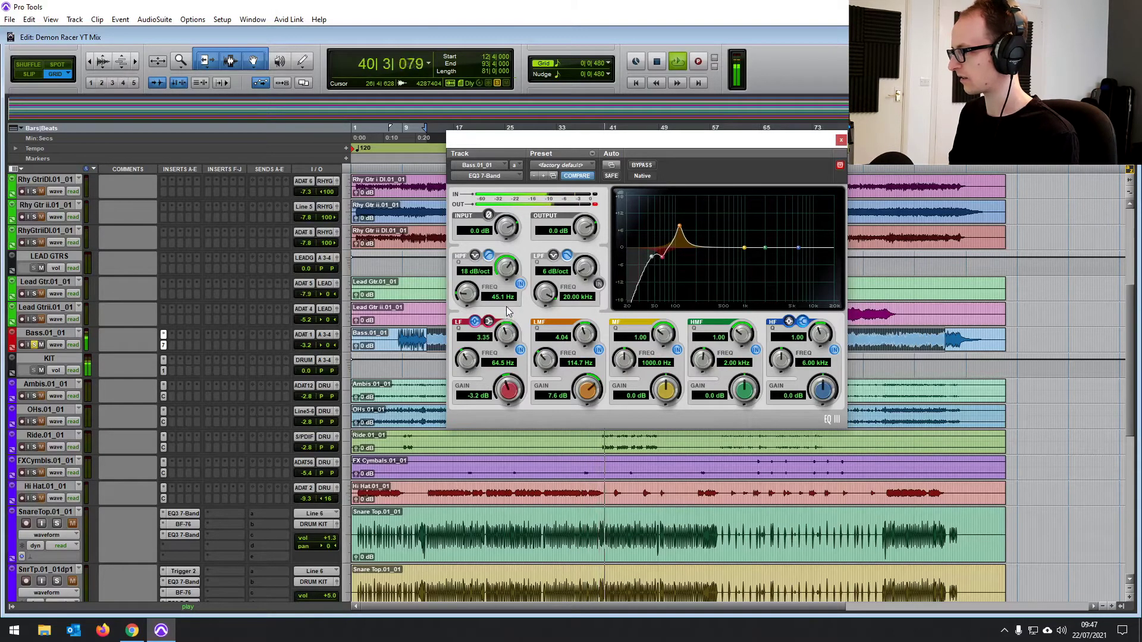
pyautogui.click(637, 167)
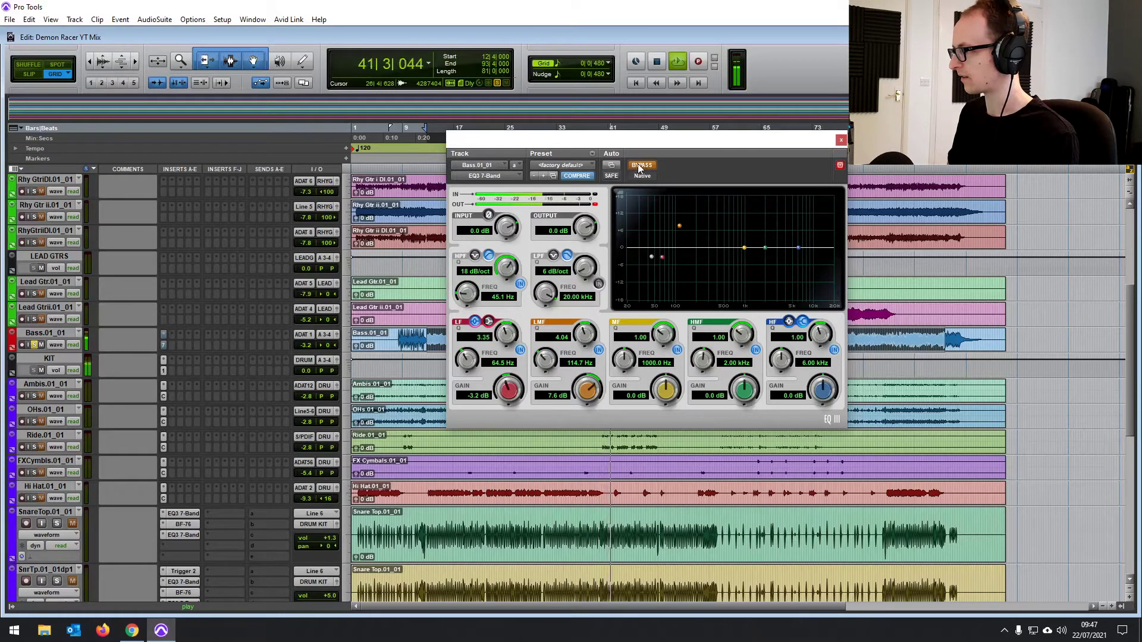
pyautogui.click(640, 167)
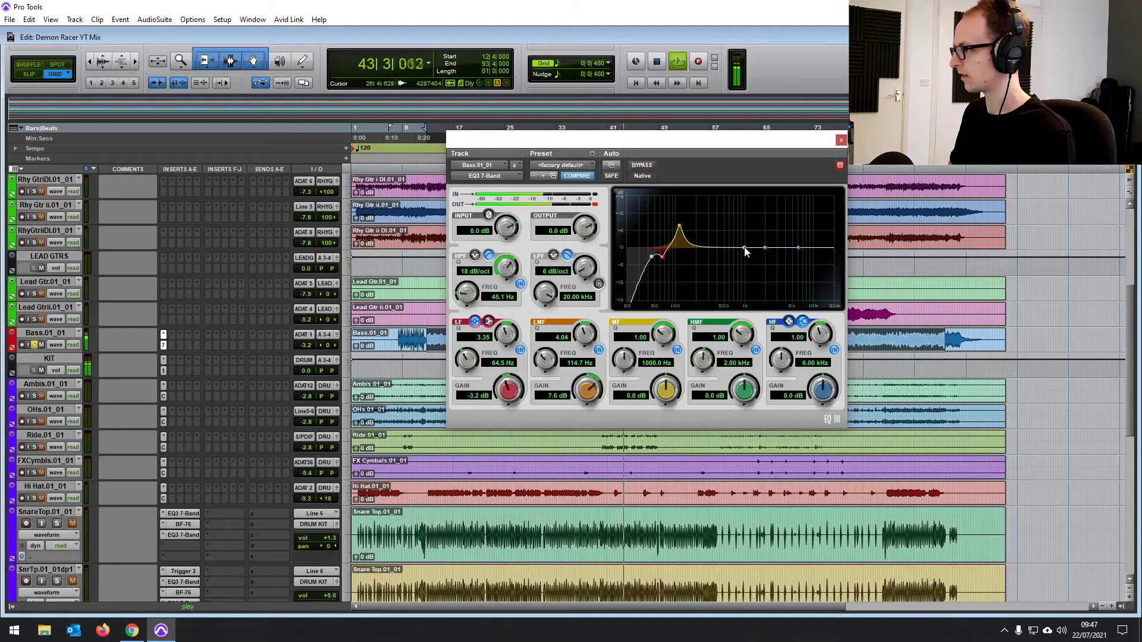
# Cut the bass mid band to -5.6 dB at 400.6 Hz, add a high-cut near 15–16 kHz, then stop playback
pyautogui.moveTo(744, 248); pyautogui.dragTo(718, 203)
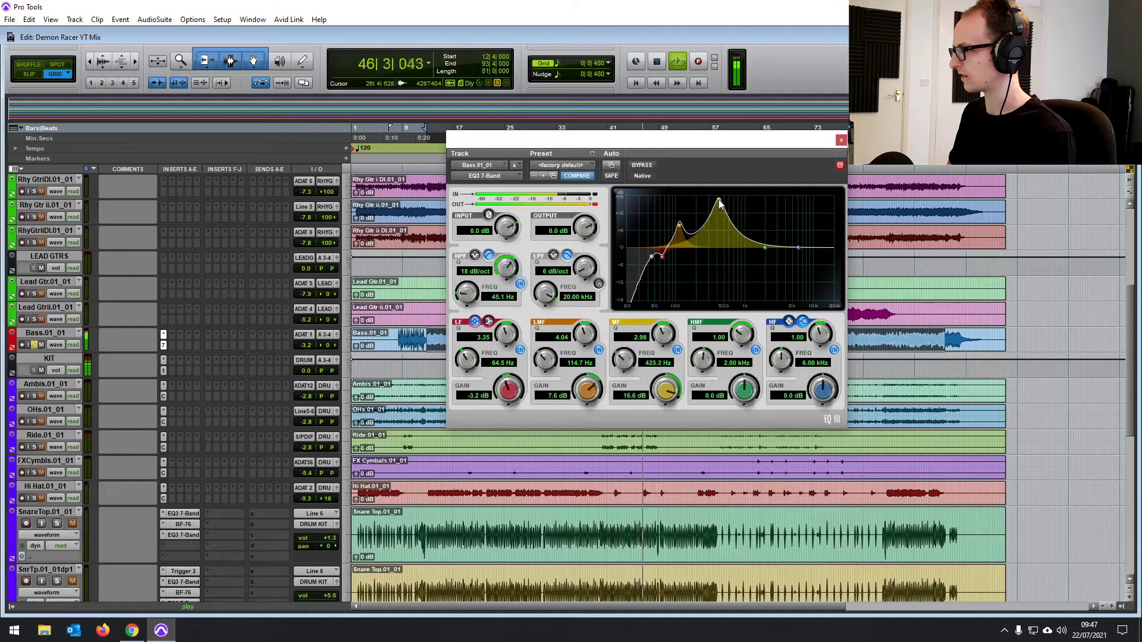
pyautogui.moveTo(718, 203); pyautogui.dragTo(719, 262)
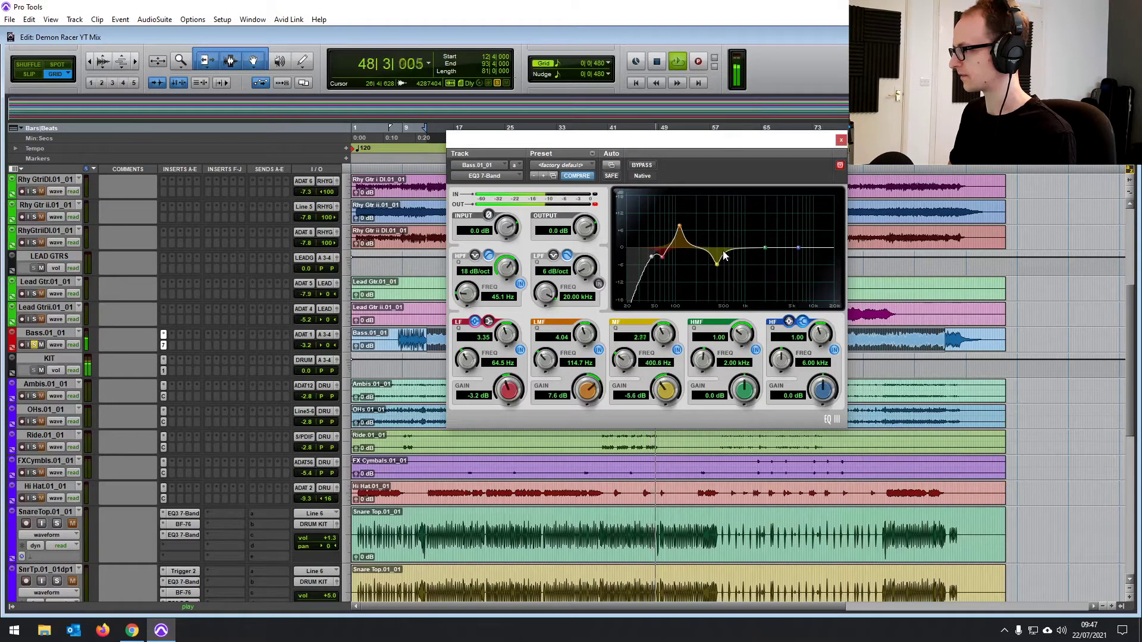
pyautogui.click(598, 284)
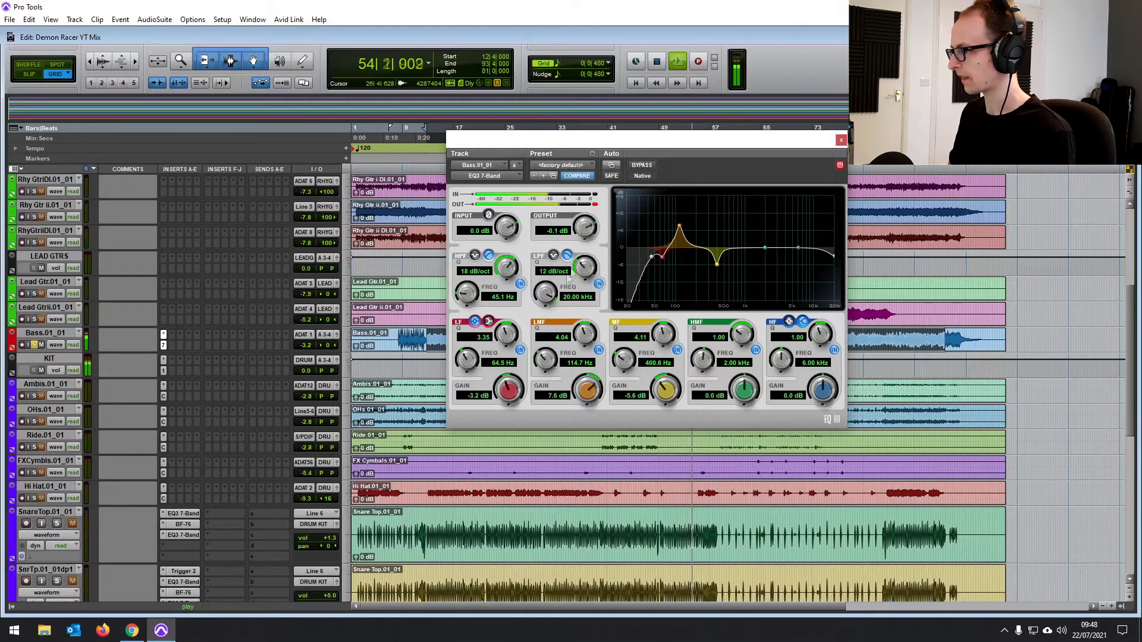
pyautogui.moveTo(545, 292); pyautogui.dragTo(541, 312)
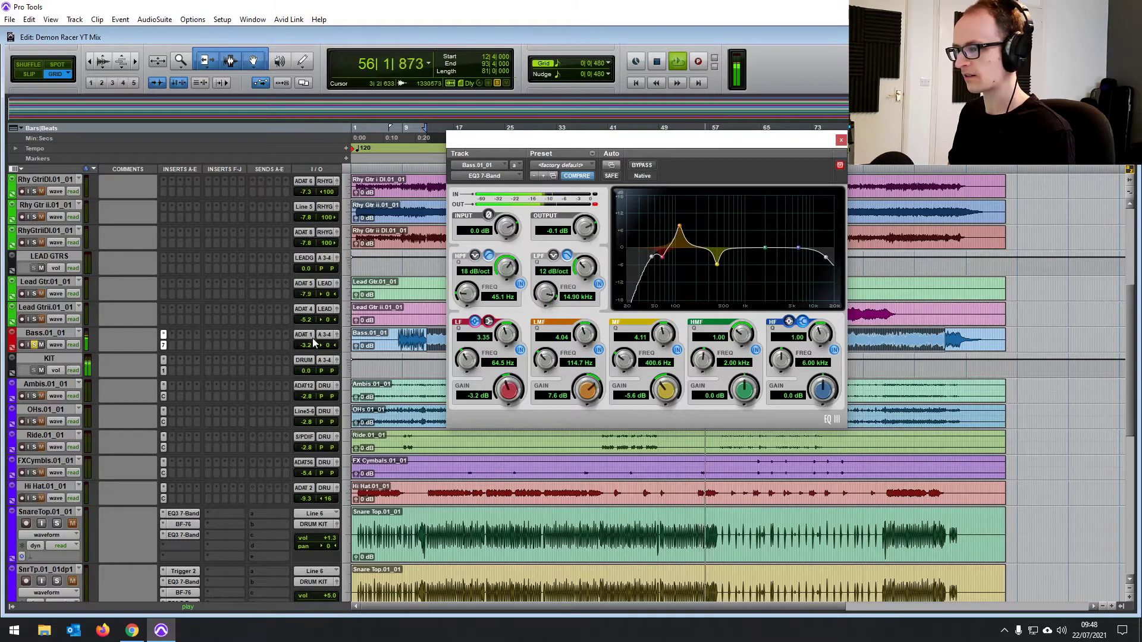
pyautogui.hotkey('ctrl', '=')
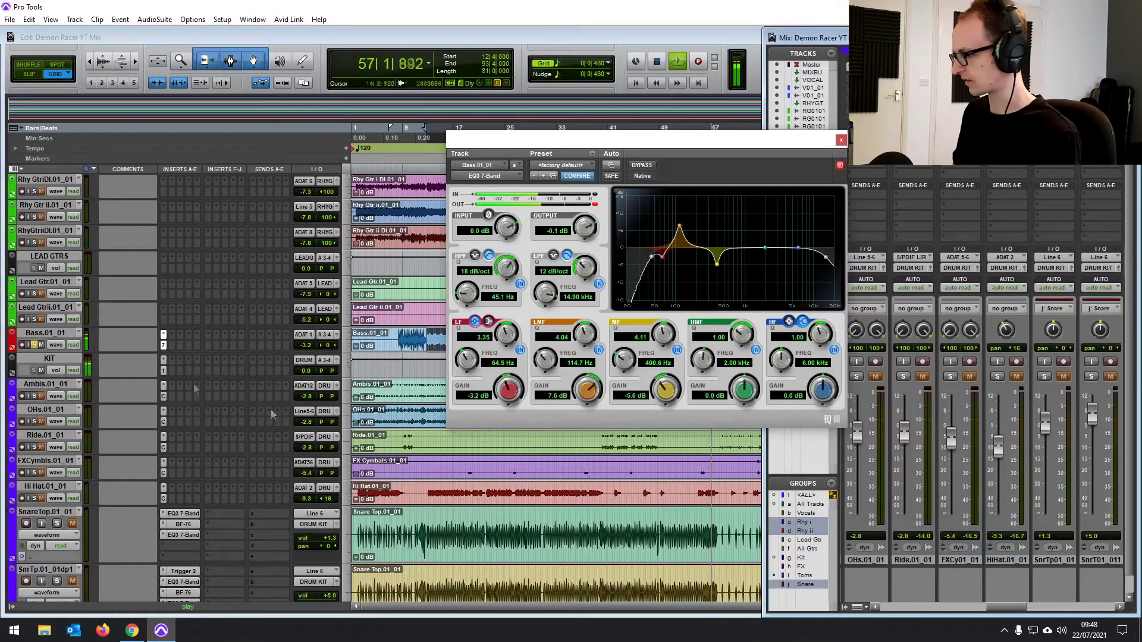
pyautogui.click(34, 345)
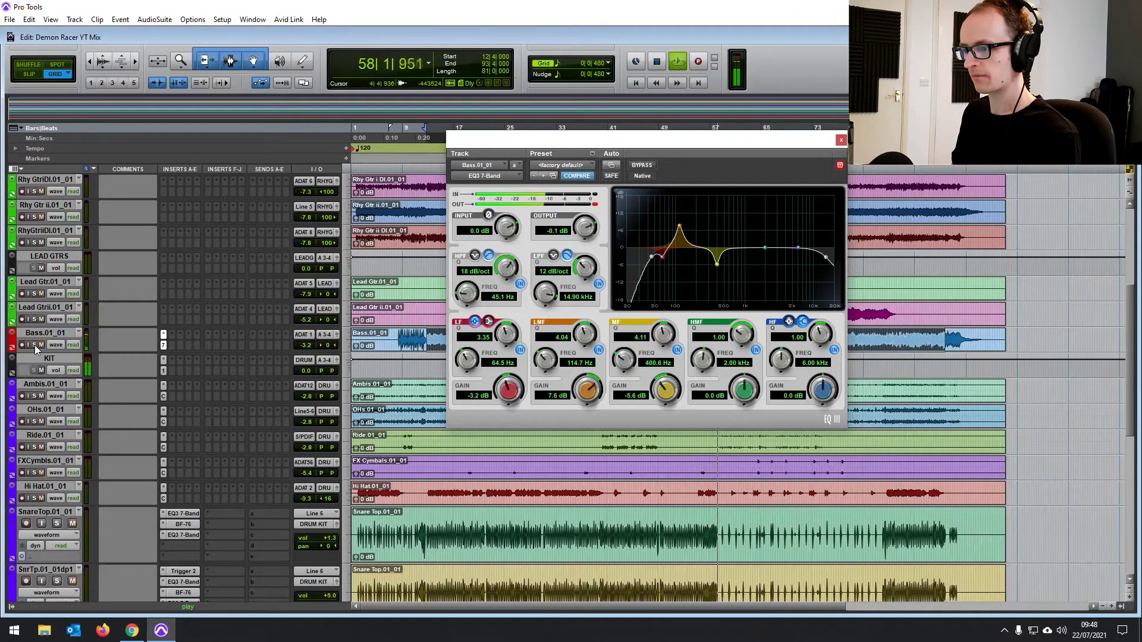
pyautogui.press('space')
pyautogui.press('space')
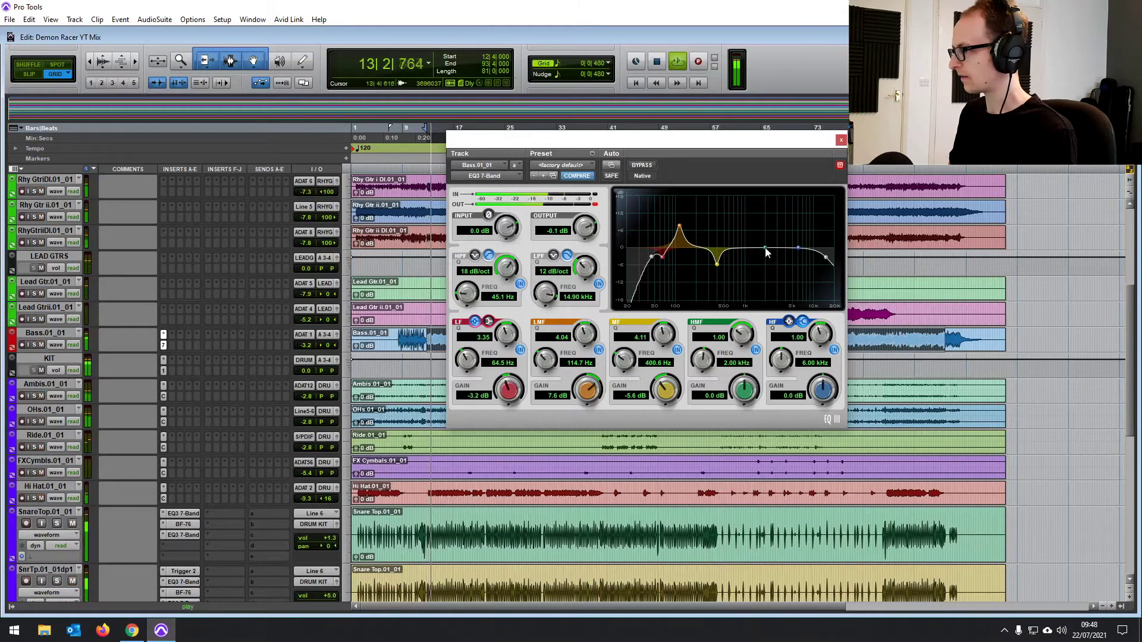
pyautogui.scroll(5, 48, 255)
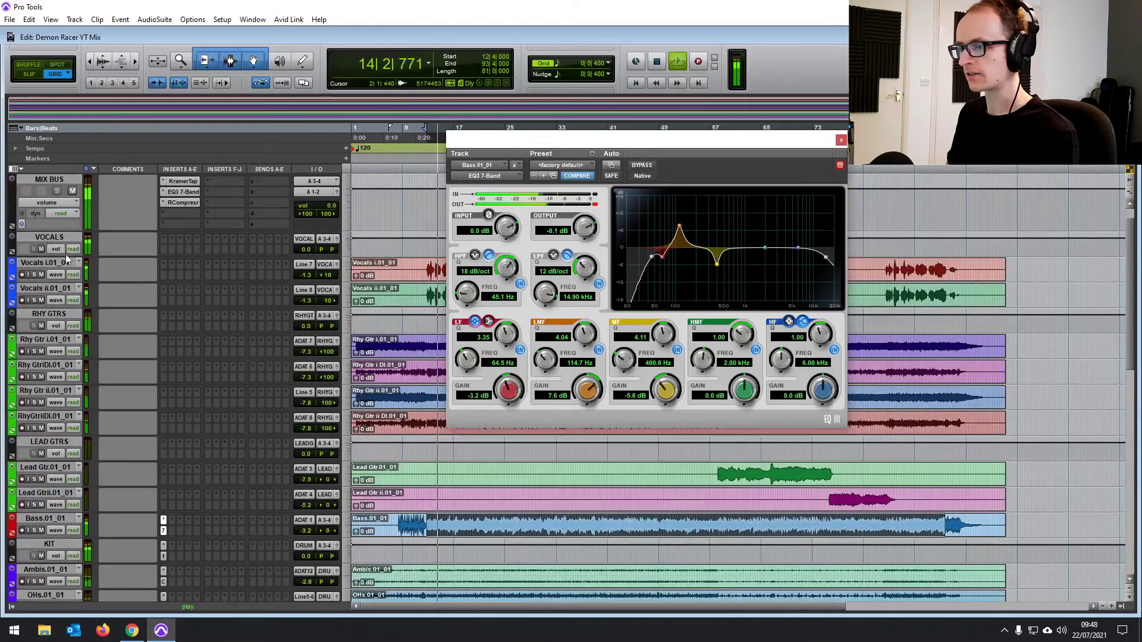
pyautogui.scroll(-5, 41, 252)
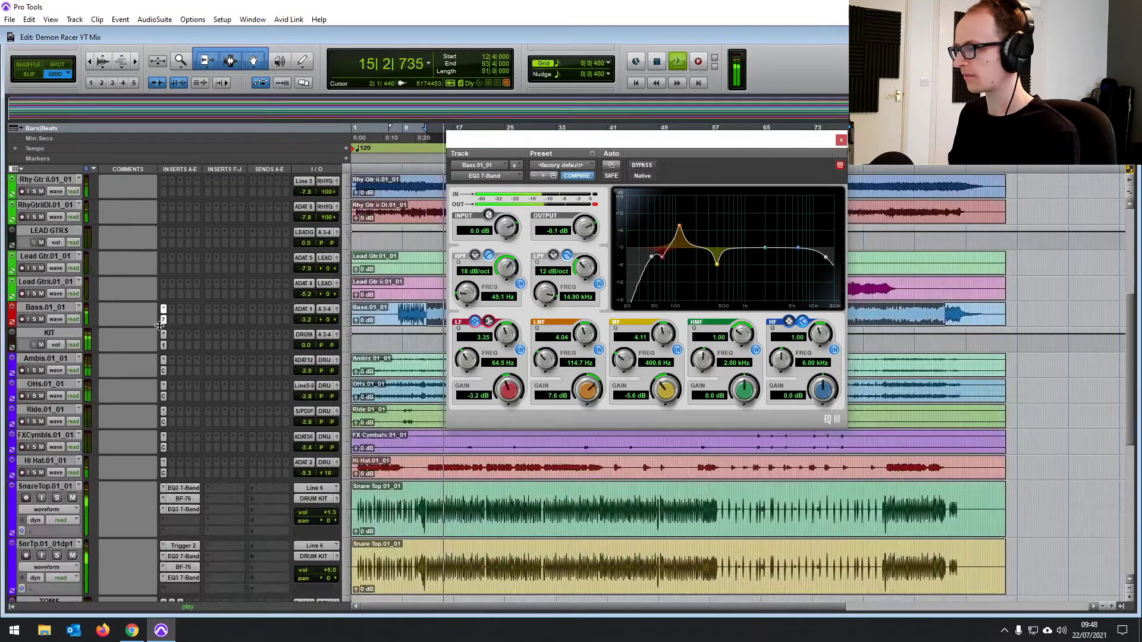
pyautogui.scroll(1, 159, 326)
# Boost the bass EQ high-mid 4.4 dB near 1.55 kHz, trim output to -0.4 dB, and close the EQ
pyautogui.moveTo(765, 248)
pyautogui.mouseDown()
pyautogui.moveTo(737, 214)
pyautogui.moveTo(750, 226)
pyautogui.moveTo(761, 218)
pyautogui.moveTo(758, 247)
pyautogui.mouseUp()
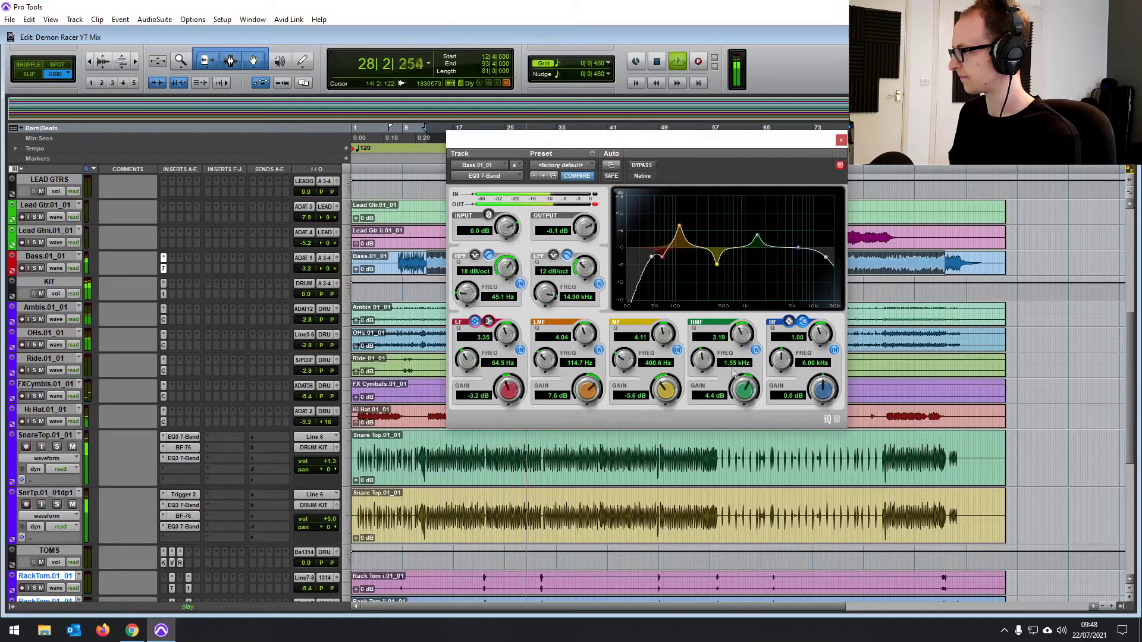
pyautogui.click(755, 350)
pyautogui.click(754, 349)
pyautogui.moveTo(580, 232); pyautogui.dragTo(580, 236)
pyautogui.press('space')
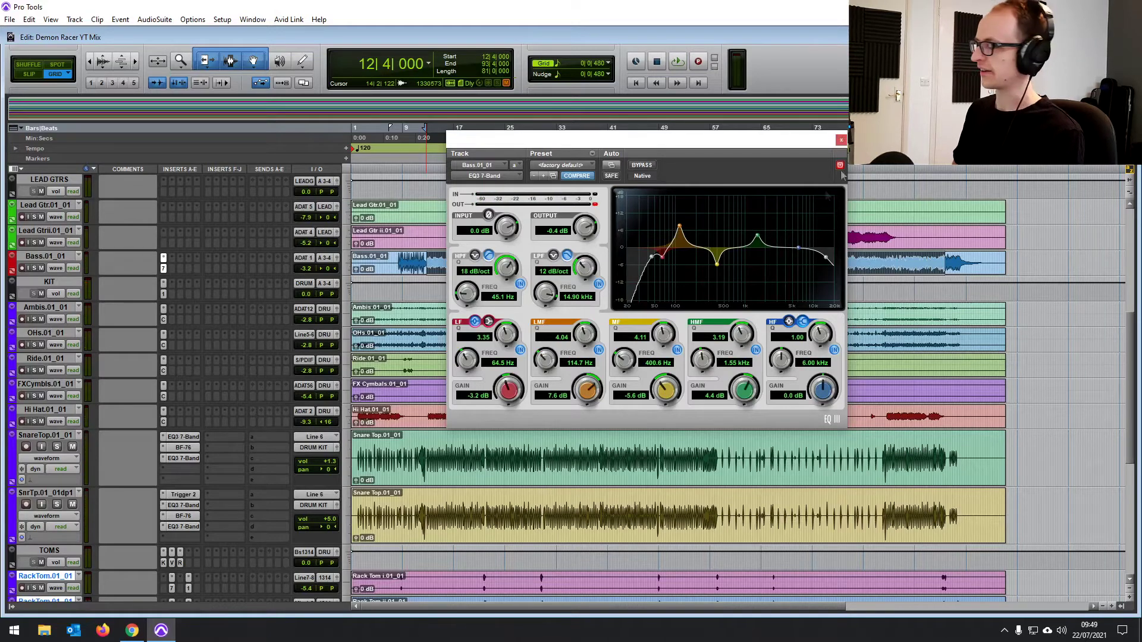
pyautogui.click(841, 141)
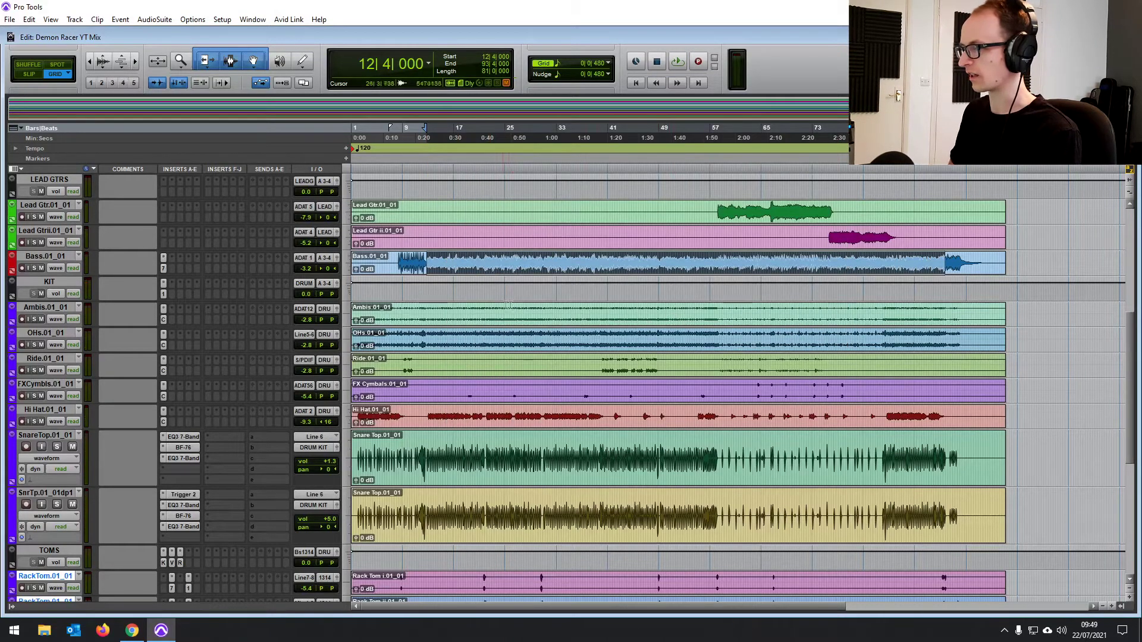
# Insert a BF-76 peak limiter on the Bass track and load its Bass preset during playback
pyautogui.click(171, 273)
pyautogui.moveTo(205, 302)
pyautogui.moveTo(315, 316)
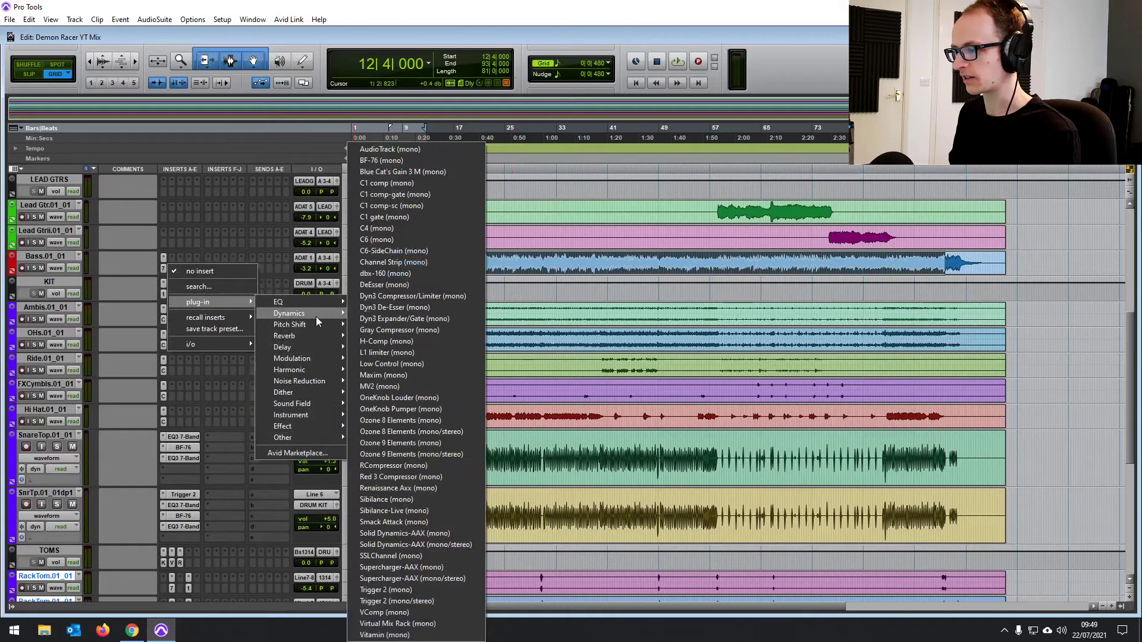
pyautogui.click(381, 161)
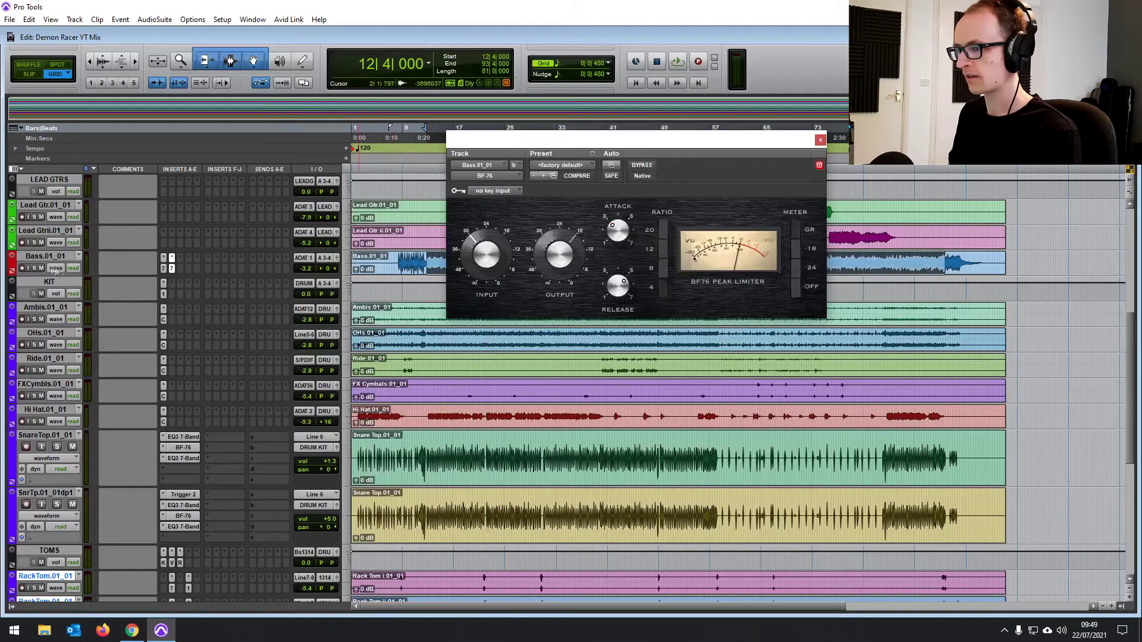
pyautogui.press('space')
pyautogui.click(592, 165)
pyautogui.click(604, 179)
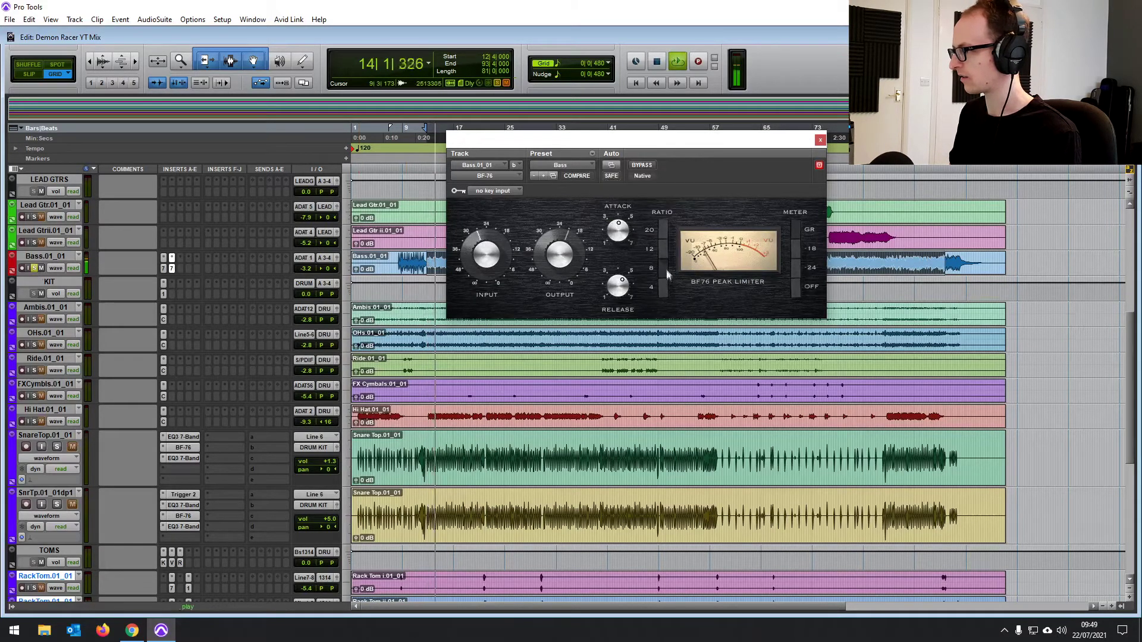
# Lower the BF-76 input, raise its output slightly, compare it bypassed, then close it
pyautogui.moveTo(485, 249); pyautogui.dragTo(461, 294)
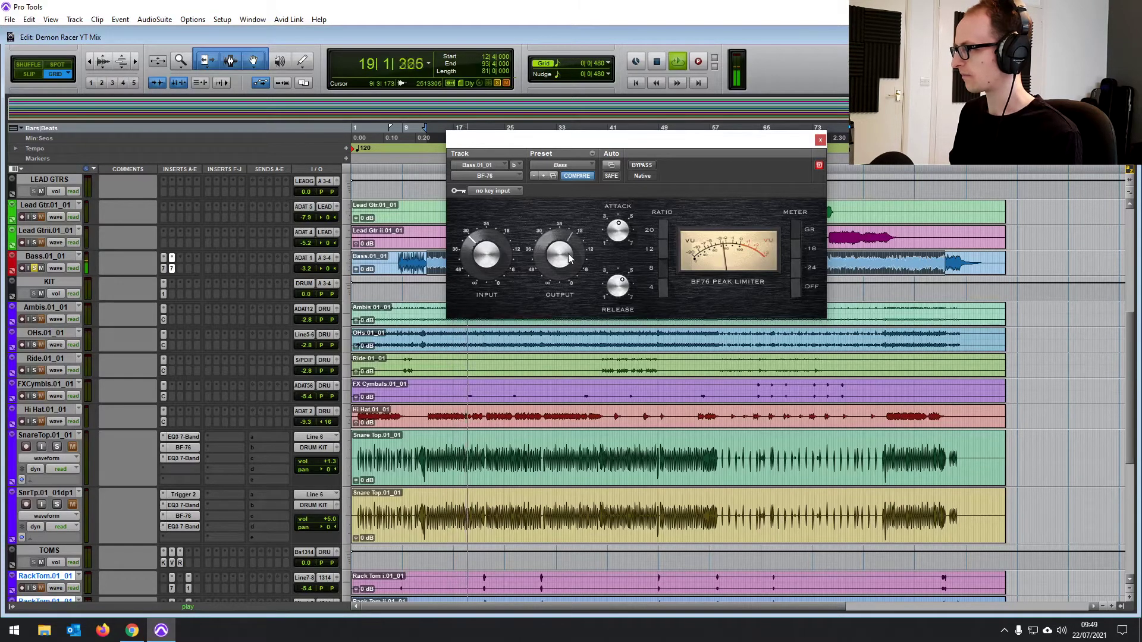
pyautogui.moveTo(570, 262); pyautogui.dragTo(572, 250)
pyautogui.click(636, 165)
pyautogui.click(636, 164)
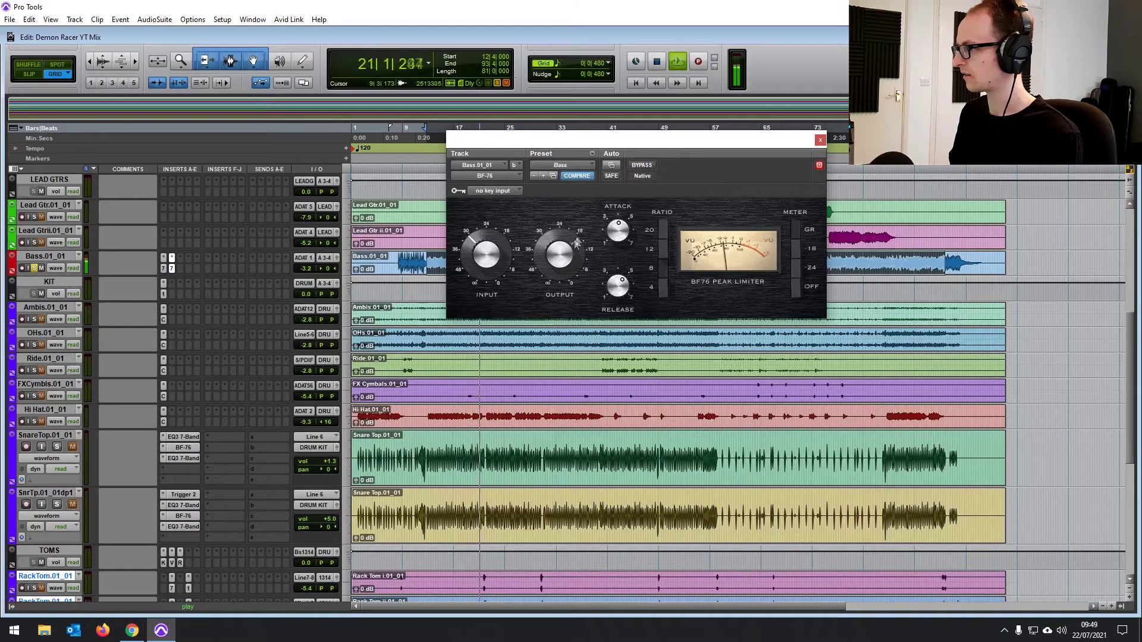
pyautogui.click(639, 166)
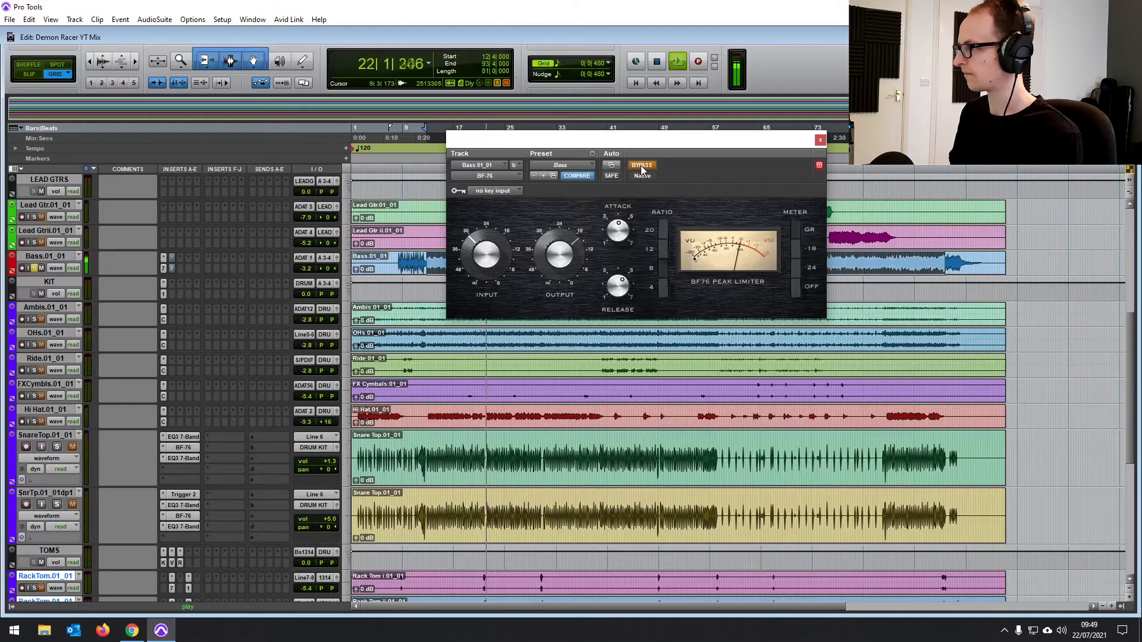
pyautogui.click(640, 165)
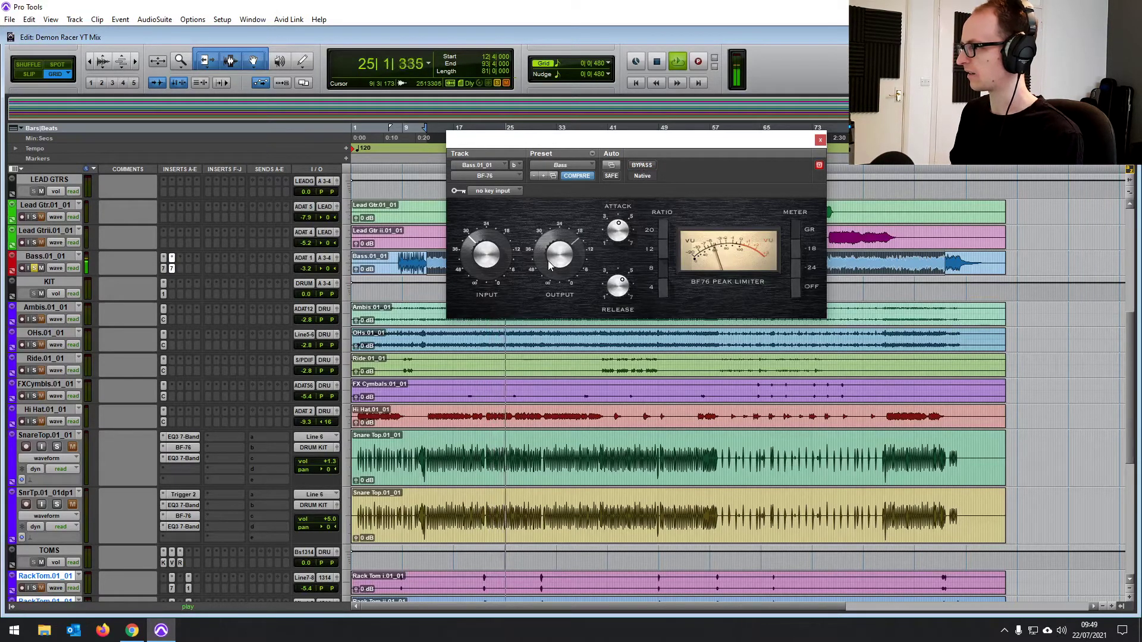
pyautogui.click(820, 140)
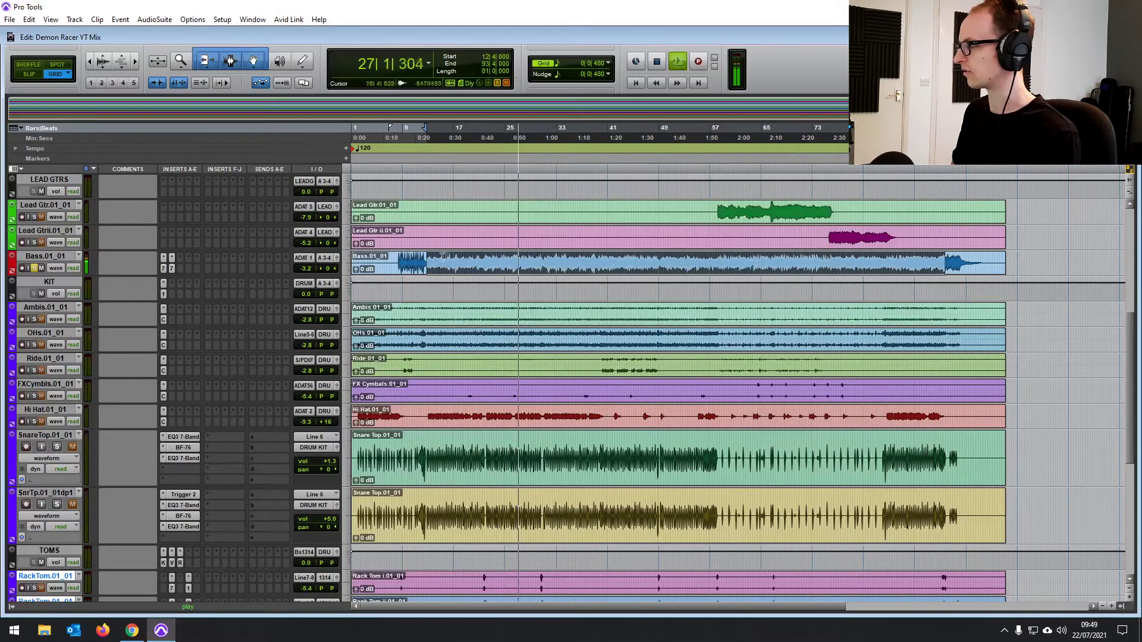
# Add Renaissance Bass as the Bass track's third insert with frequency 112 and intensity -9.9 dB
pyautogui.moveTo(45, 277); pyautogui.dragTo(72, 298)
pyautogui.click(183, 279)
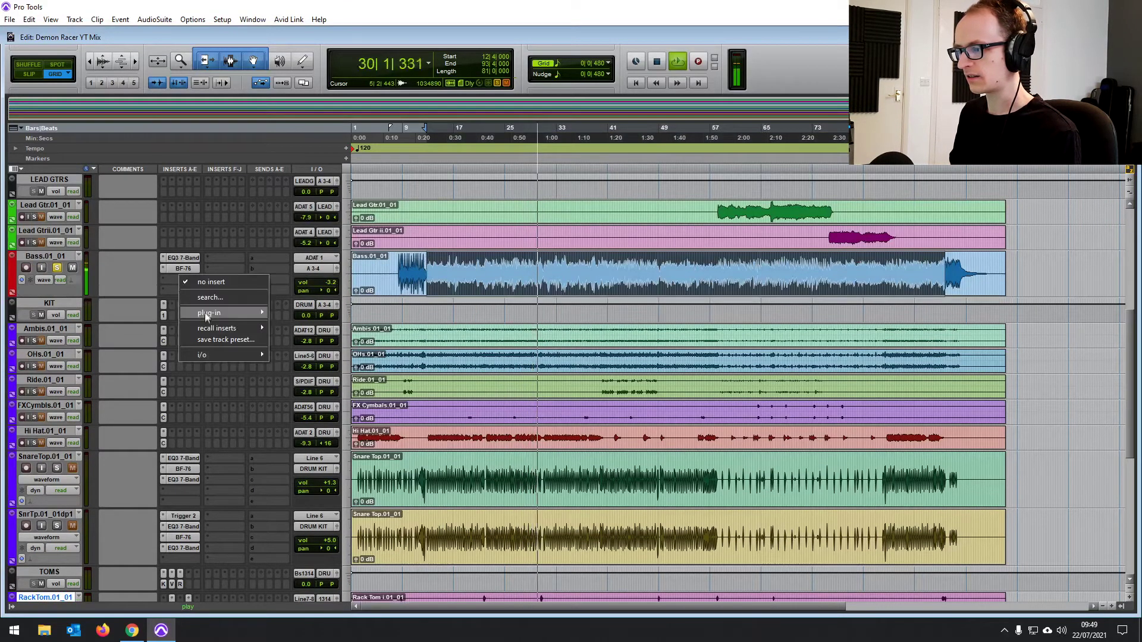
pyautogui.moveTo(206, 315)
pyautogui.moveTo(298, 448)
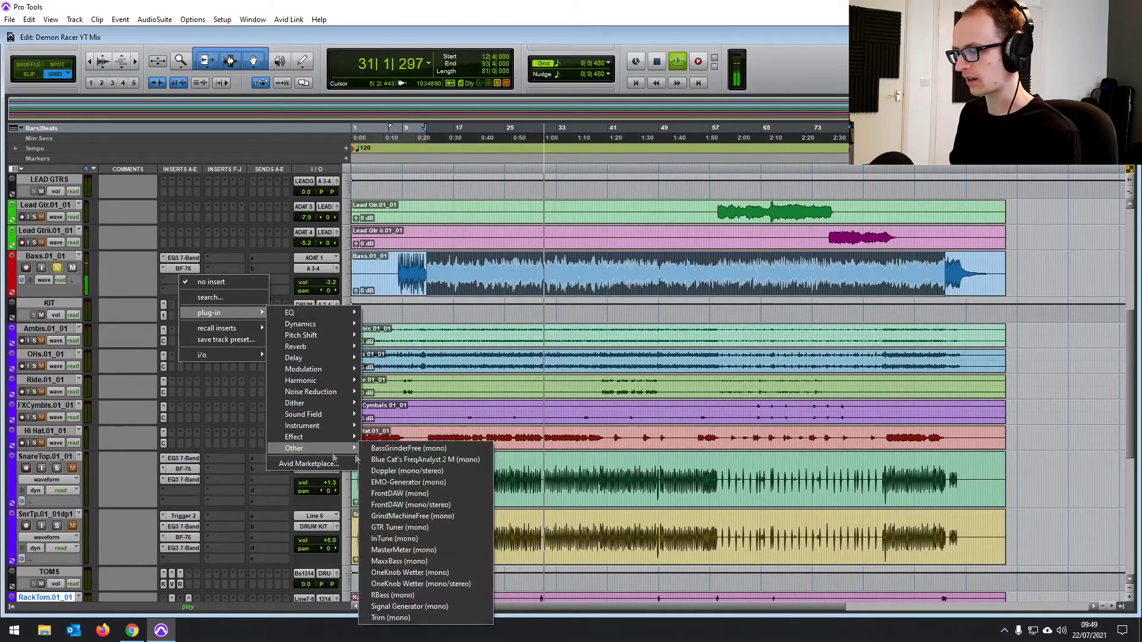
pyautogui.click(392, 595)
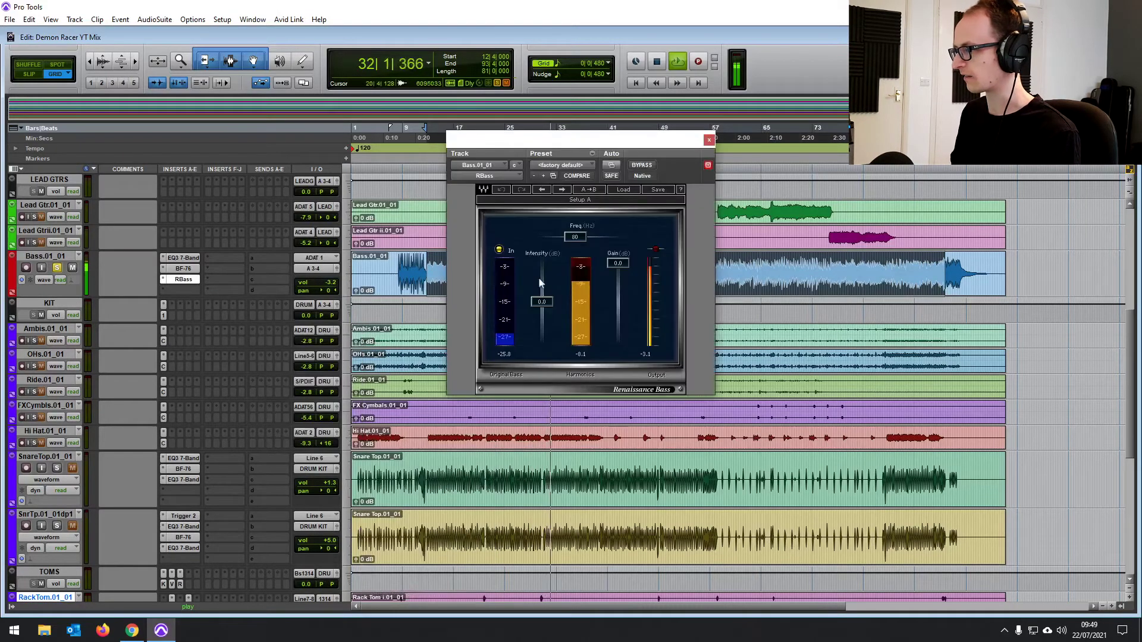
pyautogui.moveTo(574, 237); pyautogui.dragTo(584, 237)
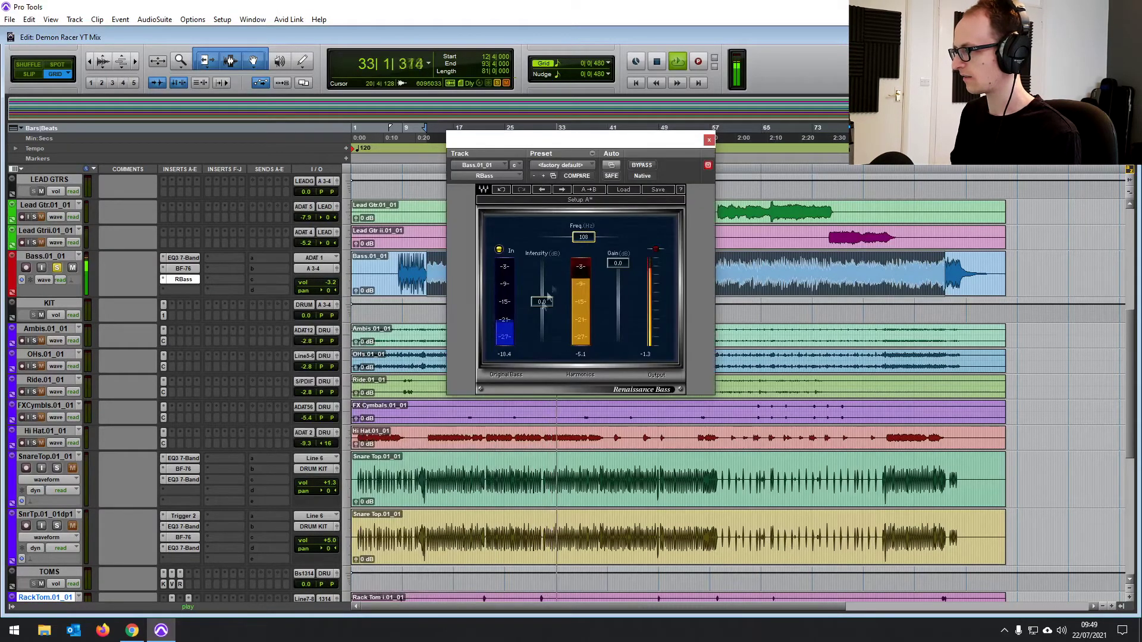
pyautogui.moveTo(541, 309); pyautogui.dragTo(541, 325)
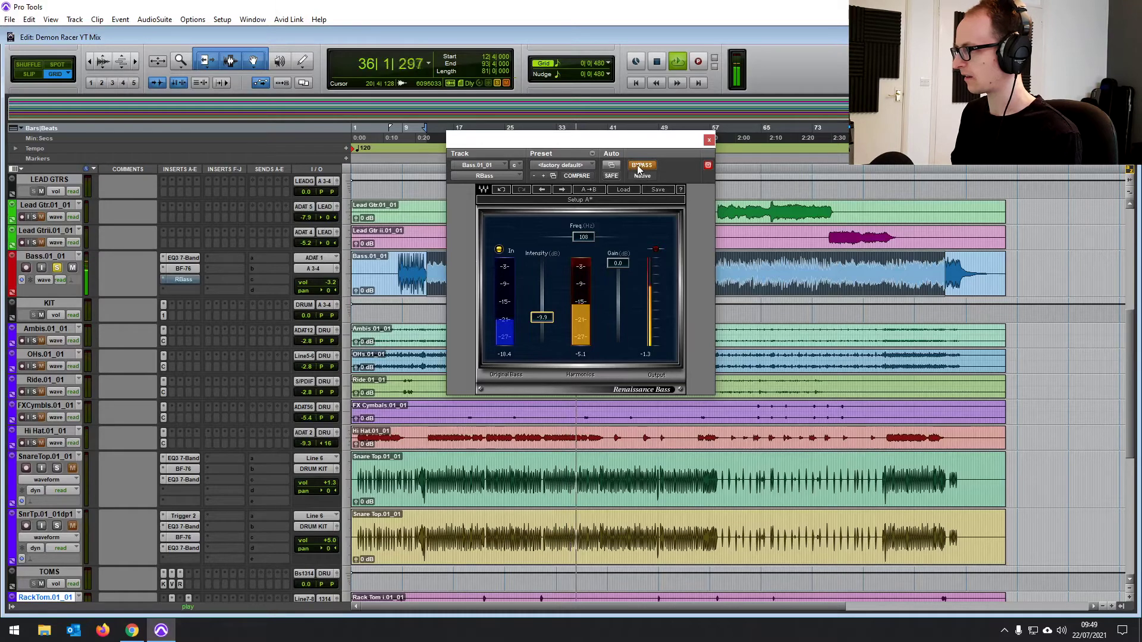
pyautogui.click(708, 140)
pyautogui.press('space')
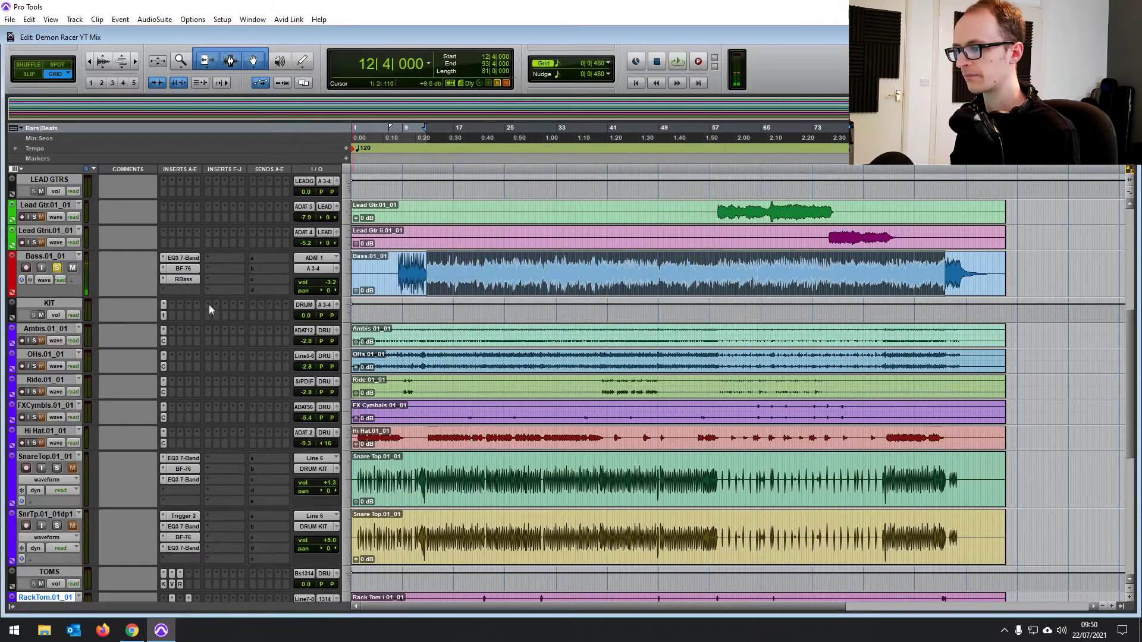
# Add Soundtoys Decapitator on its Default preset to the Bass track's fourth insert
pyautogui.moveTo(33, 297); pyautogui.dragTo(32, 320)
pyautogui.click(186, 290)
pyautogui.moveTo(230, 322)
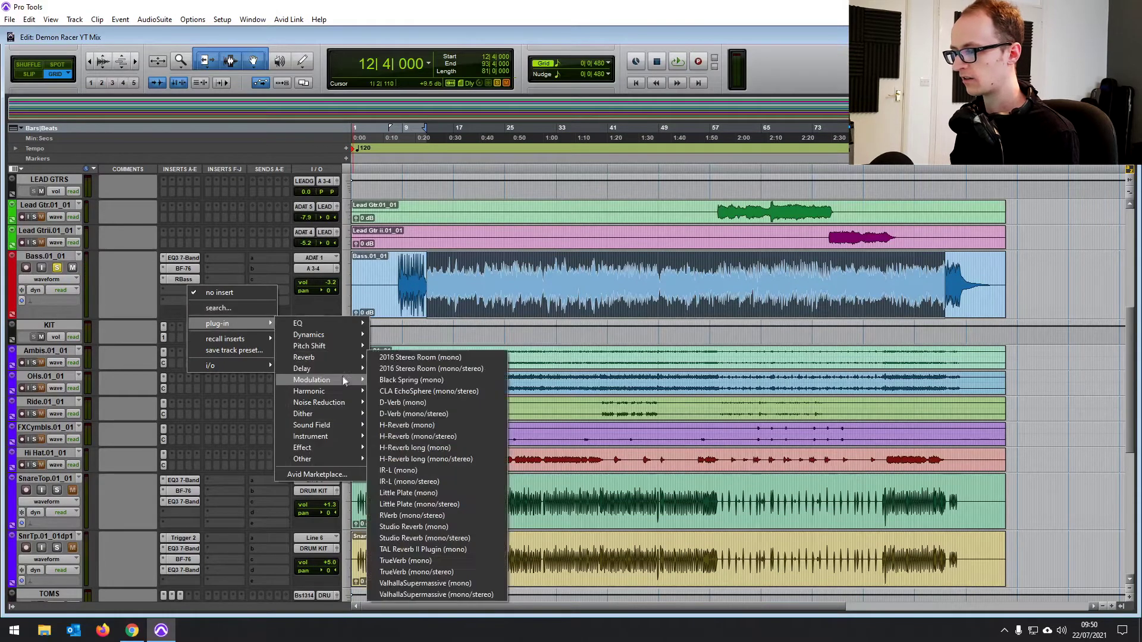
pyautogui.moveTo(341, 394)
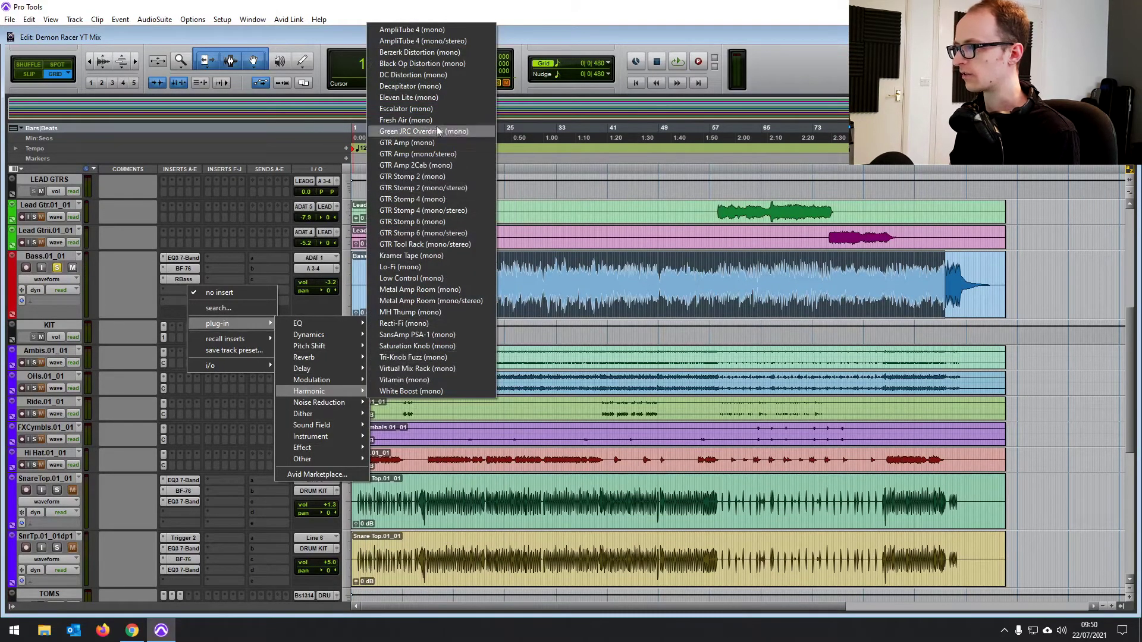
pyautogui.click(593, 196)
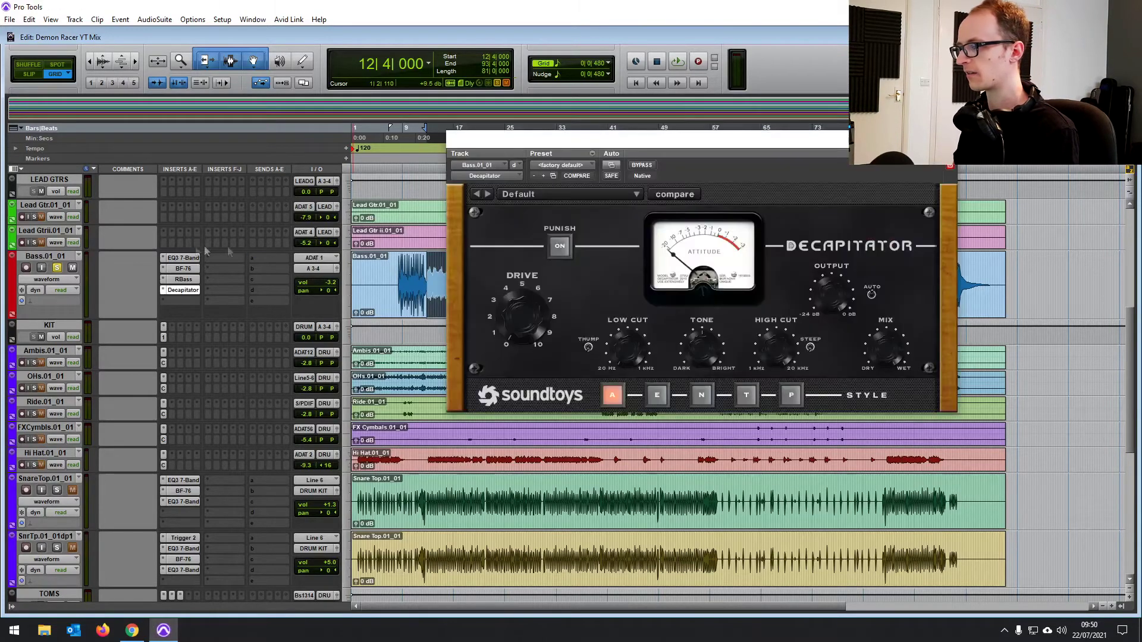
# Play the bass and compare Decapitator against the bypassed dry sound
pyautogui.moveTo(651, 158); pyautogui.dragTo(739, 175)
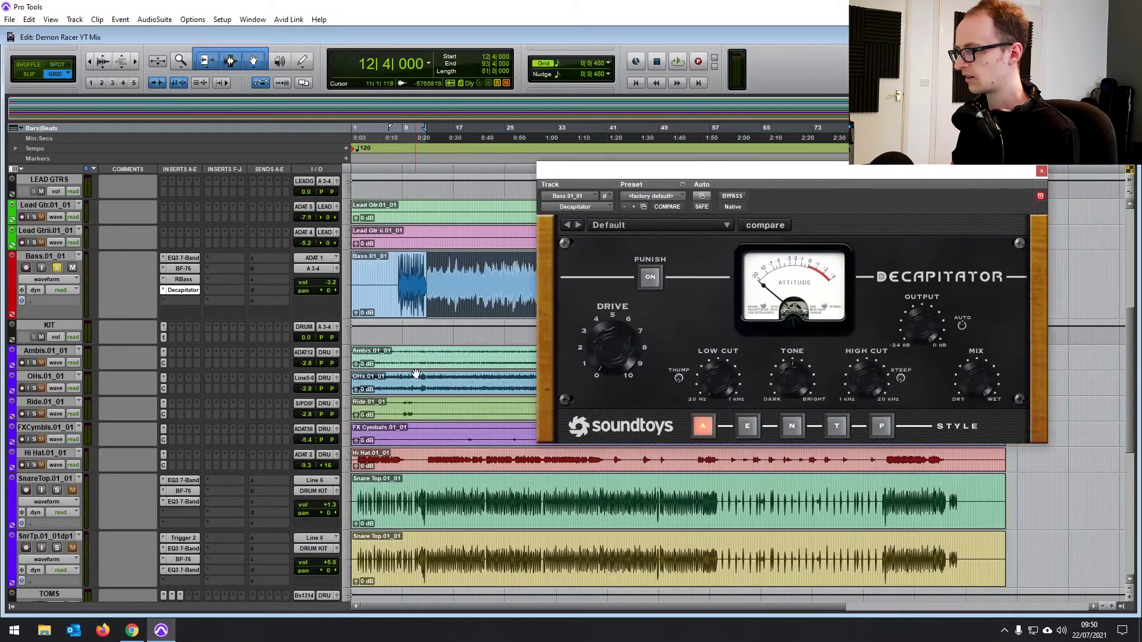
pyautogui.press('space')
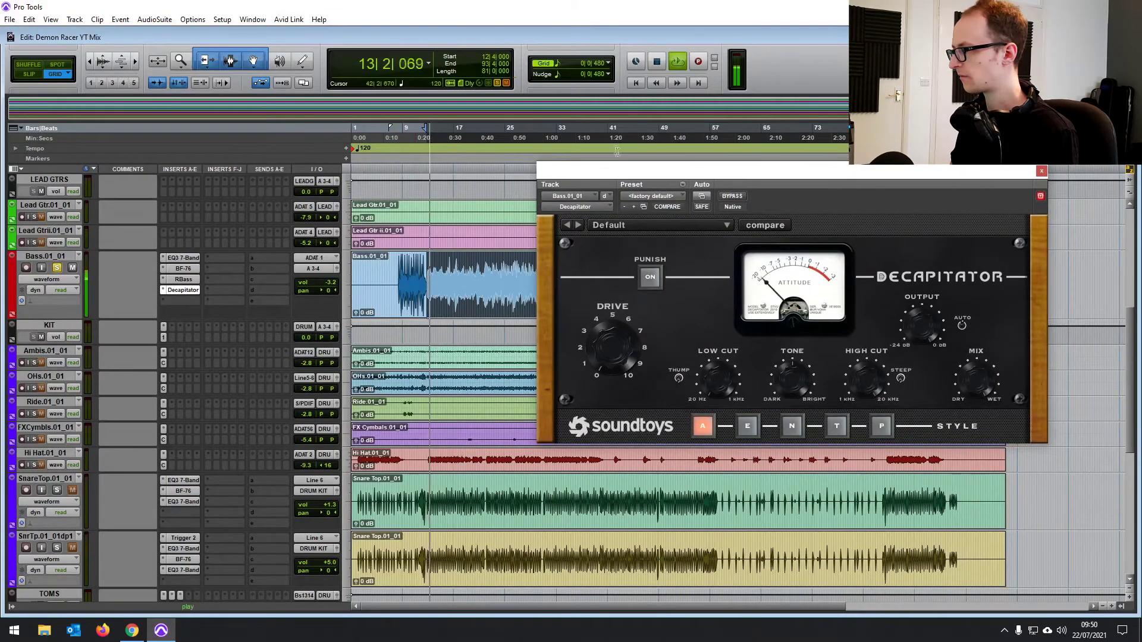
pyautogui.moveTo(622, 172); pyautogui.dragTo(397, 149)
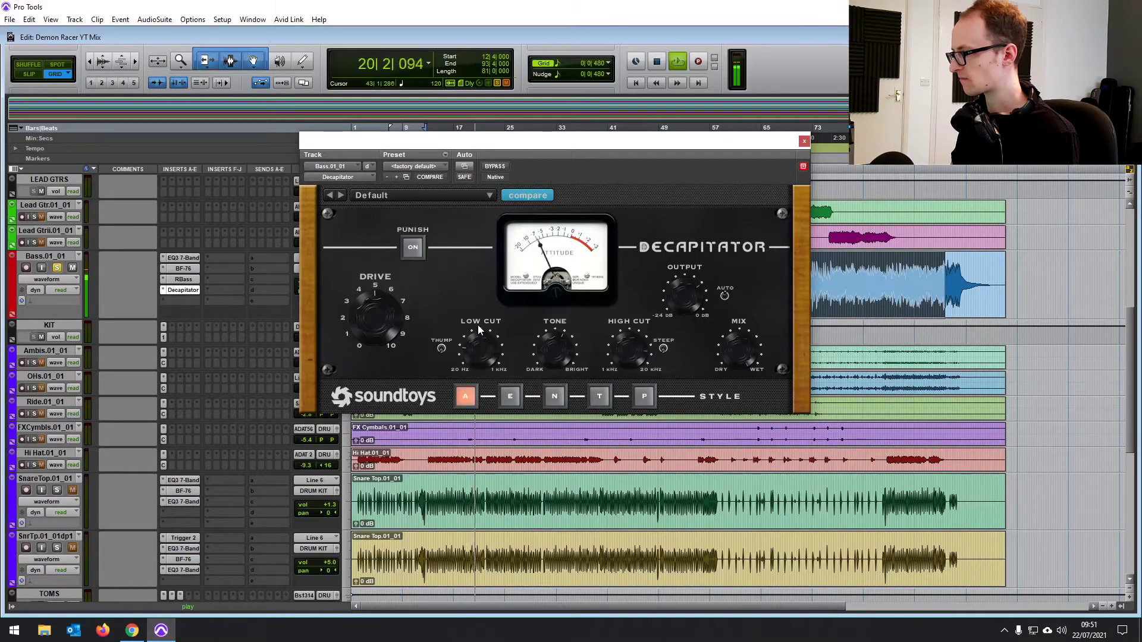
pyautogui.press('space')
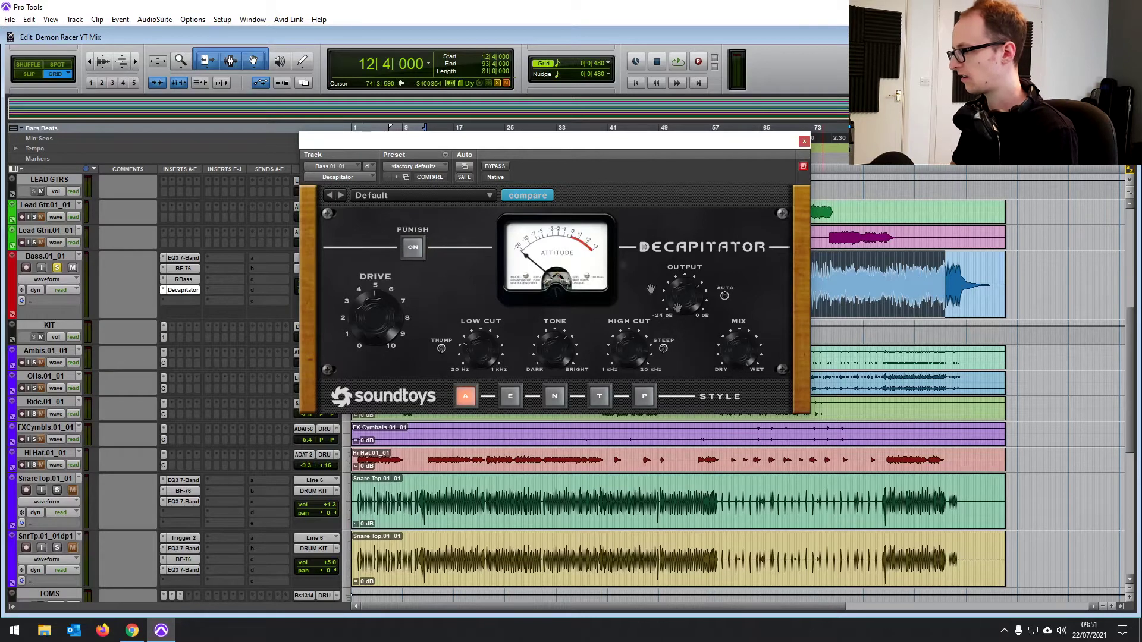
pyautogui.press('space')
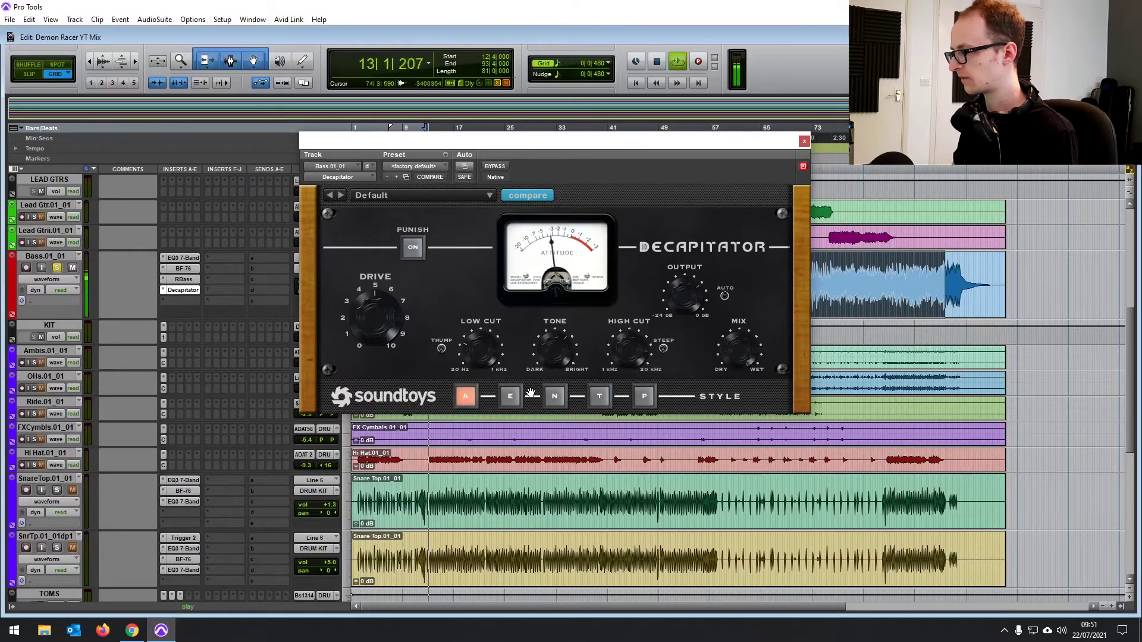
pyautogui.click(495, 167)
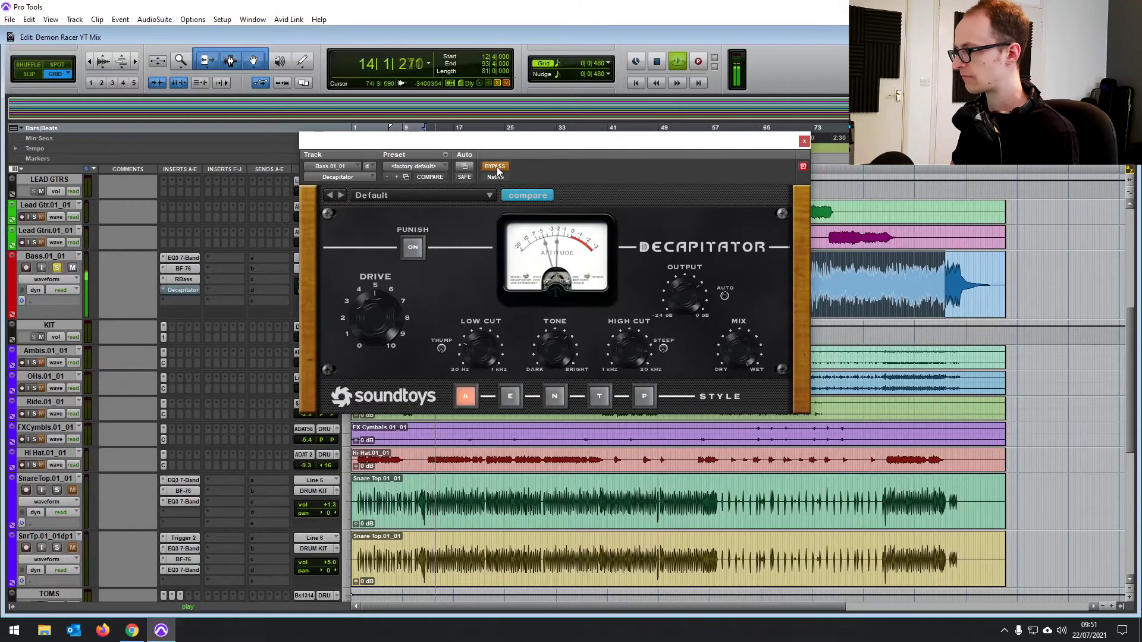
pyautogui.click(495, 167)
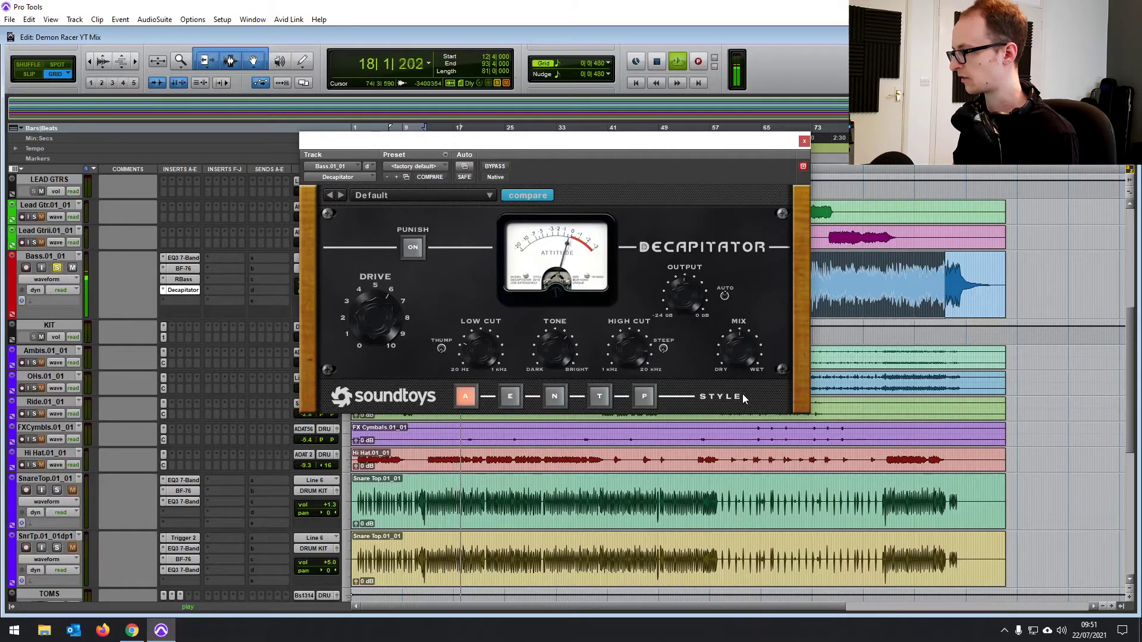
pyautogui.press('space')
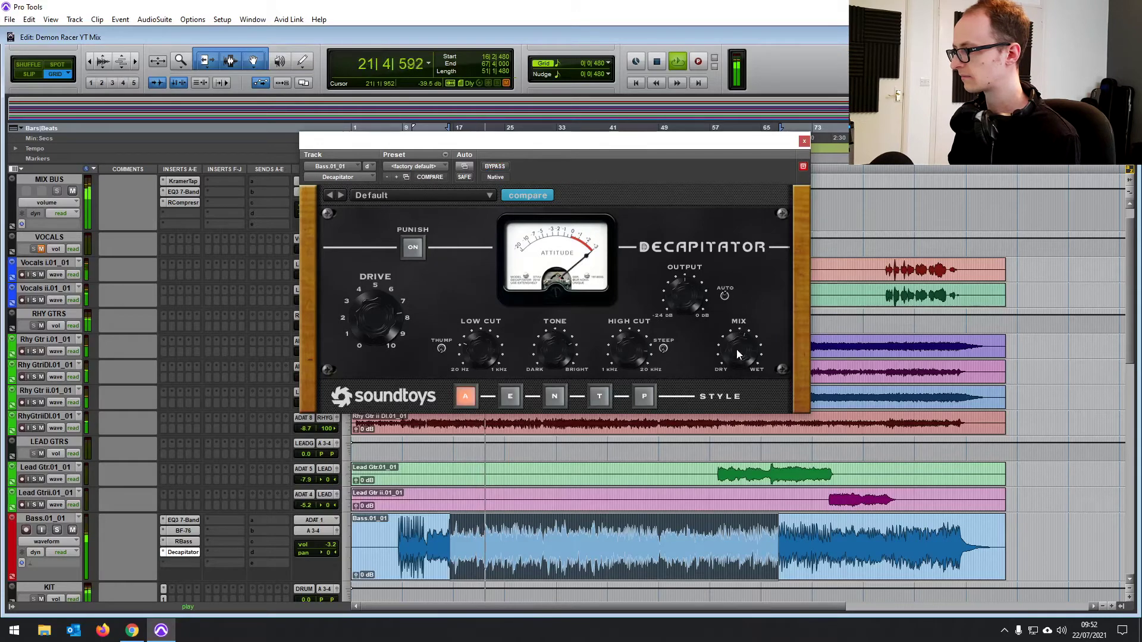
# Close Decapitator, stop playback, and set the start point at 16|2|480
pyautogui.click(803, 141)
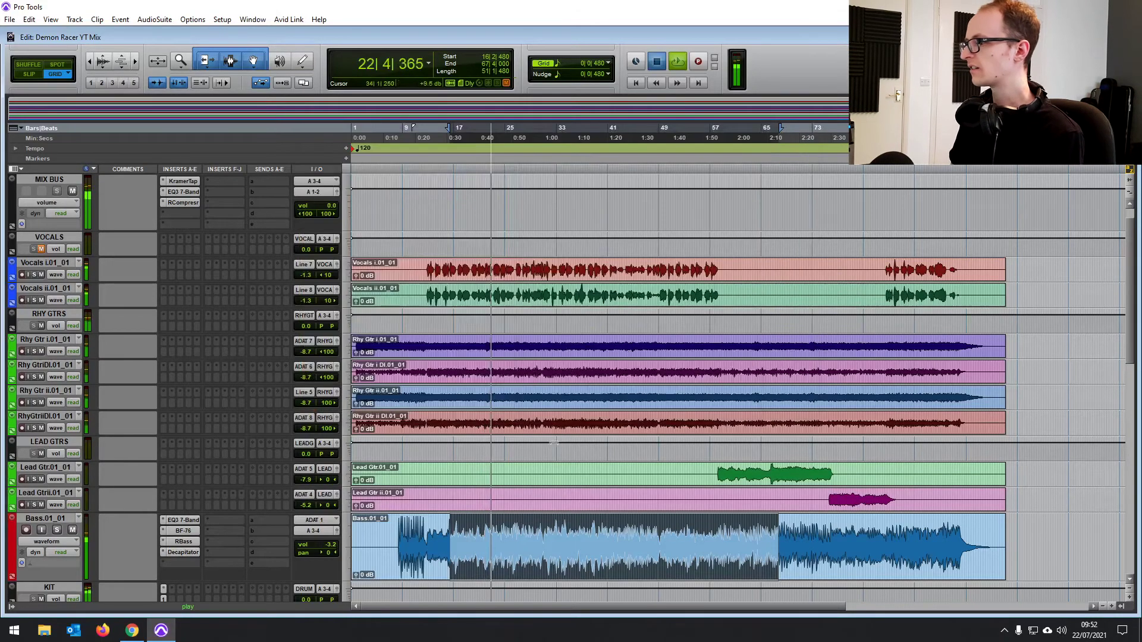
pyautogui.press('space')
pyautogui.scroll(-5, 489, 416)
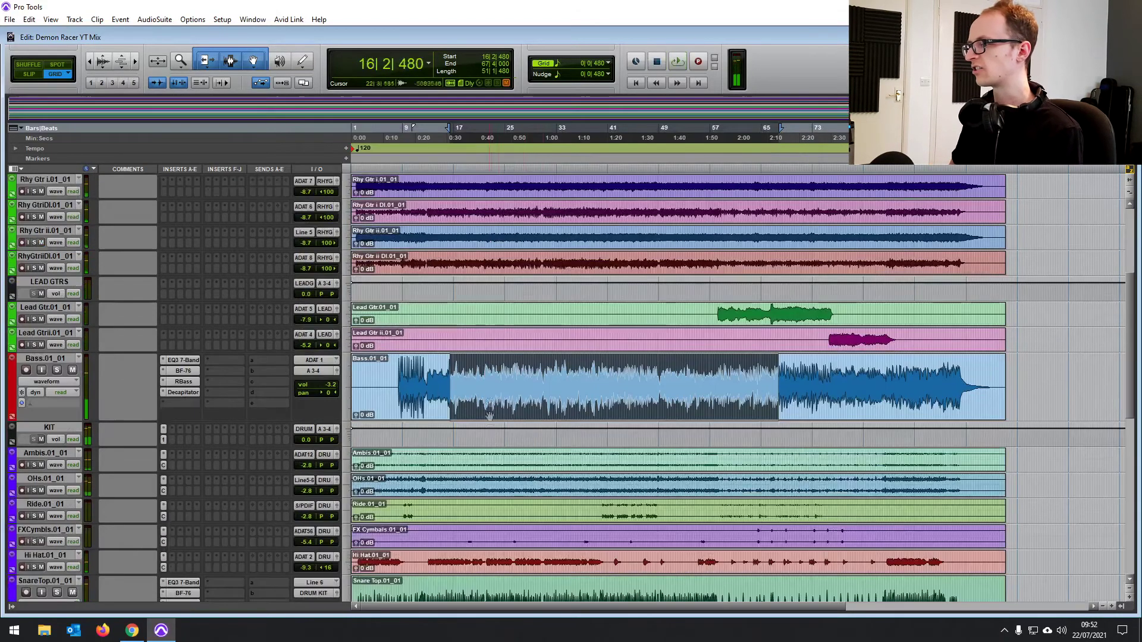
pyautogui.click(465, 373)
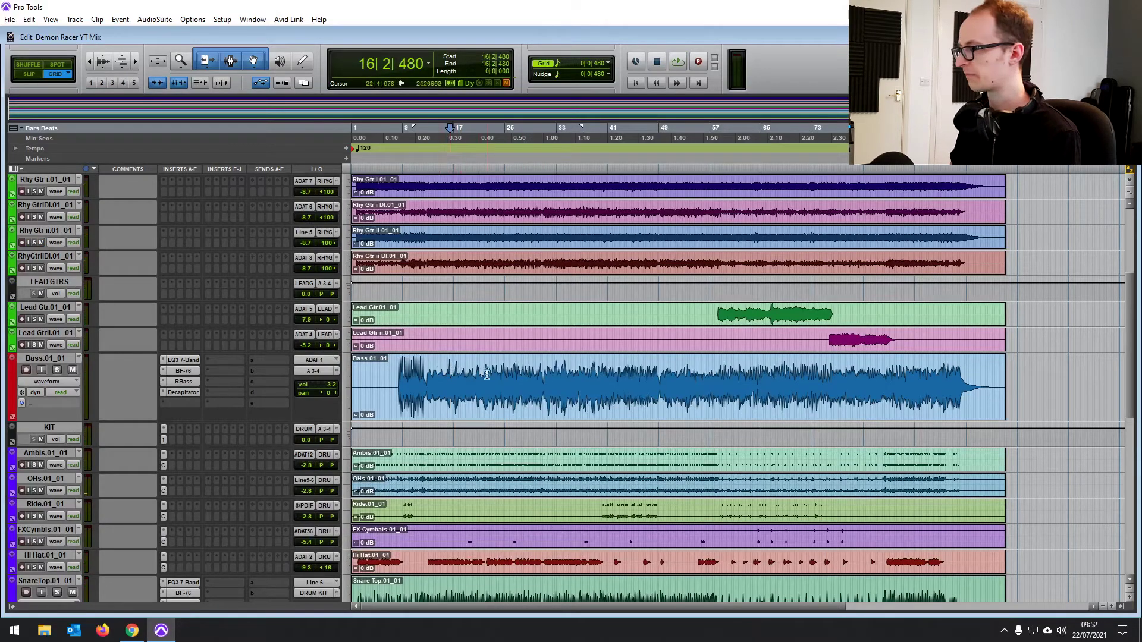
pyautogui.scroll(5, 465, 404)
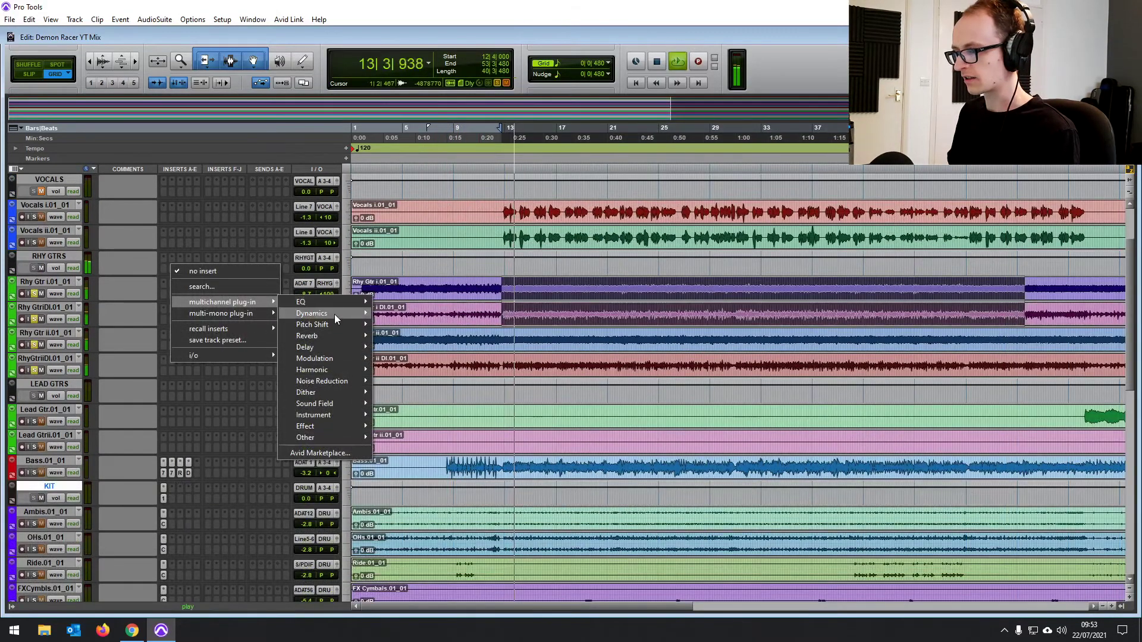
# Add Renaissance Axx to RHY GTRS with gain -7.7 and threshold -10.3, then compare bypassed
pyautogui.moveTo(334, 316)
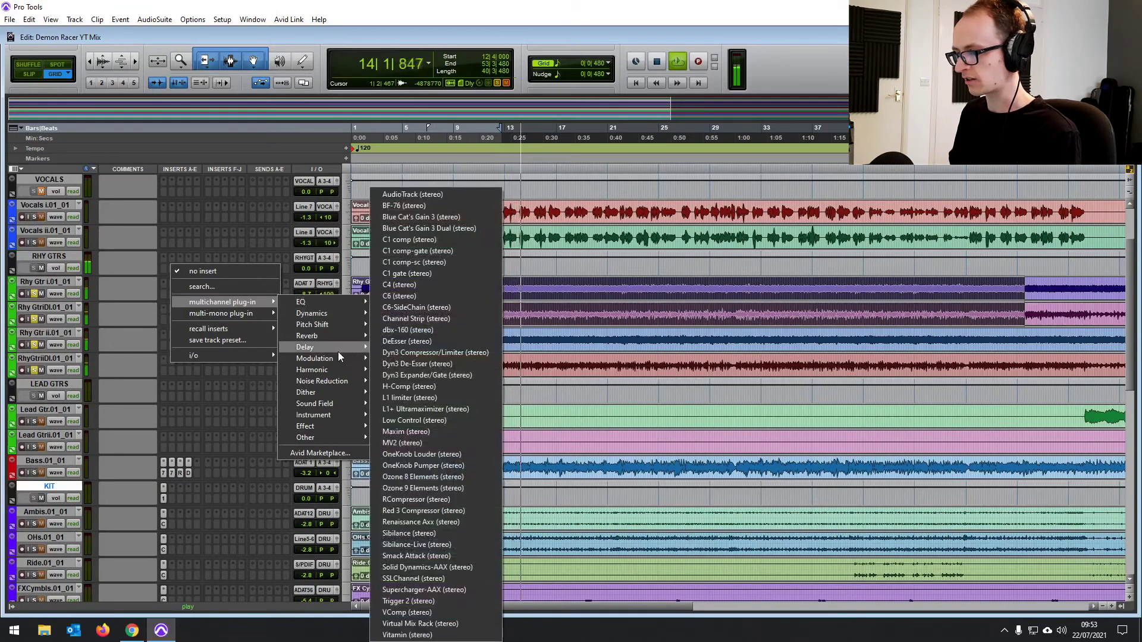
pyautogui.moveTo(337, 358)
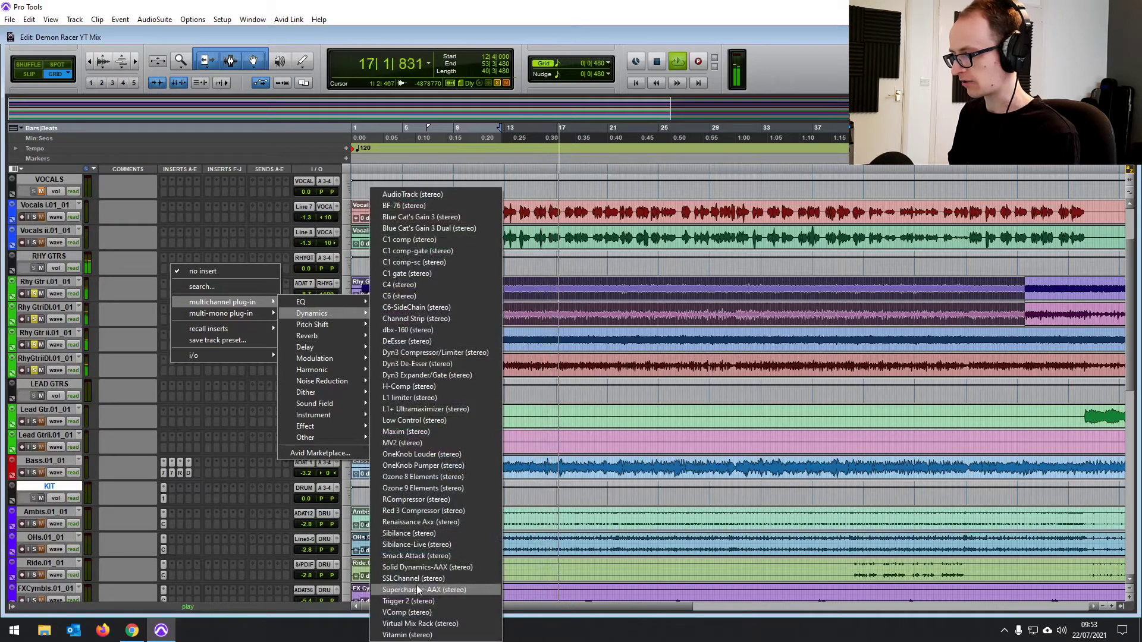
pyautogui.click(415, 523)
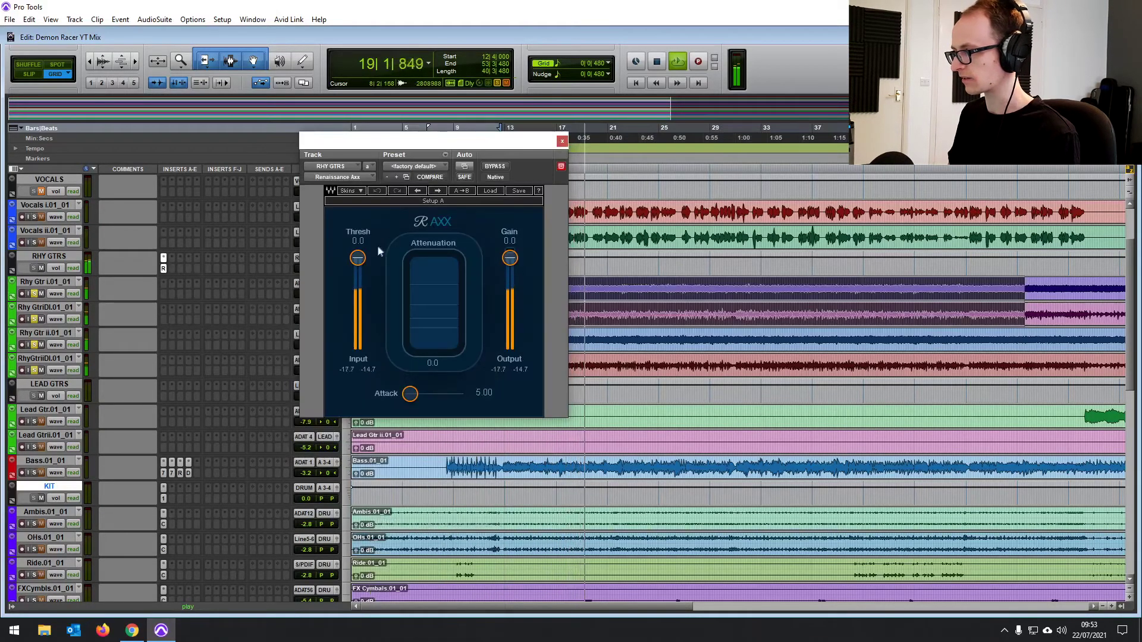
pyautogui.moveTo(509, 258); pyautogui.dragTo(510, 281)
pyautogui.moveTo(357, 258); pyautogui.dragTo(357, 273)
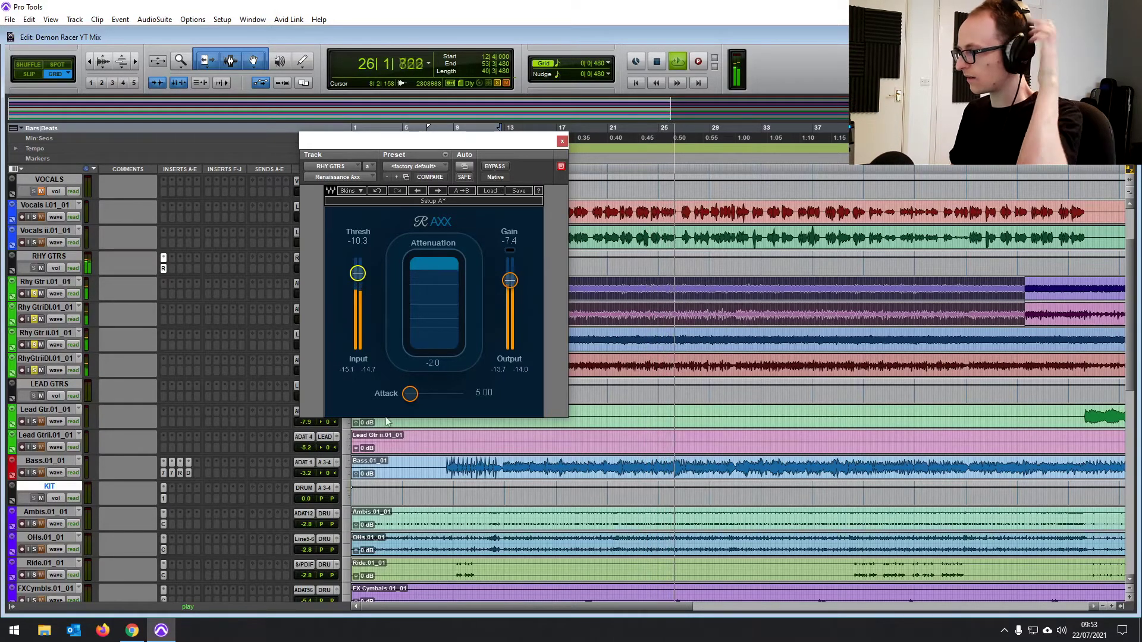
pyautogui.click(496, 167)
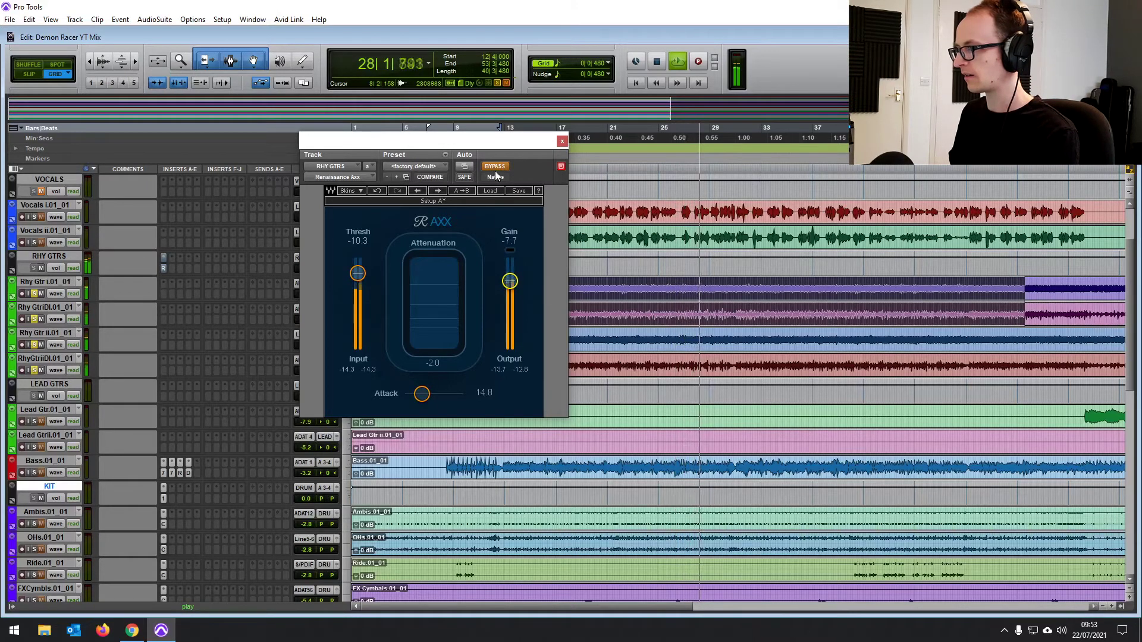
# Close the Axx window and play the rhythm guitars from 12|4|480
pyautogui.click(562, 141)
pyautogui.press('space')
pyautogui.click(586, 291)
pyautogui.moveTo(508, 285); pyautogui.dragTo(652, 279)
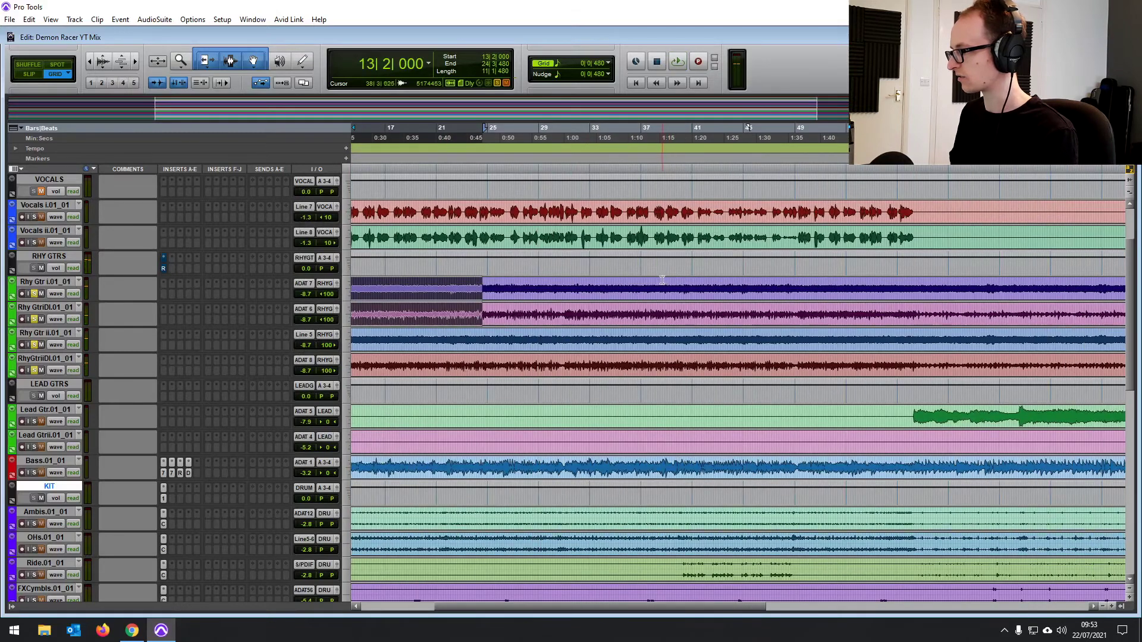
pyautogui.click(503, 289)
pyautogui.press('space')
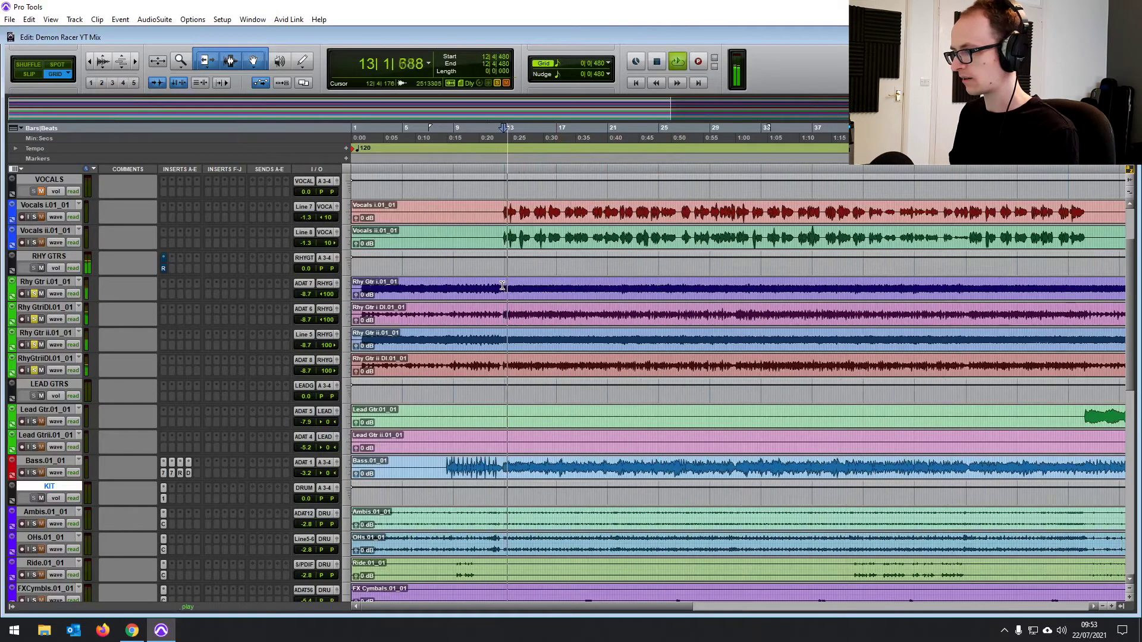
pyautogui.press('space')
# Briefly view the Mix window, play again, and select a range on the rhythm guitar DI track
pyautogui.hotkey('ctrl', '=')
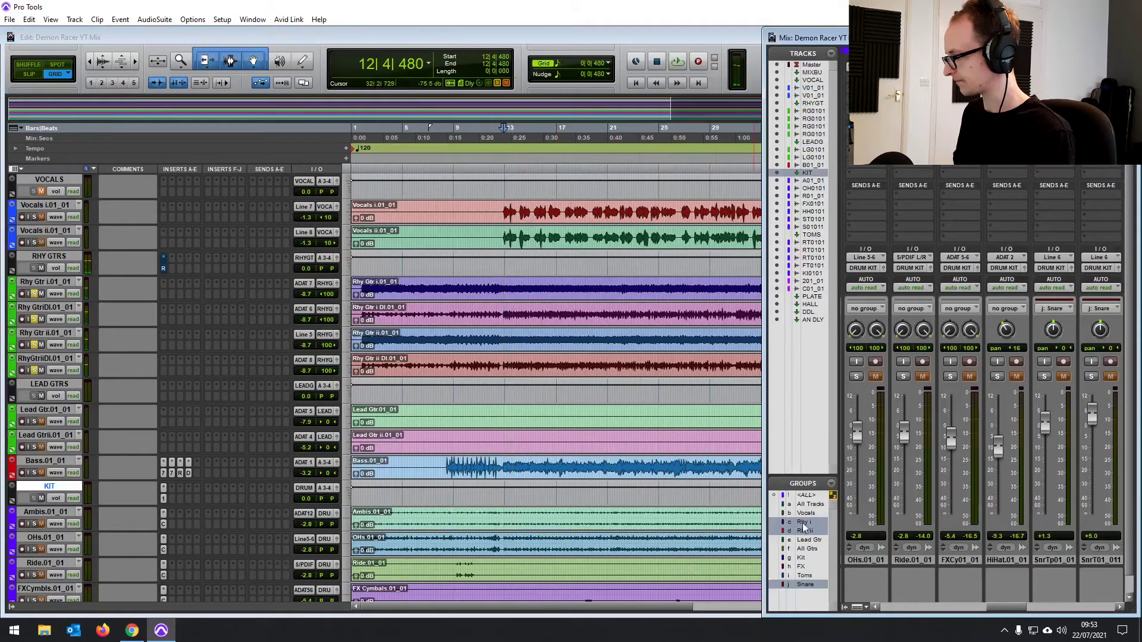
pyautogui.hotkey('ctrl', '=')
pyautogui.press('space')
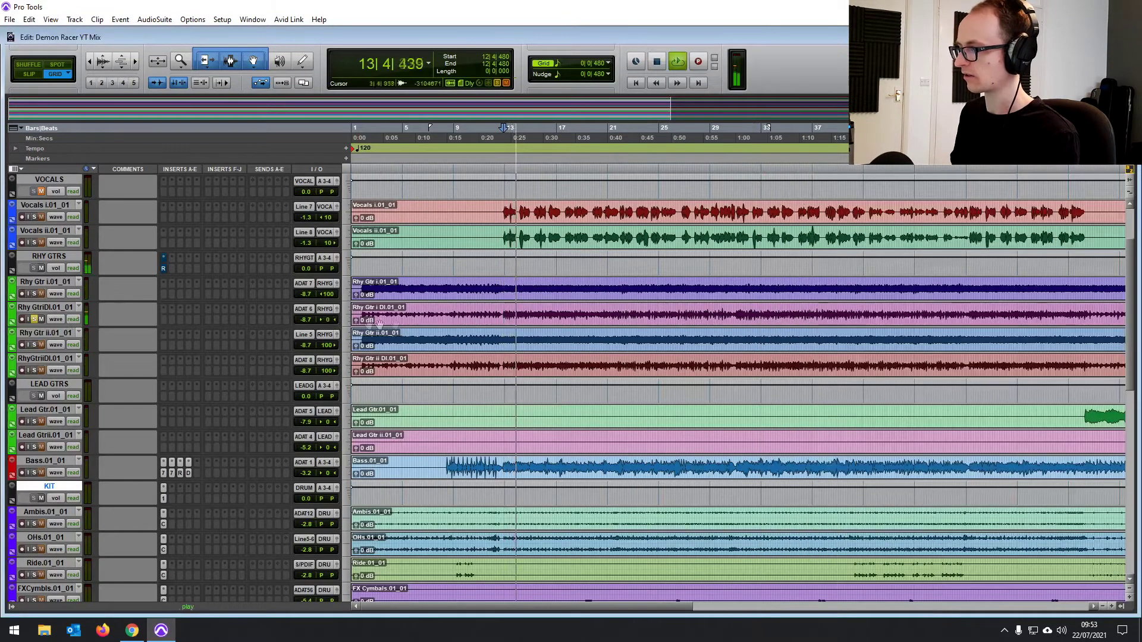
pyautogui.press('space')
pyautogui.moveTo(502, 319); pyautogui.dragTo(1096, 327)
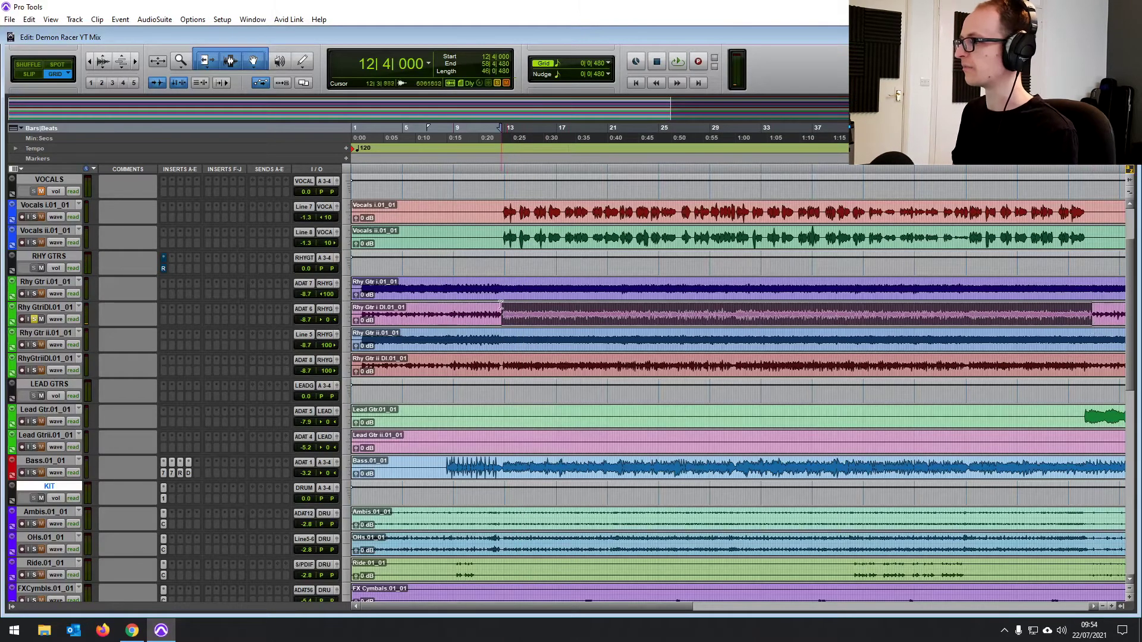
# Add Softube Metal Amp Room to the rhythm guitar DI track and turn its bass down to 2.2
pyautogui.click(162, 320)
pyautogui.moveTo(178, 350)
pyautogui.click(380, 443)
pyautogui.press('space')
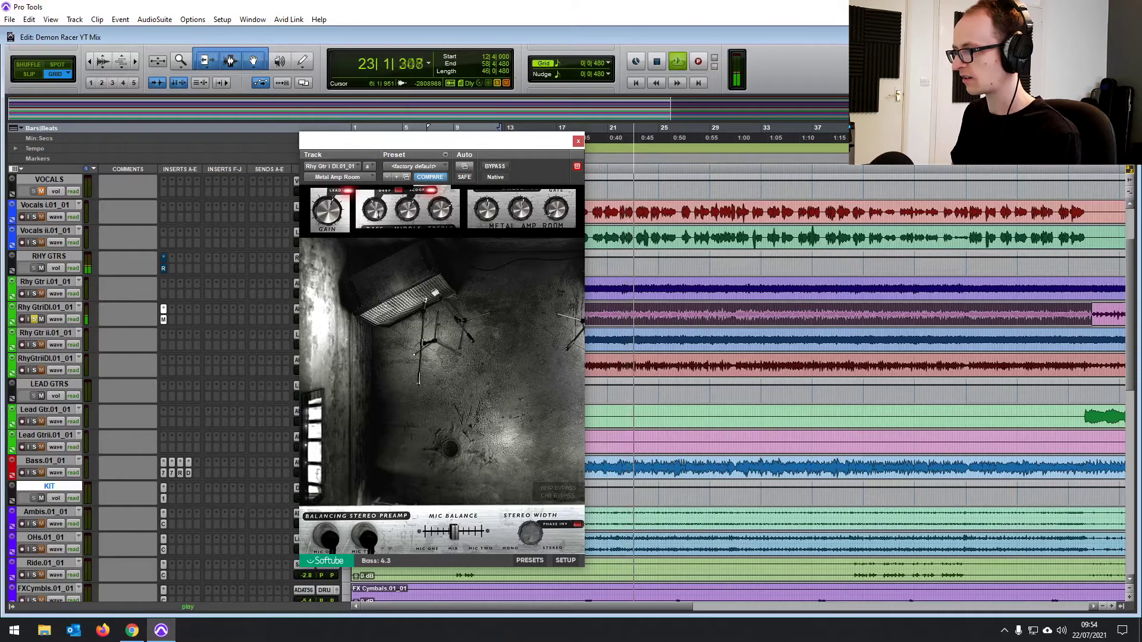
pyautogui.moveTo(378, 215); pyautogui.dragTo(377, 235)
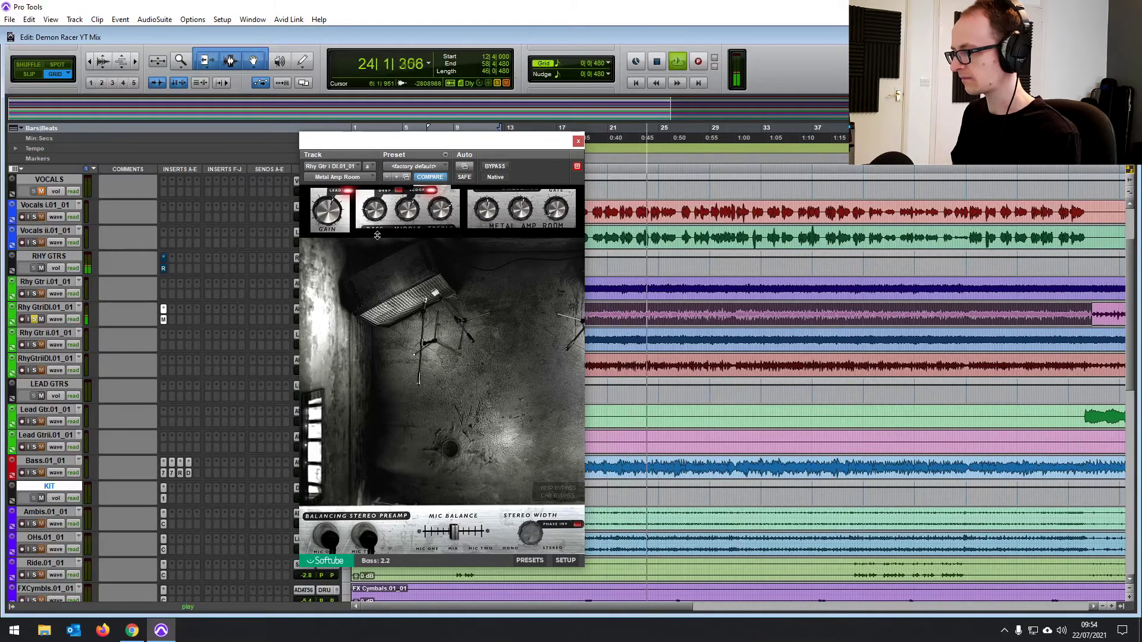
pyautogui.press('space')
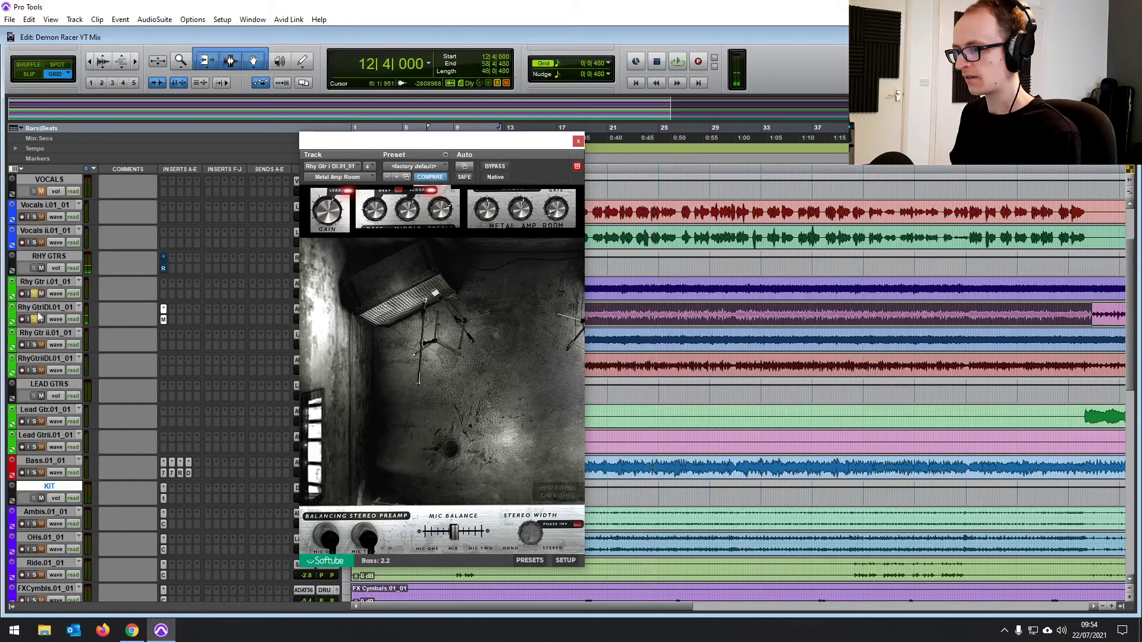
pyautogui.press('space')
# Solo the DI track, centre the first rhythm guitar's pan, and switch the amp to rhythm voicing
pyautogui.click(35, 319)
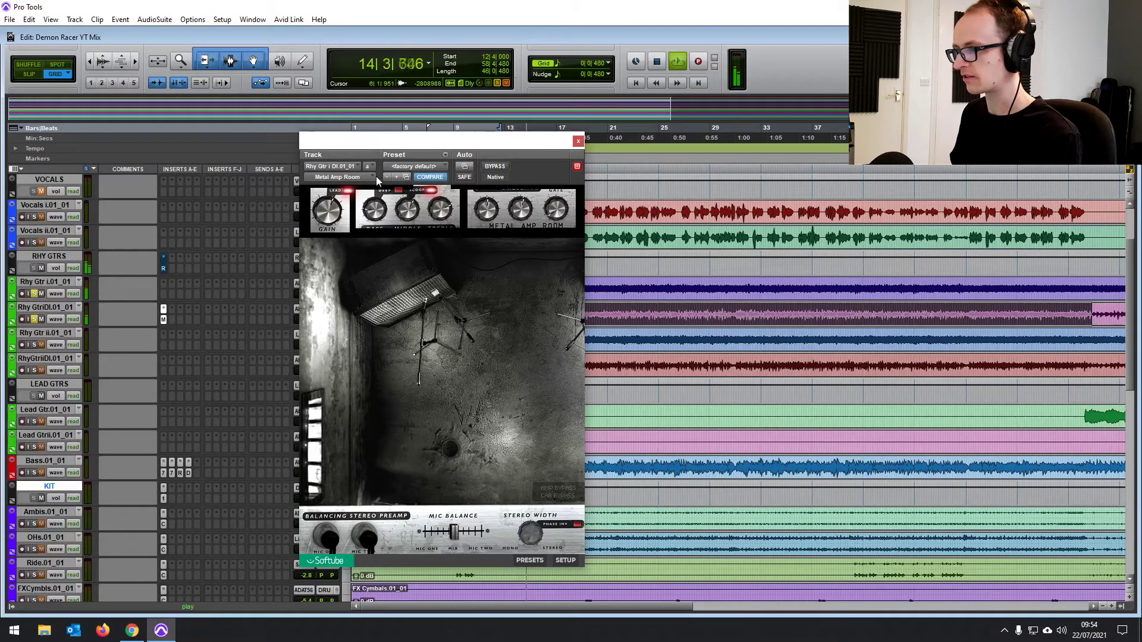
pyautogui.moveTo(416, 141); pyautogui.dragTo(453, 152)
pyautogui.keyDown('alt'); pyautogui.click(328, 295); pyautogui.keyUp('alt')
pyautogui.press('space')
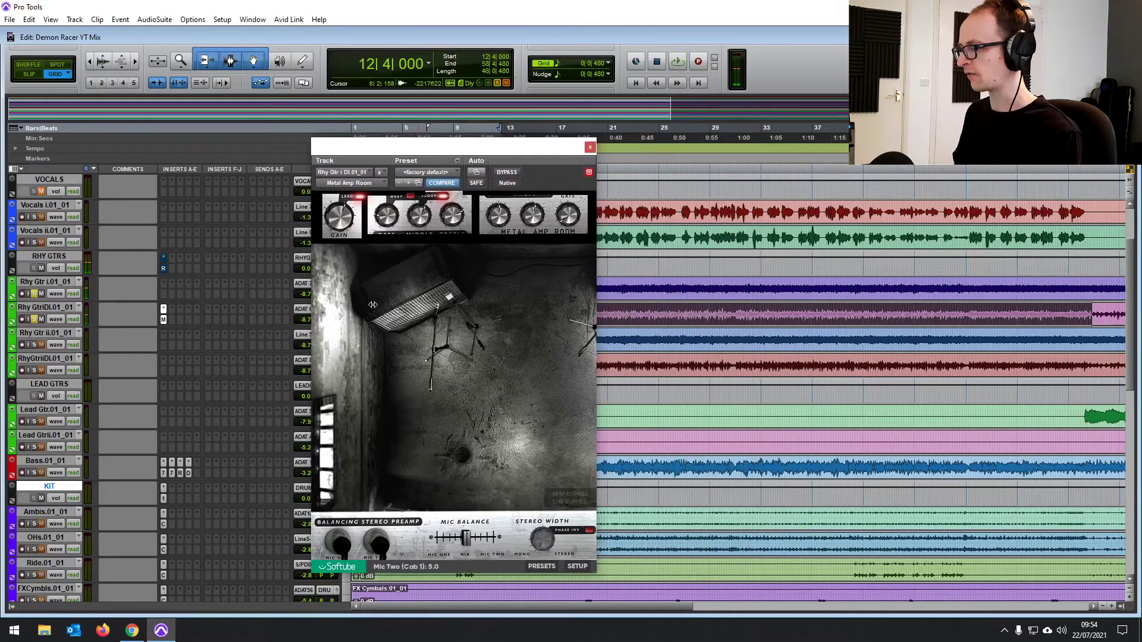
pyautogui.moveTo(398, 150); pyautogui.dragTo(445, 144)
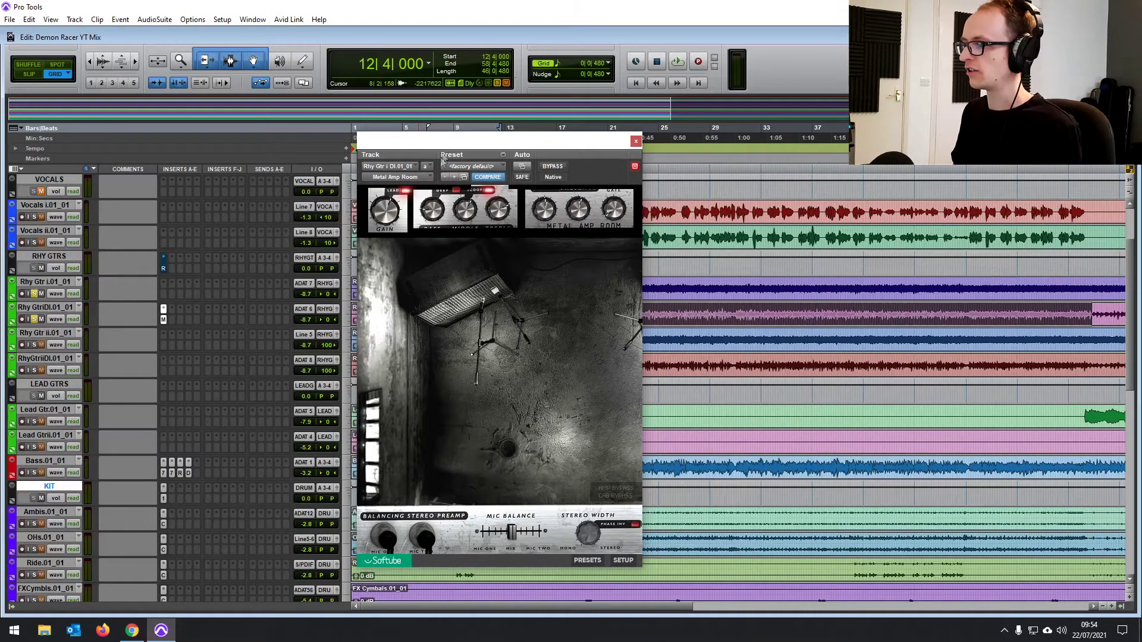
pyautogui.click(409, 193)
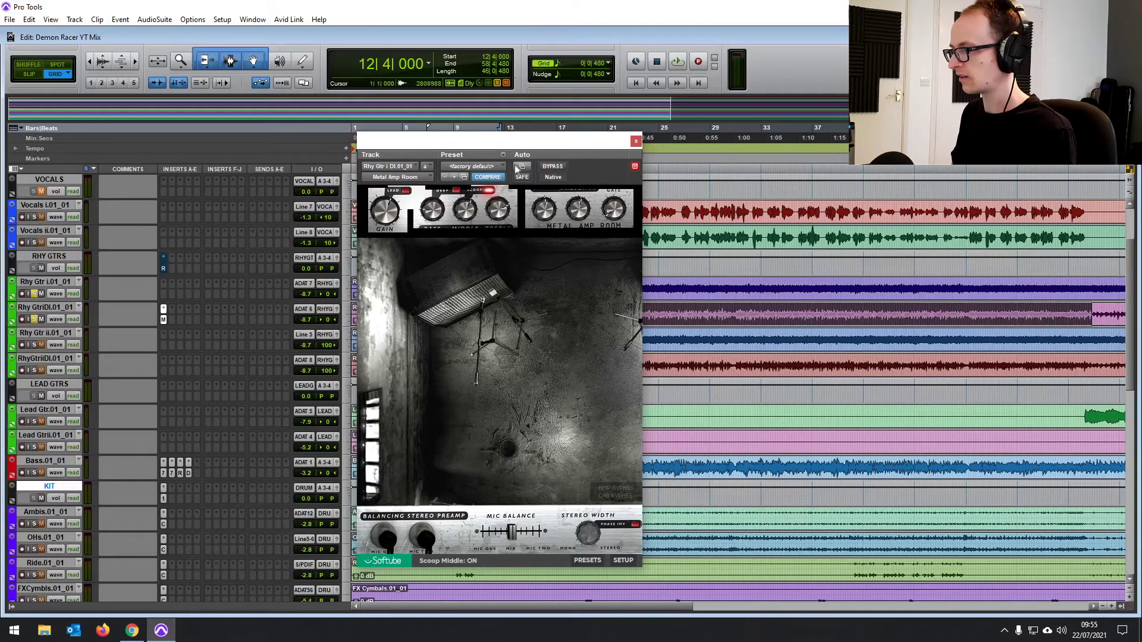
pyautogui.press('space')
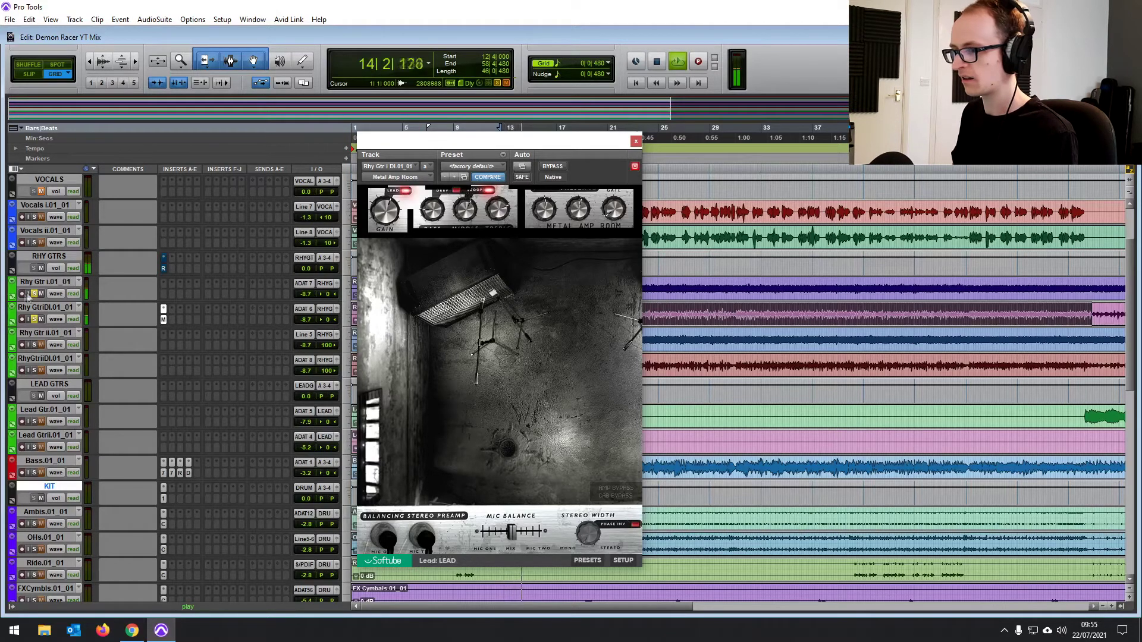
pyautogui.click(404, 194)
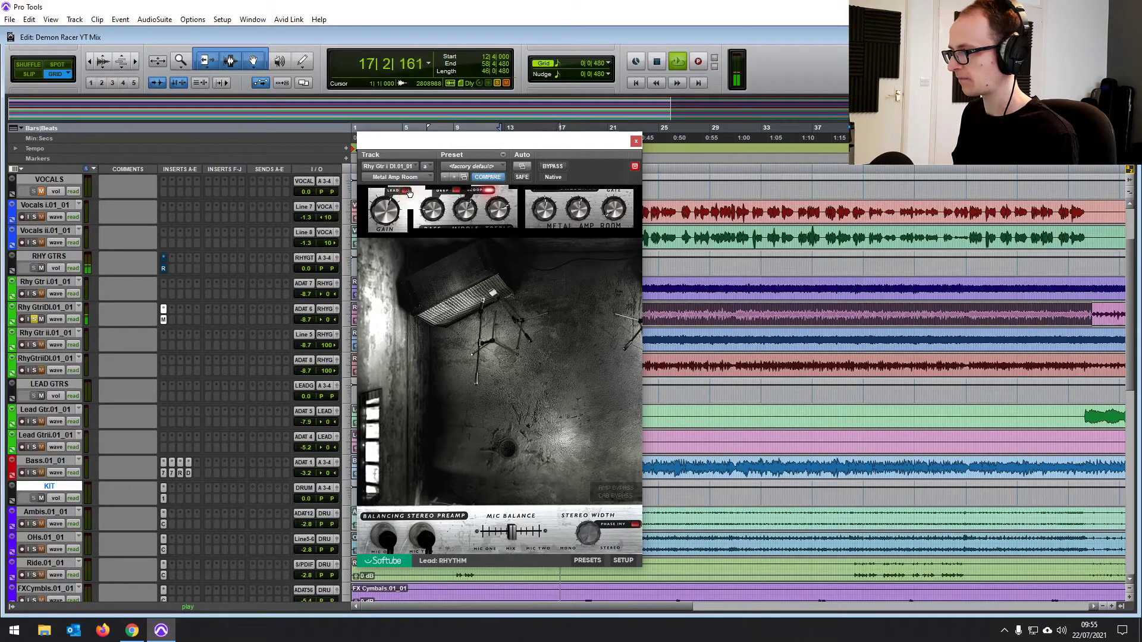
# Lower the DI rhythm guitar to -15.2 dB, solo it alone, and scoop the amp's mids
pyautogui.moveTo(305, 319); pyautogui.dragTo(307, 333)
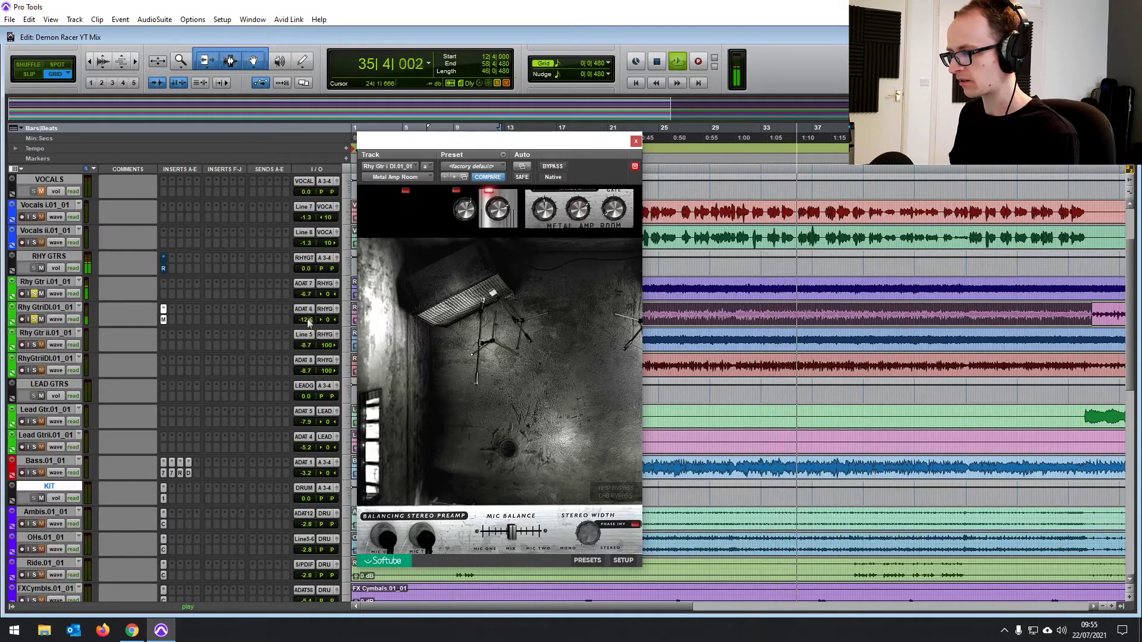
pyautogui.moveTo(306, 323); pyautogui.dragTo(305, 332)
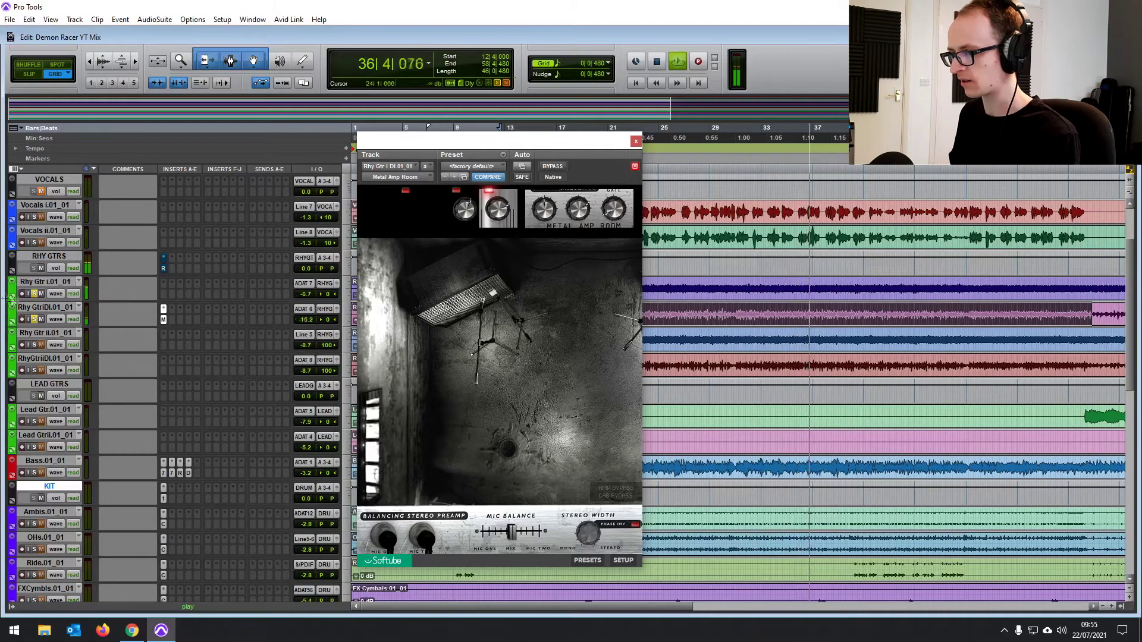
pyautogui.click(34, 293)
pyautogui.click(34, 319)
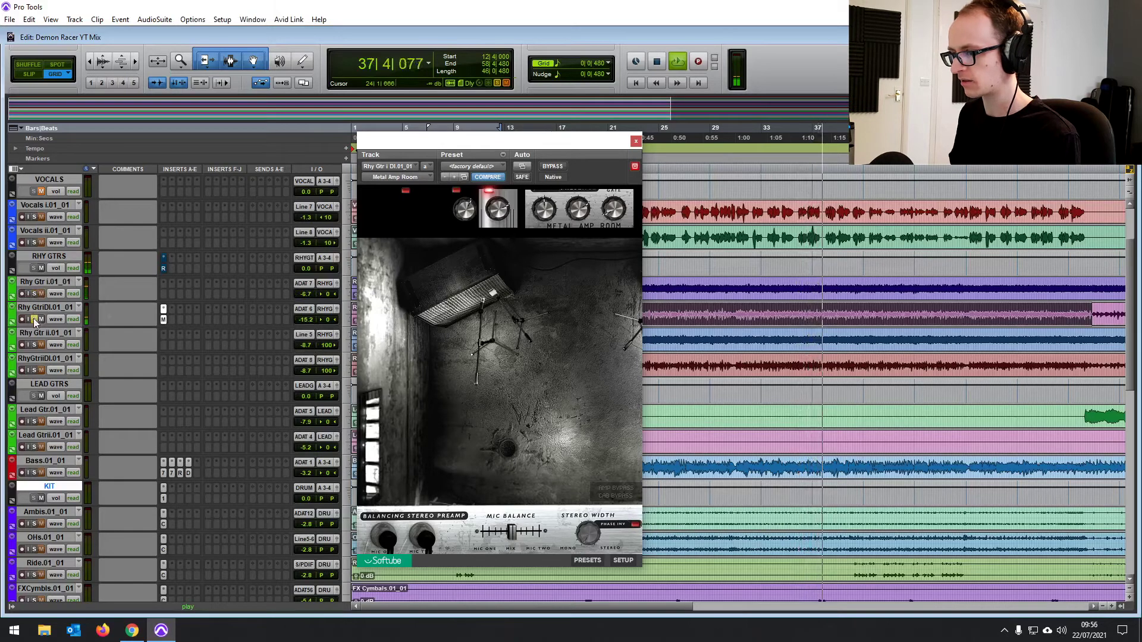
pyautogui.click(496, 194)
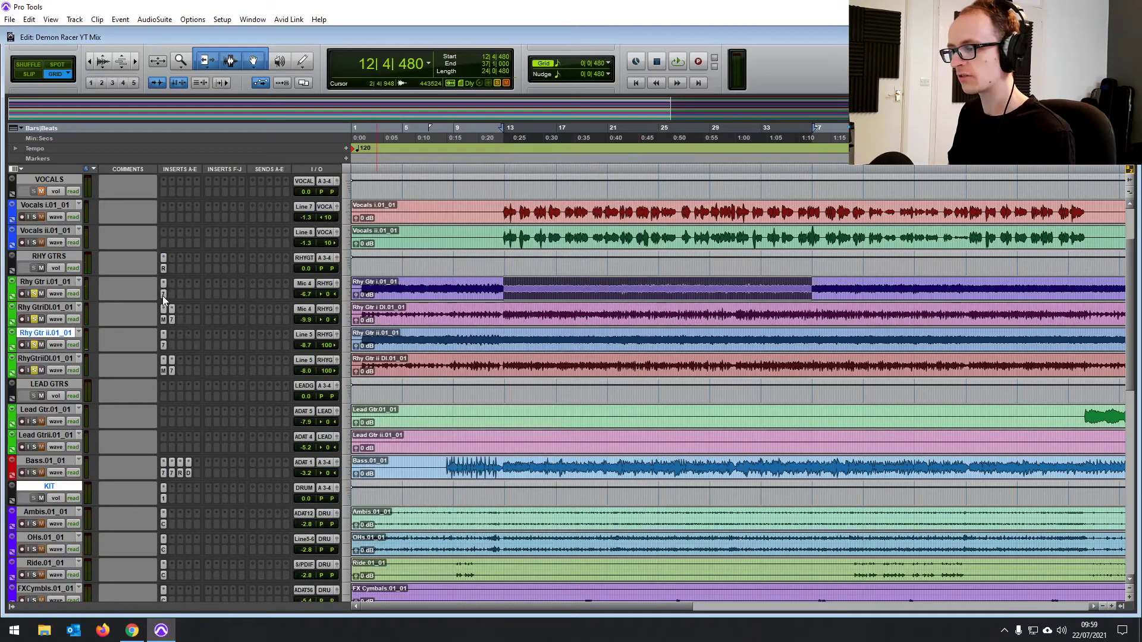
pyautogui.click(162, 295)
pyautogui.click(163, 370)
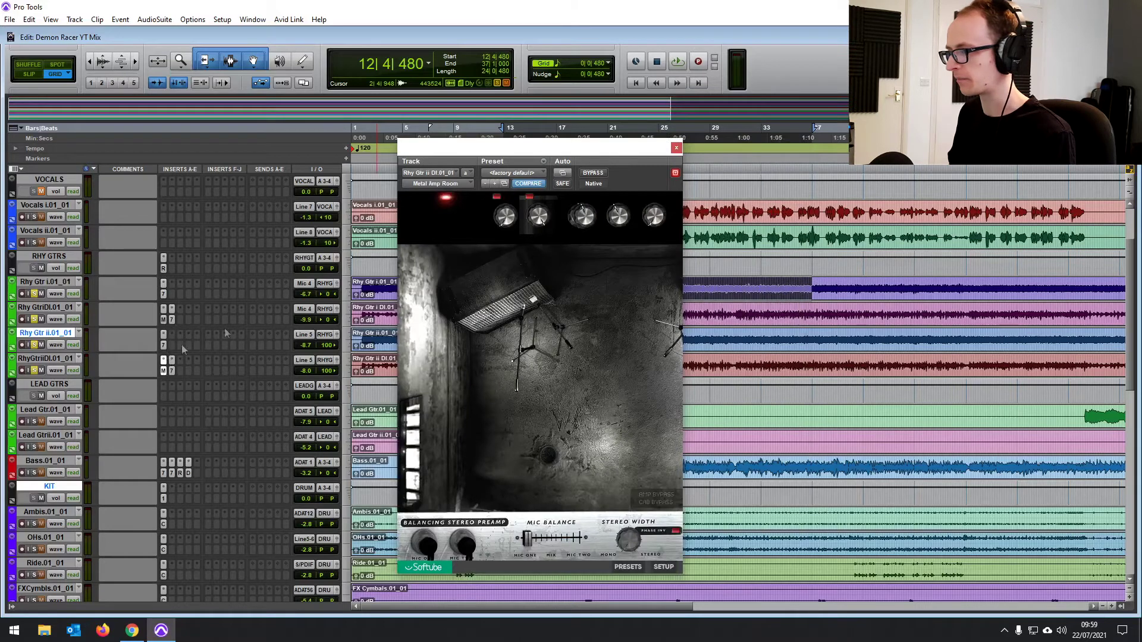
pyautogui.click(163, 320)
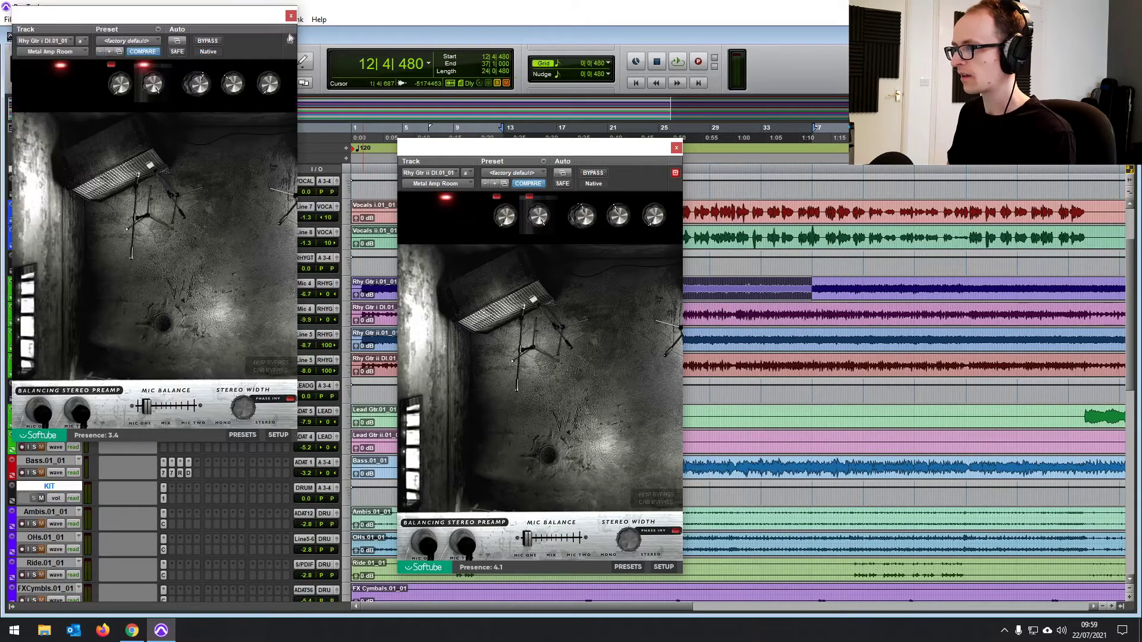
pyautogui.click(290, 15)
pyautogui.click(675, 148)
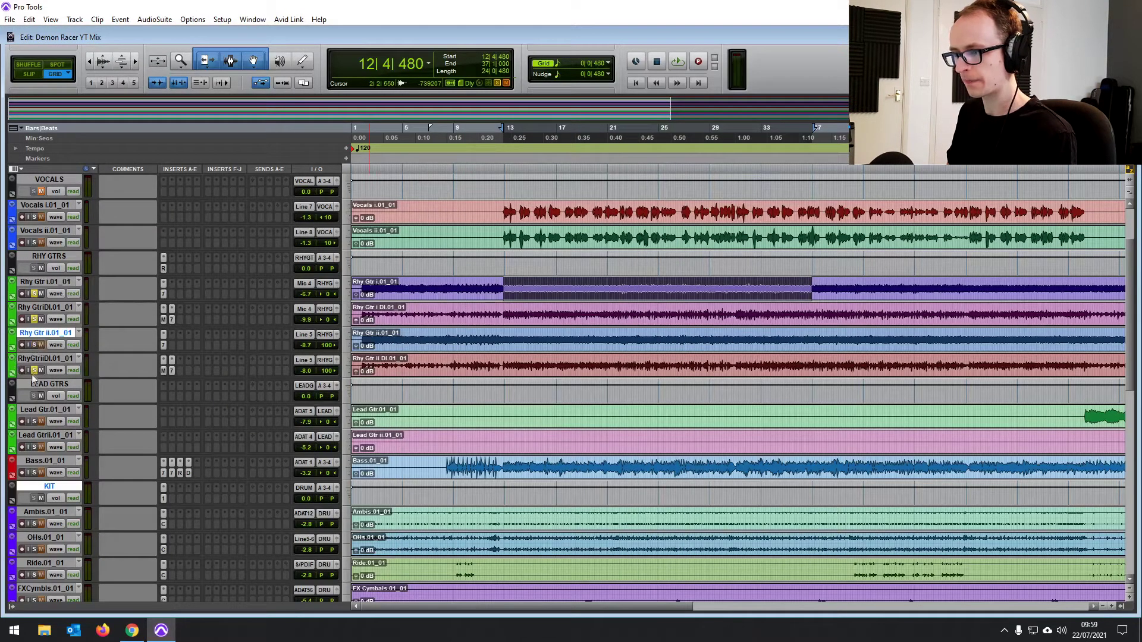
# During playback, compare the rhythm guitar EQ3s by toggling the DI EQ's mid and low-mid bands
pyautogui.press('space')
pyautogui.click(164, 284)
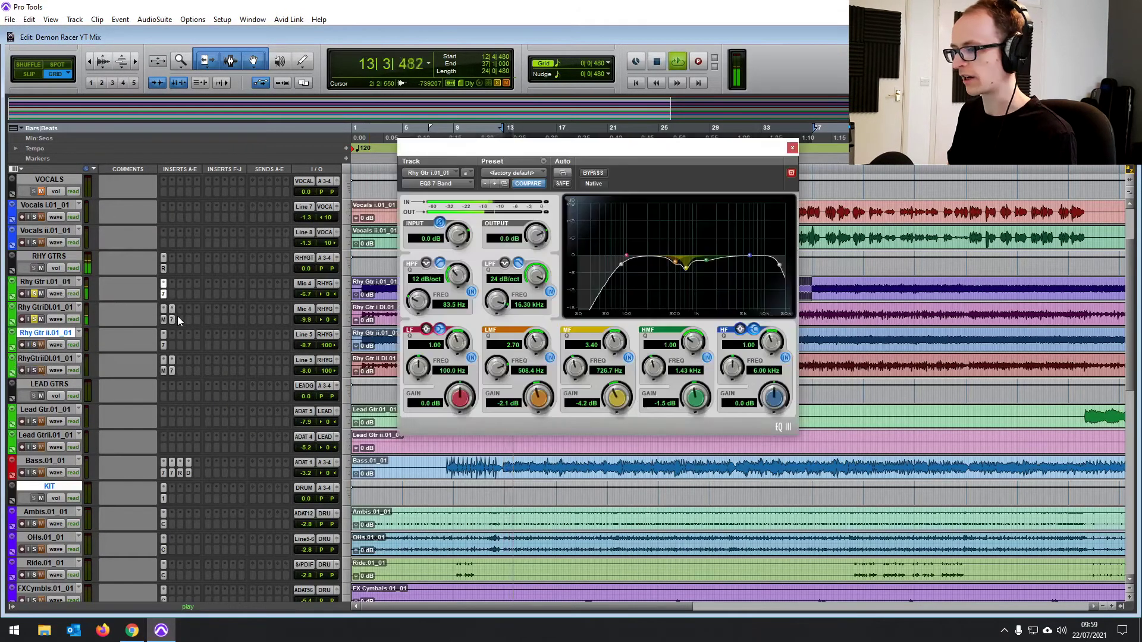
pyautogui.click(171, 309)
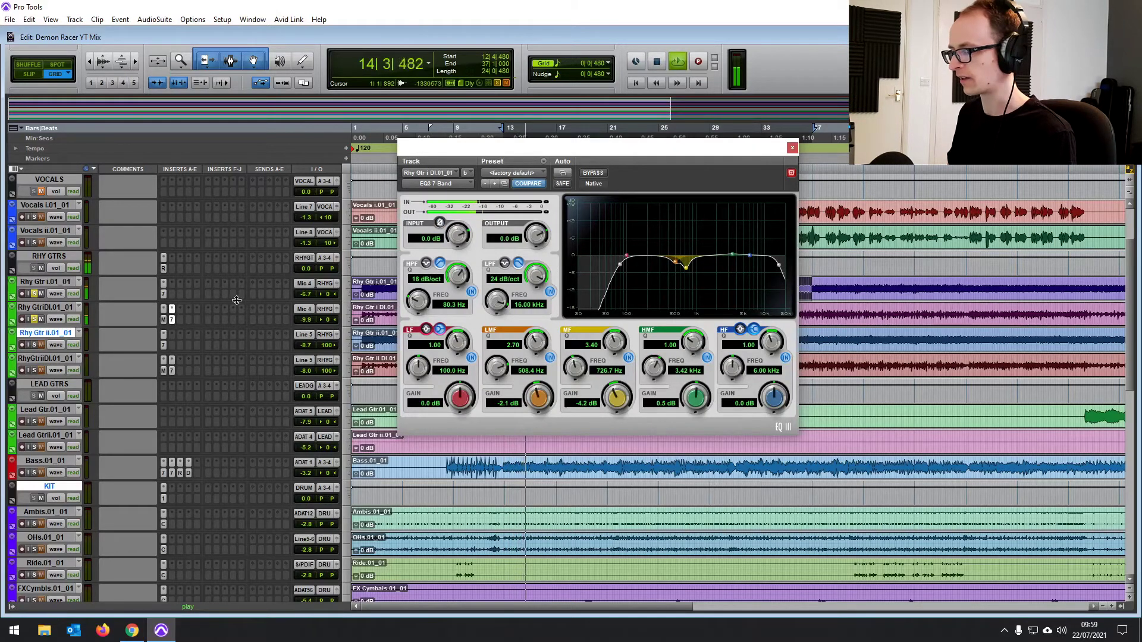
pyautogui.click(628, 357)
pyautogui.click(550, 358)
pyautogui.click(628, 356)
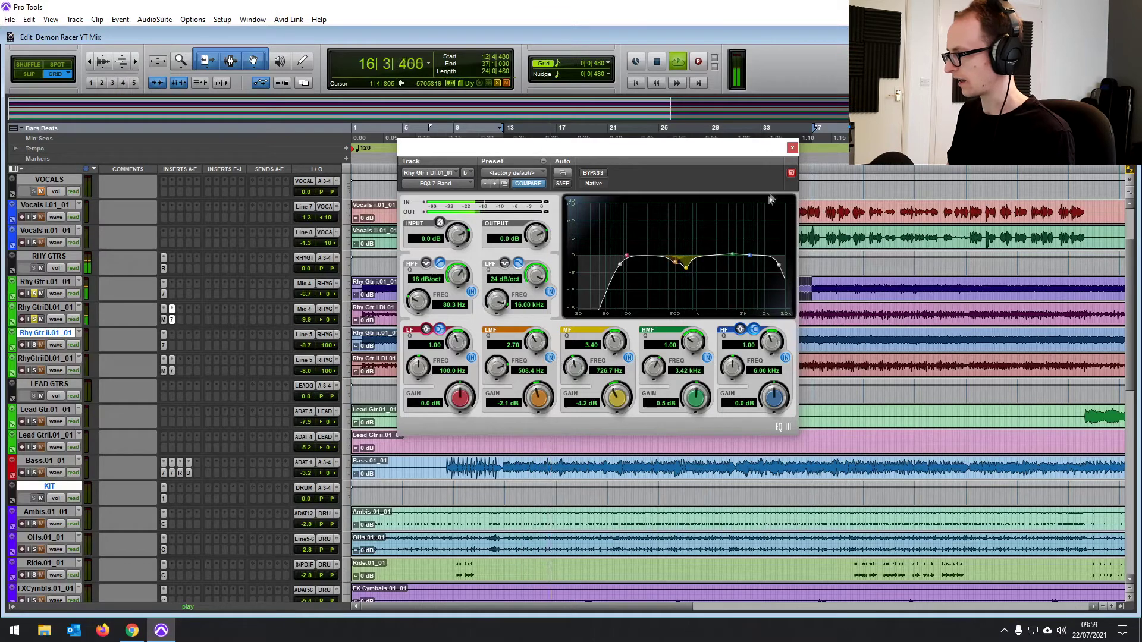
pyautogui.click(791, 148)
# Solo Rhy Gtr ii and its DI, and boost RhyGtriiDI's low-mids around 560 Hz
pyautogui.click(34, 345)
pyautogui.click(34, 370)
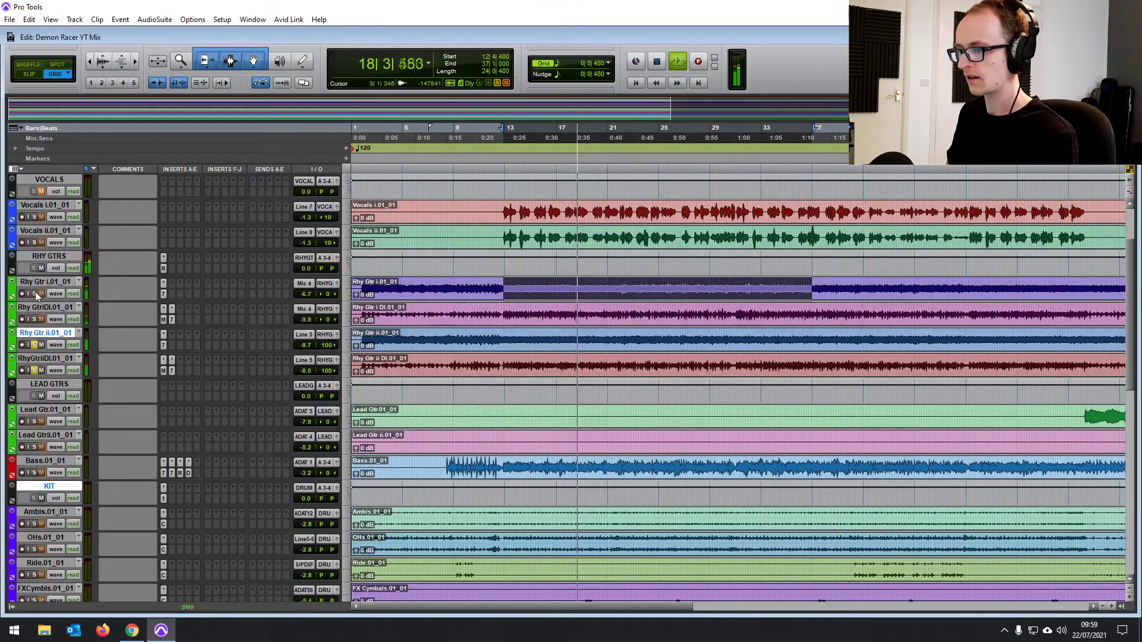
pyautogui.click(172, 359)
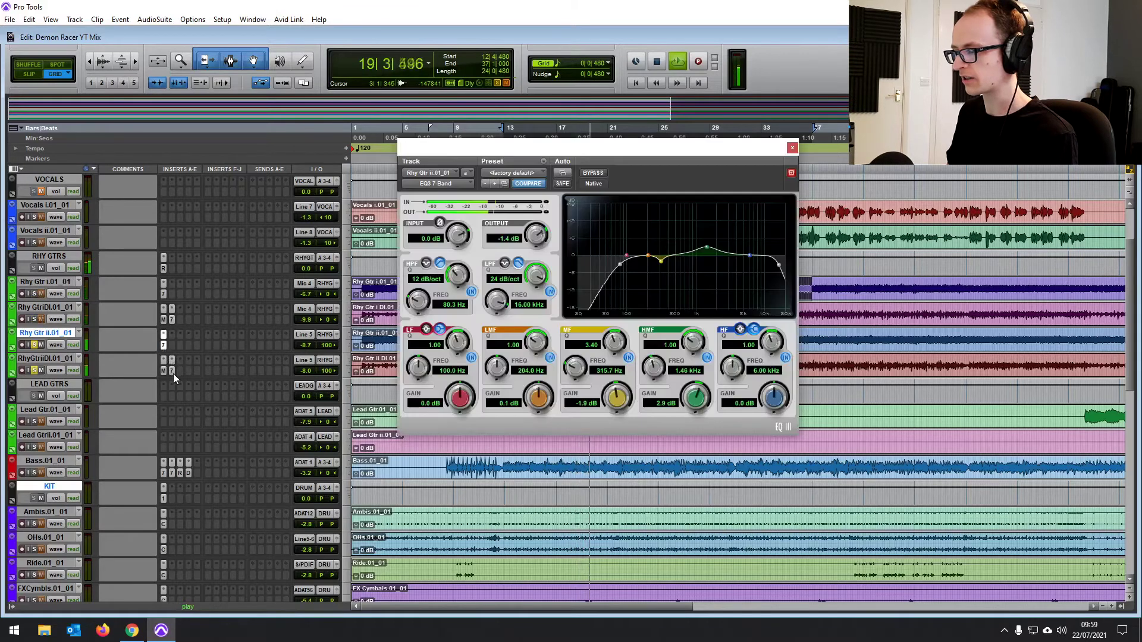
pyautogui.moveTo(681, 256); pyautogui.dragTo(677, 245)
pyautogui.press('space')
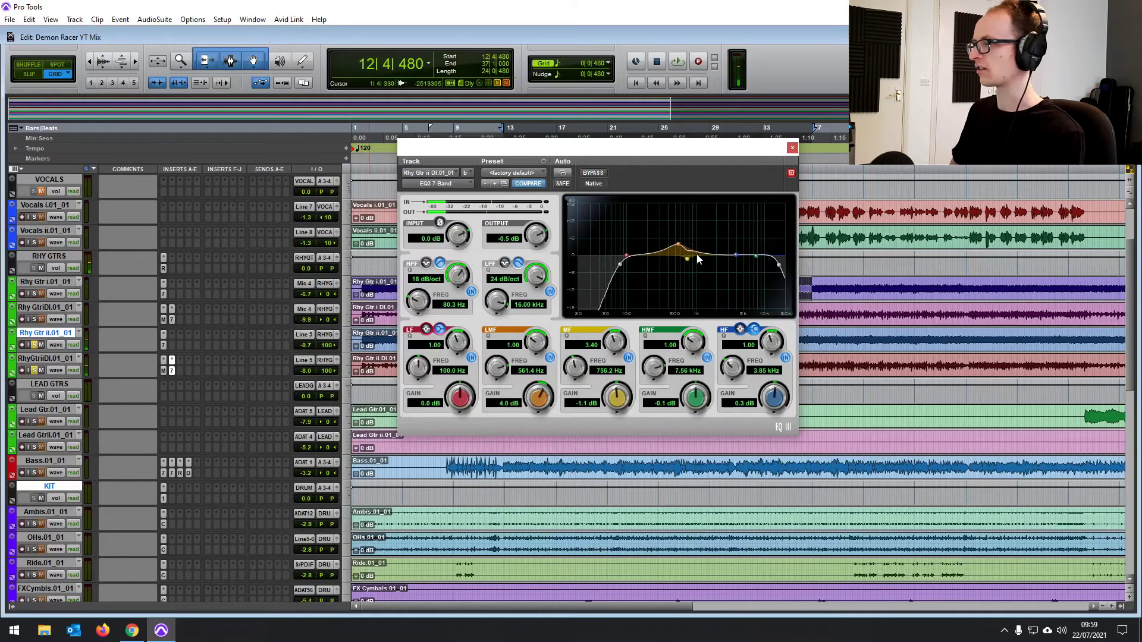
pyautogui.click(792, 148)
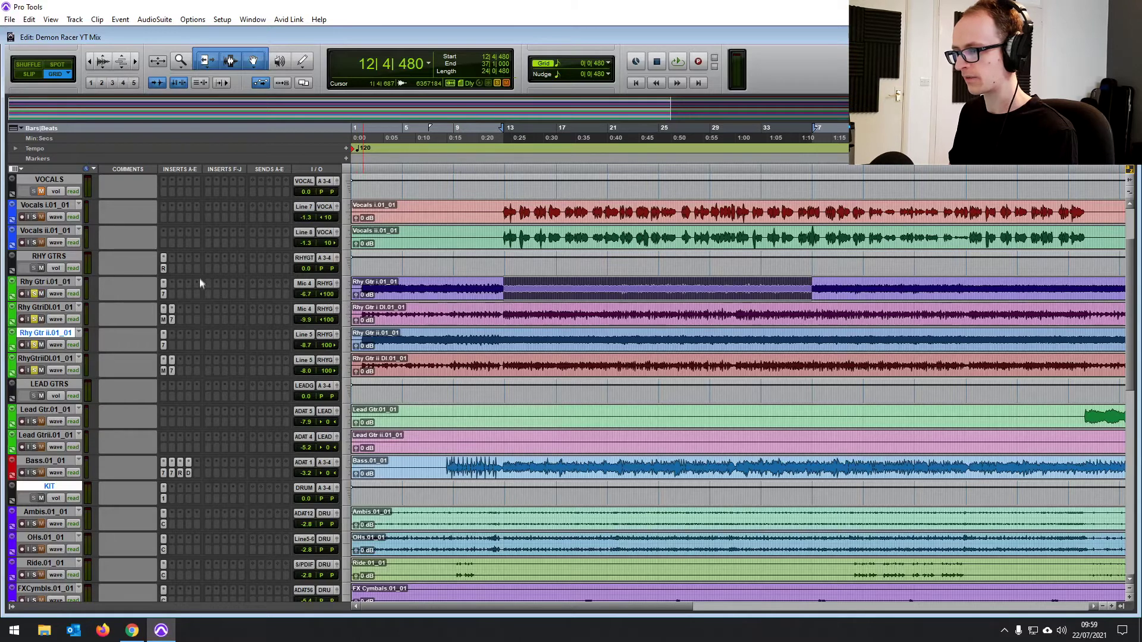
# Play the mix while checking the rhythm guitar levels in the Mix window
pyautogui.press('space')
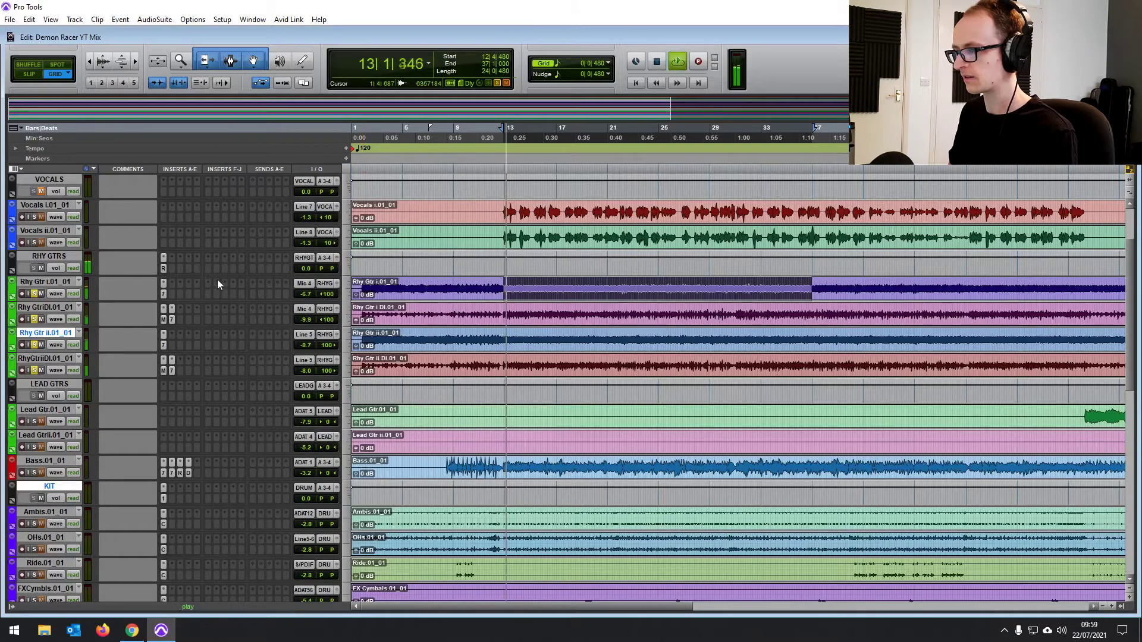
pyautogui.hotkey('ctrl', '=')
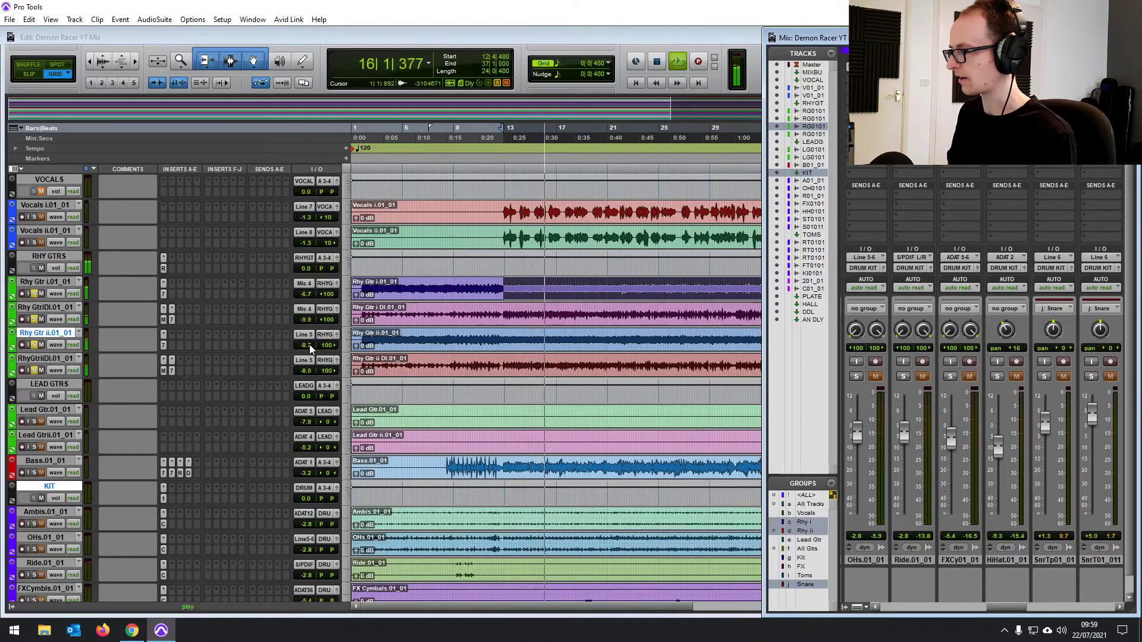
pyautogui.hotkey('ctrl', '=')
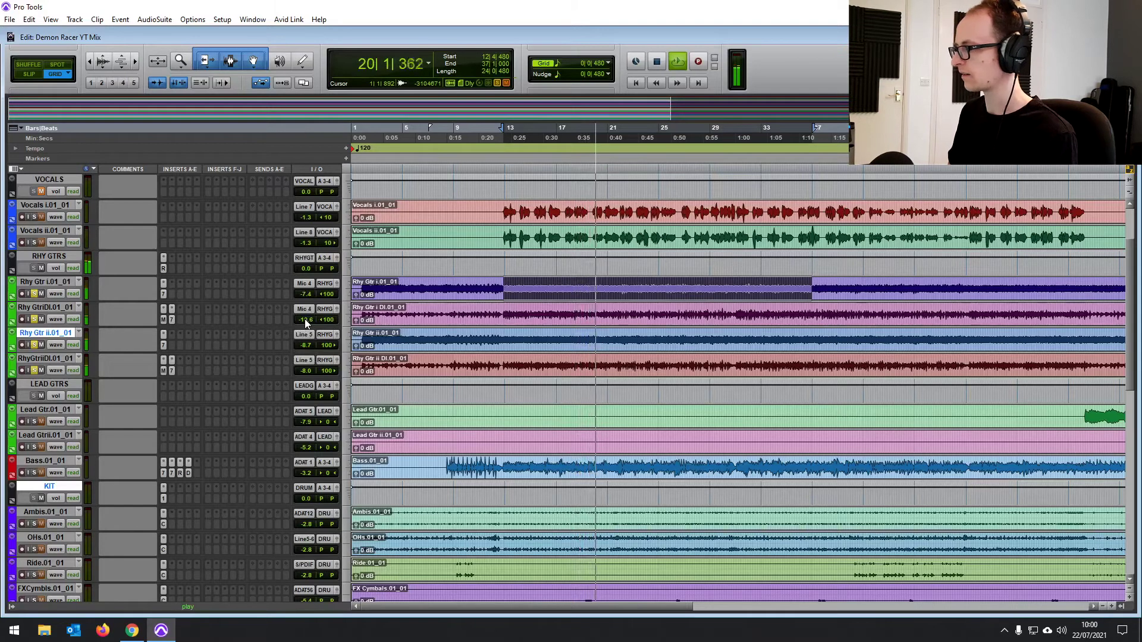
pyautogui.press('space')
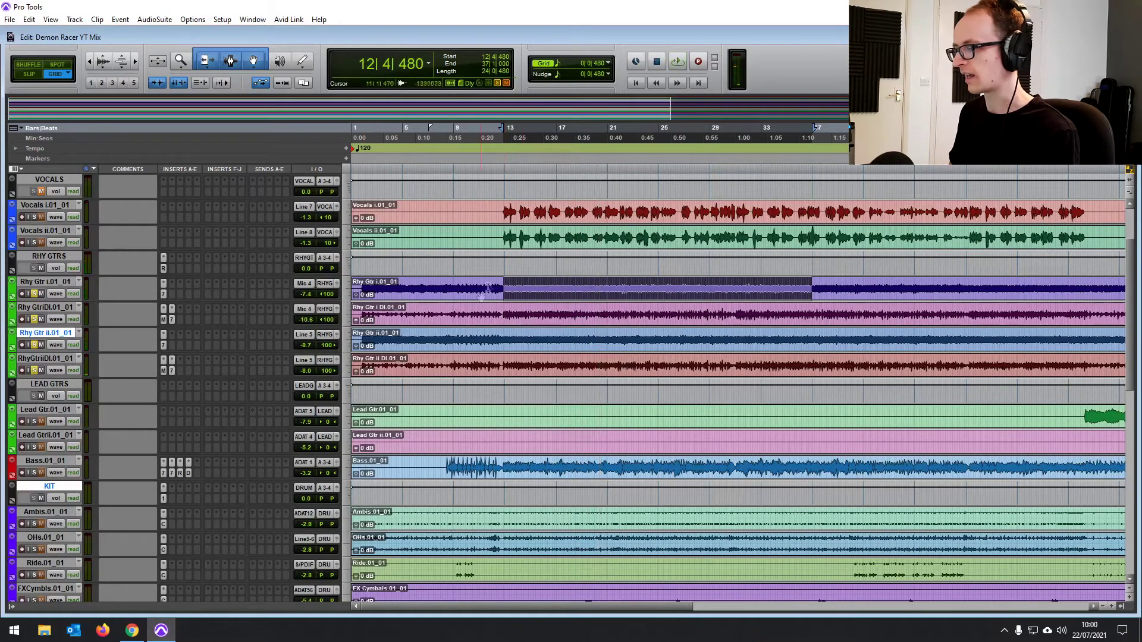
pyautogui.scroll(-5, 507, 311)
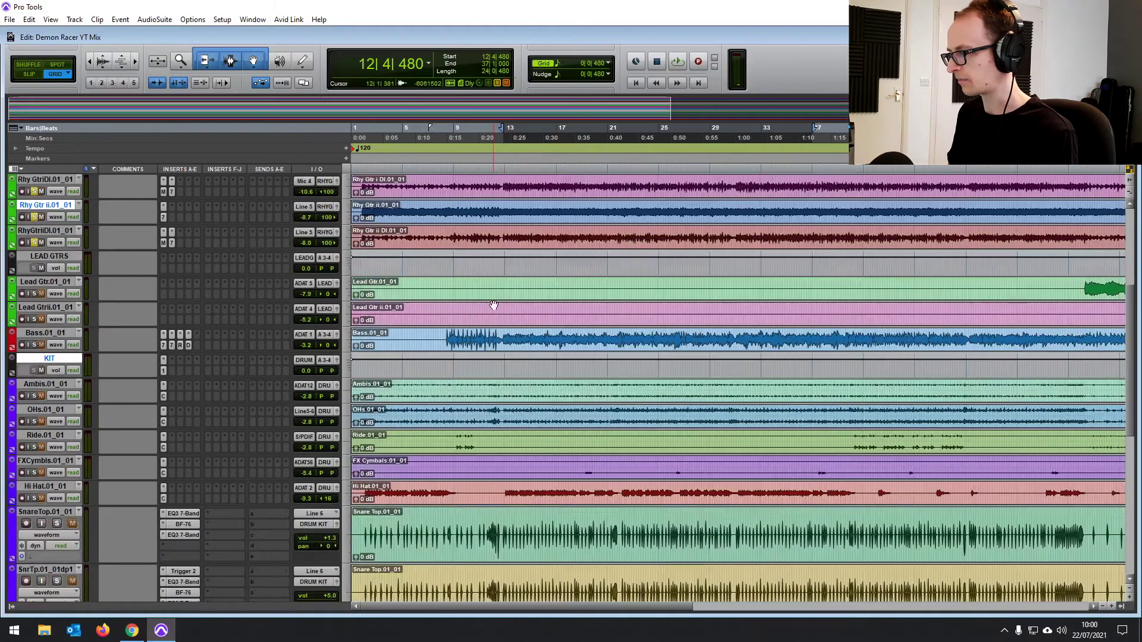
pyautogui.scroll(3, 119, 435)
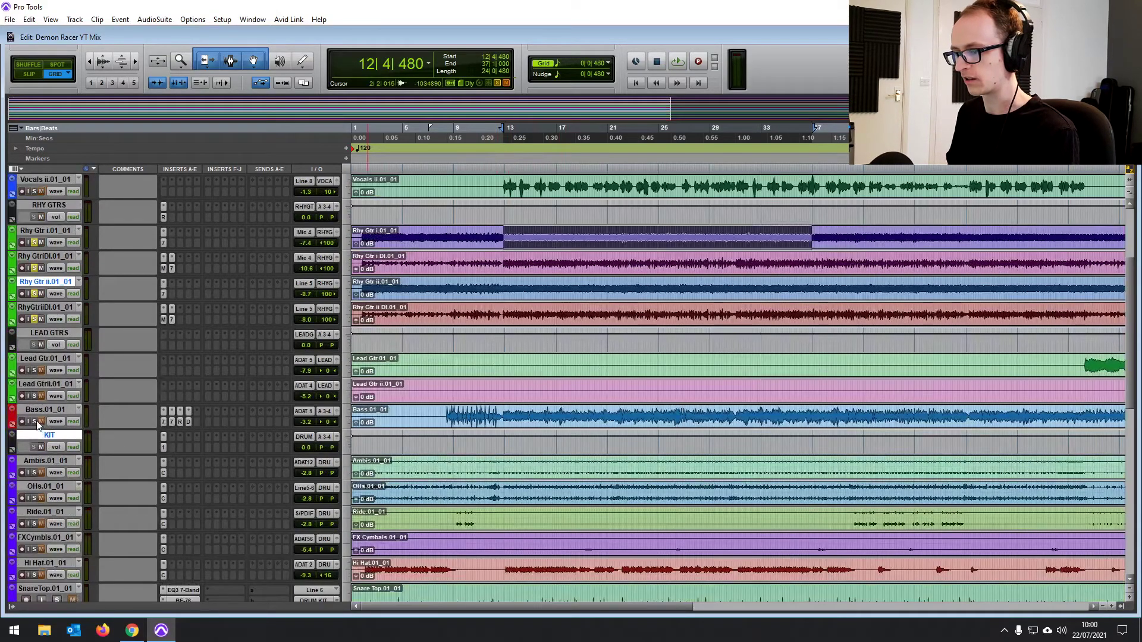
# Activate the Kit mix group, return to the Edit window, and restart playback
pyautogui.hotkey('ctrl', '=')
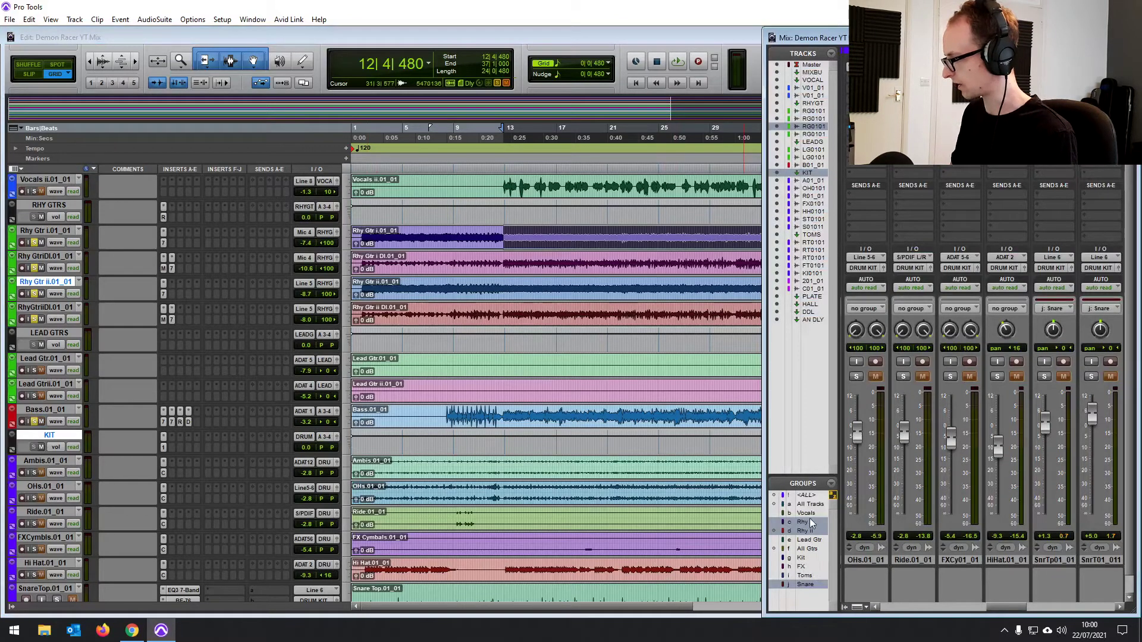
pyautogui.click(801, 558)
pyautogui.hotkey('ctrl', '=')
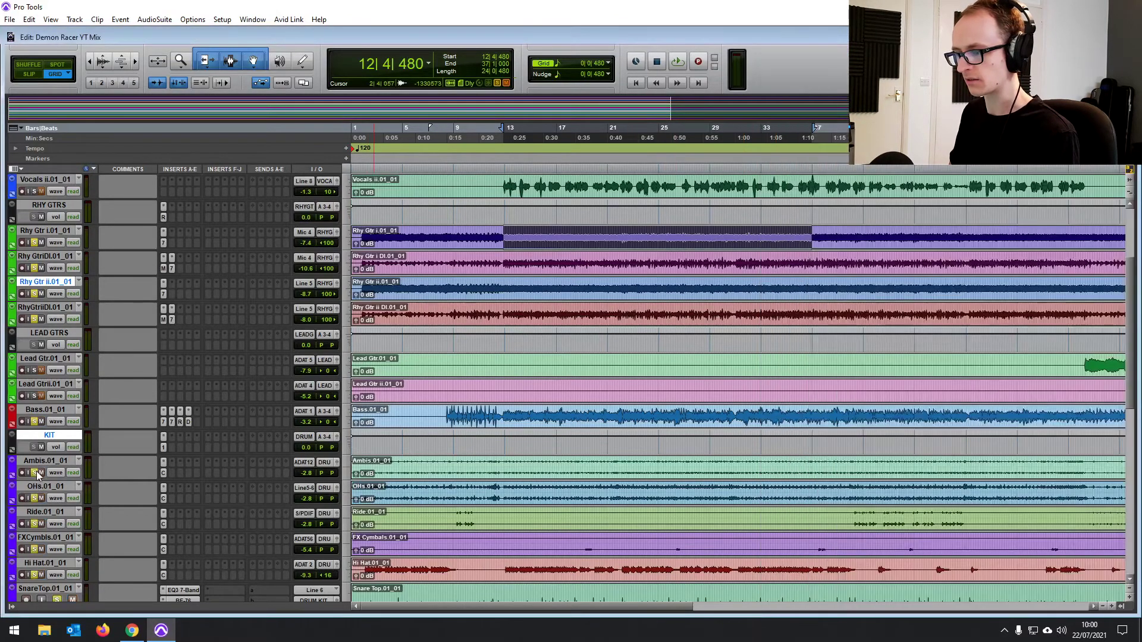
pyautogui.hscroll(5, 594, 334)
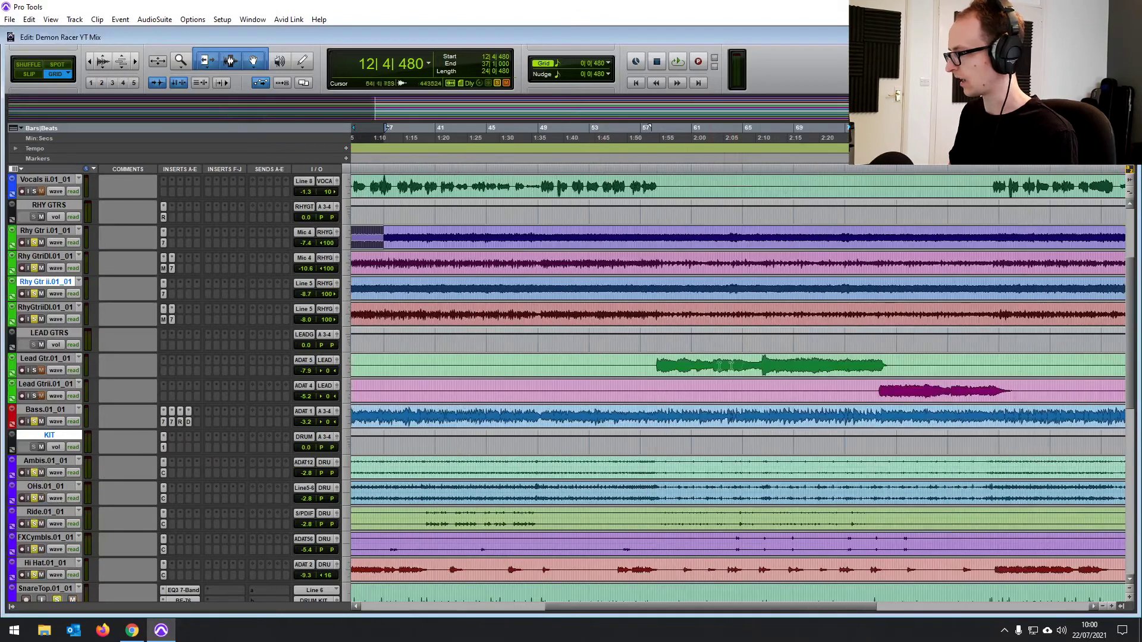
pyautogui.hscroll(-2, 708, 369)
pyautogui.hscroll(-5, 596, 297)
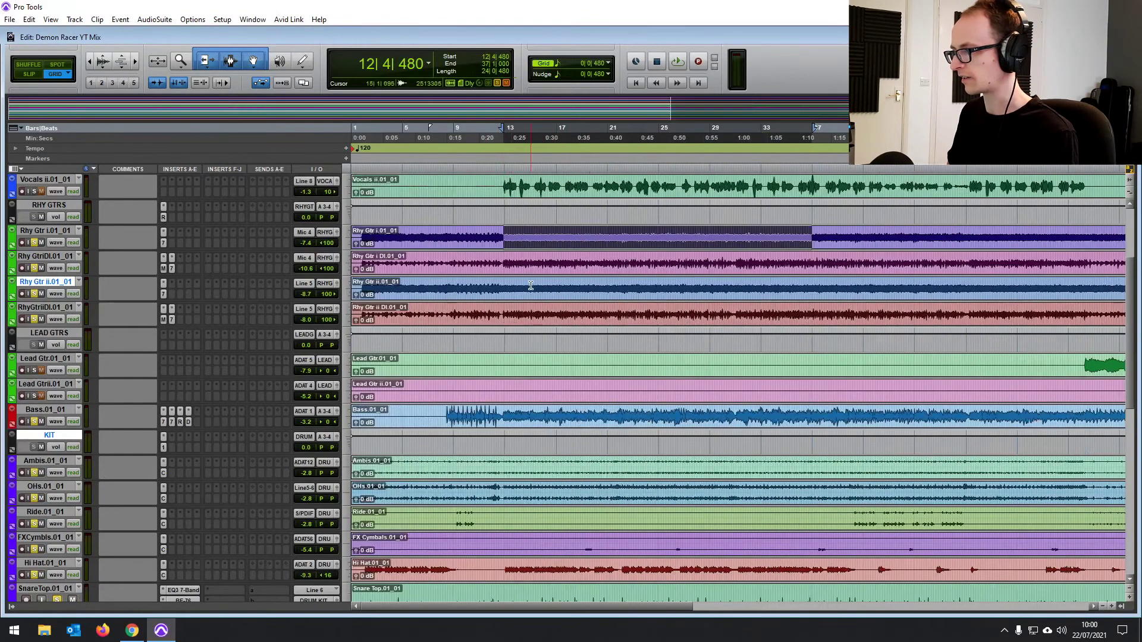
pyautogui.press('space')
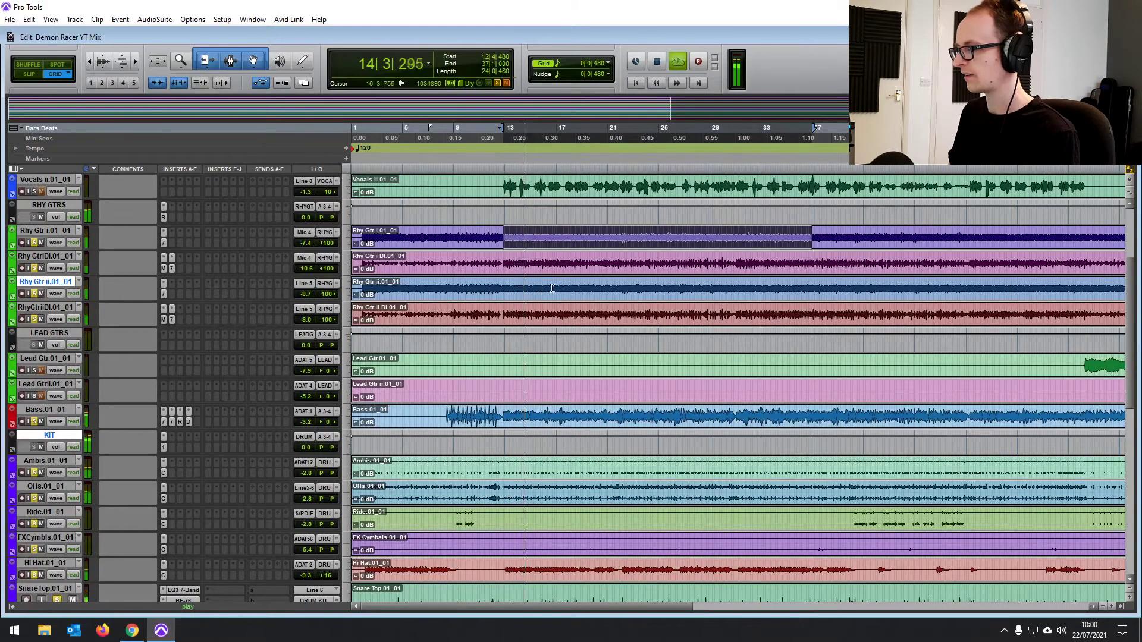
# Clear the selection, stop playback, and briefly check the Rhy Gtr i EQ
pyautogui.click(503, 412)
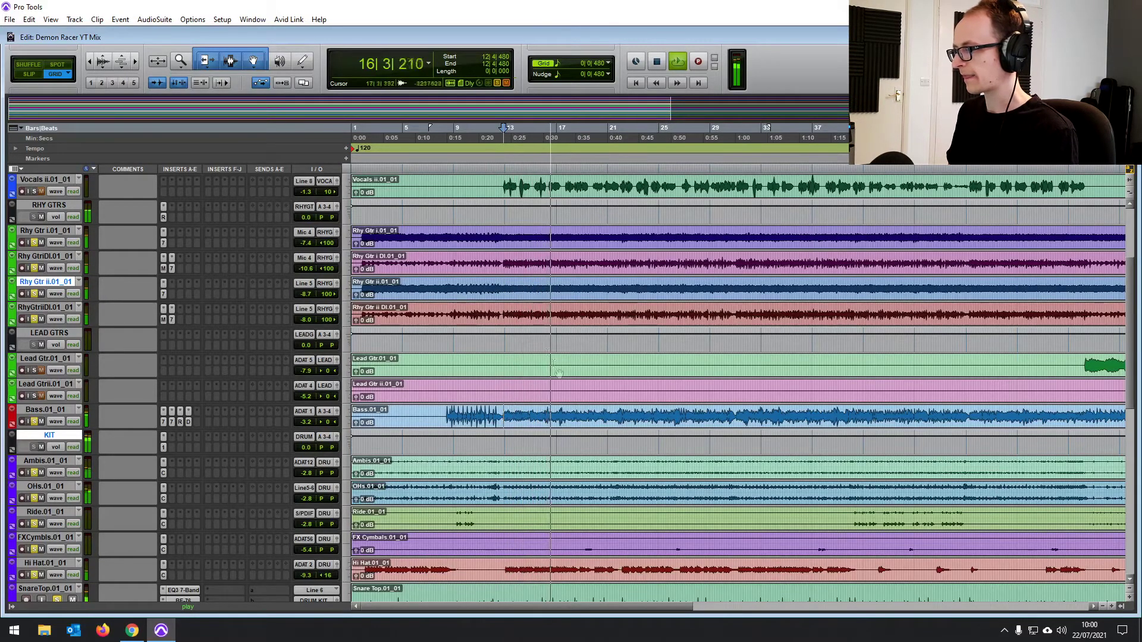
pyautogui.click(164, 243)
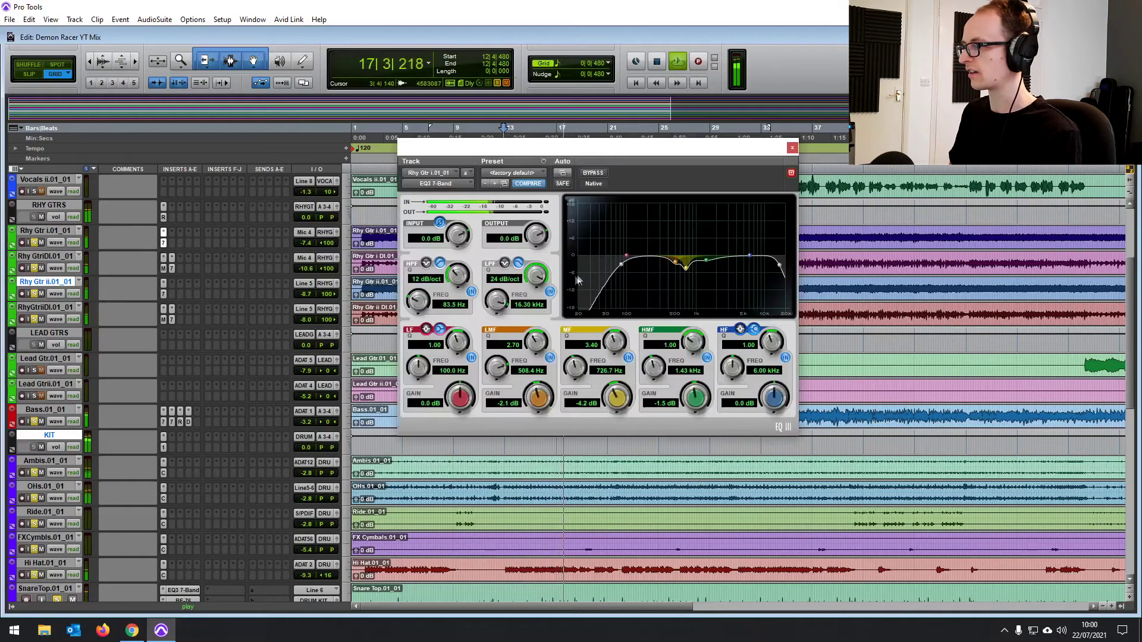
pyautogui.press('space')
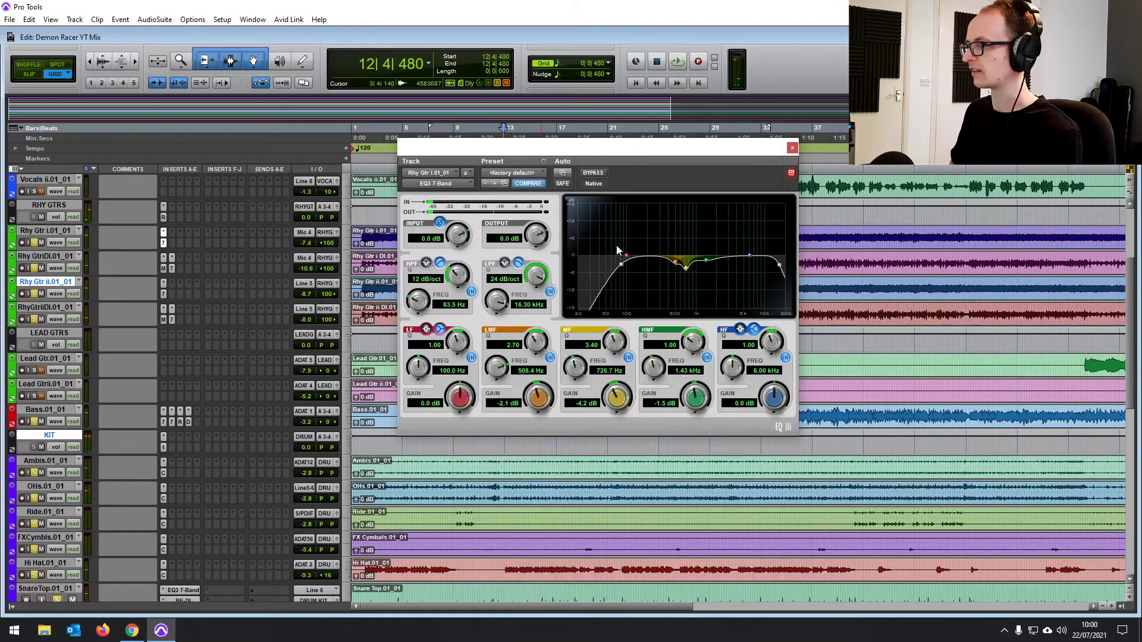
pyautogui.click(791, 148)
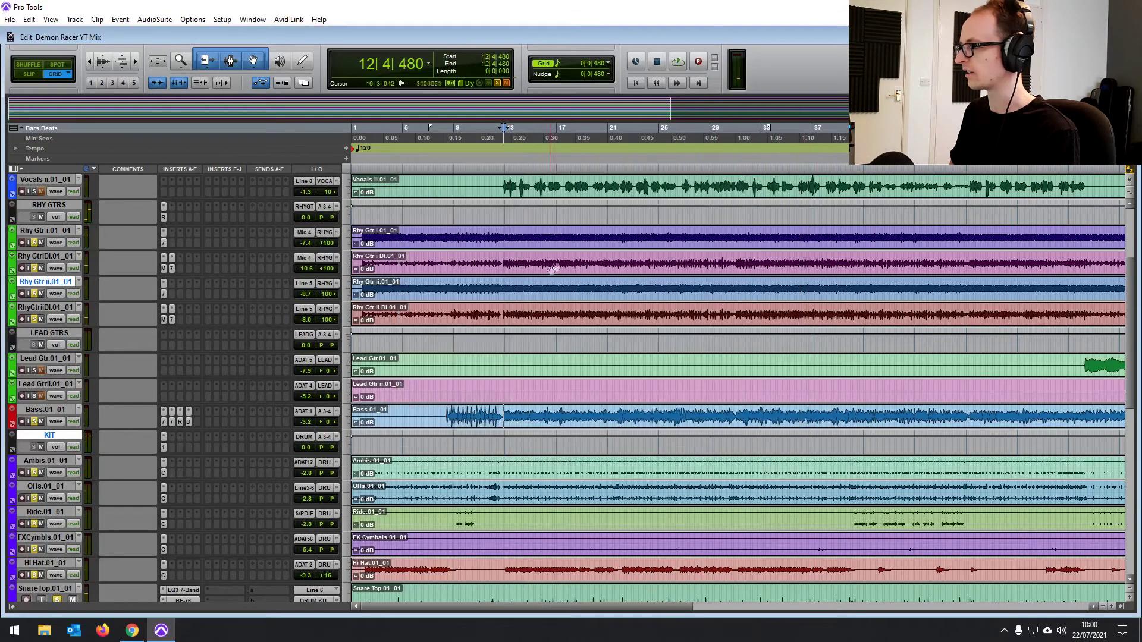
# Play bars 12–35 of the rhythm guitars and re-enable plug-ins on RhyGtriiDI, Rhy Gtr ii and RhyGtriDI
pyautogui.moveTo(508, 244); pyautogui.dragTo(796, 243)
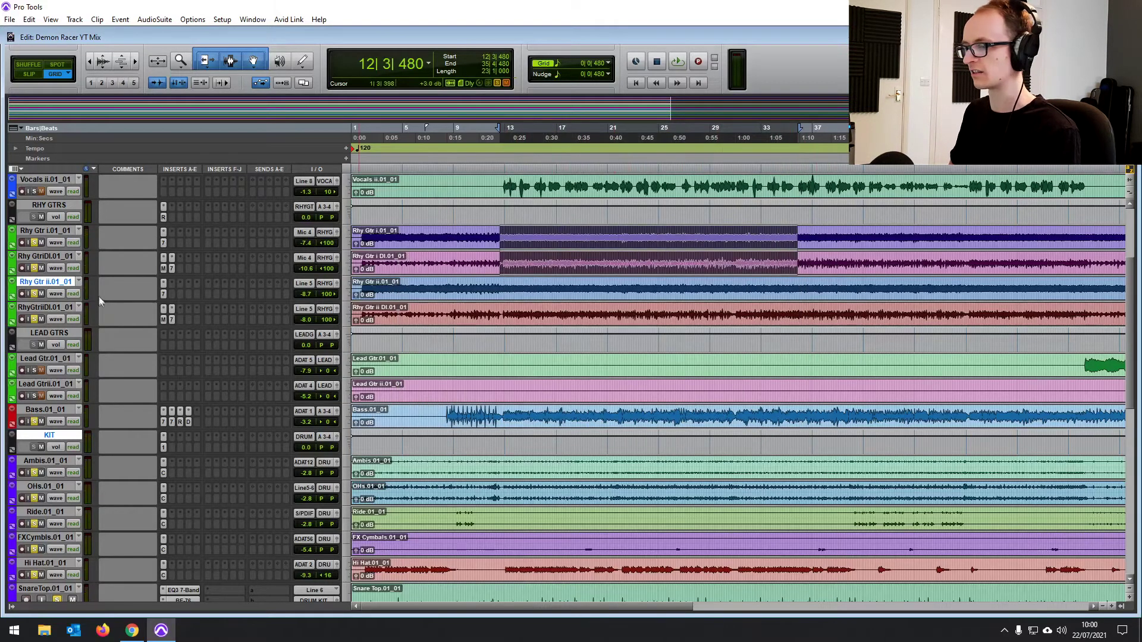
pyautogui.click(34, 472)
pyautogui.press('space')
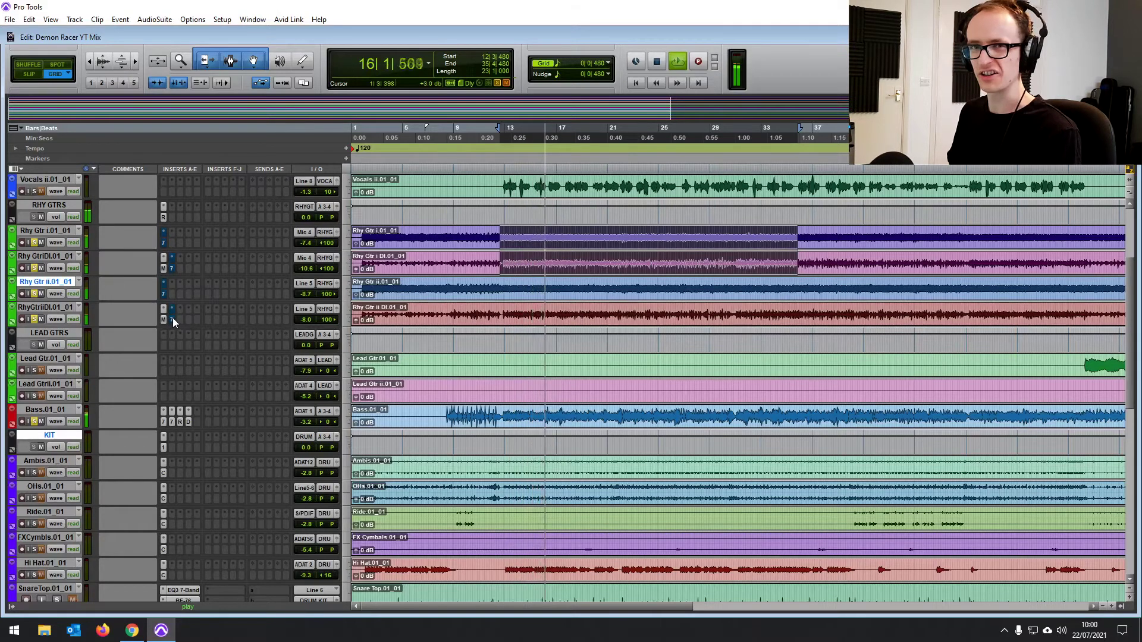
pyautogui.keyDown('ctrl'); pyautogui.click(172, 318); pyautogui.keyUp('ctrl')
pyautogui.keyDown('ctrl'); pyautogui.click(164, 295); pyautogui.keyUp('ctrl')
pyautogui.keyDown('ctrl'); pyautogui.click(171, 269); pyautogui.keyUp('ctrl')
# Re-enable the Rhy Gtr i plug-ins, stop playback, and unsolo the rhythm guitars
pyautogui.keyDown('ctrl'); pyautogui.click(165, 241); pyautogui.keyUp('ctrl')
pyautogui.press('space')
pyautogui.click(582, 235)
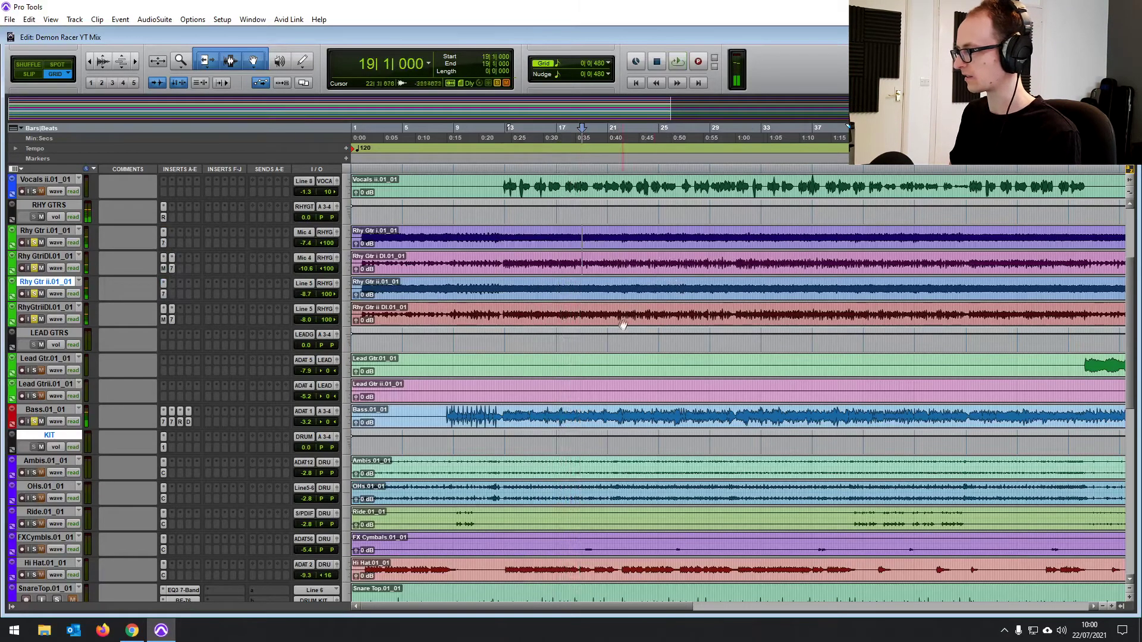
pyautogui.hscroll(10, 618, 336)
pyautogui.hscroll(-2, 491, 361)
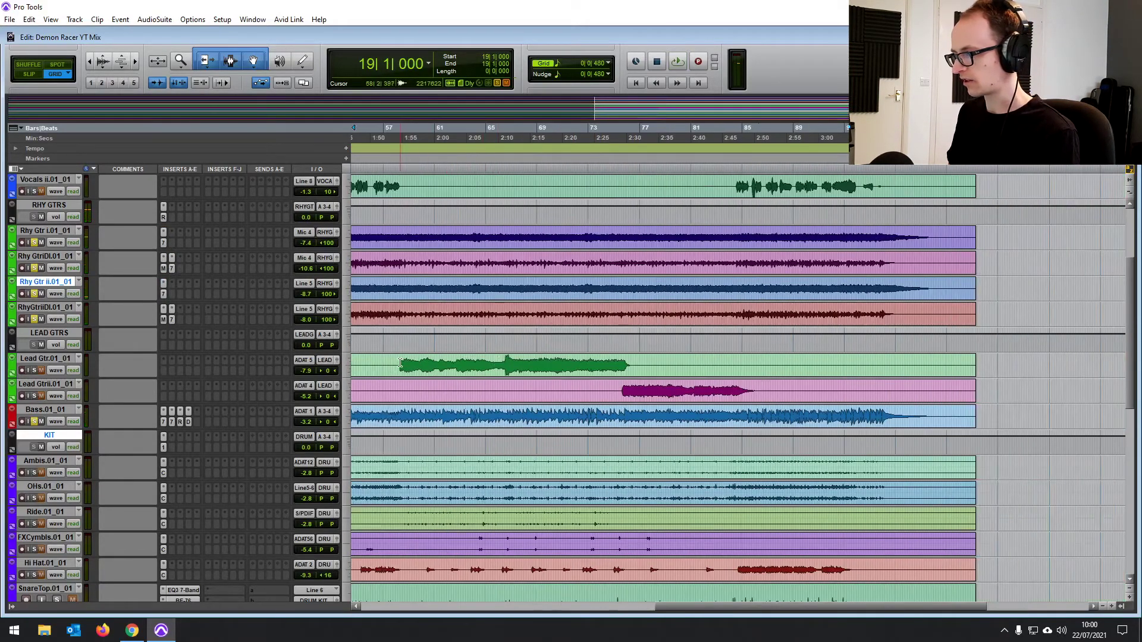
pyautogui.click(401, 363)
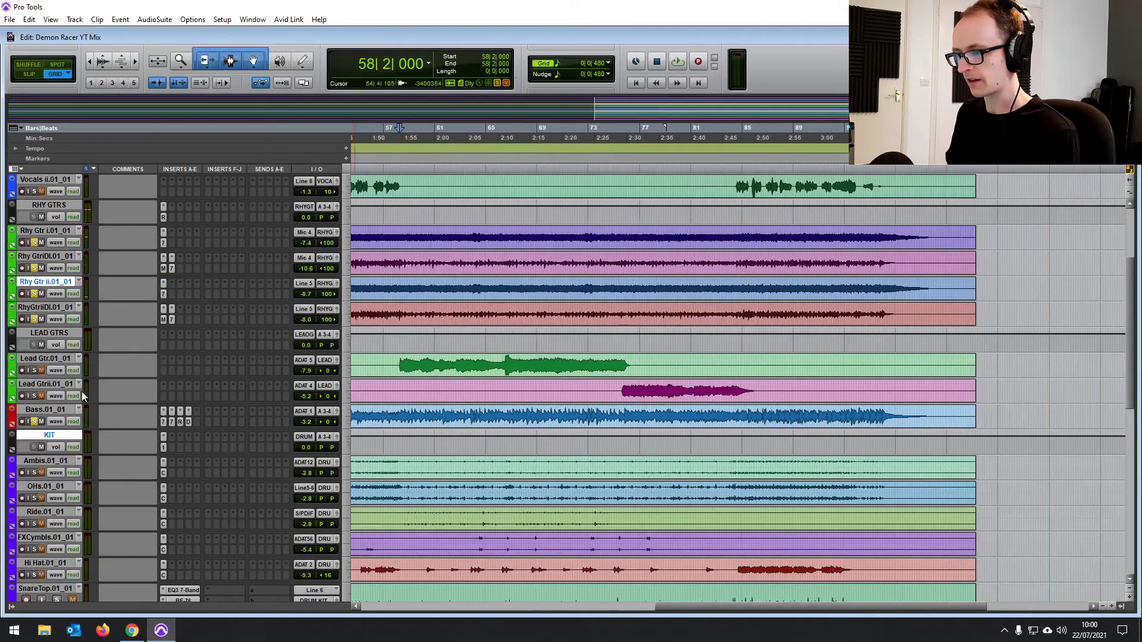
pyautogui.click(34, 319)
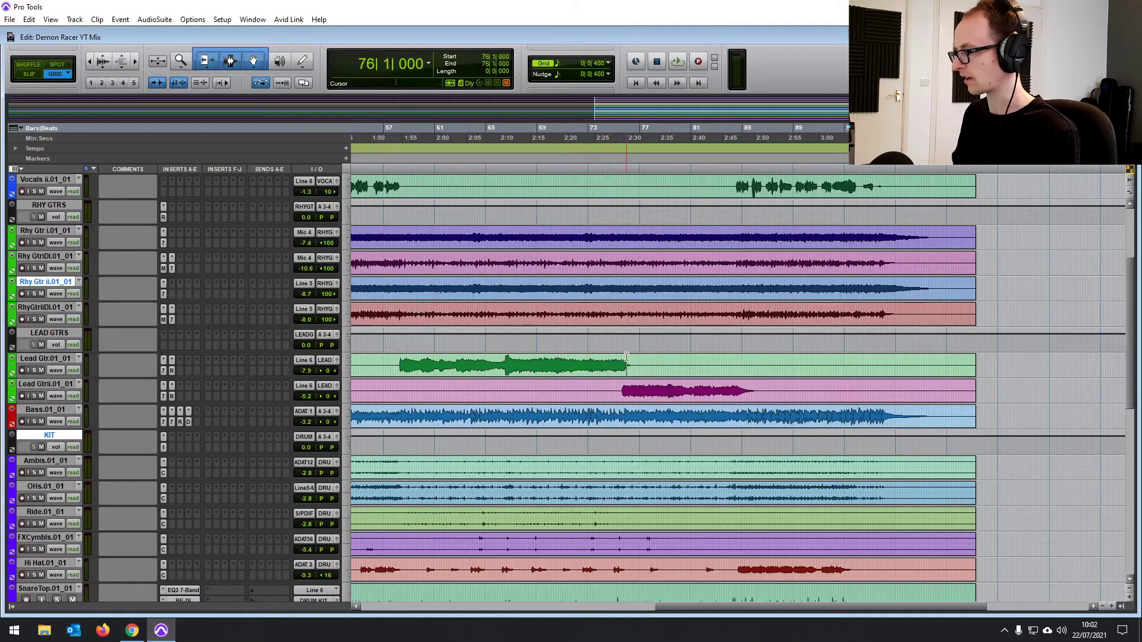
# Select Lead Gtr bars 58–76, play it, and switch its EQ3 7-Band back on
pyautogui.scroll(3, 658, 365)
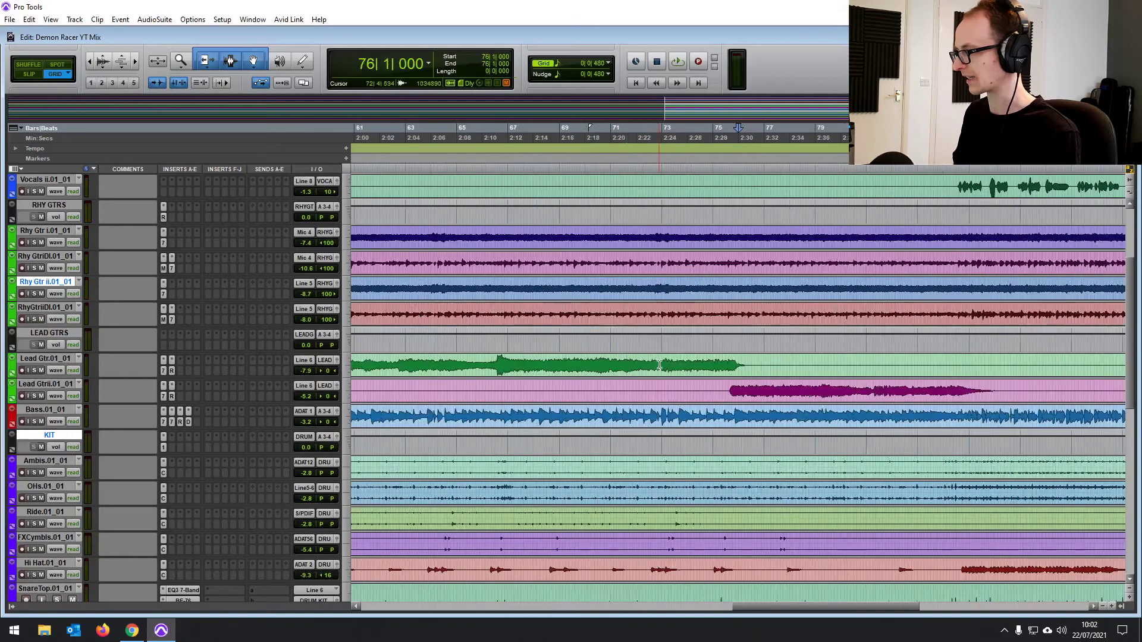
pyautogui.click(736, 366)
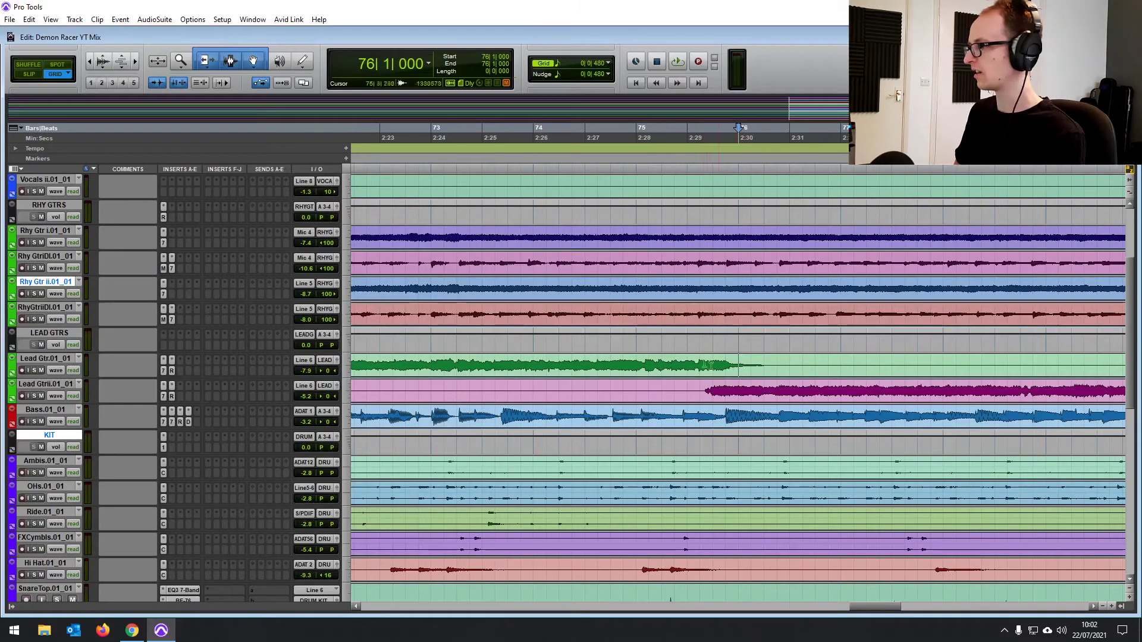
pyautogui.scroll(-3, 717, 365)
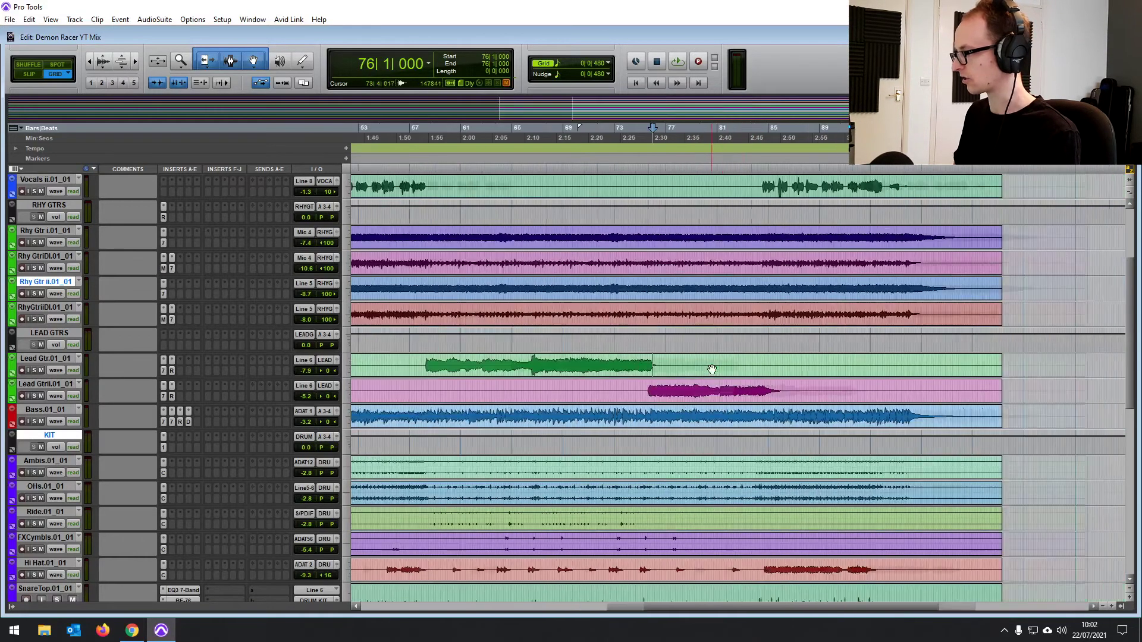
pyautogui.moveTo(424, 363); pyautogui.dragTo(656, 365)
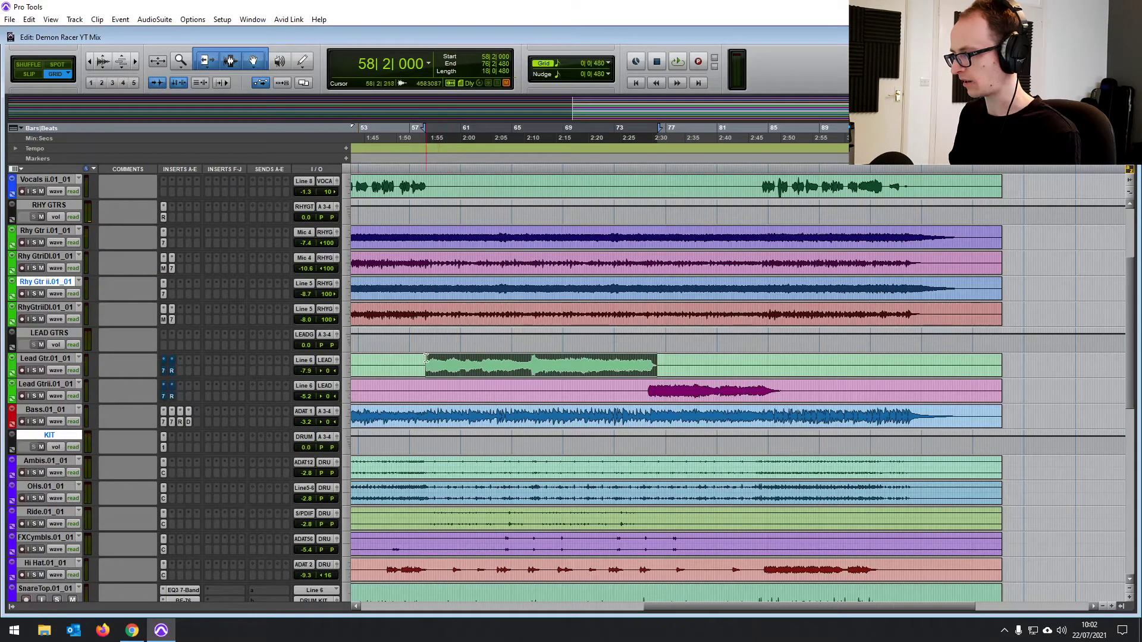
pyautogui.press('space')
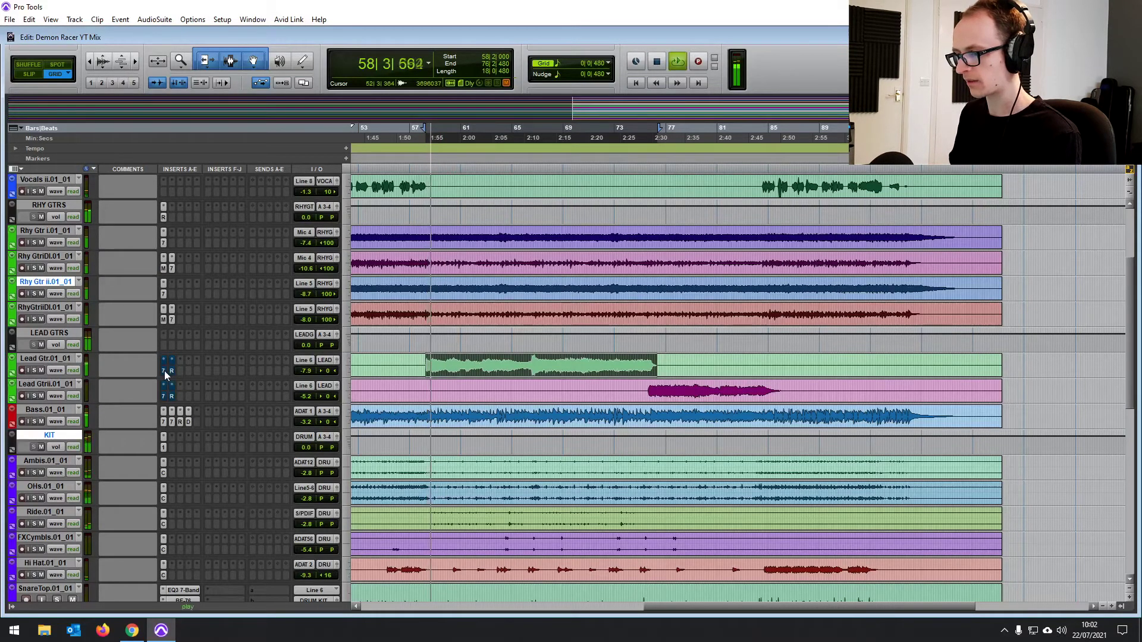
pyautogui.click(163, 359)
pyautogui.click(593, 173)
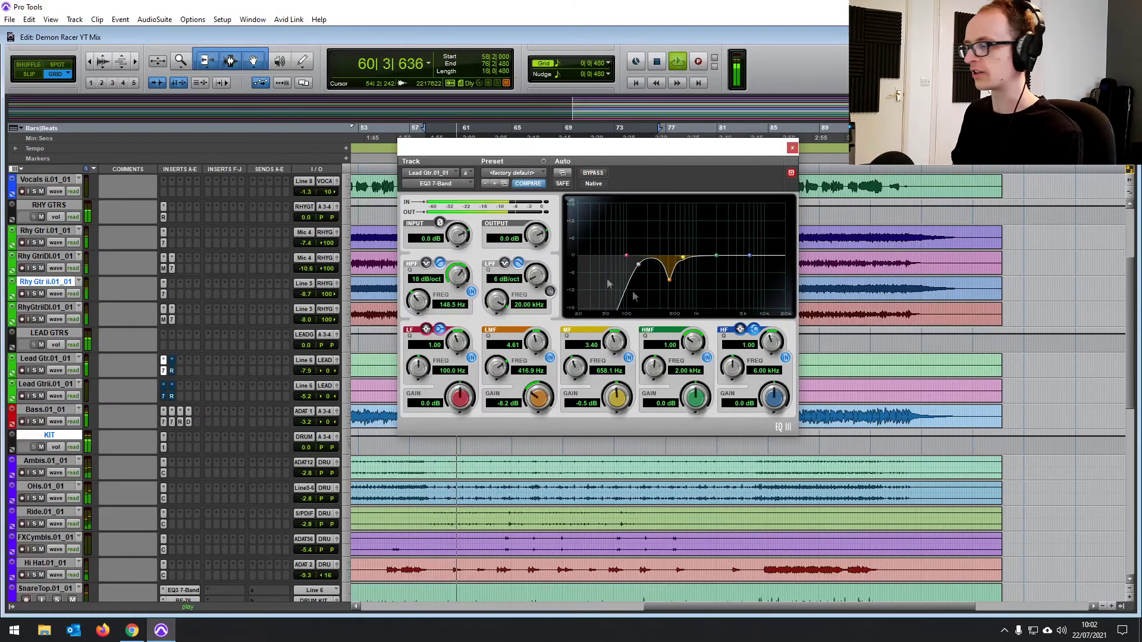
# Cut the Lead Gtr EQ's low-mid band to -9.1 dB at 408.7 Hz during the solo, then show its RCompressor
pyautogui.moveTo(603, 148); pyautogui.dragTo(776, 236)
pyautogui.press('space')
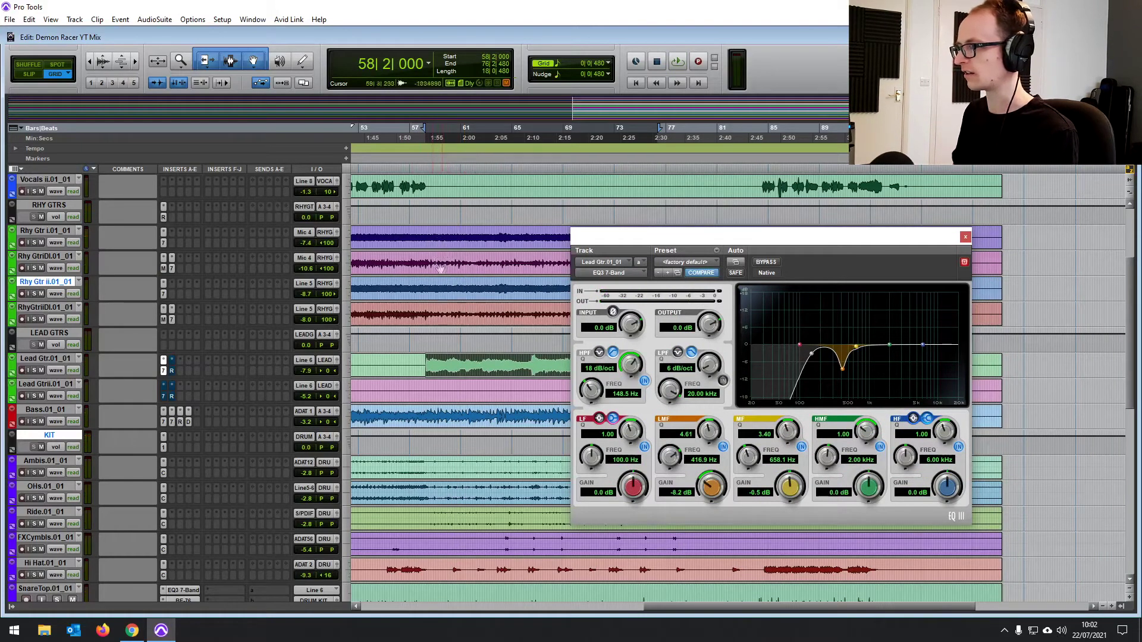
pyautogui.moveTo(652, 249); pyautogui.dragTo(554, 130)
pyautogui.press('space')
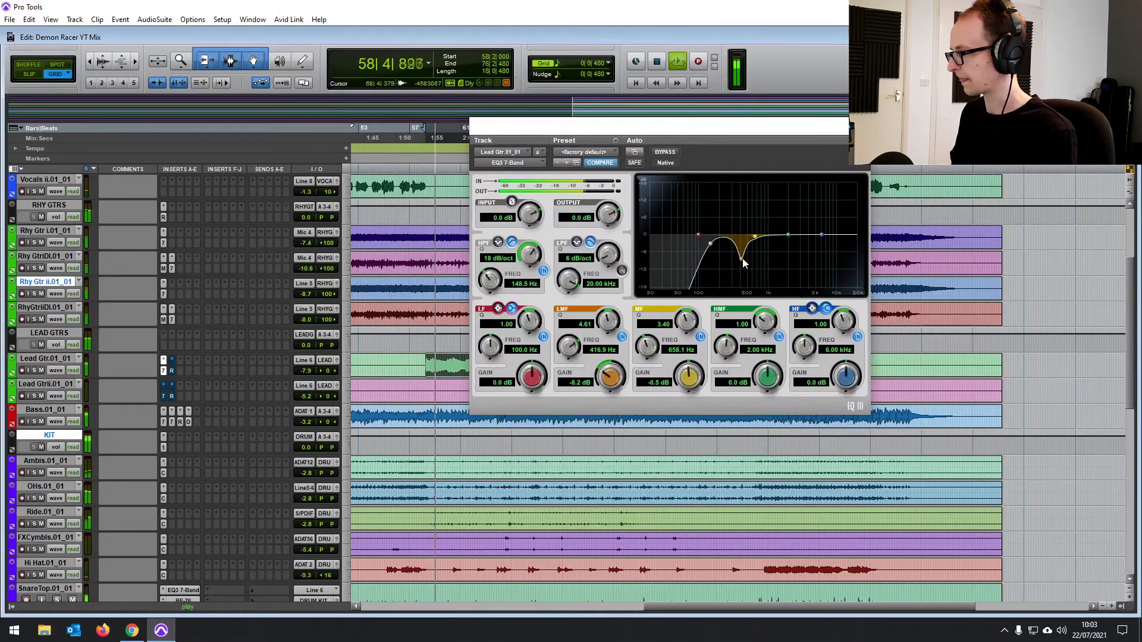
pyautogui.click(621, 337)
pyautogui.click(621, 337)
pyautogui.moveTo(741, 258)
pyautogui.mouseDown()
pyautogui.moveTo(739, 185)
pyautogui.moveTo(740, 262)
pyautogui.mouseUp()
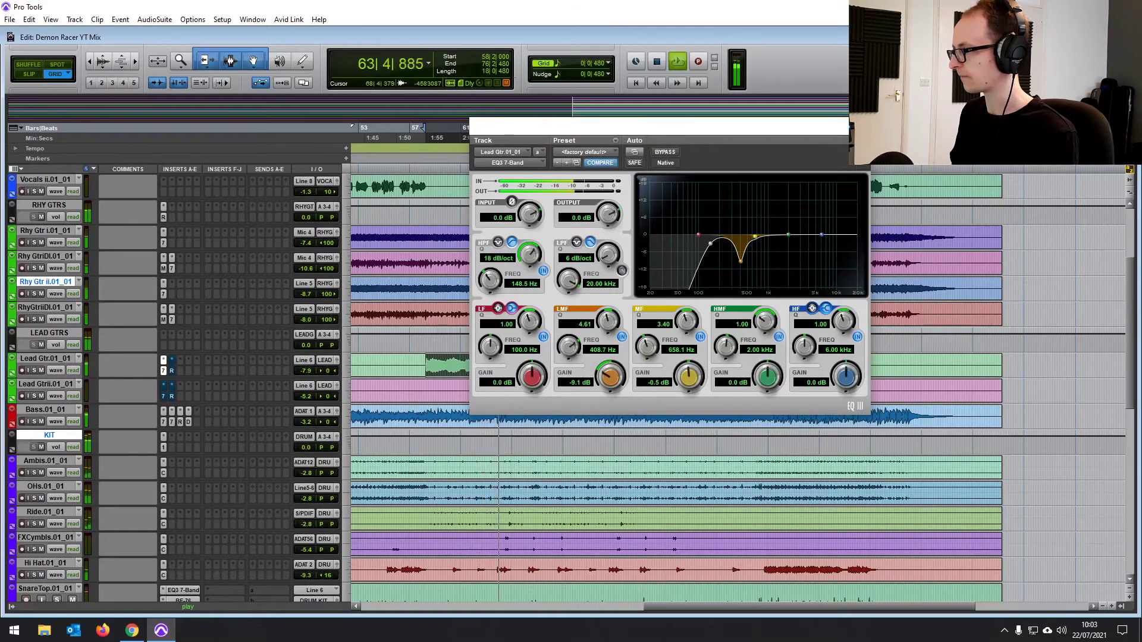
pyautogui.click(172, 360)
pyautogui.click(172, 370)
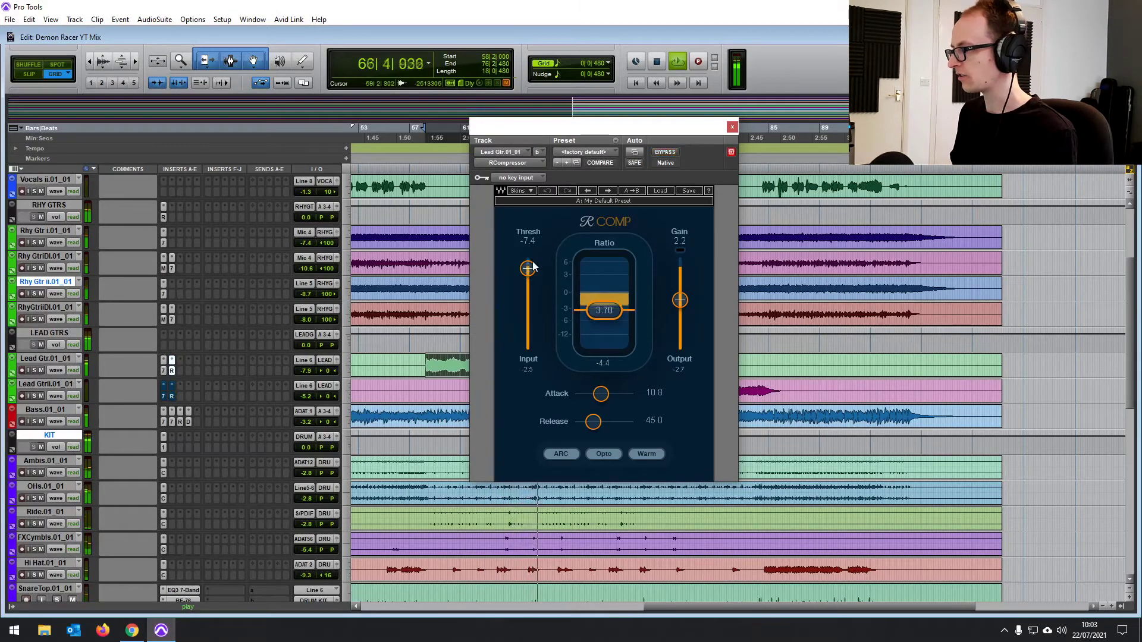
# Set the Lead Gtr RComp threshold to -5.8 and attack to 14.0, then close it
pyautogui.moveTo(531, 270); pyautogui.dragTo(530, 267)
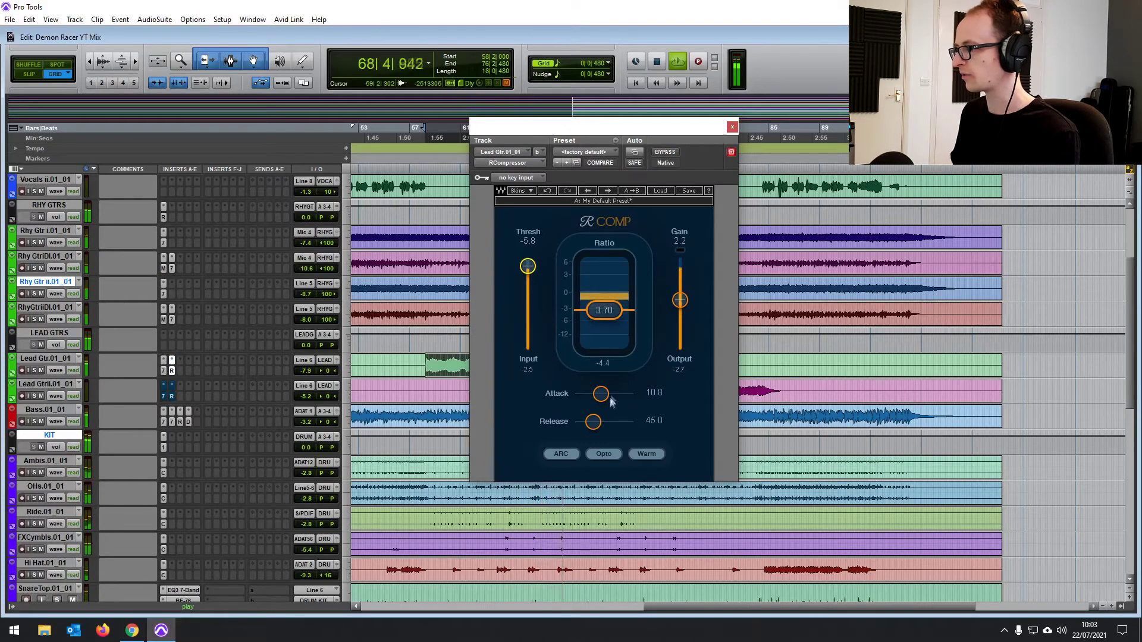
pyautogui.moveTo(608, 399); pyautogui.dragTo(609, 397)
pyautogui.press('space')
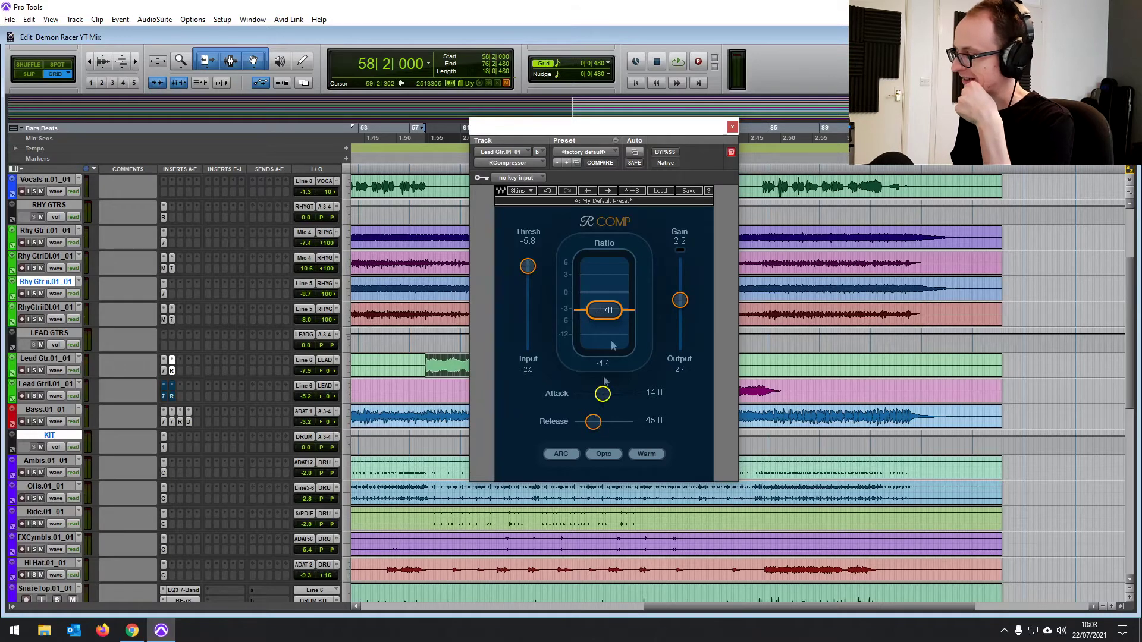
pyautogui.click(732, 128)
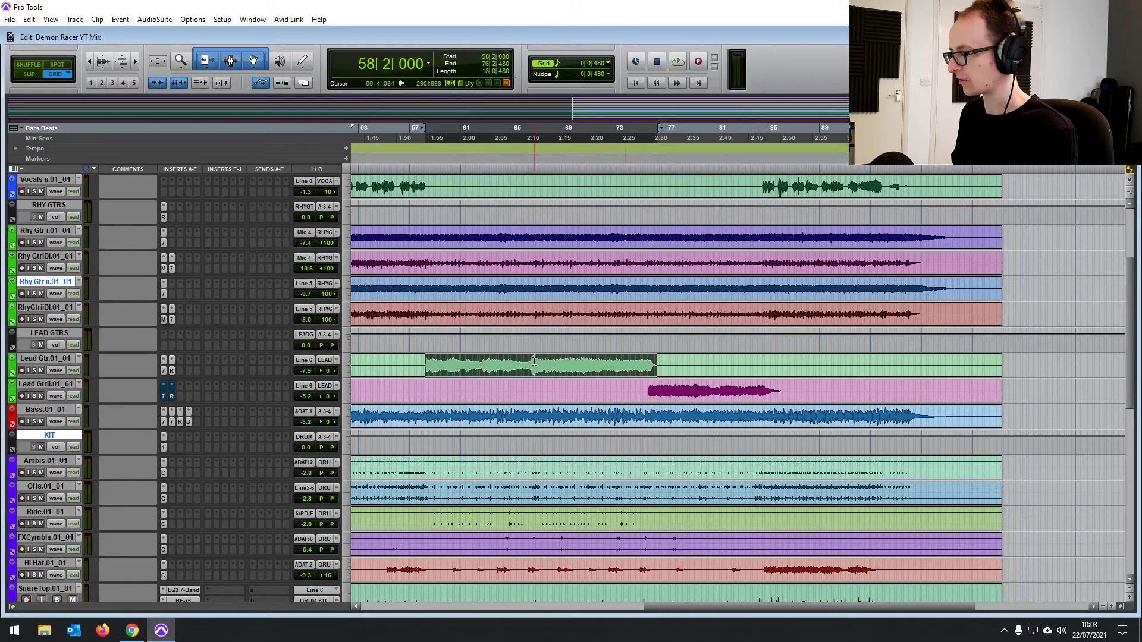
# Play back from bar 73, then scroll the edit view back to the session's top
pyautogui.click(617, 364)
pyautogui.press('space')
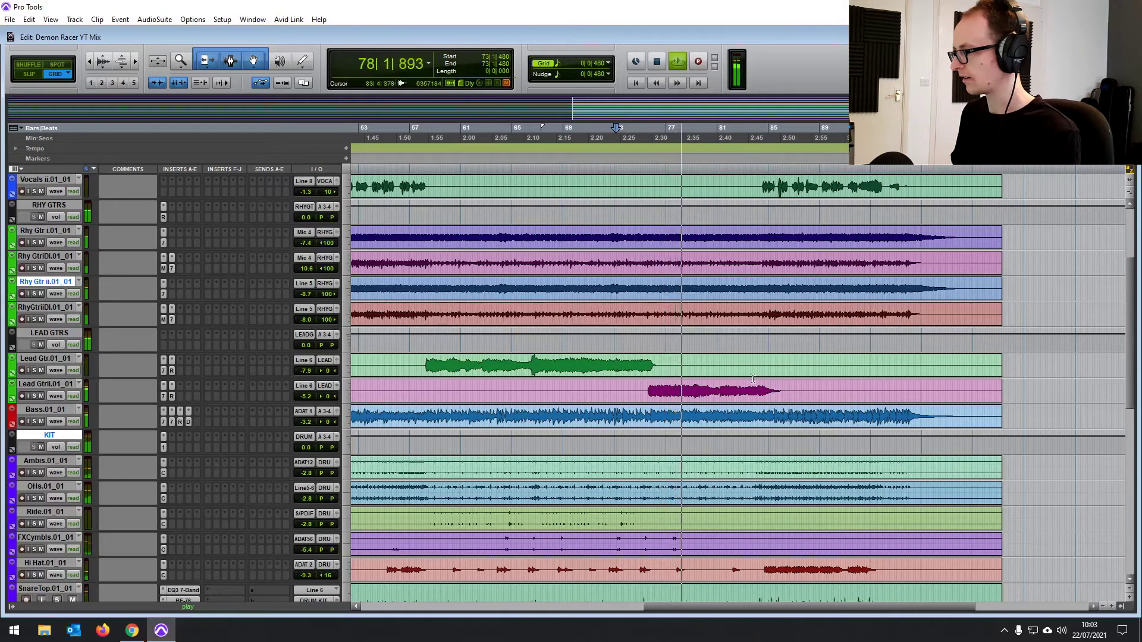
pyautogui.press('space')
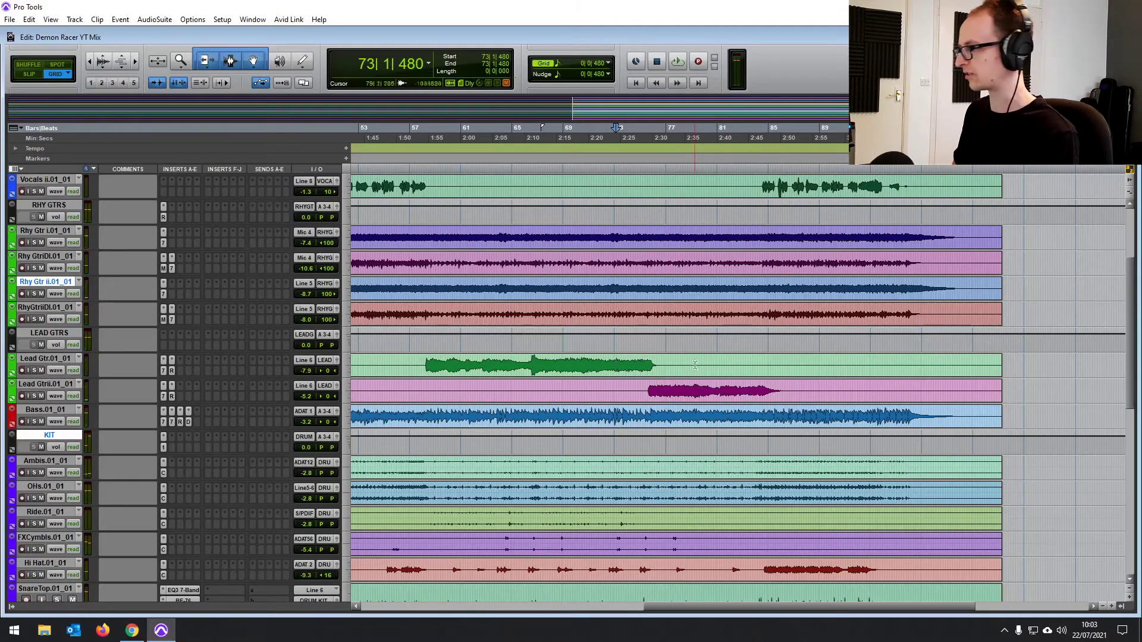
pyautogui.scroll(2, 663, 387)
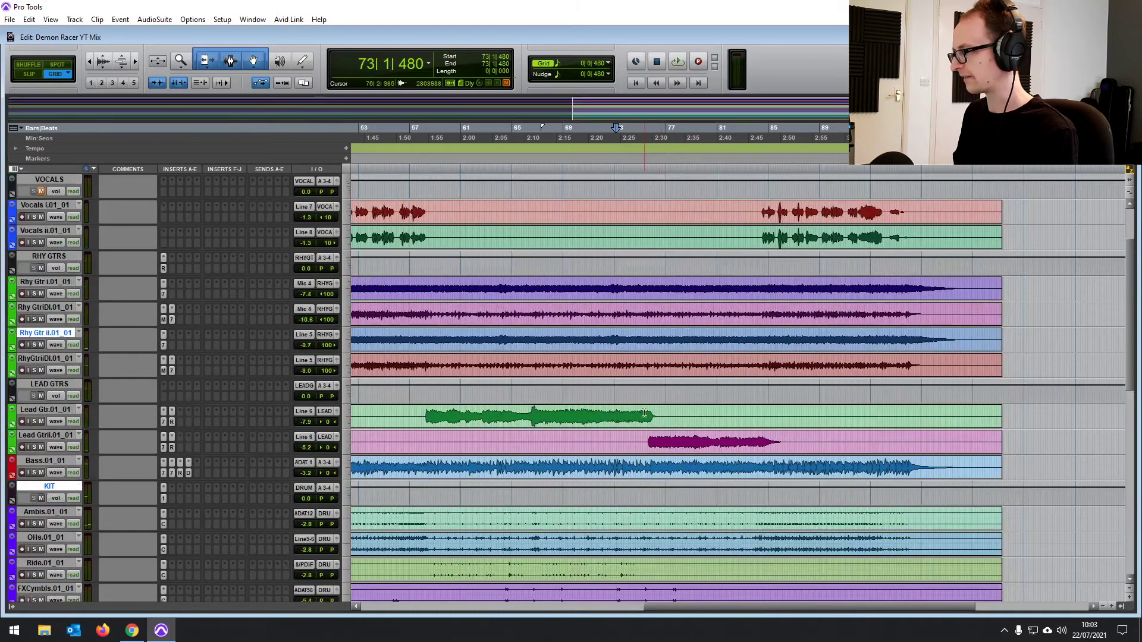
pyautogui.scroll(3, 644, 412)
pyautogui.hscroll(-10, 644, 412)
# Select the Vocals i.01_01 take from bar 12 onward and enlarge the track's height
pyautogui.hscroll(-3, 547, 350)
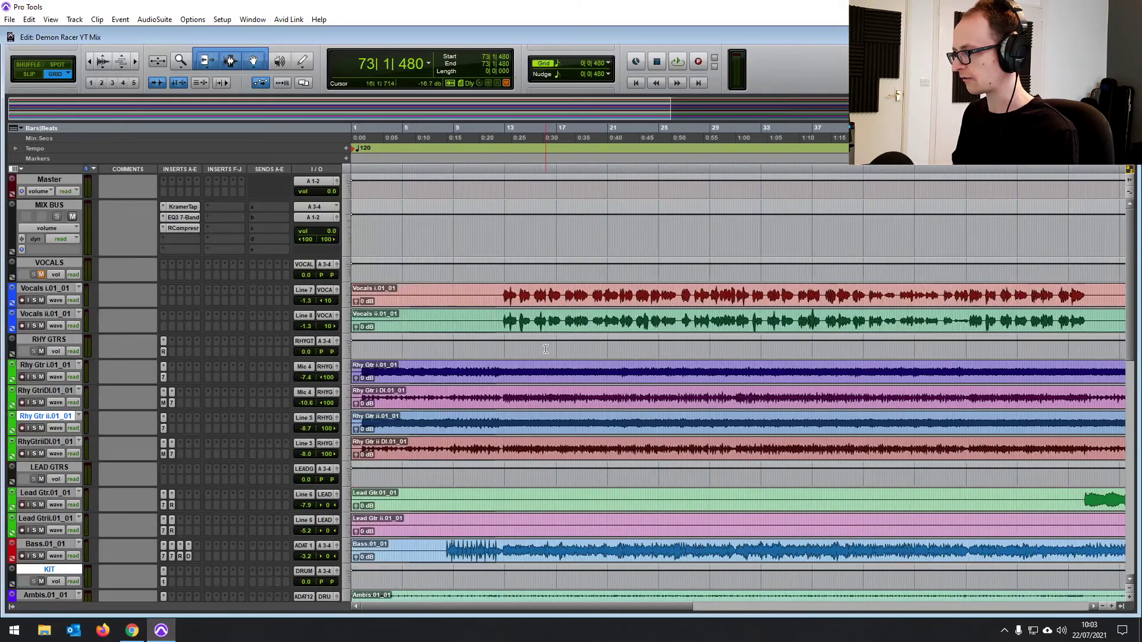
pyautogui.moveTo(500, 291); pyautogui.dragTo(1074, 307)
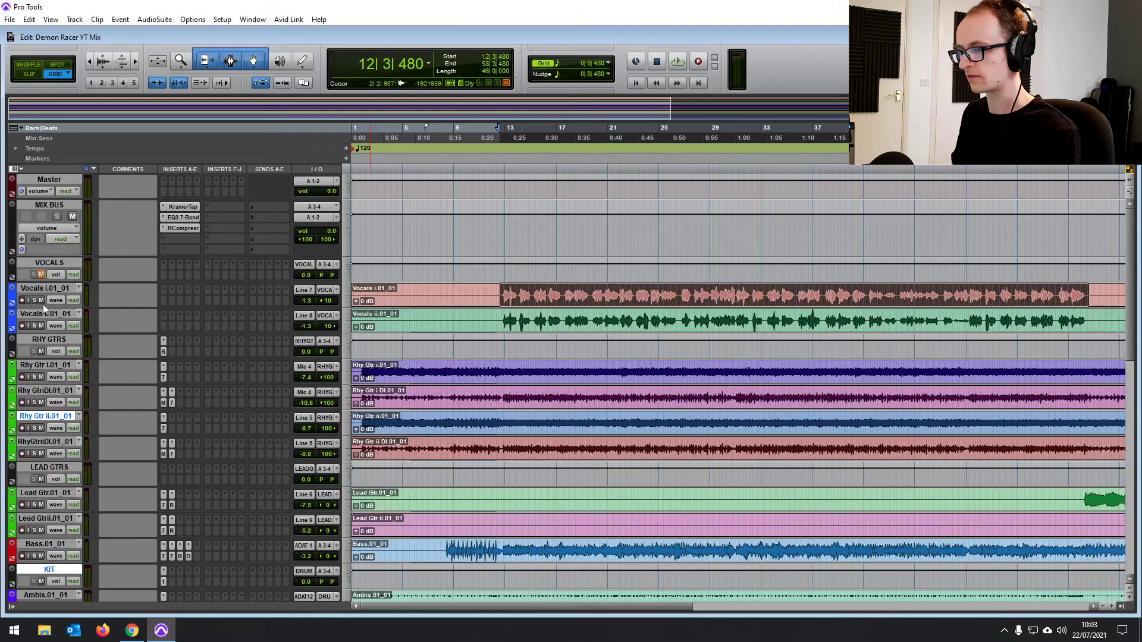
pyautogui.moveTo(42, 308); pyautogui.dragTo(35, 342)
pyautogui.hscroll(3, 315, 359)
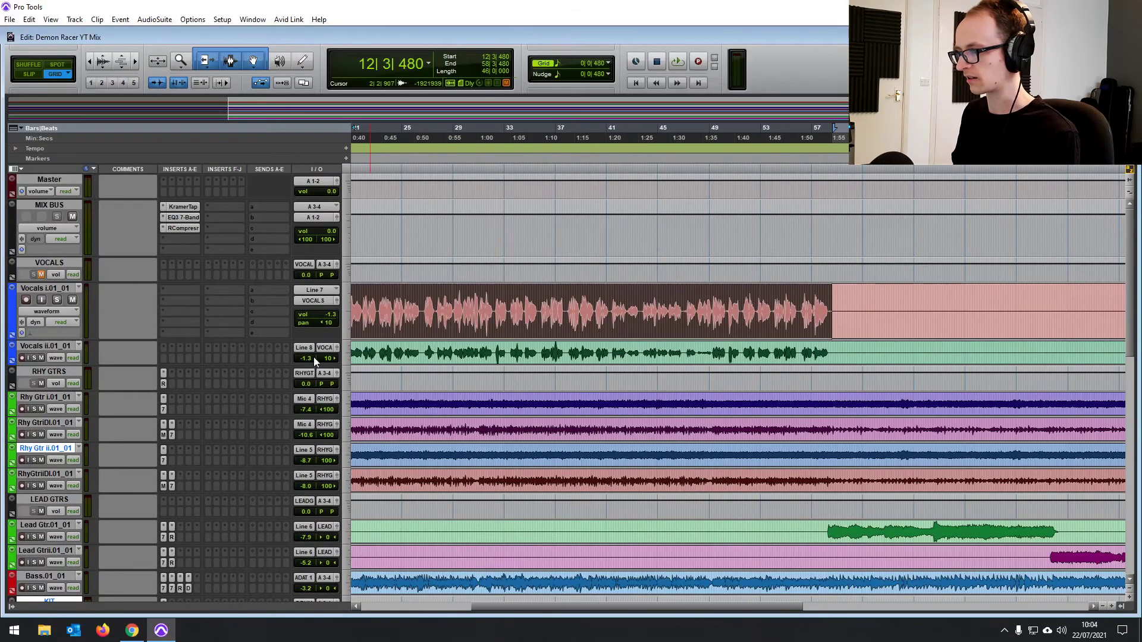
pyautogui.hscroll(-2, 315, 360)
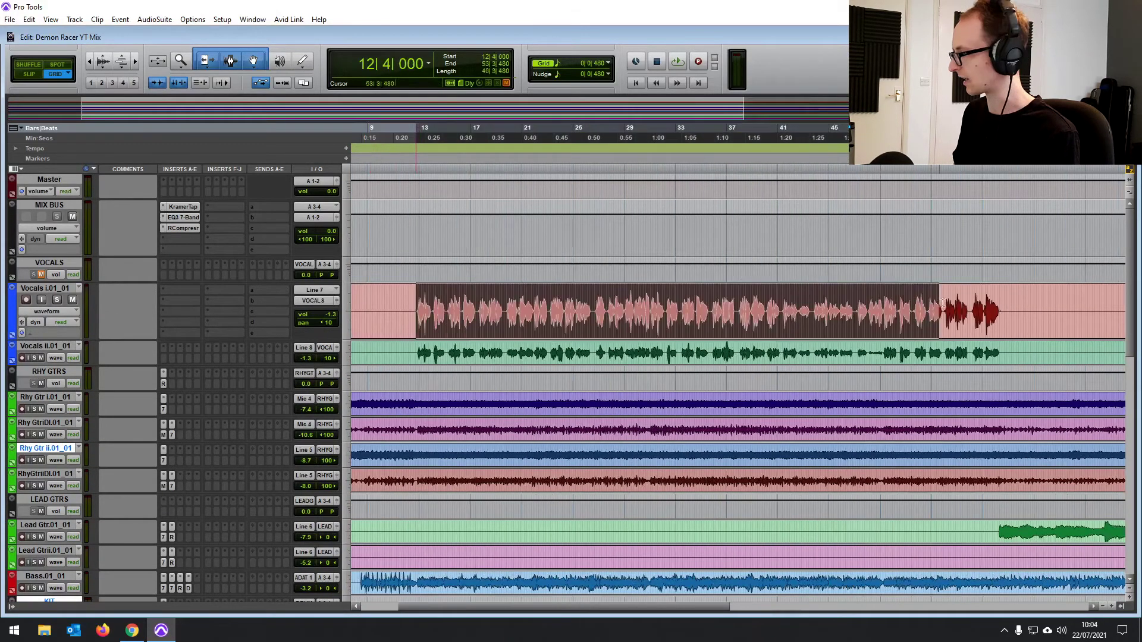
# Reselect the vocal phrase from bar 12 to 59 and start playback
pyautogui.moveTo(945, 304); pyautogui.dragTo(994, 307)
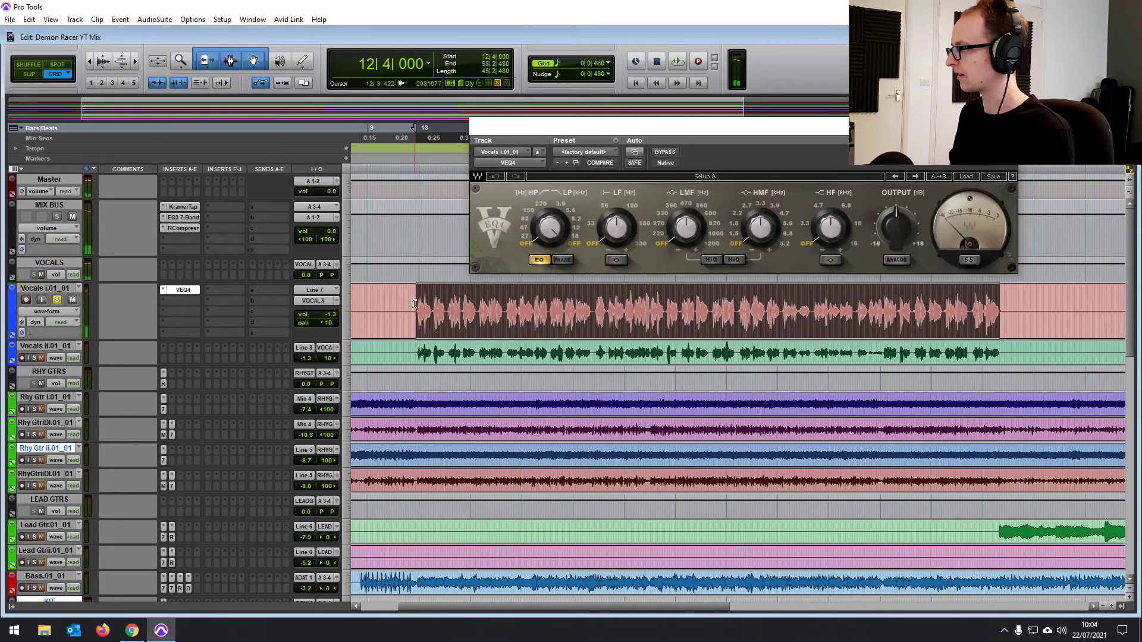
pyautogui.moveTo(415, 304); pyautogui.dragTo(1016, 310)
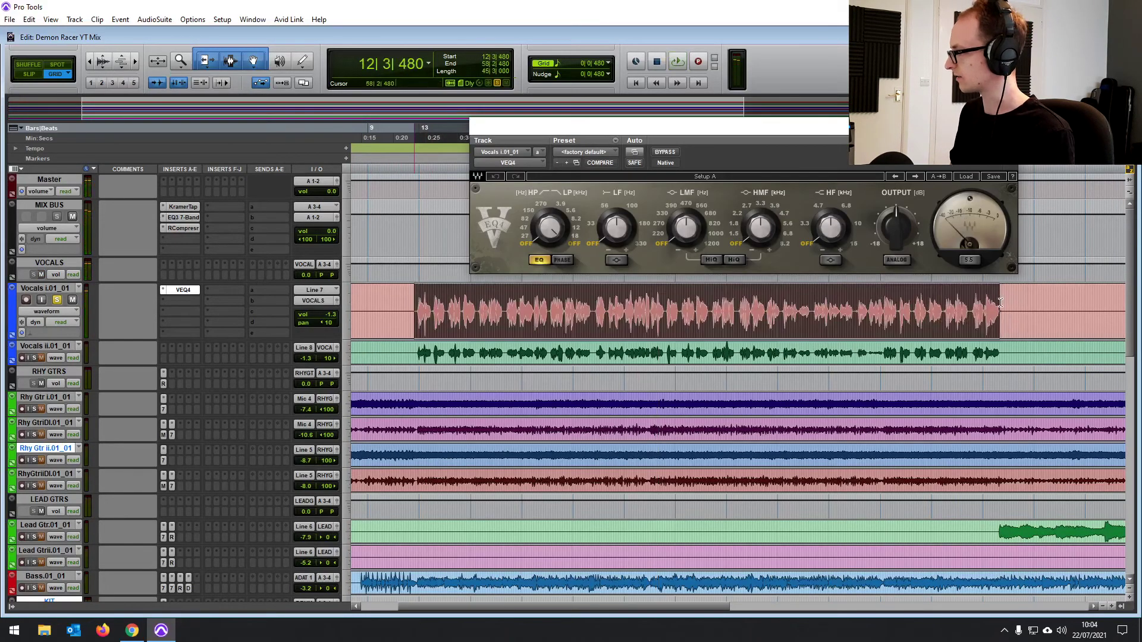
pyautogui.moveTo(634, 125); pyautogui.dragTo(547, 129)
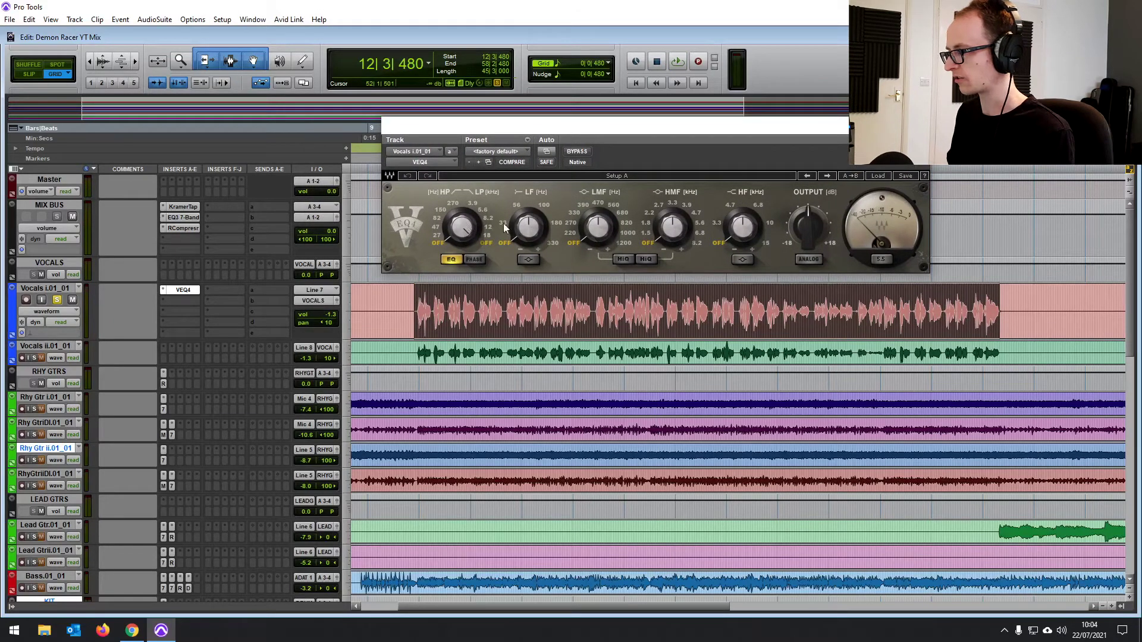
pyautogui.press('space')
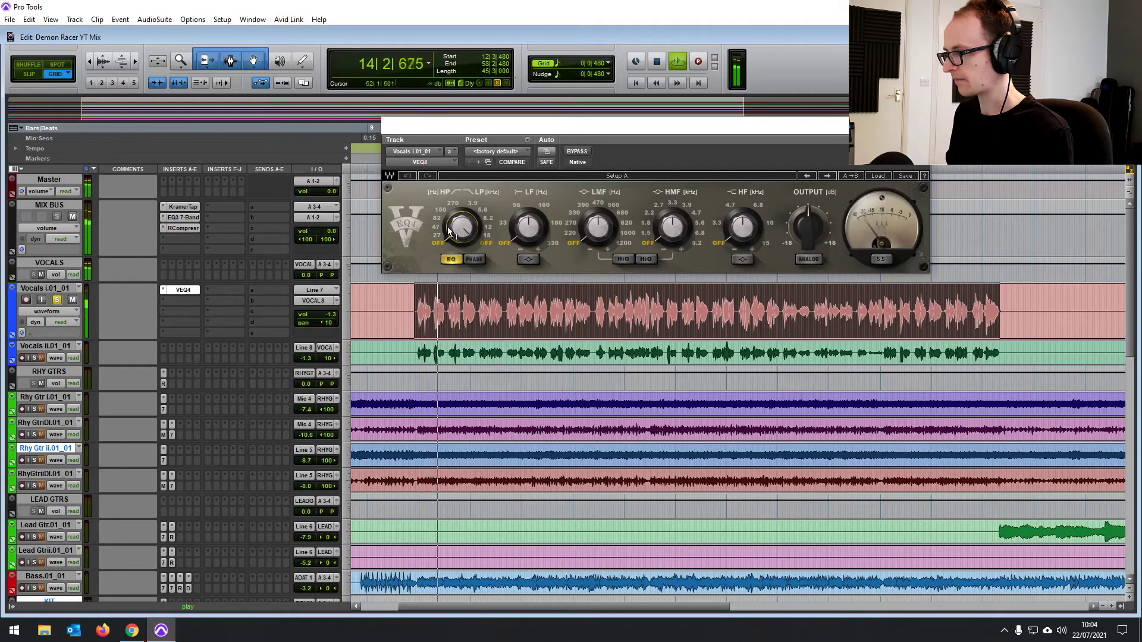
# Raise the VEQ4 high-pass, adjust the low-pass, and move the low-mid band to 270 Hz
pyautogui.moveTo(449, 231); pyautogui.dragTo(449, 218)
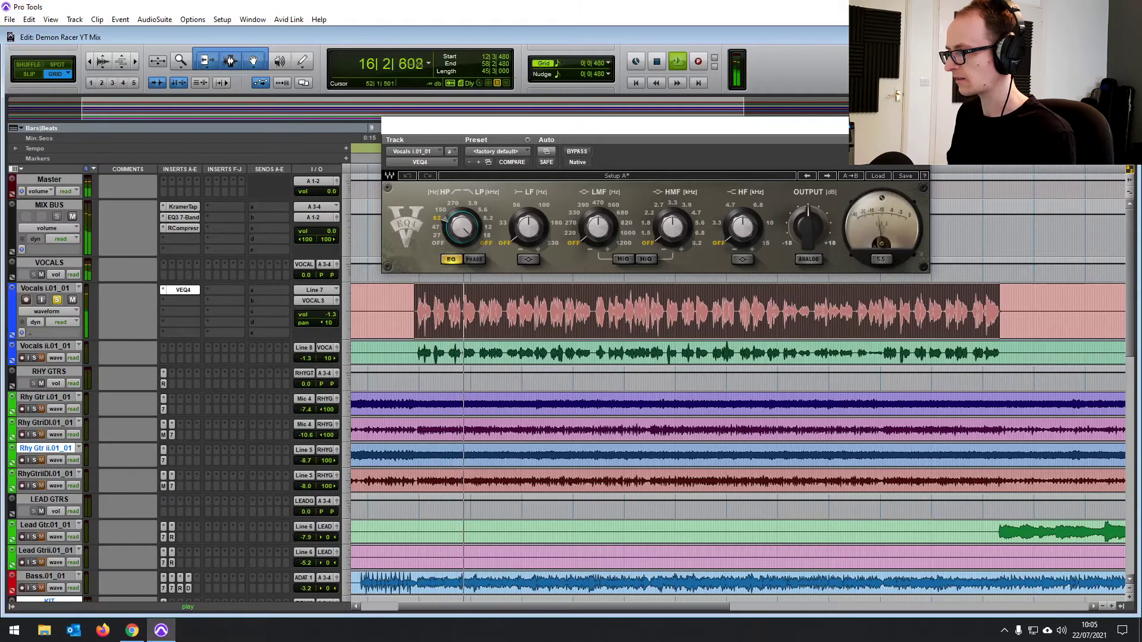
pyautogui.moveTo(462, 228); pyautogui.dragTo(491, 251)
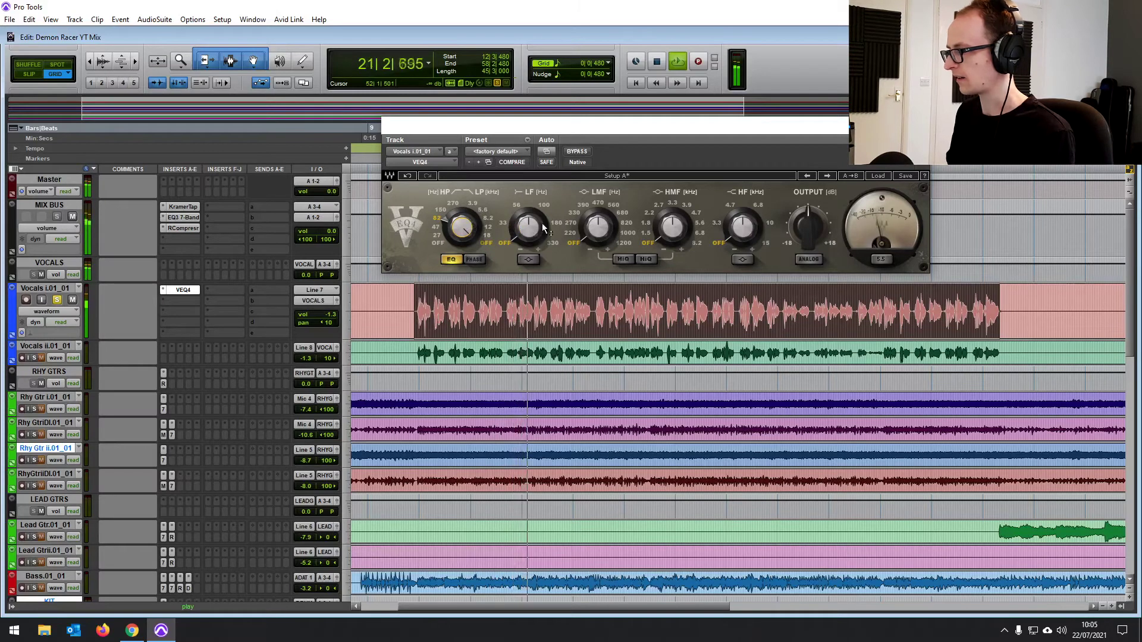
pyautogui.moveTo(591, 235)
pyautogui.moveTo(591, 234)
pyautogui.mouseDown()
pyautogui.moveTo(591, 249)
pyautogui.moveTo(592, 229)
pyautogui.mouseUp()
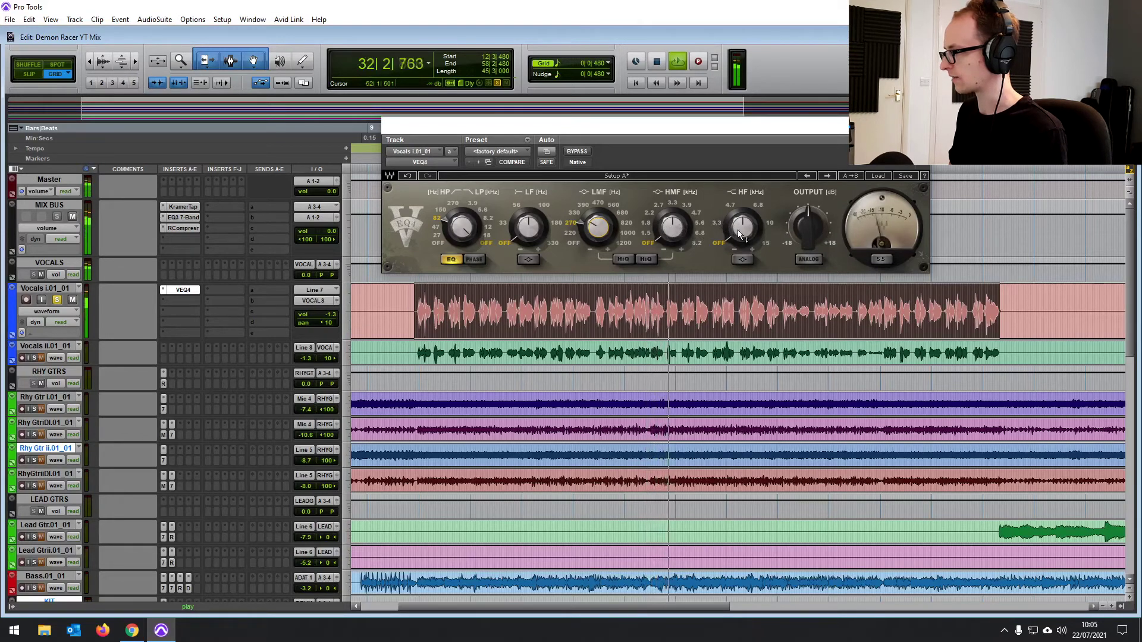
# Boost the VEQ4 high band at 4.7 kHz with ANALOG on, then stop and close the EQ
pyautogui.moveTo(726, 247); pyautogui.dragTo(727, 229)
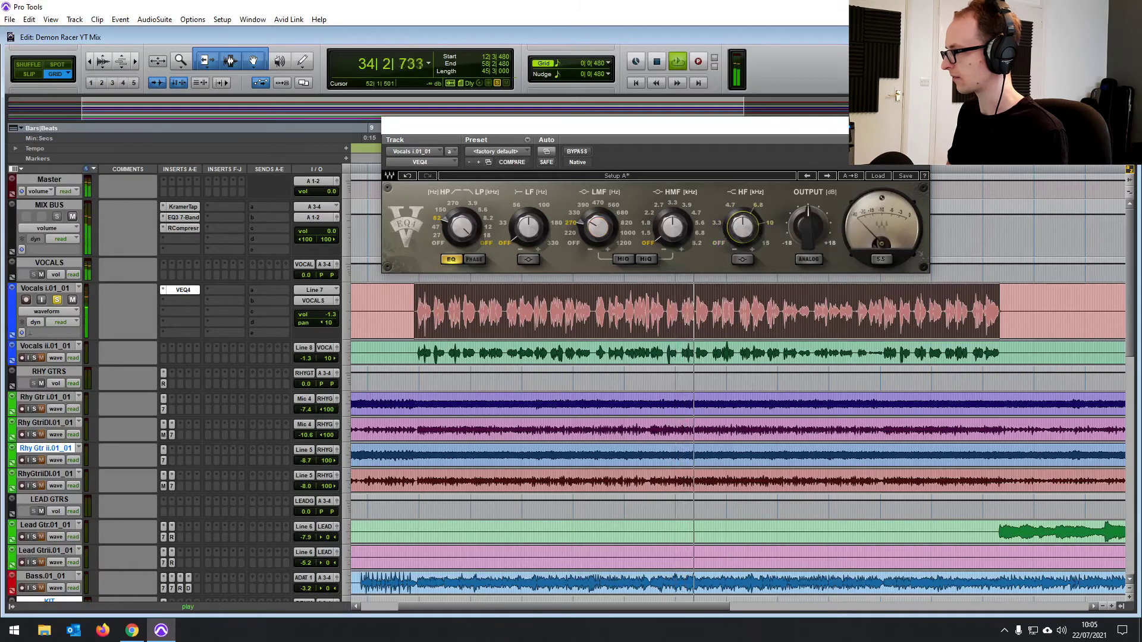
pyautogui.moveTo(732, 223); pyautogui.dragTo(731, 209)
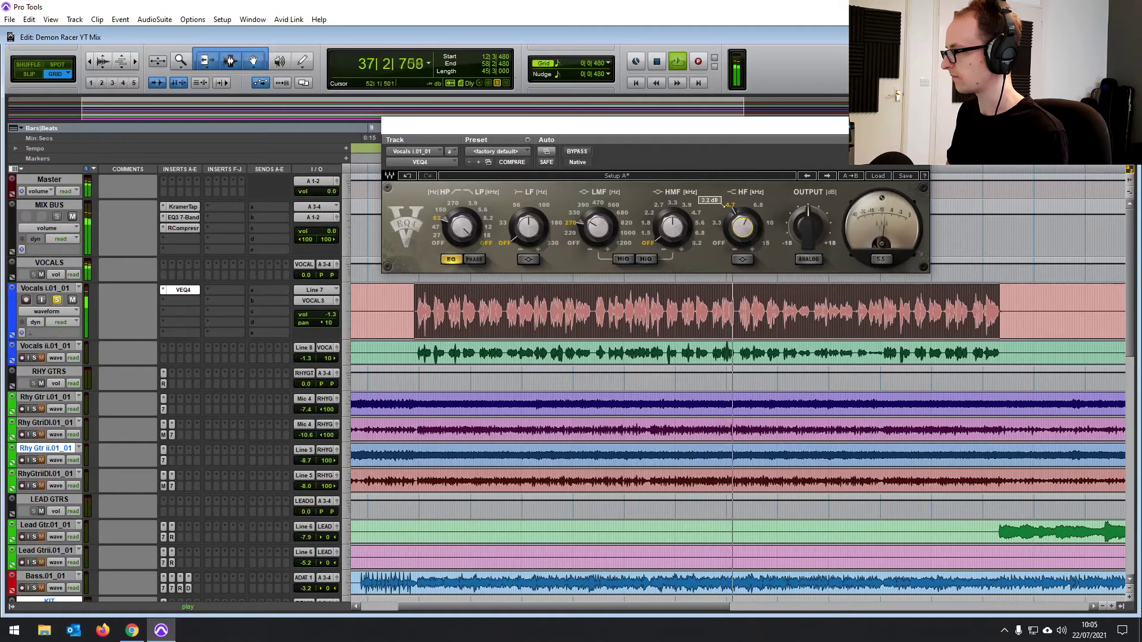
pyautogui.click(799, 260)
pyautogui.press('space')
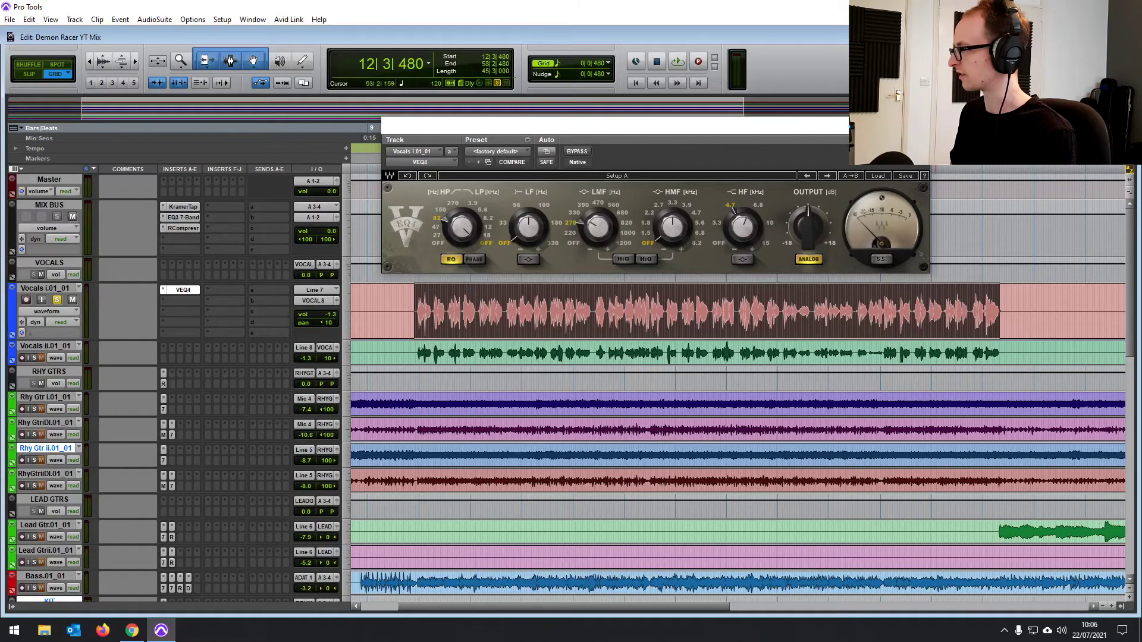
pyautogui.hotkey('ctrl', 'w')
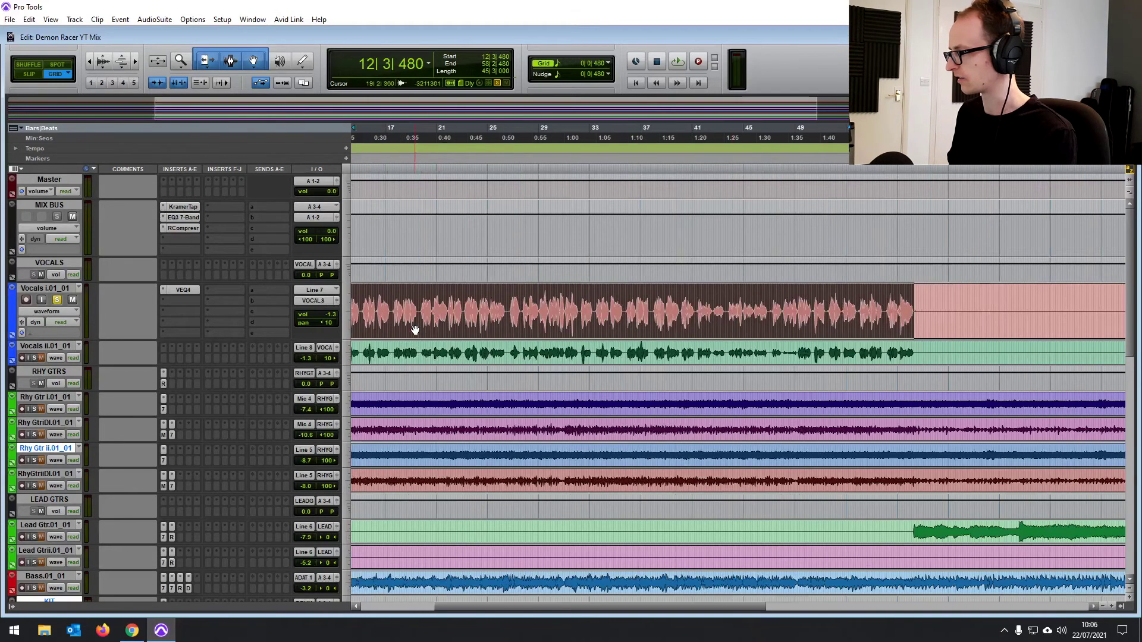
# Insert RCompressor from the Dynamics plug-ins on the Vocals i track after VEQ4
pyautogui.click(182, 305)
pyautogui.moveTo(214, 334)
pyautogui.moveTo(318, 348)
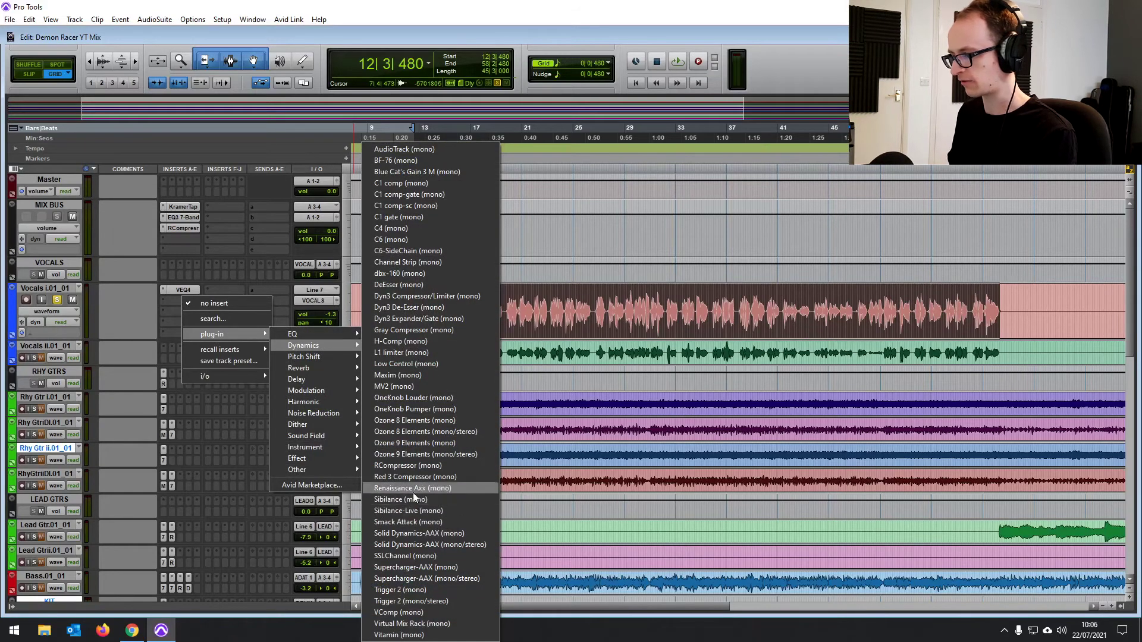
pyautogui.click(411, 466)
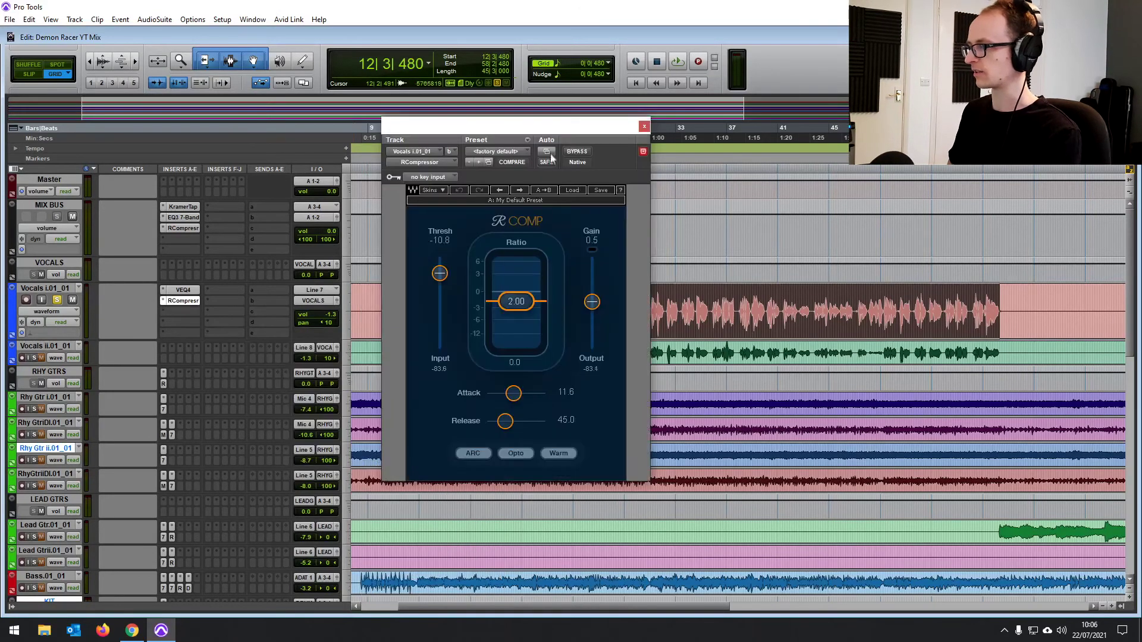
# Set the ratio to 4.50 with slower attack and shorter release, comparing against bypass during playback
pyautogui.press('space')
pyautogui.moveTo(516, 302); pyautogui.dragTo(516, 313)
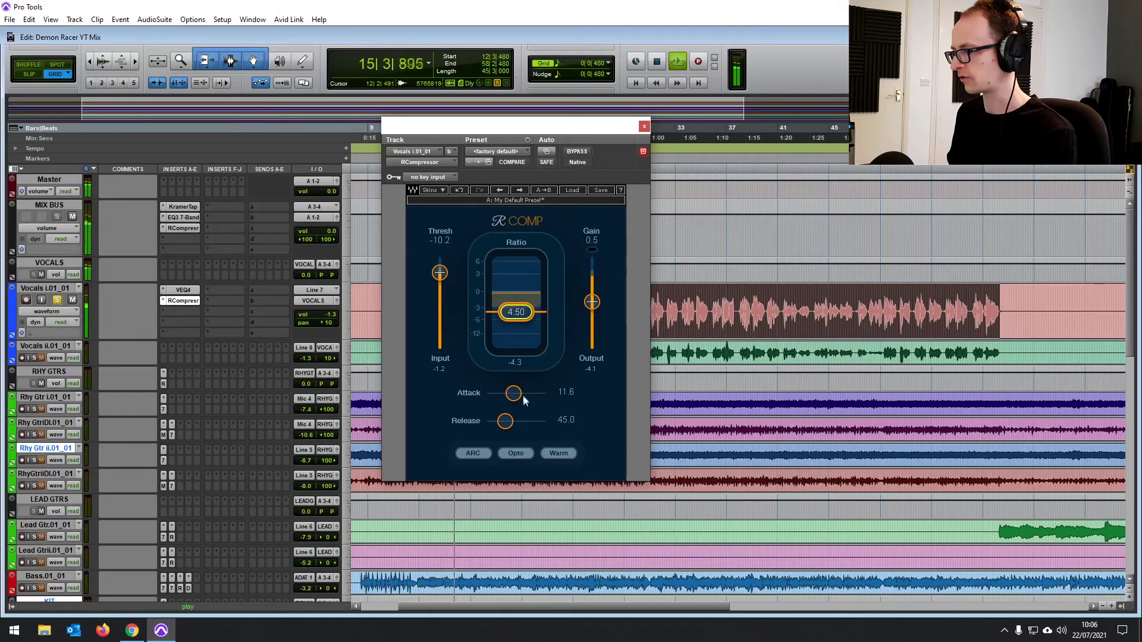
pyautogui.moveTo(519, 398); pyautogui.dragTo(521, 397)
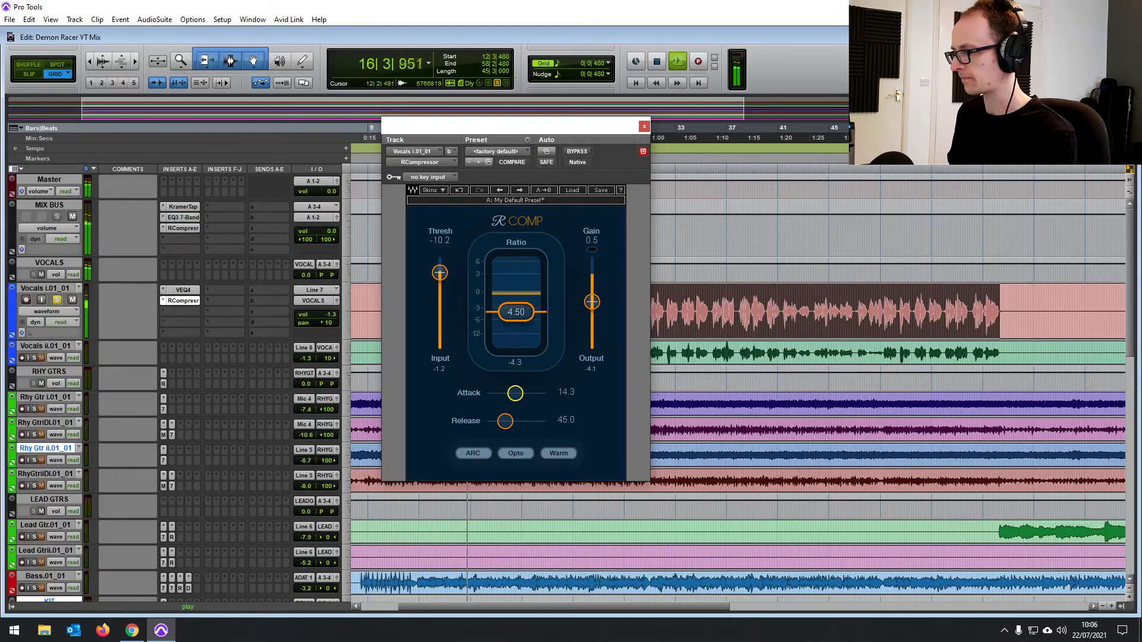
pyautogui.click(574, 153)
pyautogui.click(575, 153)
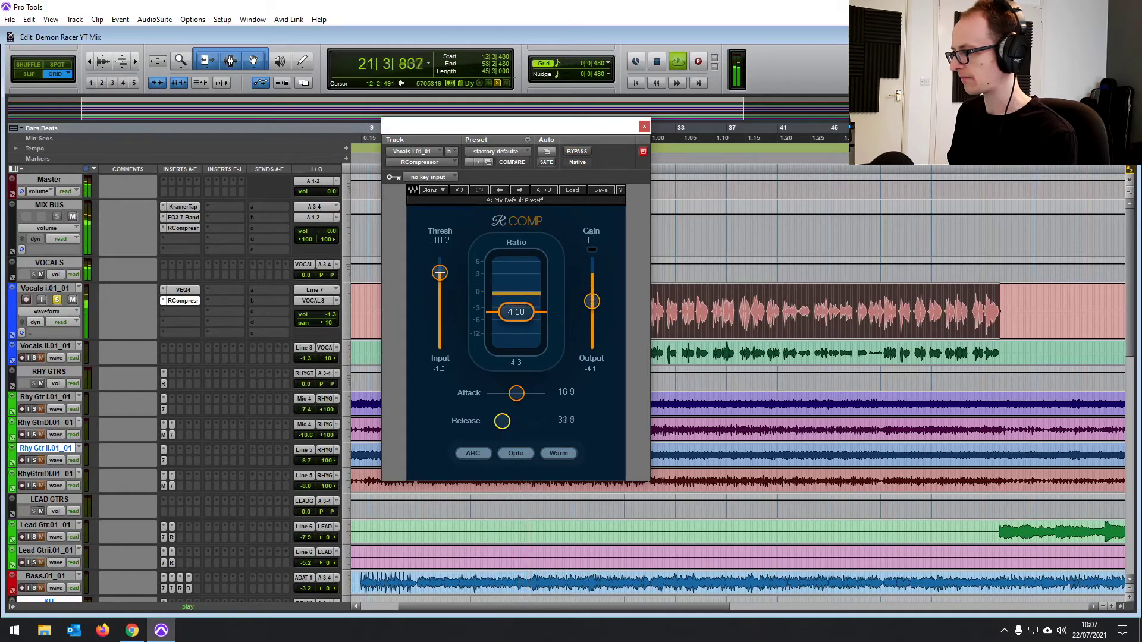
pyautogui.click(644, 127)
pyautogui.press('space')
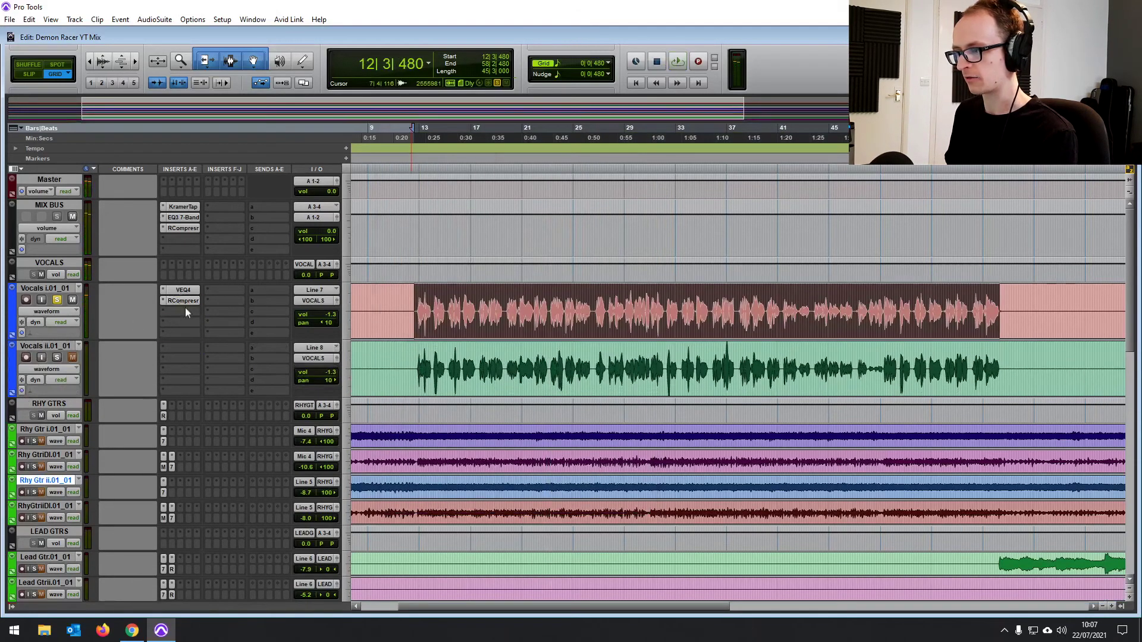
# Copy the VEQ4 and RCompressor inserts to Vocals ii, audition it soloed, then show the Mix window
pyautogui.moveTo(176, 366); pyautogui.dragTo(176, 363)
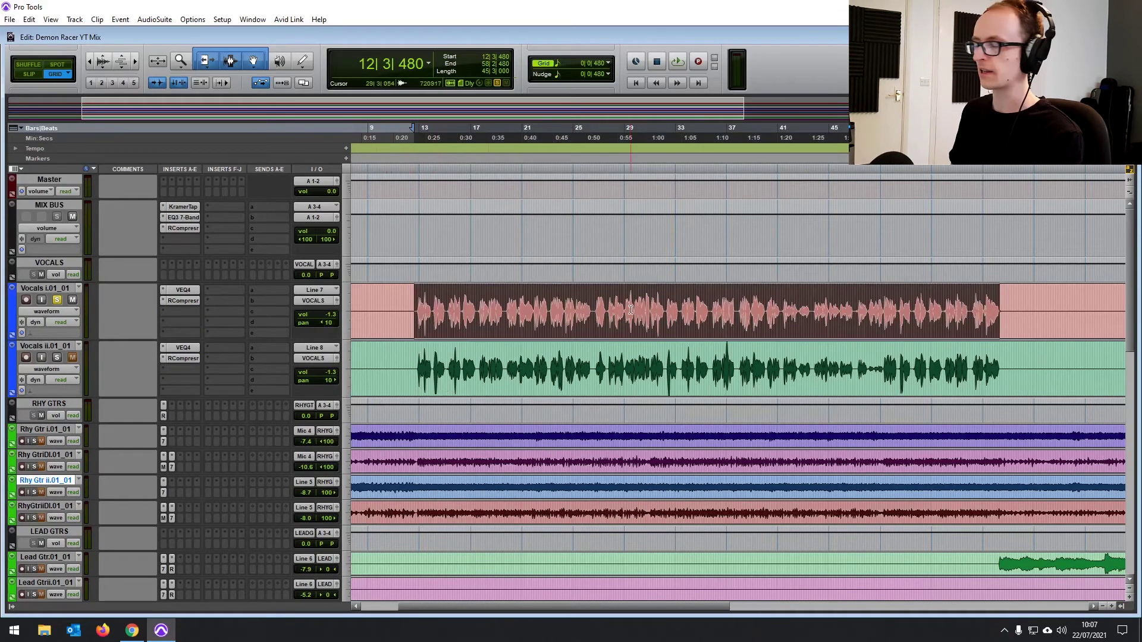
pyautogui.click(57, 357)
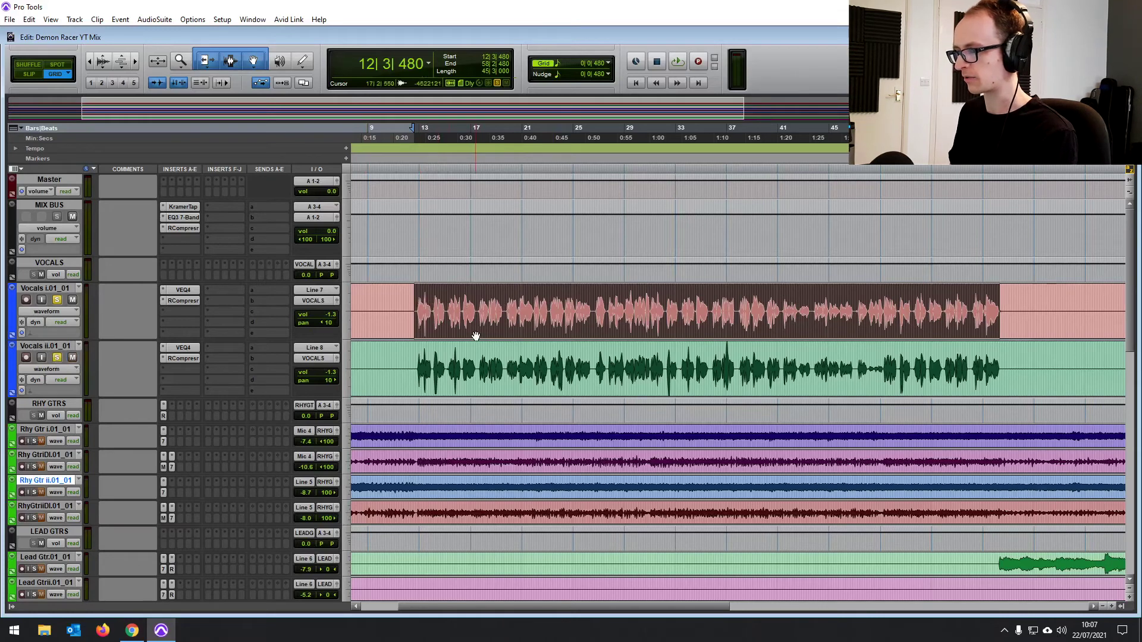
pyautogui.press('space')
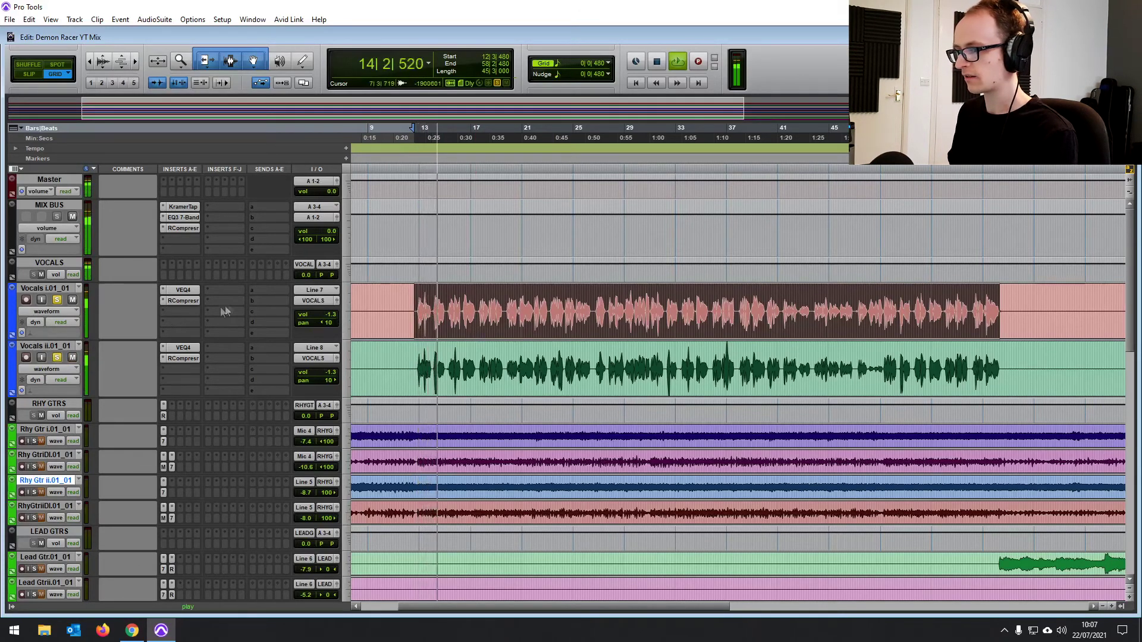
pyautogui.press('space')
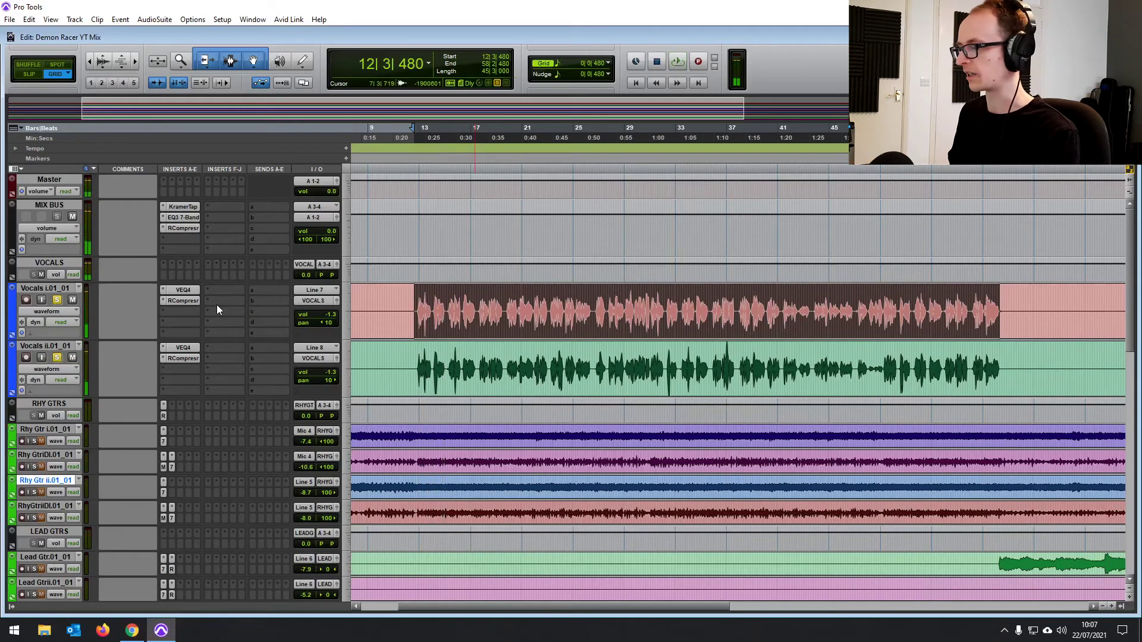
pyautogui.hotkey('ctrl', '=')
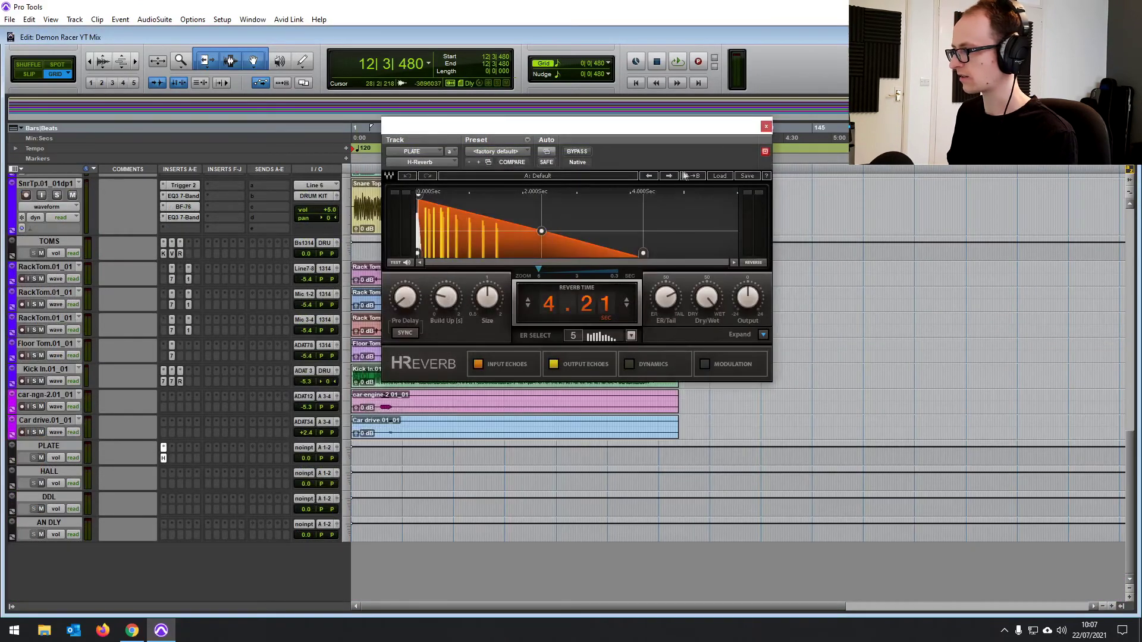
# Load the Plates > Warm Plate preset in H-Reverb and drag Reverb Time down to 1.76 s
pyautogui.click(713, 176)
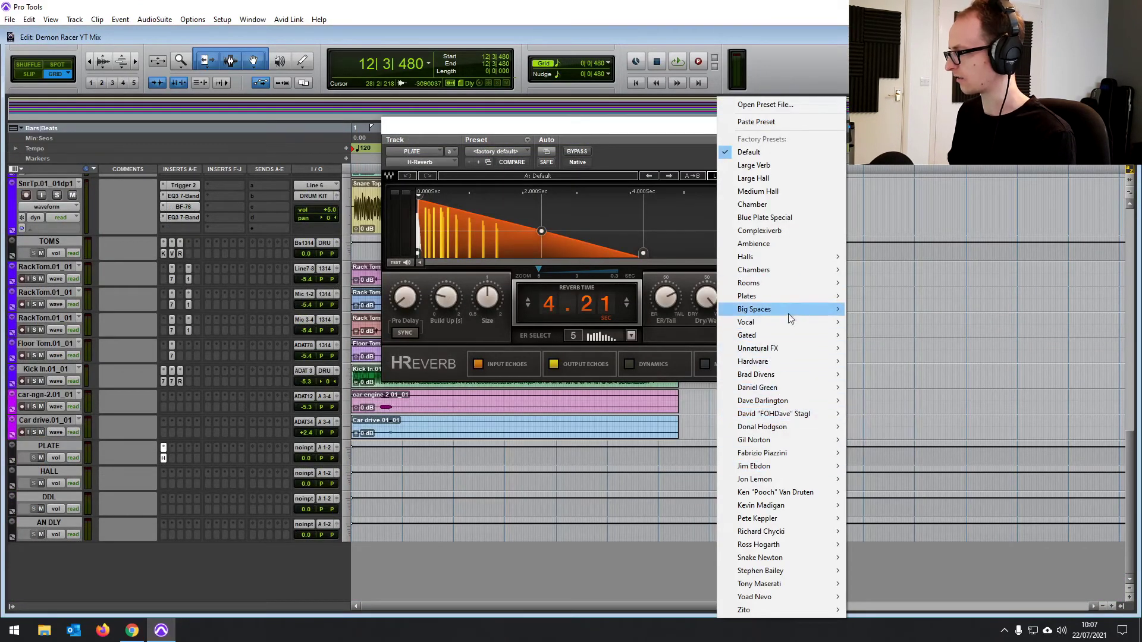
pyautogui.moveTo(782, 320)
pyautogui.moveTo(773, 296)
pyautogui.click(883, 309)
pyautogui.click(763, 334)
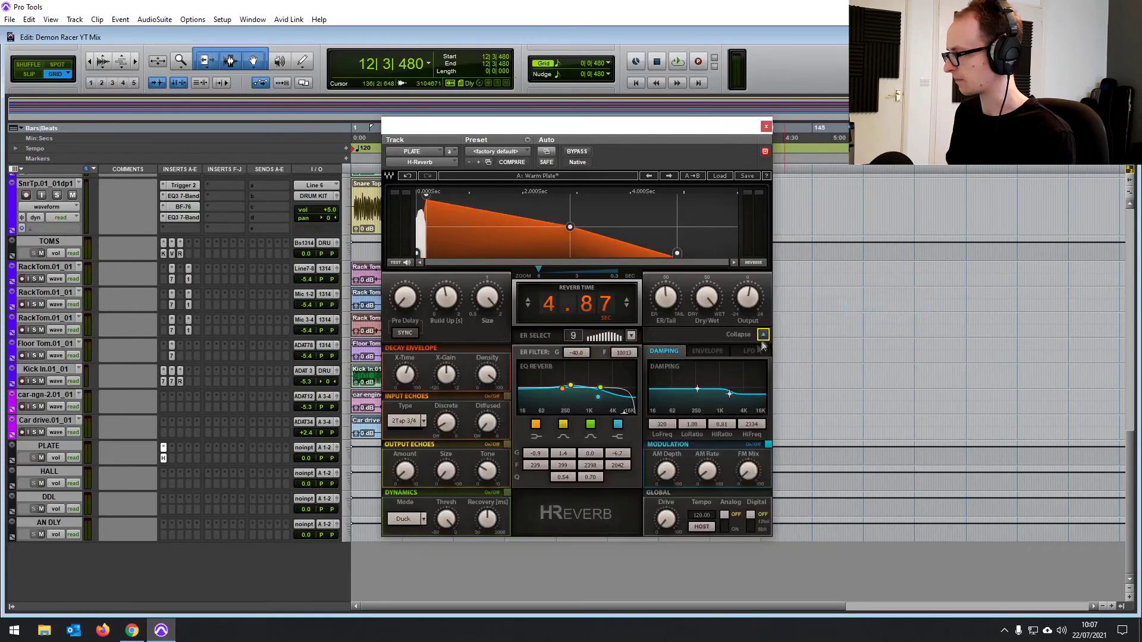
pyautogui.moveTo(630, 311); pyautogui.dragTo(631, 360)
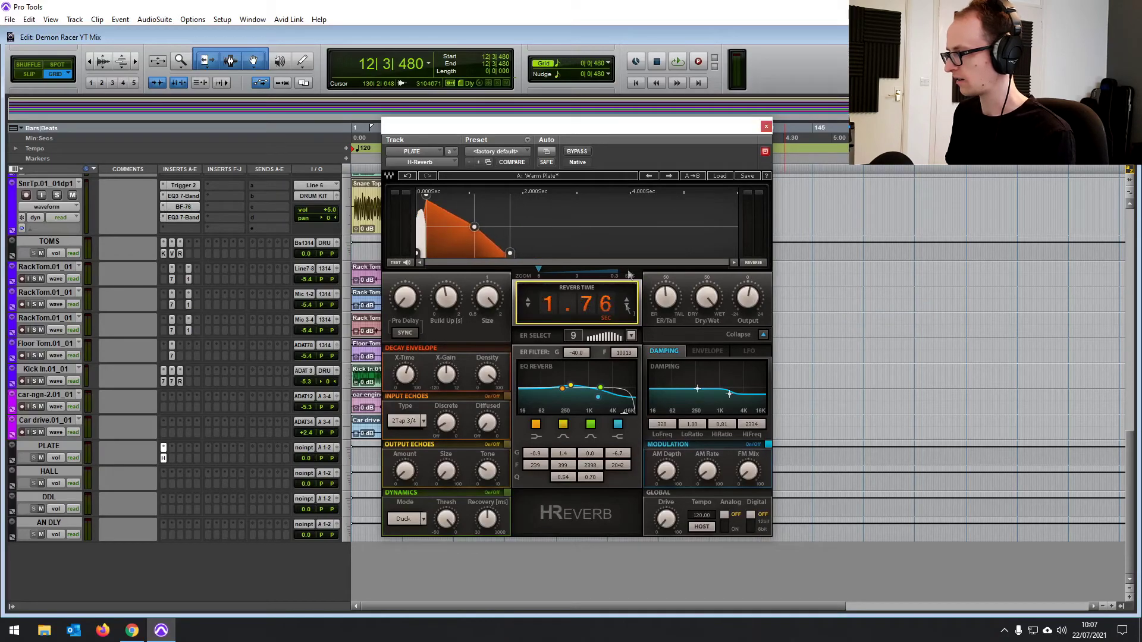
# Select the vocal passage from about 0:30 to 2:00, play it, and solo Vocals i and ii
pyautogui.moveTo(625, 122); pyautogui.dragTo(932, 130)
pyautogui.scroll(15, 424, 267)
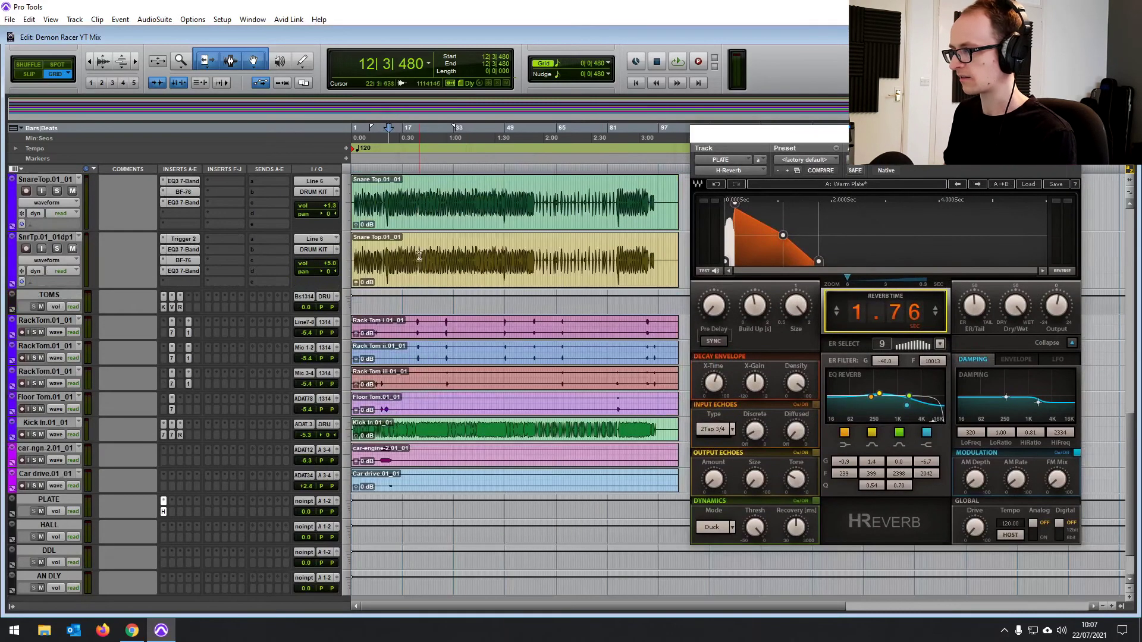
pyautogui.scroll(5, 424, 267)
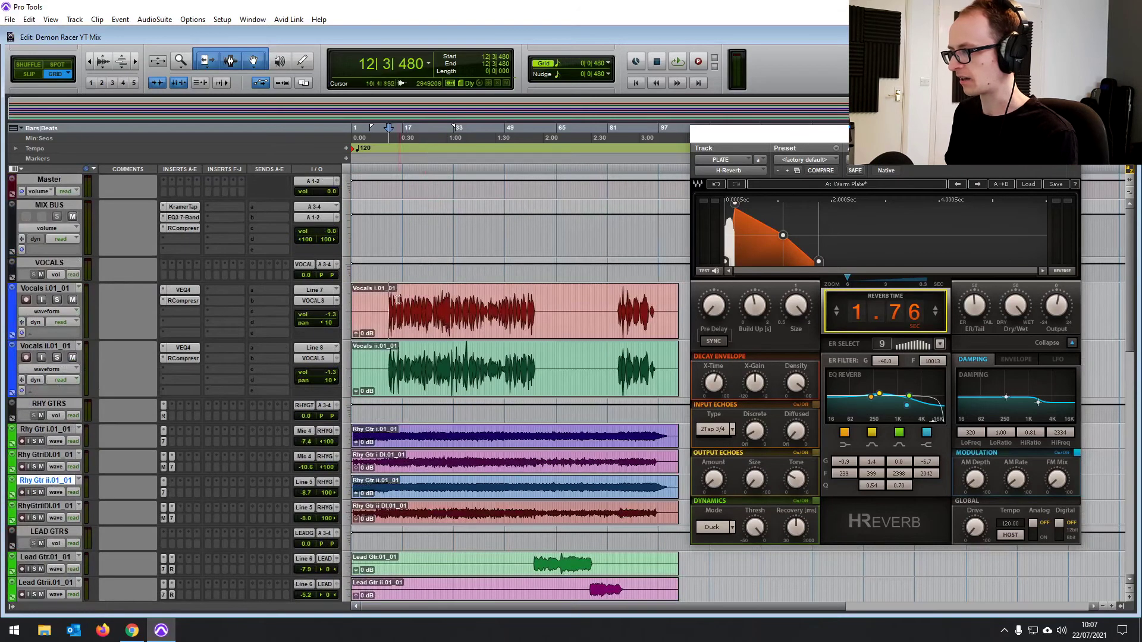
pyautogui.moveTo(387, 299); pyautogui.dragTo(537, 303)
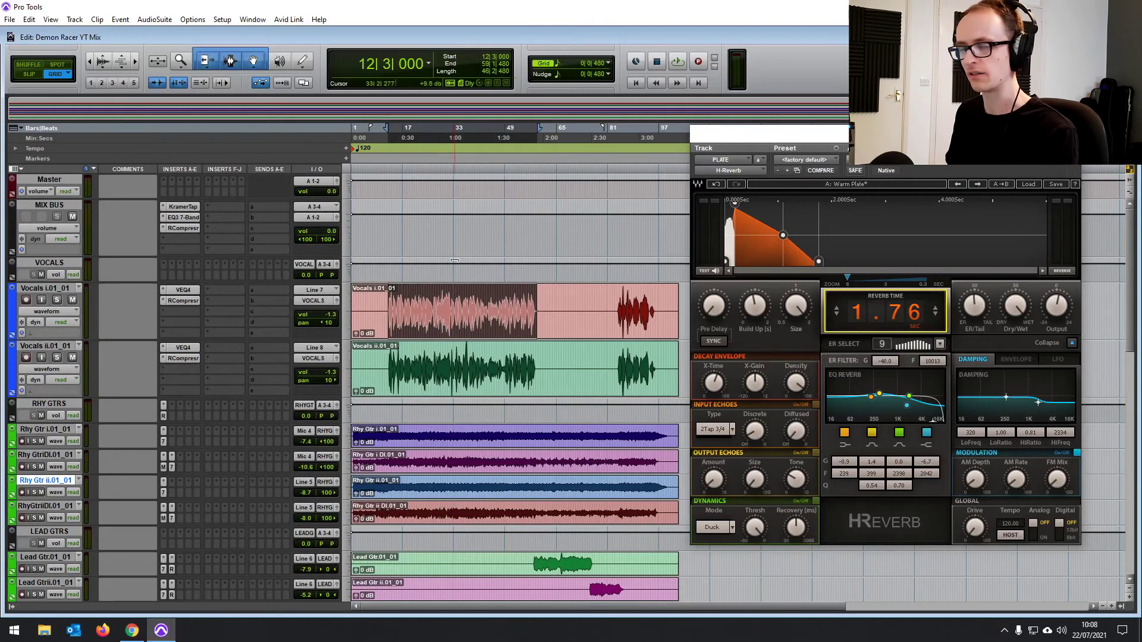
pyautogui.press('space')
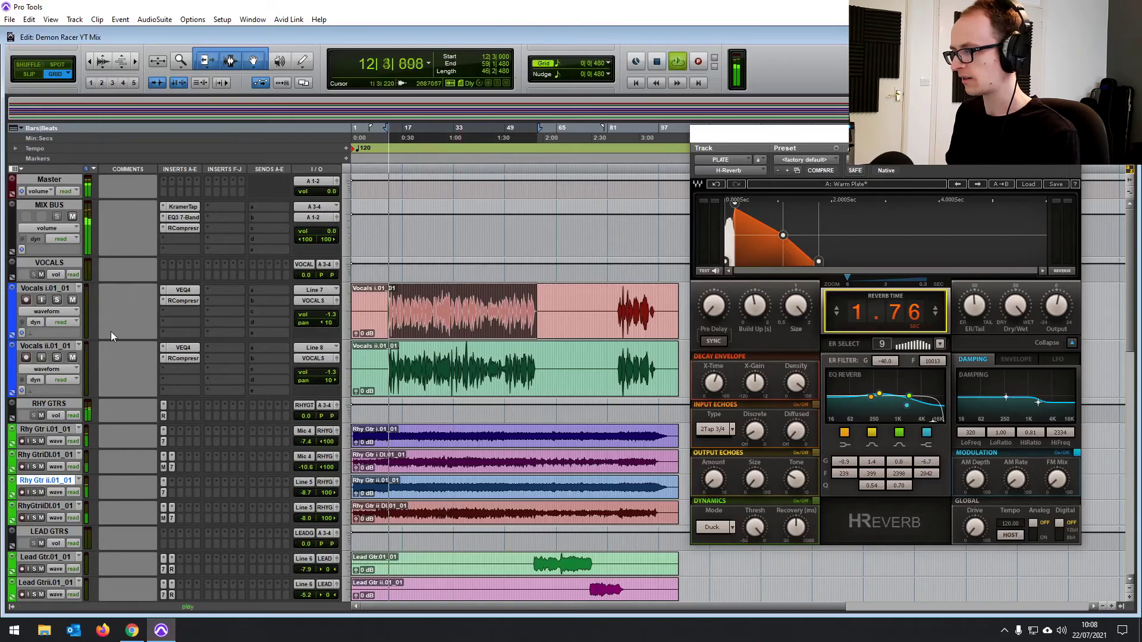
pyautogui.click(57, 299)
pyautogui.click(57, 357)
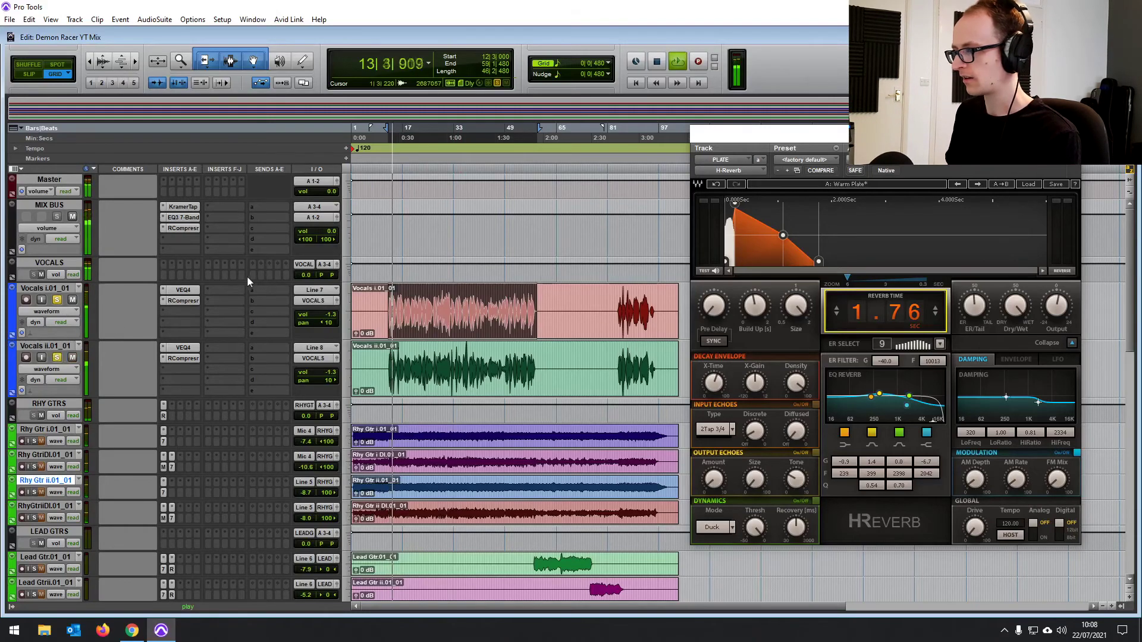
# Set the PLATE aux's input to the PLATE bus
pyautogui.scroll(-10, 255, 333)
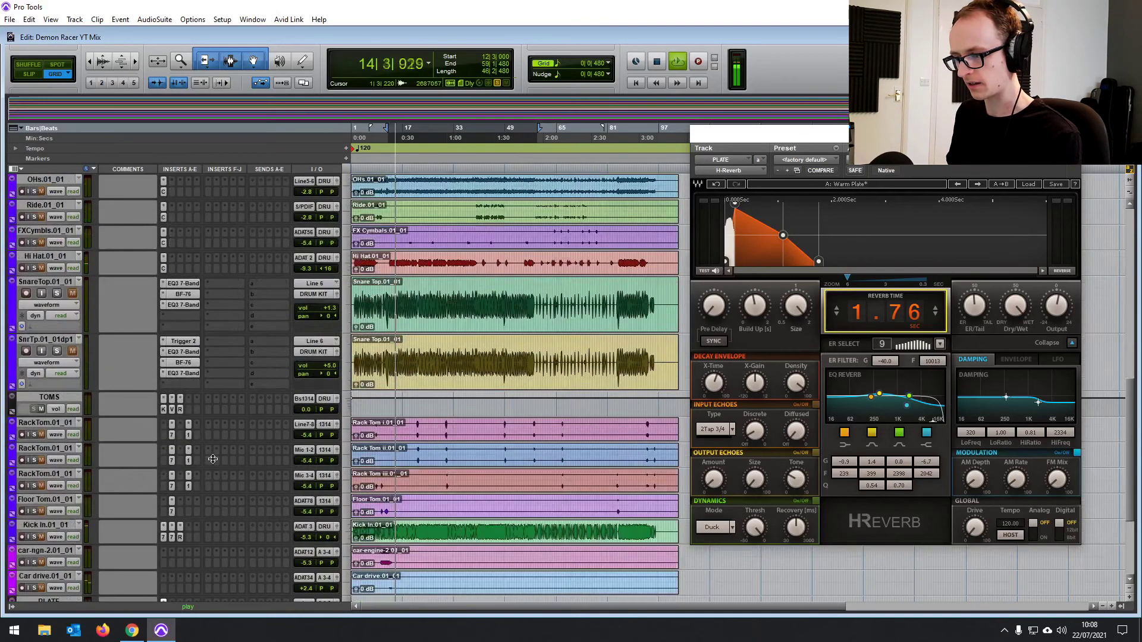
pyautogui.scroll(-5, 212, 459)
pyautogui.click(305, 447)
pyautogui.moveTo(333, 491)
pyautogui.moveTo(400, 494)
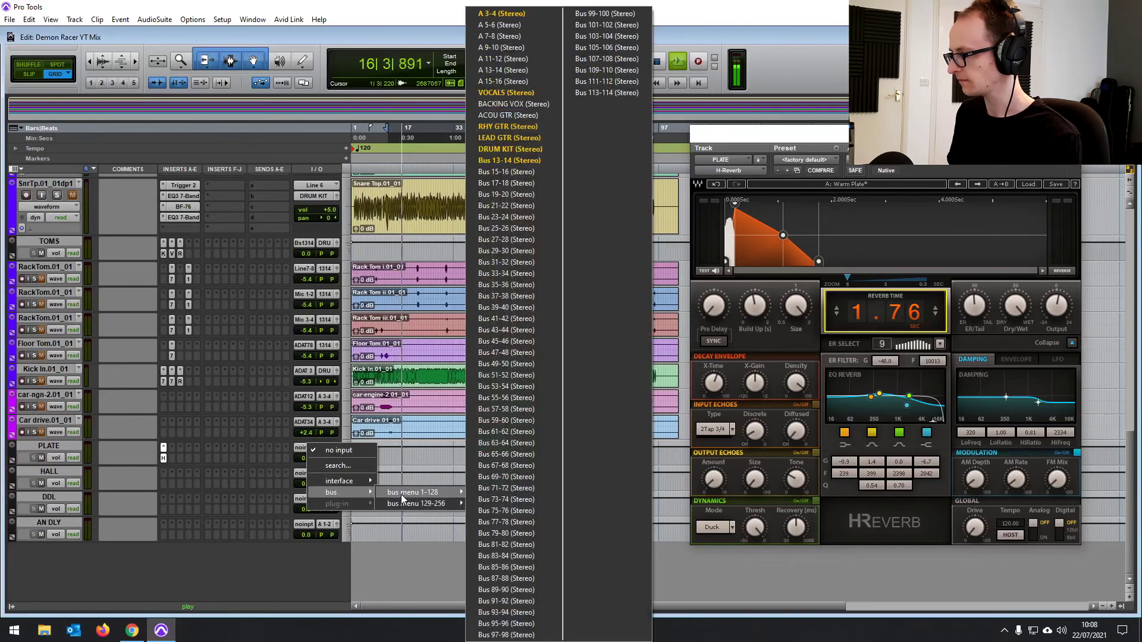
pyautogui.click(486, 448)
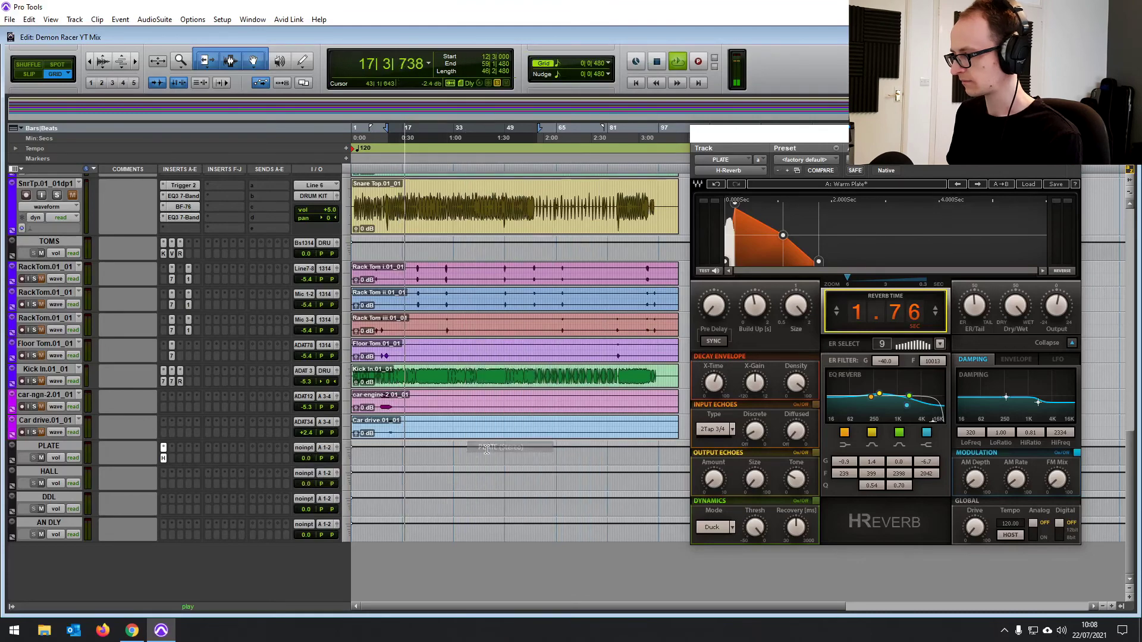
pyautogui.scroll(10, 268, 459)
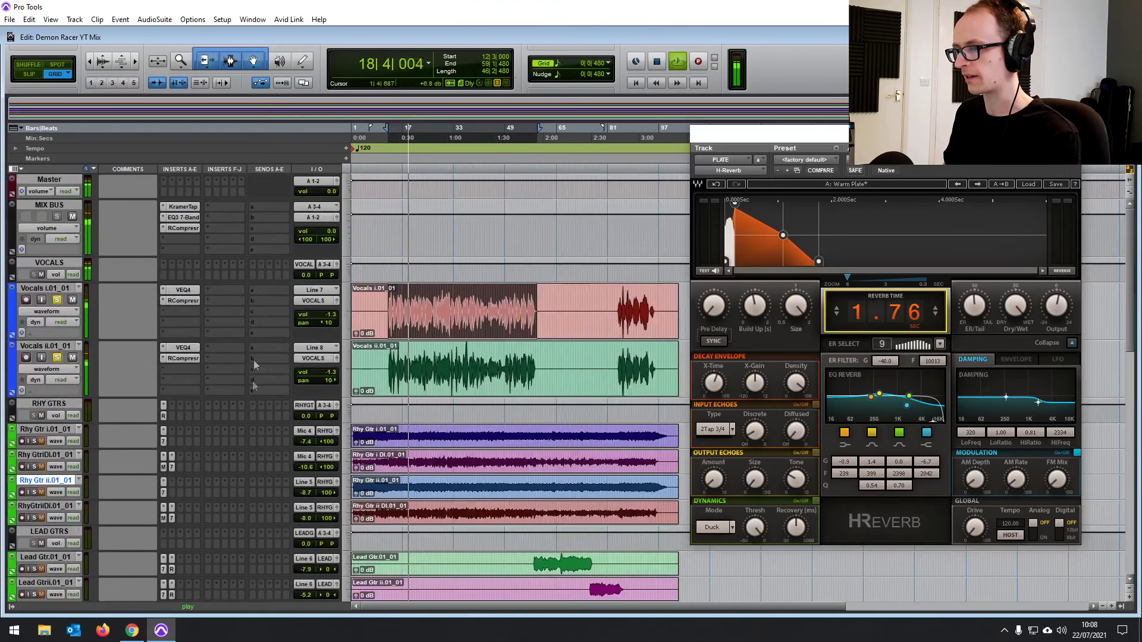
# Add a VOCALS send to the PLATE bus and raise its level to -17.4 dB during playback
pyautogui.press('space')
pyautogui.click(255, 274)
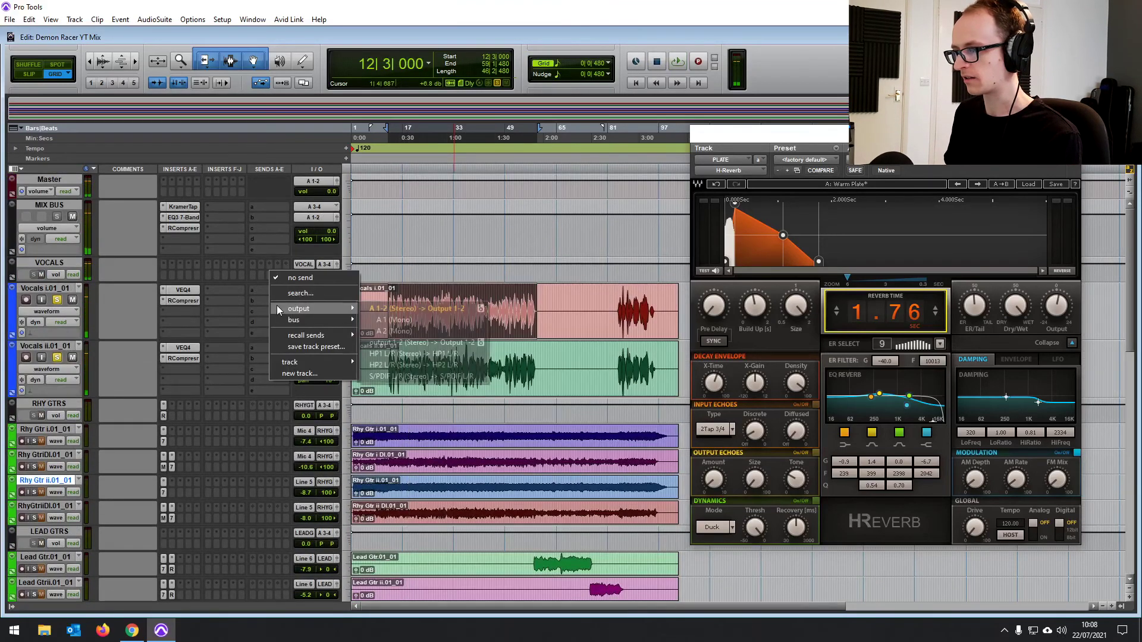
pyautogui.moveTo(290, 319)
pyautogui.moveTo(422, 331)
pyautogui.click(492, 533)
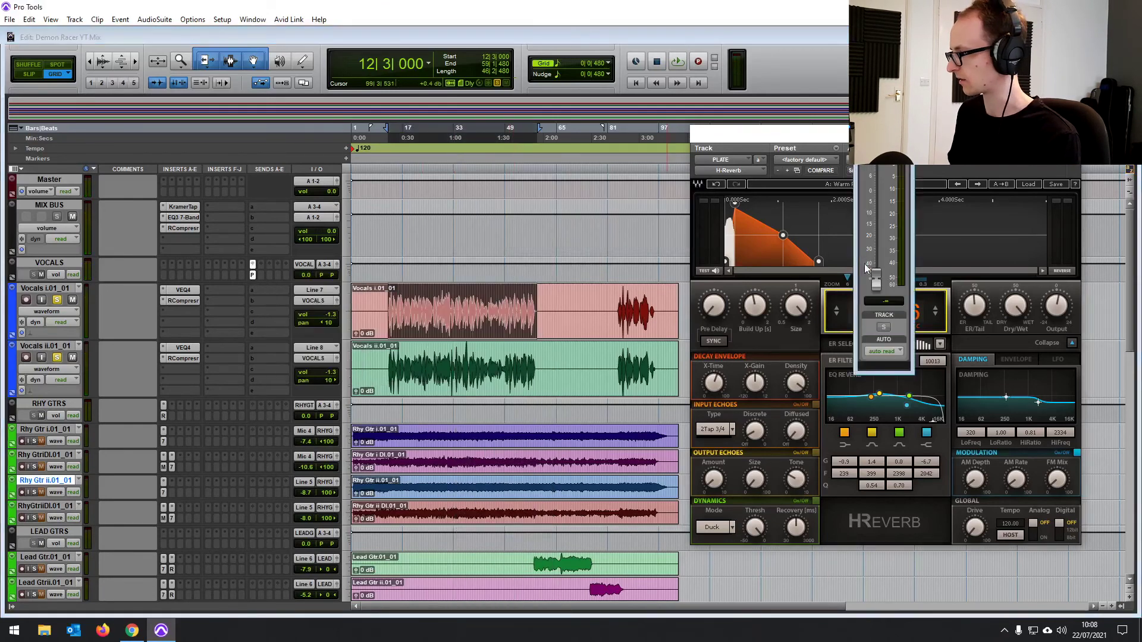
pyautogui.press('space')
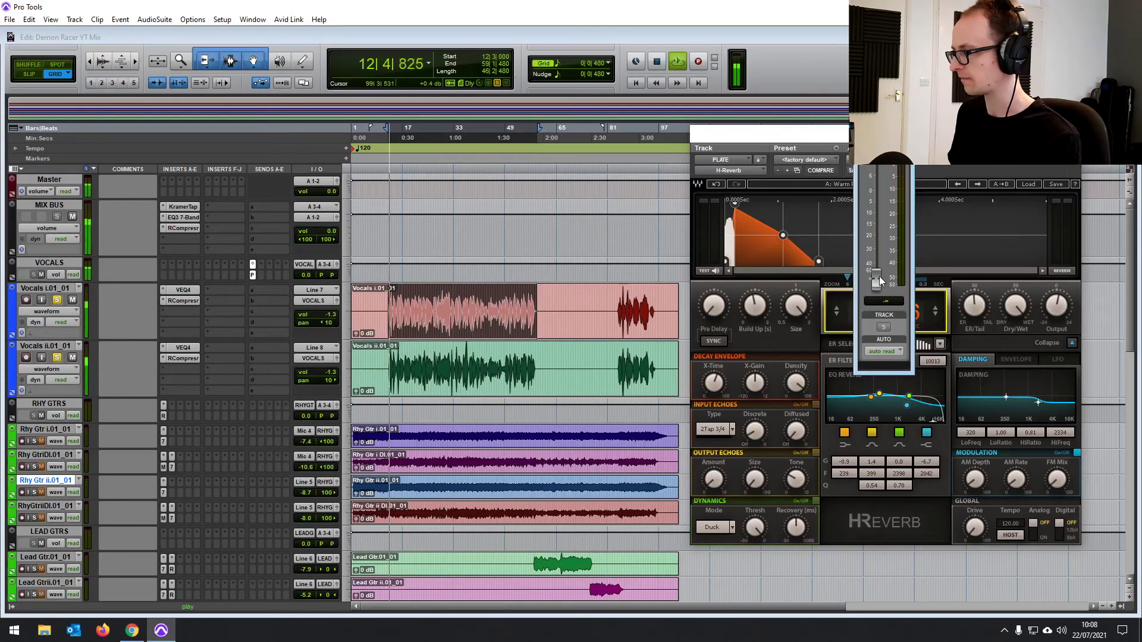
pyautogui.moveTo(879, 277); pyautogui.dragTo(883, 227)
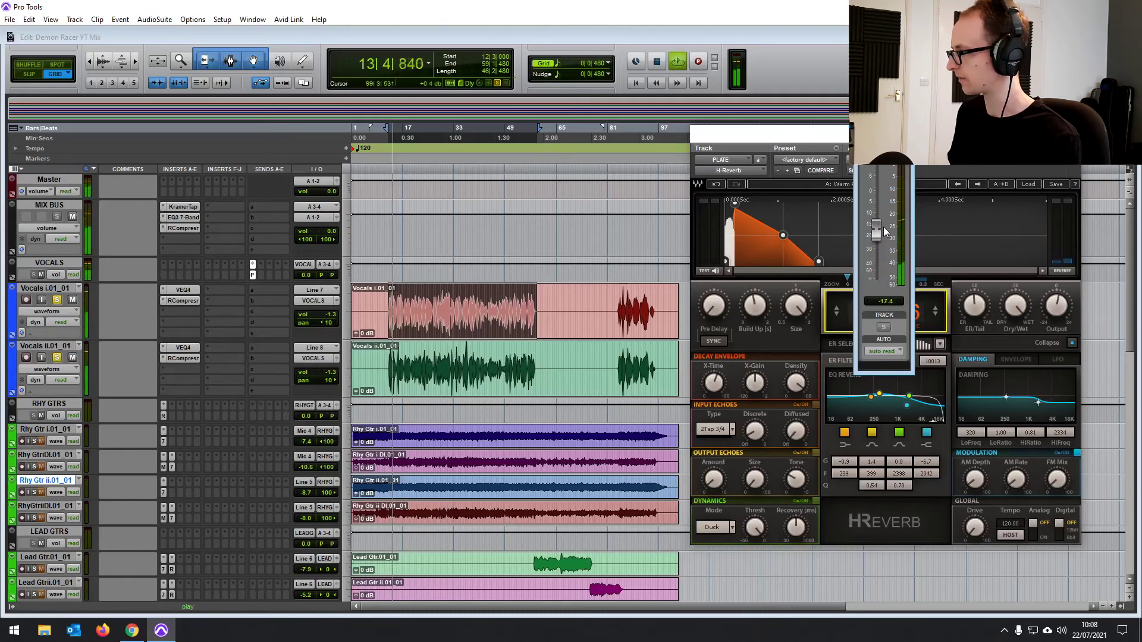
pyautogui.moveTo(934, 137); pyautogui.dragTo(675, 105)
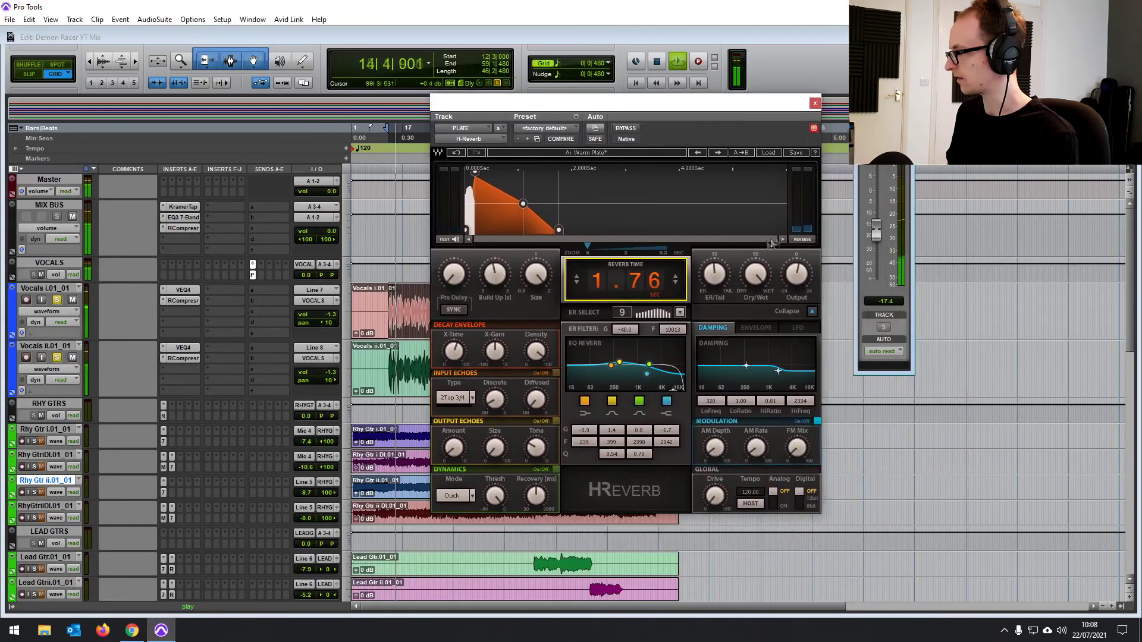
# Reset the H-Reverb output to 0.0, cut EQ band 1 to 77 Hz/-7.8 dB, and raise pre-delay to 71
pyautogui.keyDown('alt'); pyautogui.click(794, 280); pyautogui.keyUp('alt')
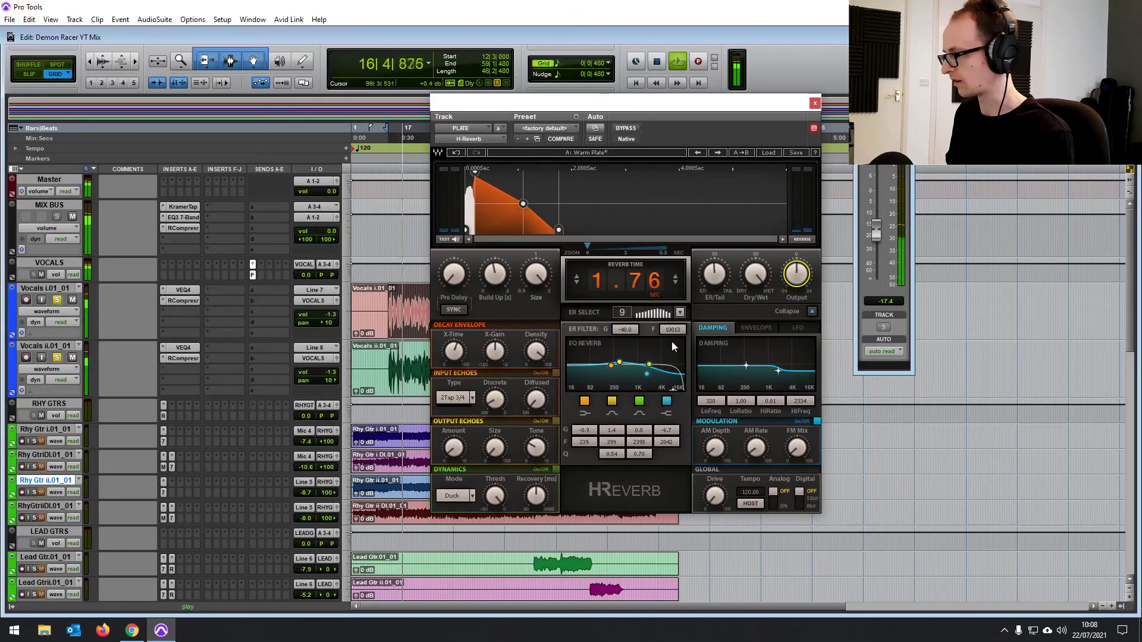
pyautogui.moveTo(611, 364); pyautogui.dragTo(592, 374)
pyautogui.press('space')
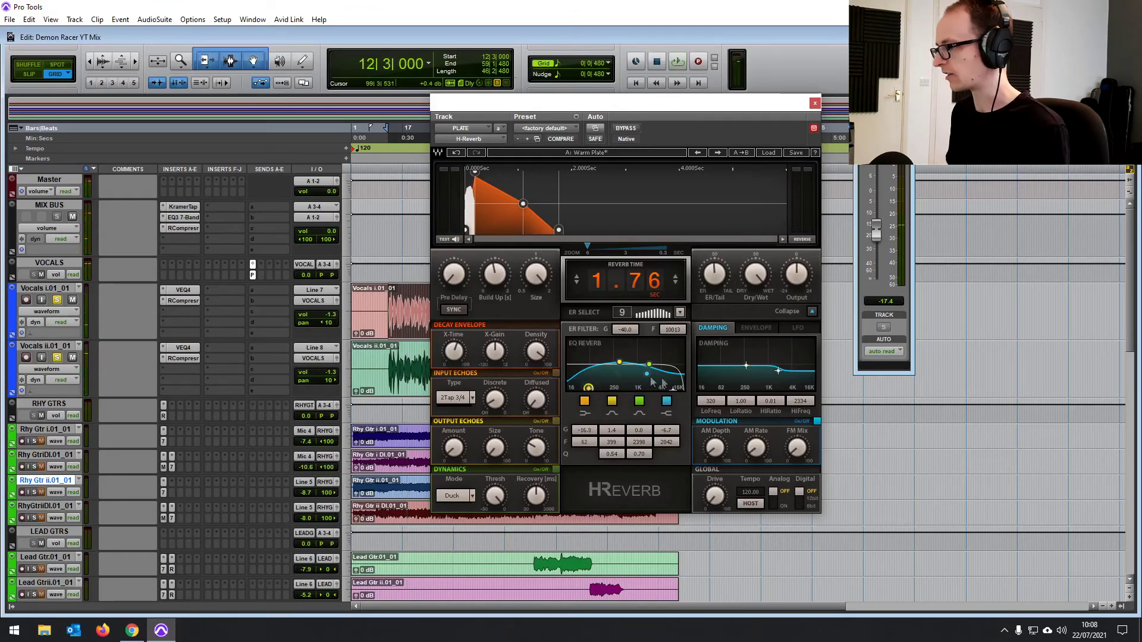
pyautogui.moveTo(468, 280)
pyautogui.mouseDown()
pyautogui.moveTo(469, 265)
pyautogui.moveTo(453, 272)
pyautogui.mouseUp()
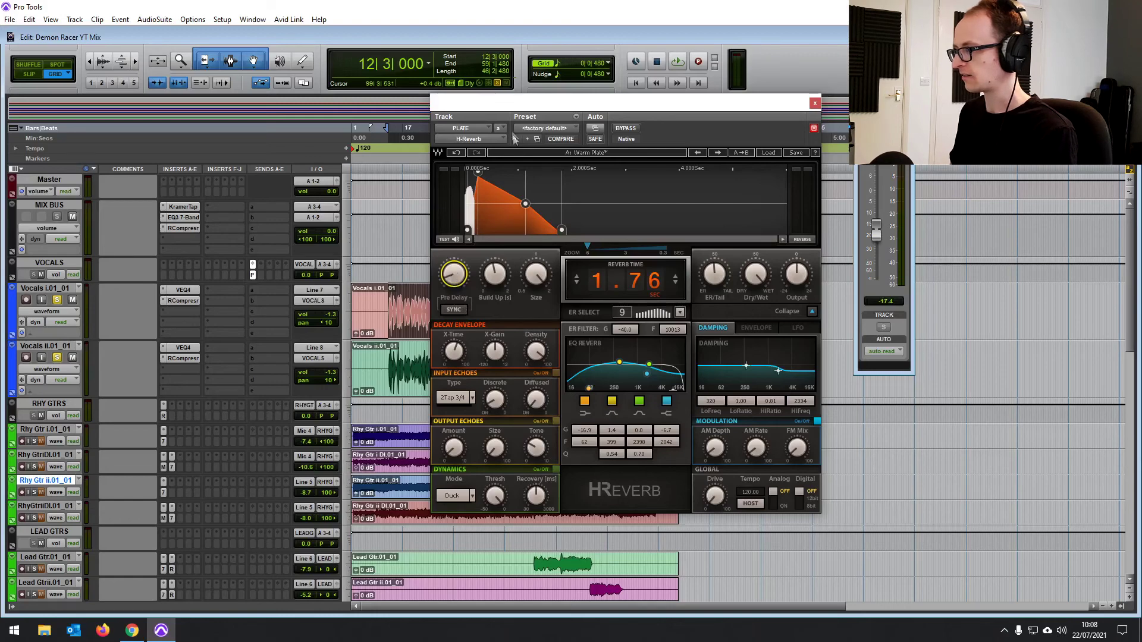
# Reposition the reverb window and take the solo off the vocal track
pyautogui.moveTo(519, 108); pyautogui.dragTo(614, 96)
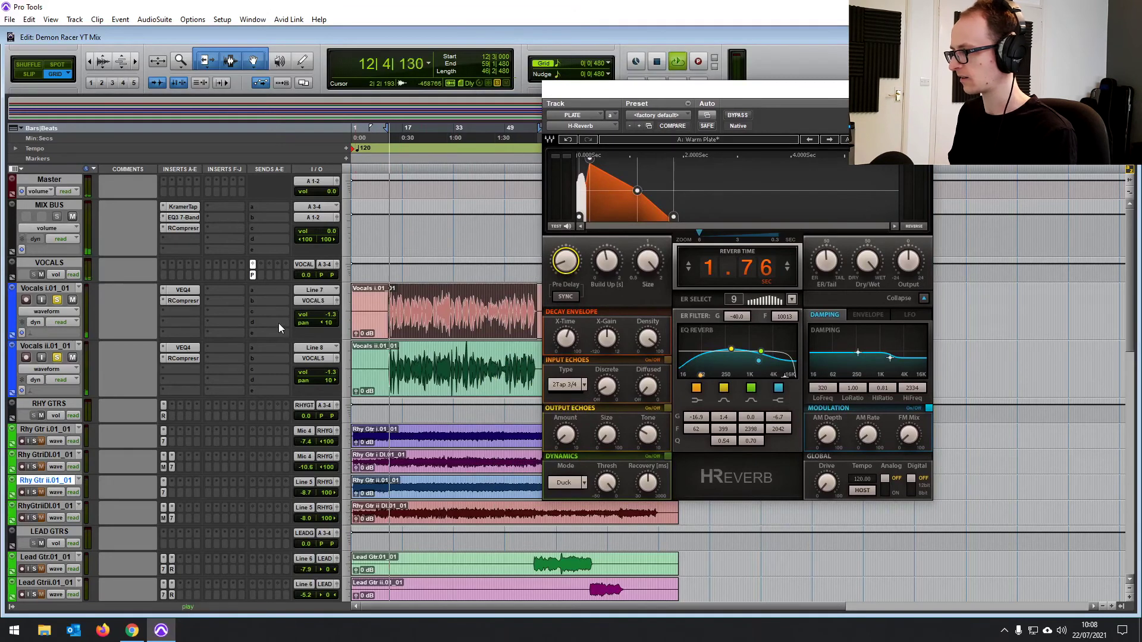
pyautogui.moveTo(699, 94); pyautogui.dragTo(521, 104)
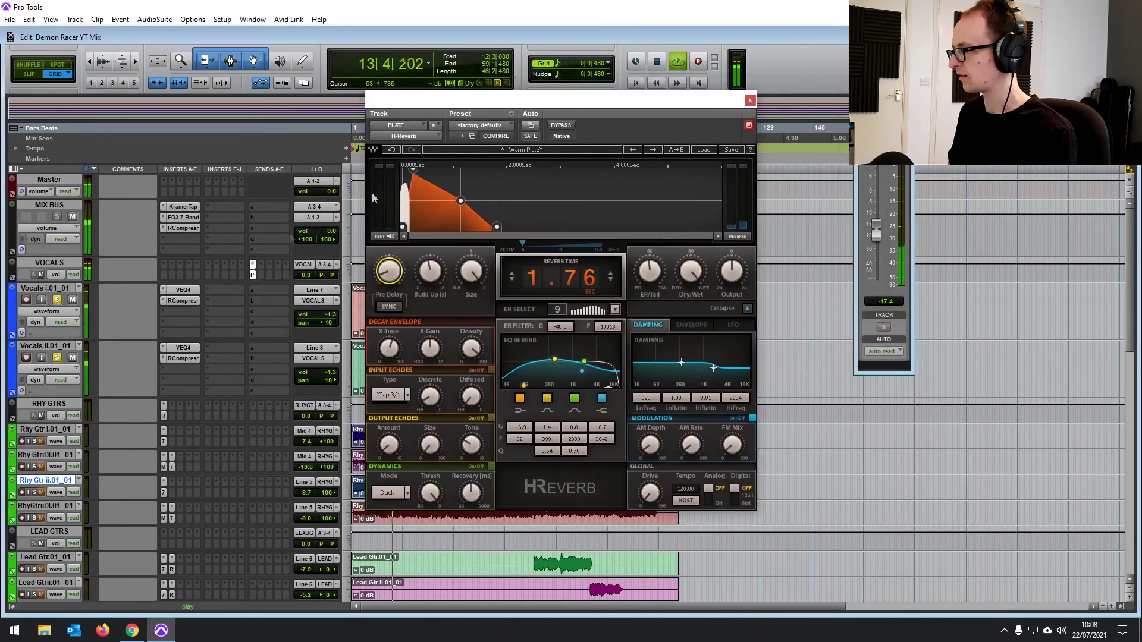
pyautogui.hotkey('ctrl', '=')
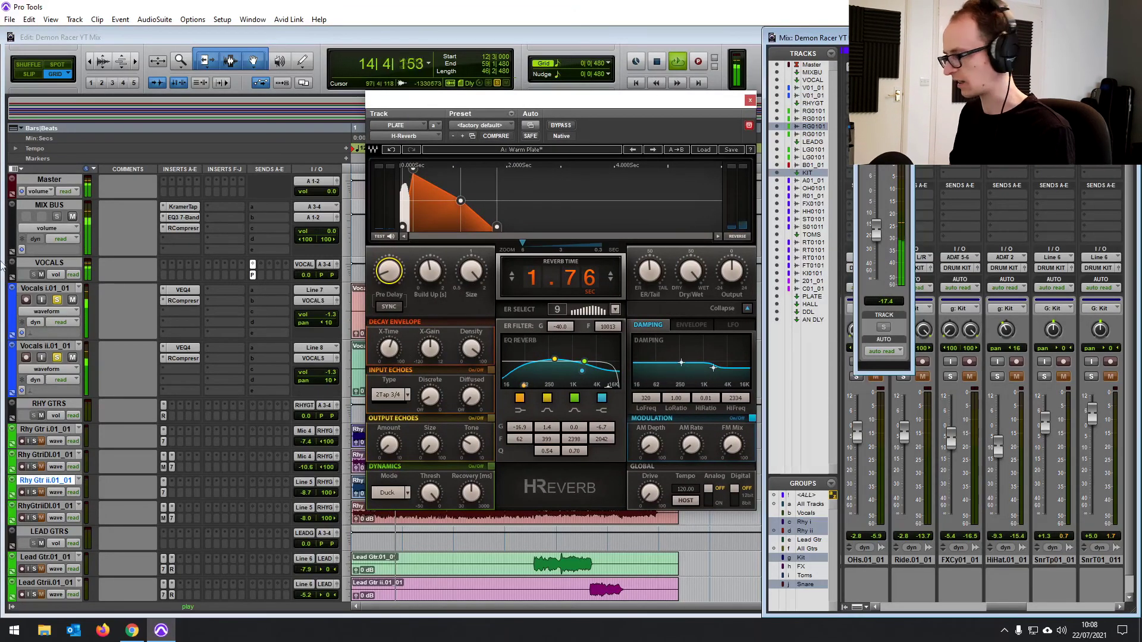
pyautogui.hotkey('ctrl', '=')
pyautogui.click(57, 299)
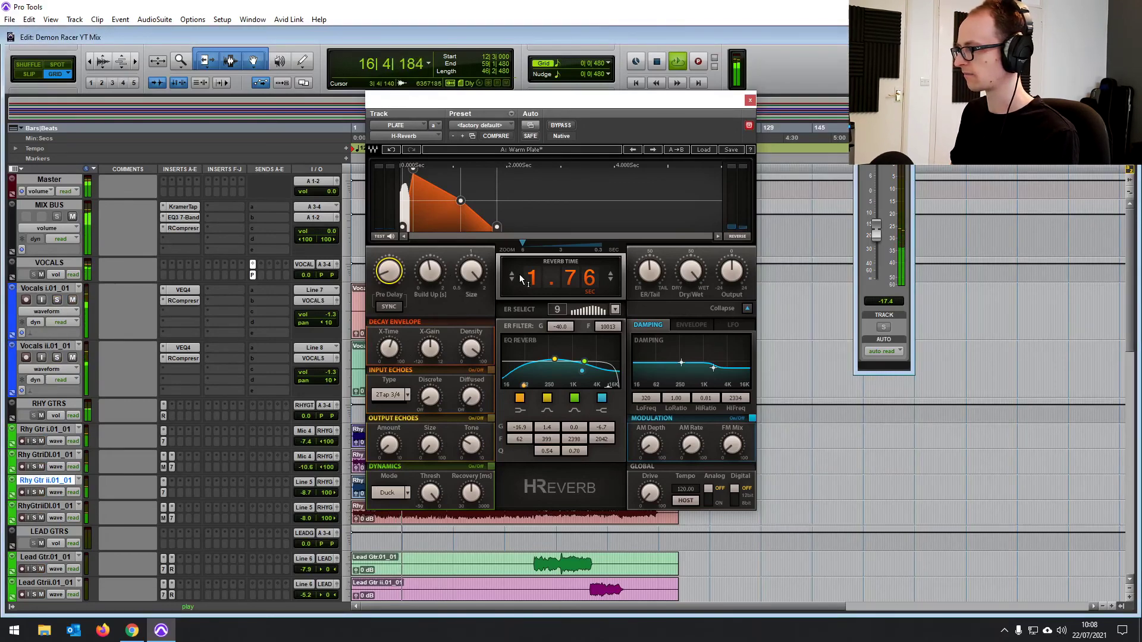
pyautogui.scroll(-10, 326, 309)
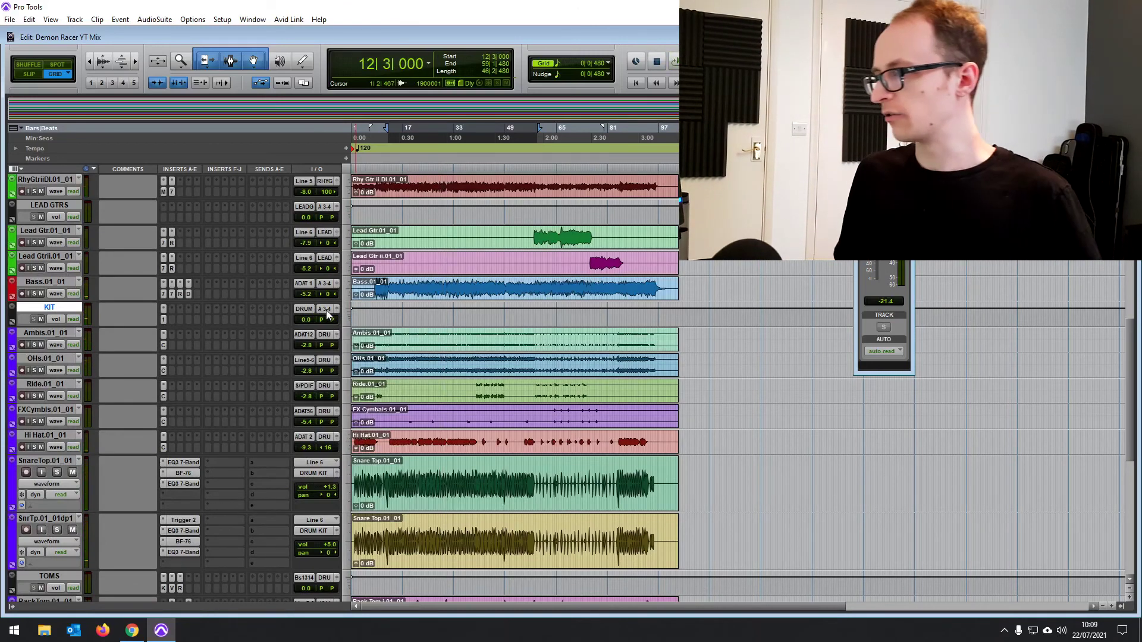
# Zoom the timeline in and play the Demon Racer mix from bar 12 for the before comparison
pyautogui.click(376, 281)
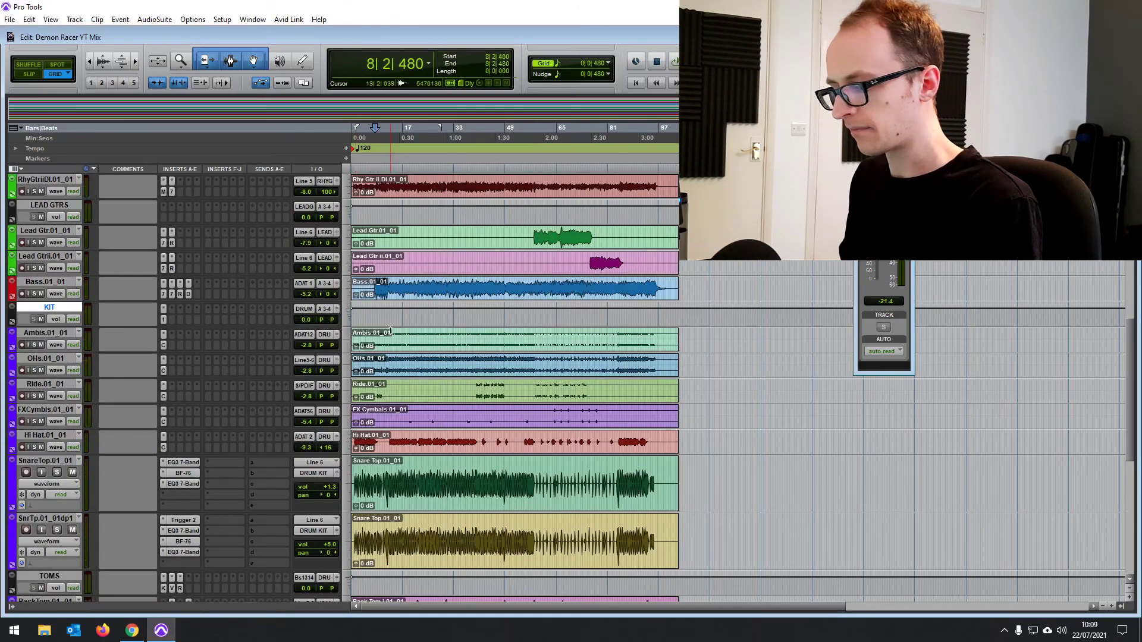
pyautogui.hotkey('ctrl', ']')
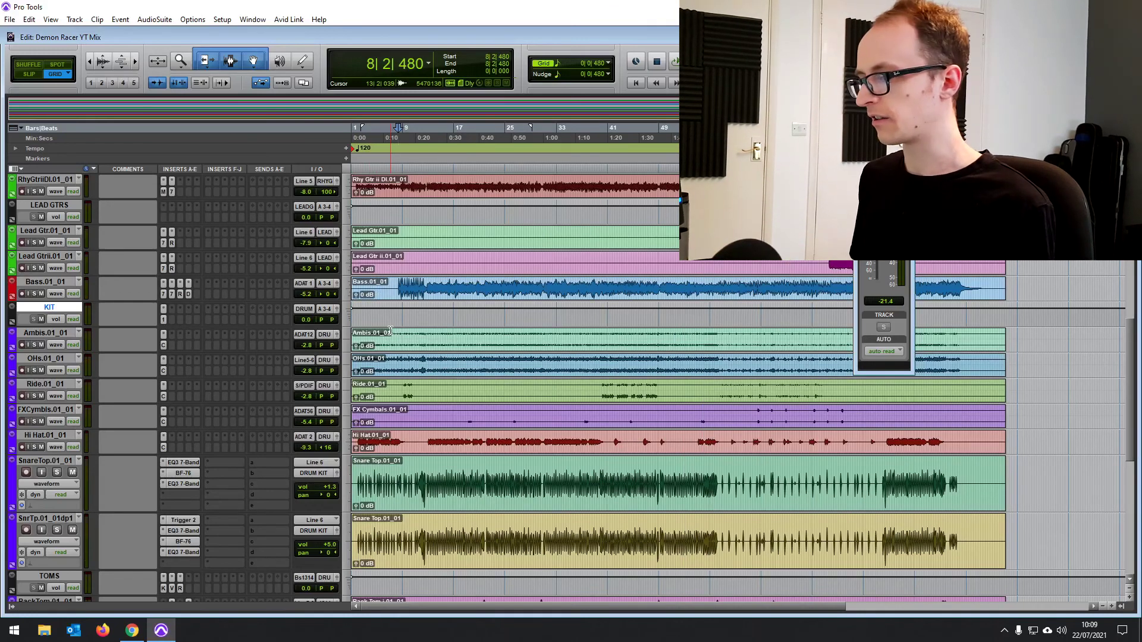
pyautogui.scroll(-1, 172, 464)
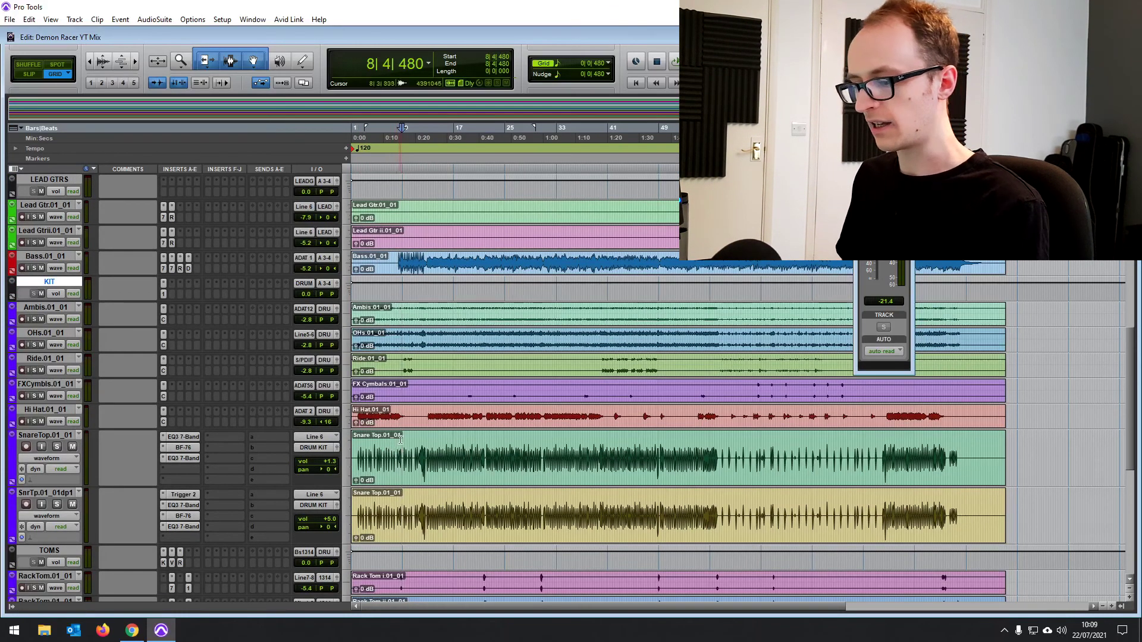
pyautogui.scroll(10, 466, 296)
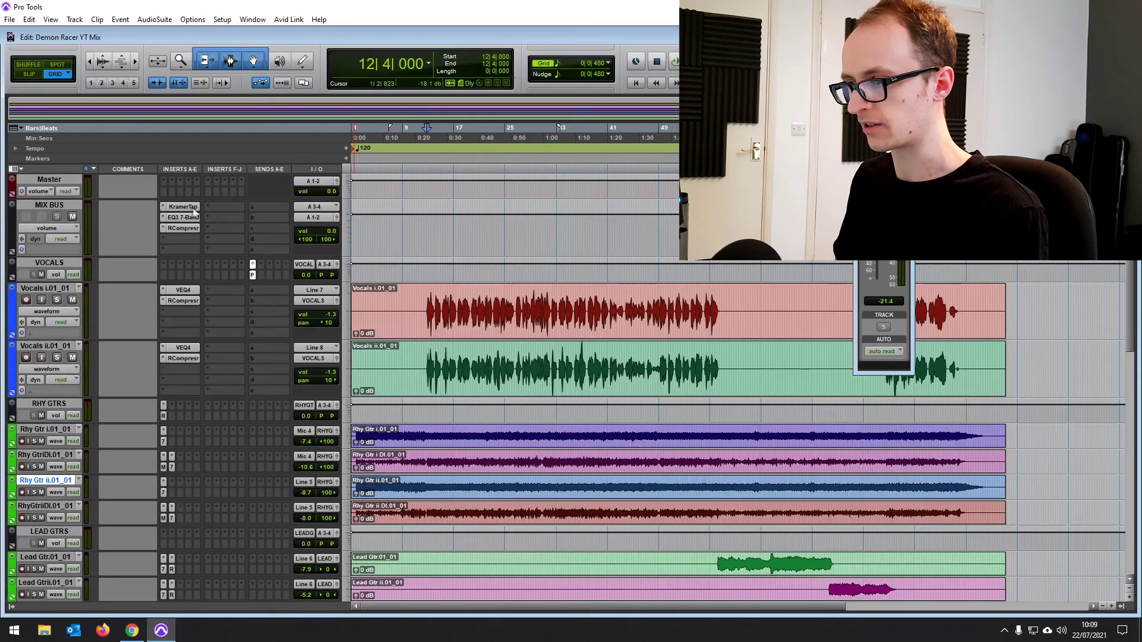
pyautogui.scroll(-9, 194, 357)
pyautogui.press('space')
pyautogui.scroll(9, 189, 400)
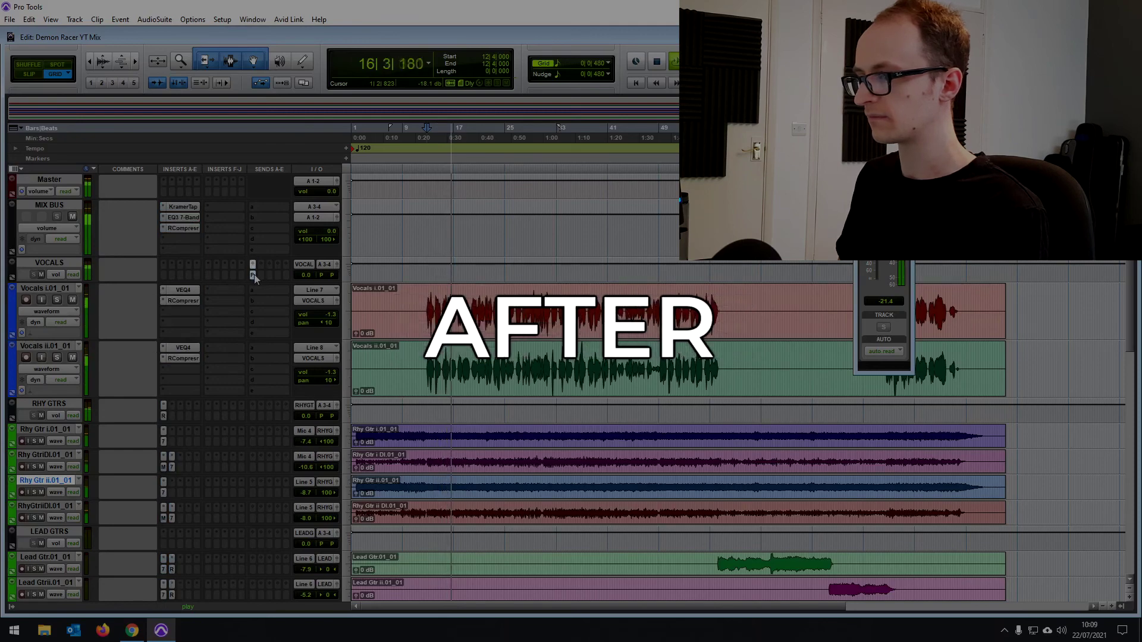
pyautogui.scroll(-10, 250, 279)
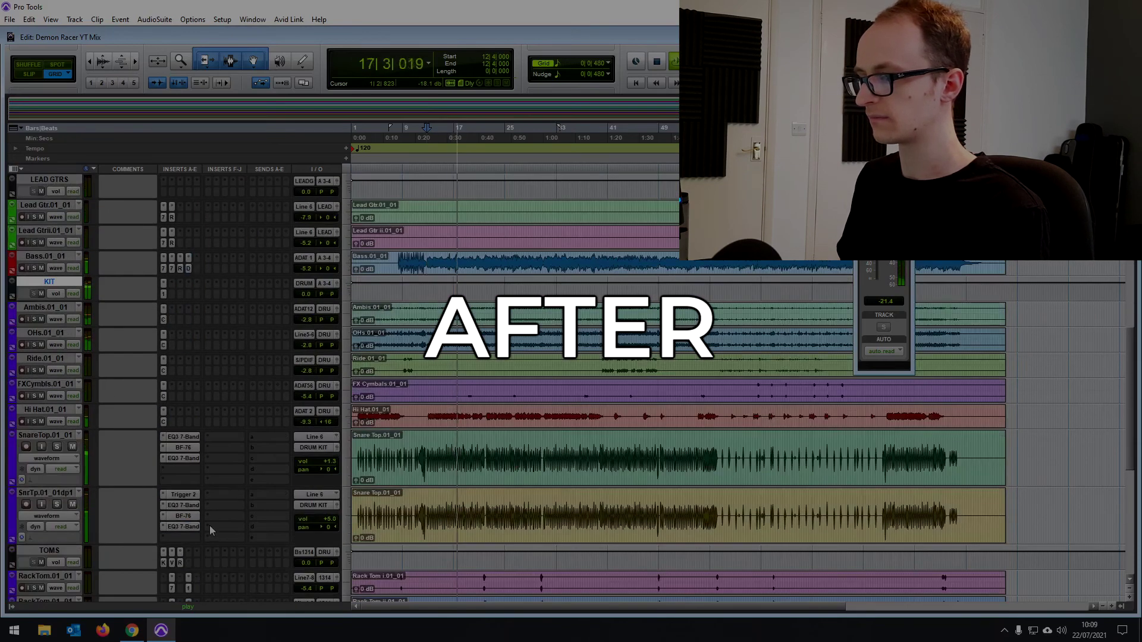
pyautogui.scroll(-6, 211, 530)
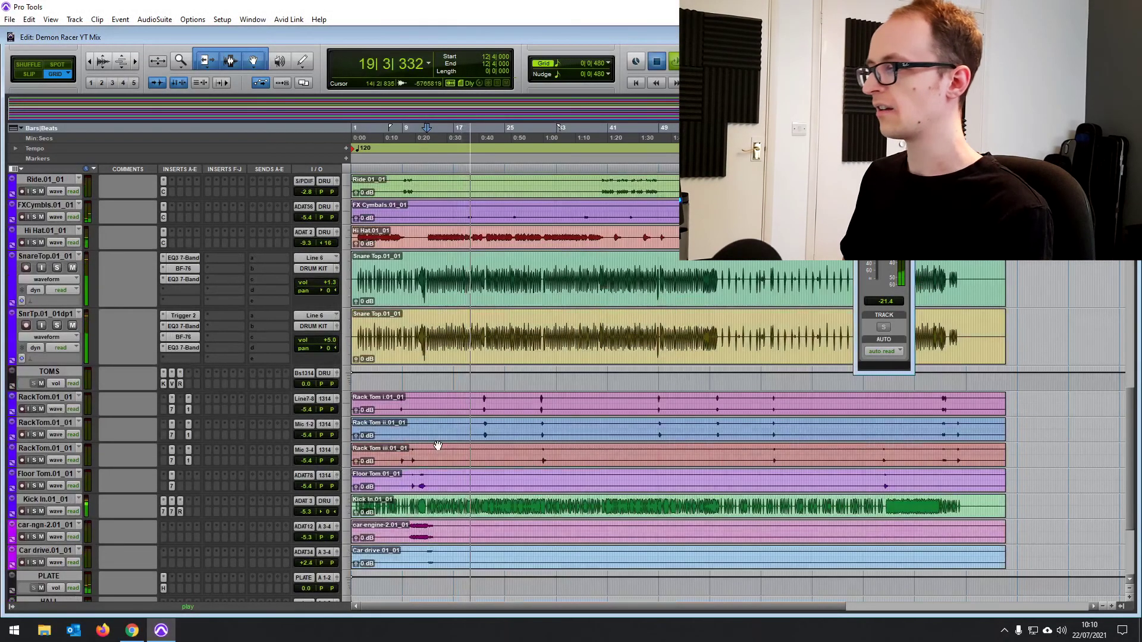
# Stop the comparison playback at 12|4|000 and scroll through the Edit window tracks
pyautogui.press('space')
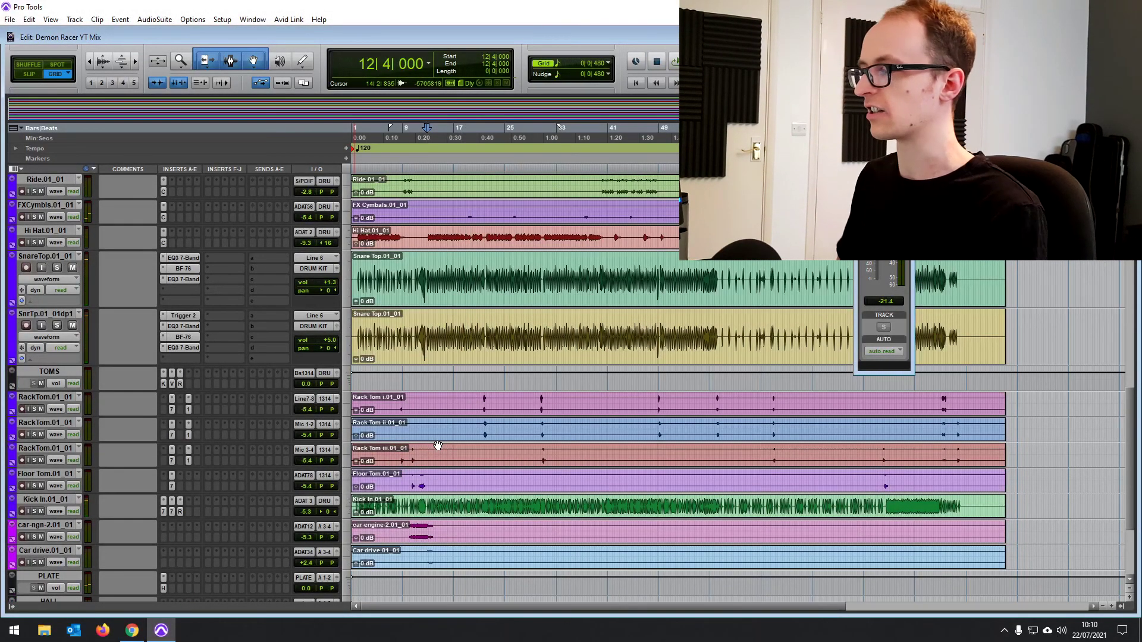
pyautogui.scroll(5, 452, 435)
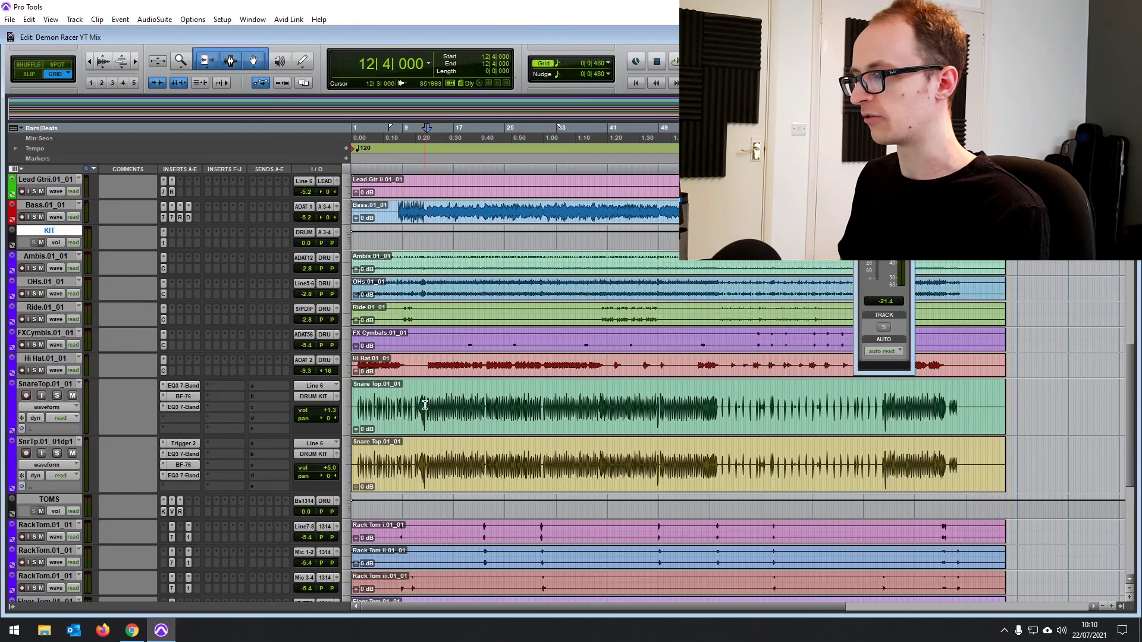
pyautogui.scroll(-8, 425, 405)
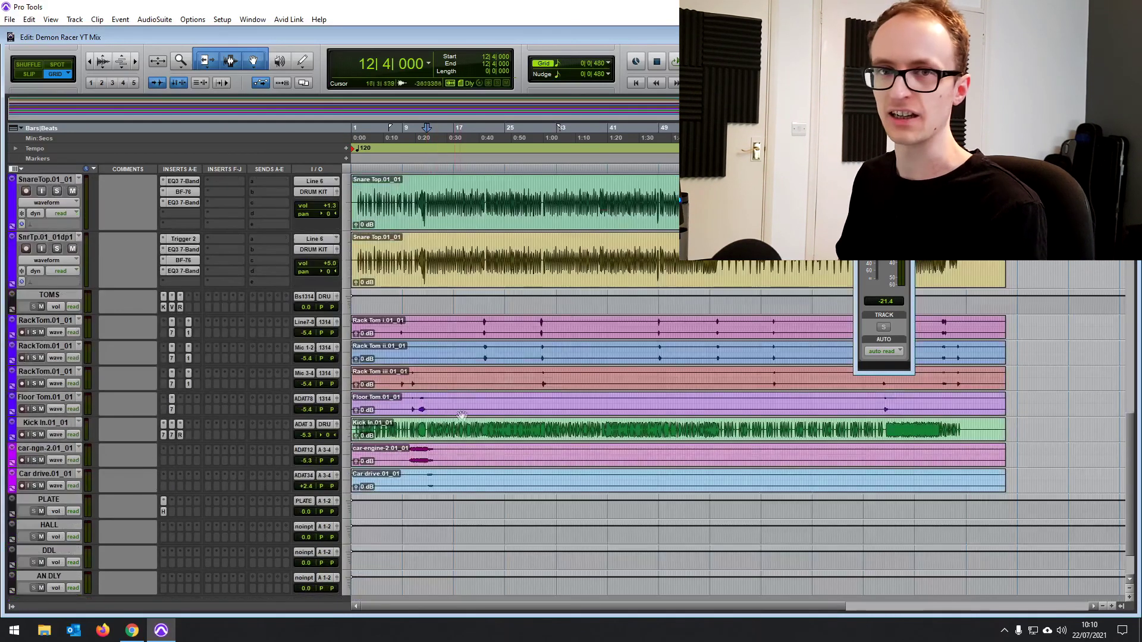
pyautogui.scroll(11, 467, 416)
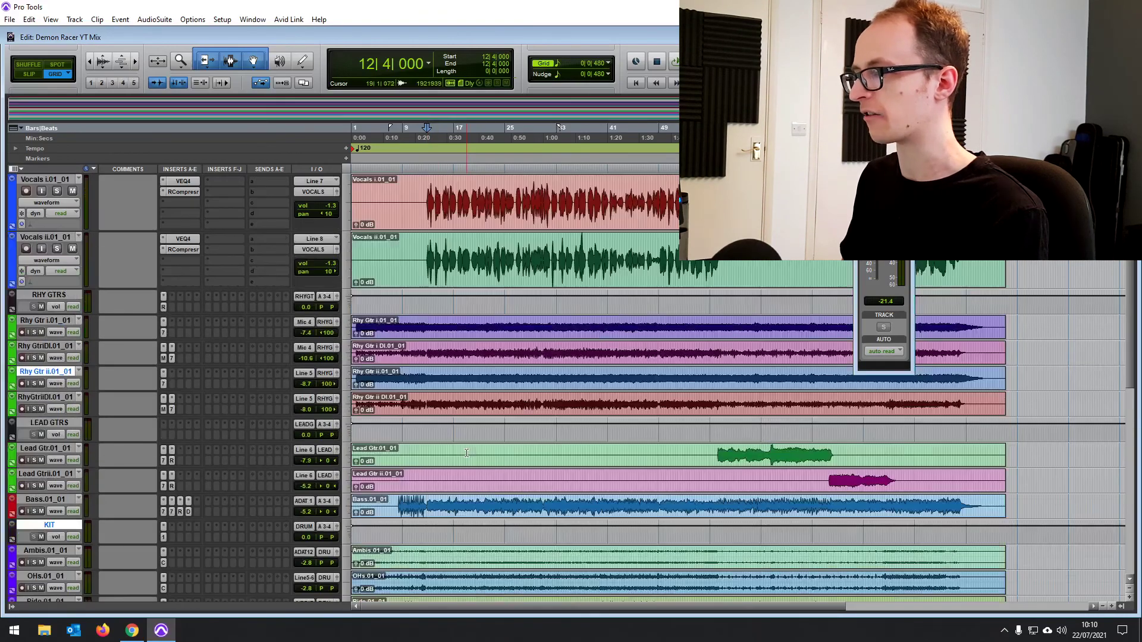